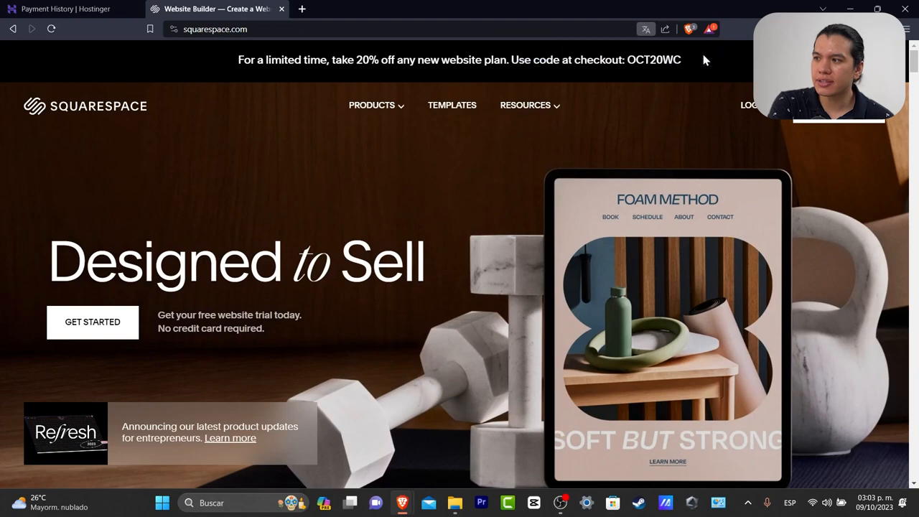
- Open the website template finder and describe the site as "we are a small company dedicated to", then continue to the goals question
{"action": "left_click", "coordinate": [451, 105]}
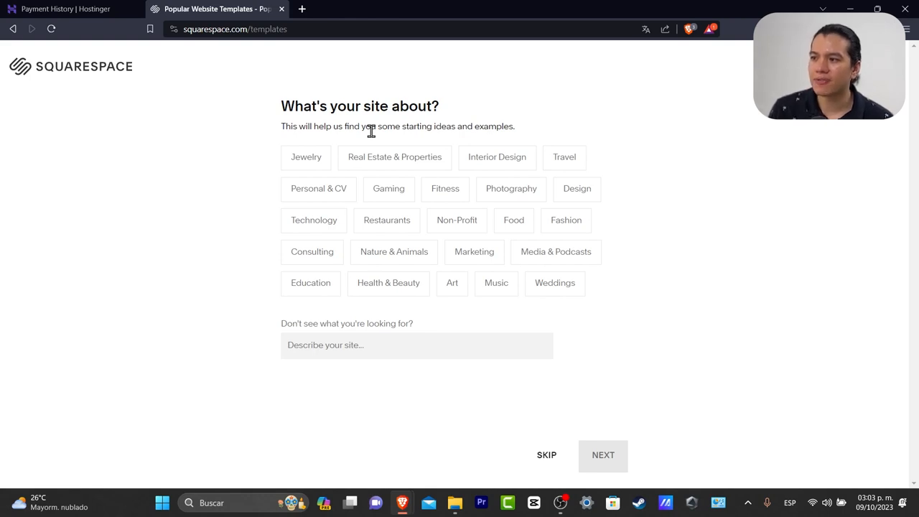
{"action": "left_click", "coordinate": [468, 259]}
{"action": "left_click", "coordinate": [454, 345]}
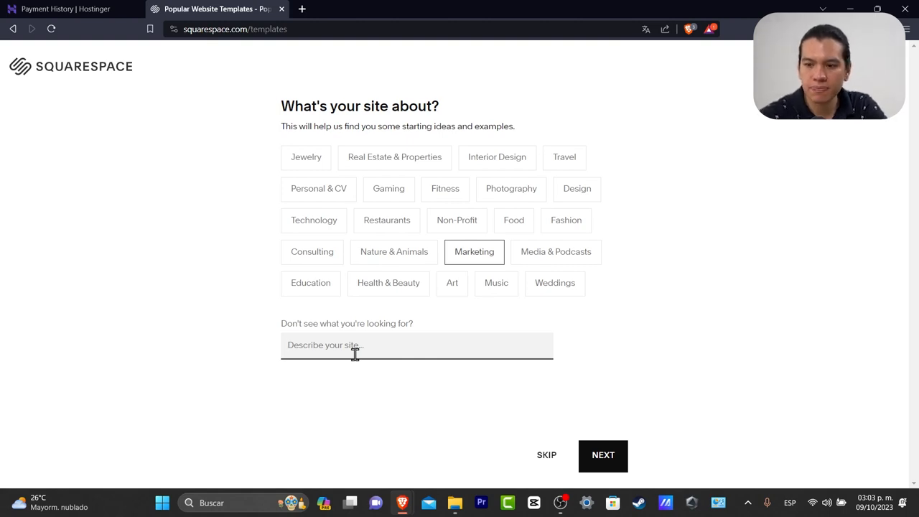
{"action": "type", "text": "are"}
{"action": "key", "text": "BackSpace"}
{"action": "key", "text": "BackSpace"}
{"action": "key", "text": "BackSpace"}
{"action": "key", "text": "BackSpace"}
{"action": "type", "text": "we are a s"}
{"action": "key", "text": "BackSpace"}
{"action": "type", "text": "small company dedicated to"}
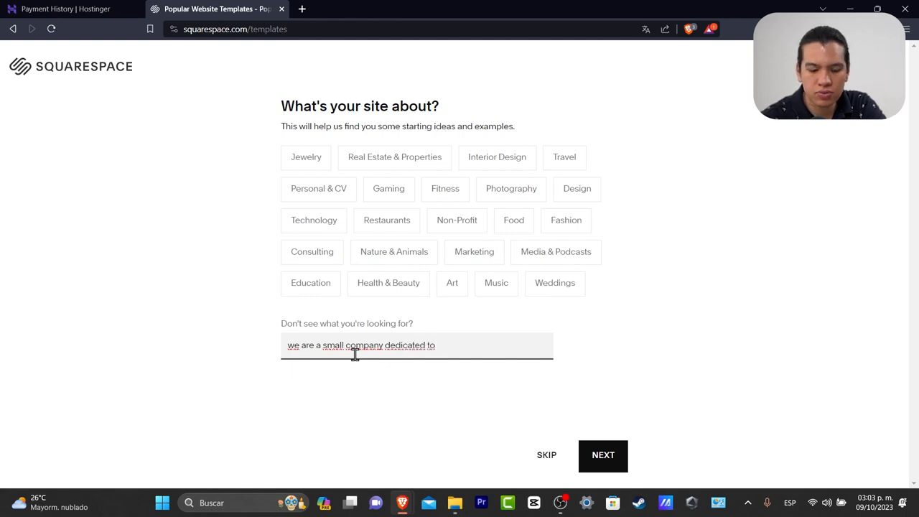
{"action": "left_click", "coordinate": [601, 448]}
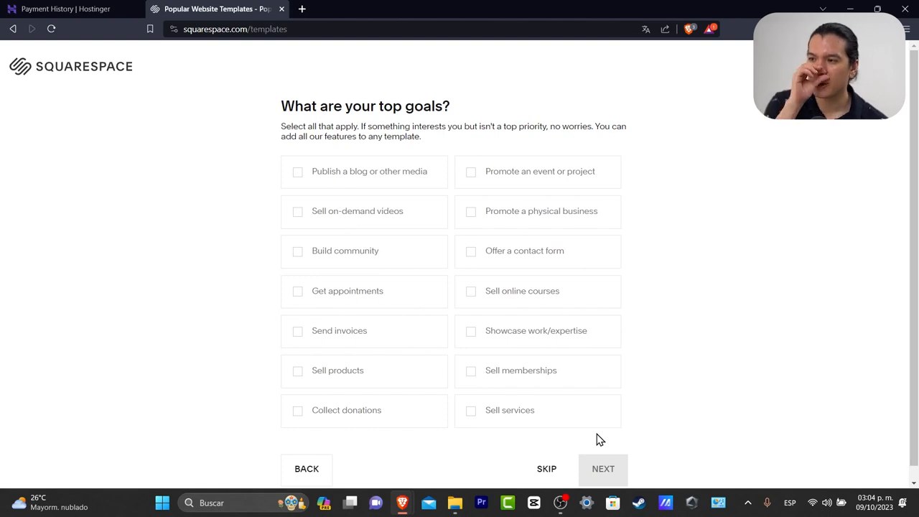
- Select "Publish a blog or other media" and "Sell services" as the site's top goals and continue
{"action": "left_click", "coordinate": [428, 169]}
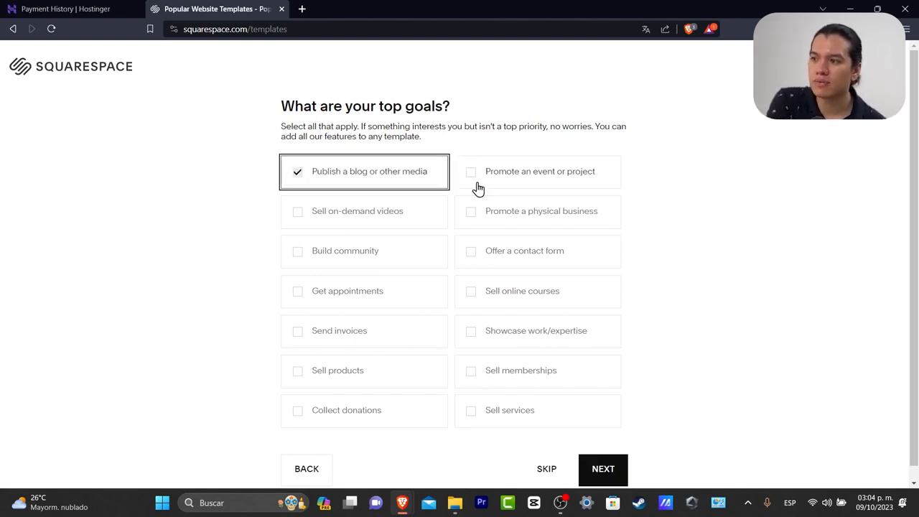
{"action": "left_click", "coordinate": [414, 223]}
{"action": "left_click", "coordinate": [414, 223]}
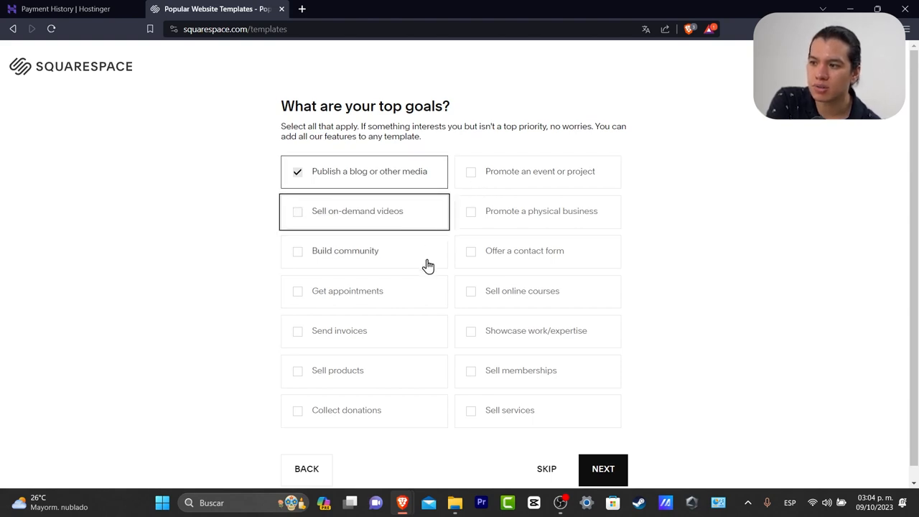
{"action": "scroll", "coordinate": [617, 307], "scroll_direction": "down", "scroll_amount": 1}
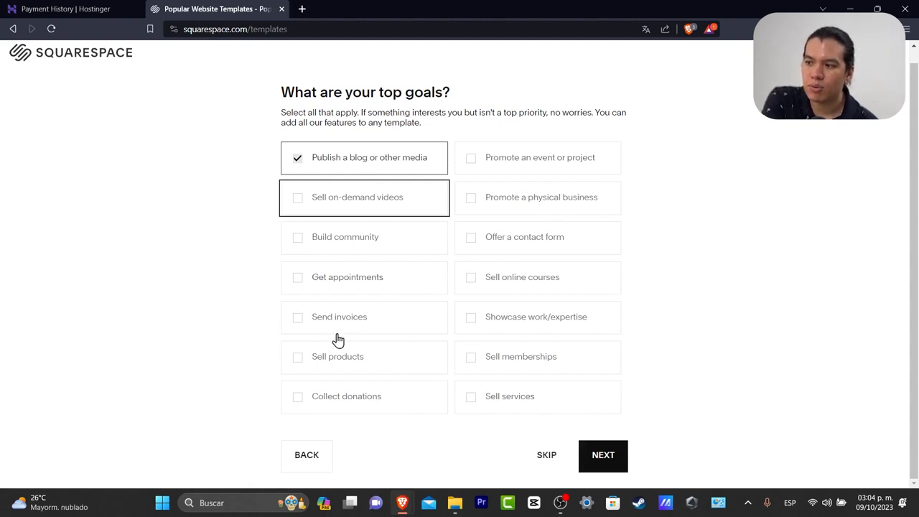
{"action": "left_click", "coordinate": [371, 362]}
{"action": "left_click", "coordinate": [512, 406]}
{"action": "left_click", "coordinate": [426, 366]}
{"action": "left_click", "coordinate": [608, 463]}
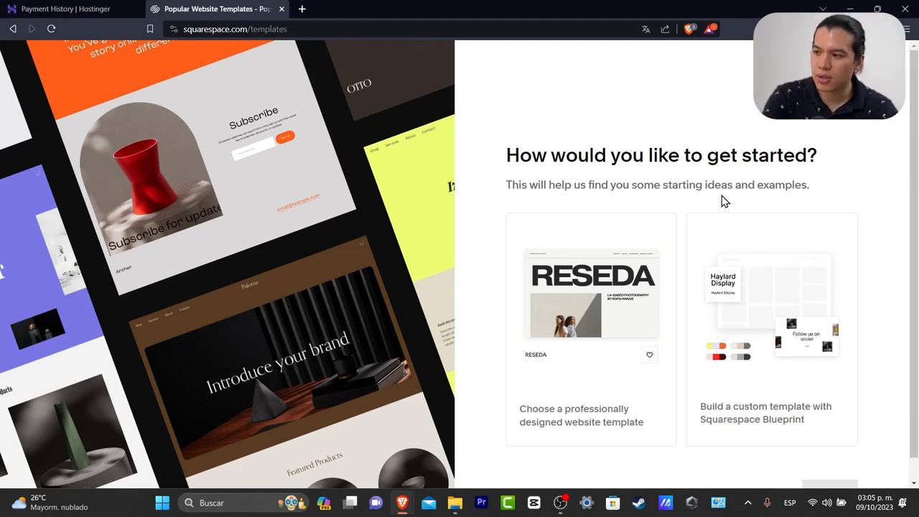
- Choose to start from a professionally designed website template and finish the questionnaire
{"action": "left_click", "coordinate": [610, 368]}
{"action": "scroll", "coordinate": [850, 411], "scroll_direction": "down", "scroll_amount": 1}
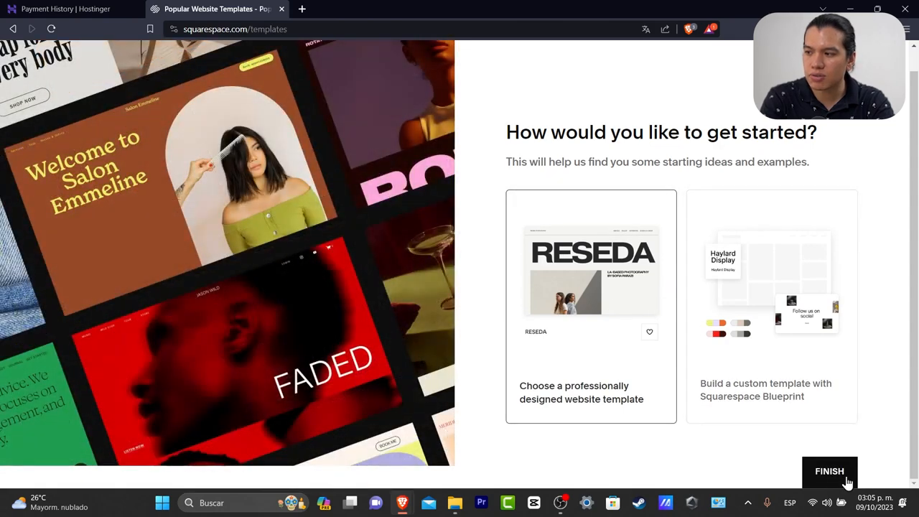
{"action": "left_click", "coordinate": [832, 471]}
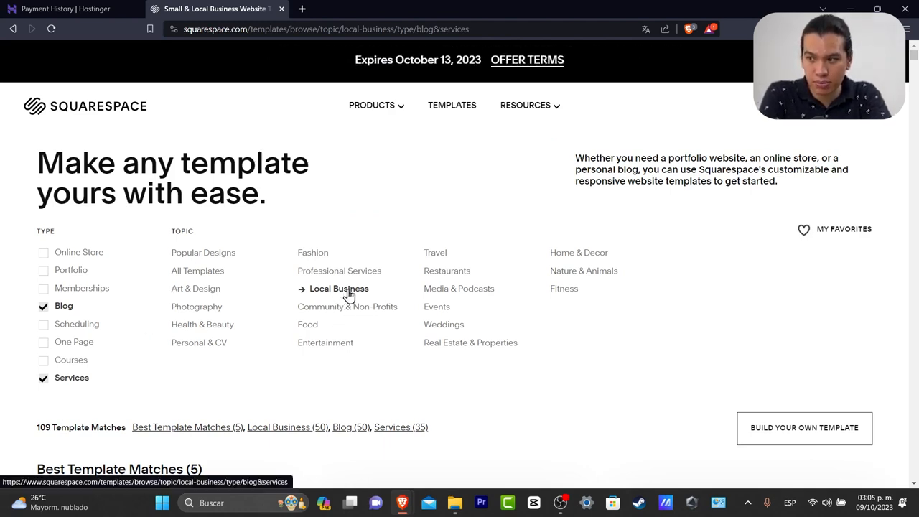
- Browse the suggested Local Business templates for blogs and services to compare their designs
{"action": "scroll", "coordinate": [637, 273], "scroll_direction": "down", "scroll_amount": 2}
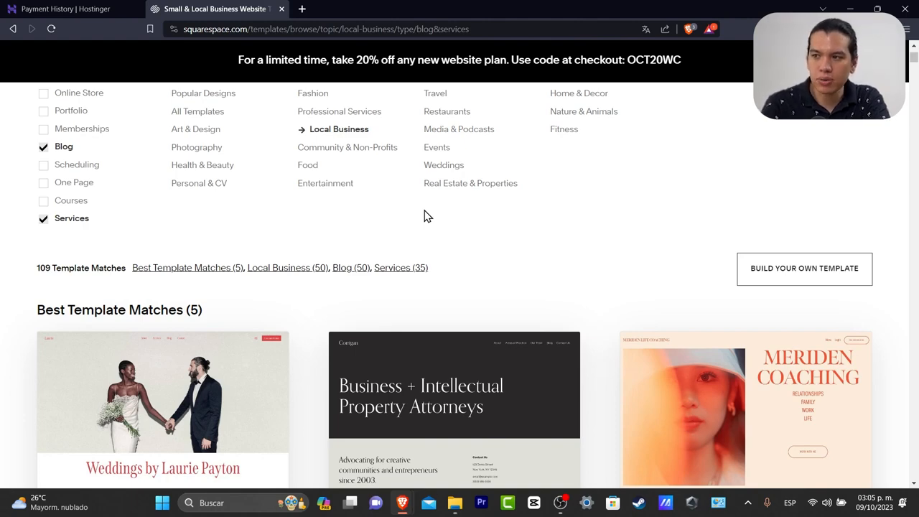
{"action": "scroll", "coordinate": [463, 267], "scroll_direction": "down", "scroll_amount": 2}
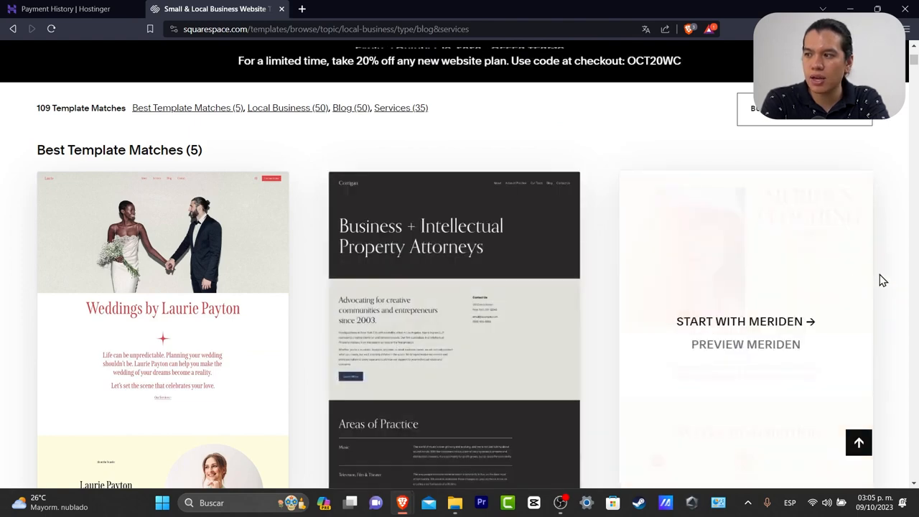
{"action": "scroll", "coordinate": [892, 254], "scroll_direction": "down", "scroll_amount": 6}
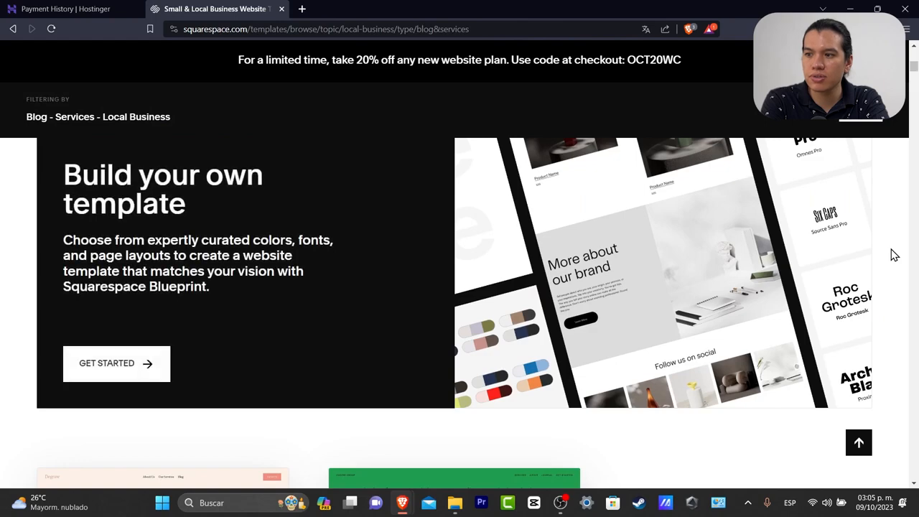
{"action": "scroll", "coordinate": [892, 254], "scroll_direction": "down", "scroll_amount": 8}
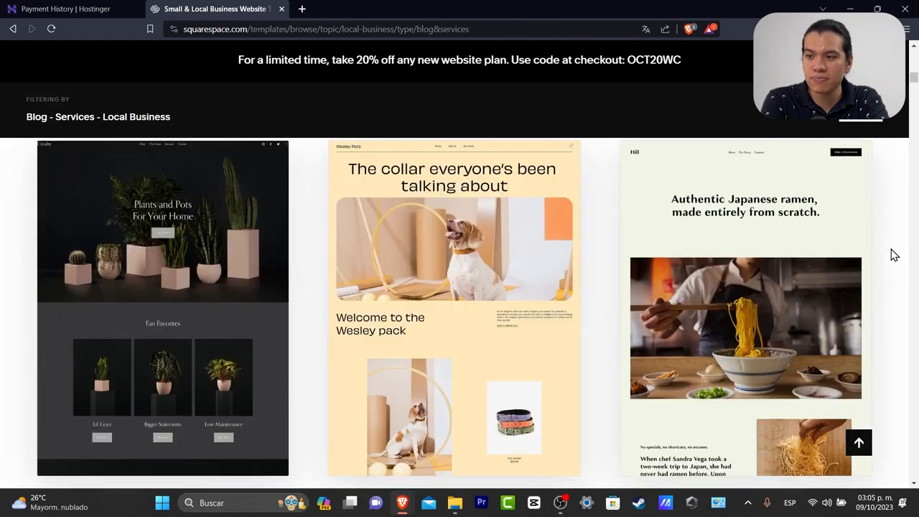
{"action": "scroll", "coordinate": [894, 254], "scroll_direction": "down", "scroll_amount": 6}
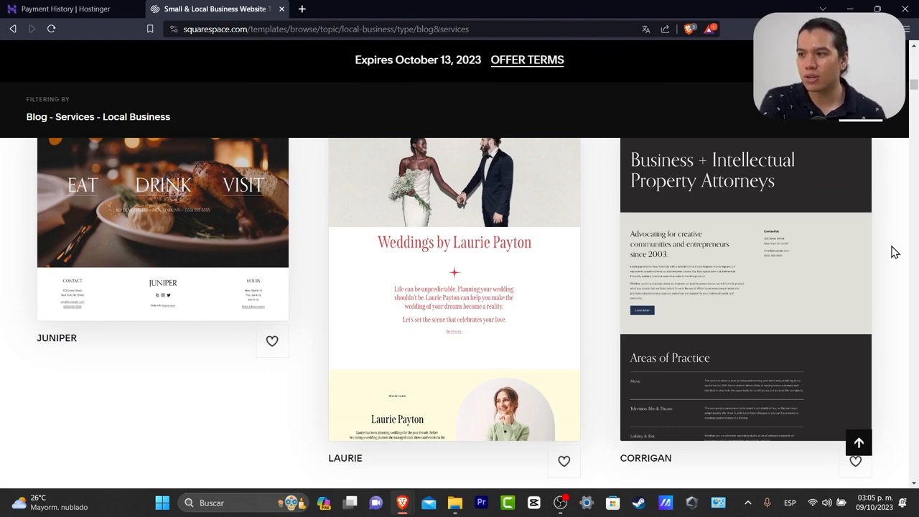
{"action": "scroll", "coordinate": [894, 251], "scroll_direction": "down", "scroll_amount": 5}
{"action": "scroll", "coordinate": [894, 251], "scroll_direction": "down", "scroll_amount": 1}
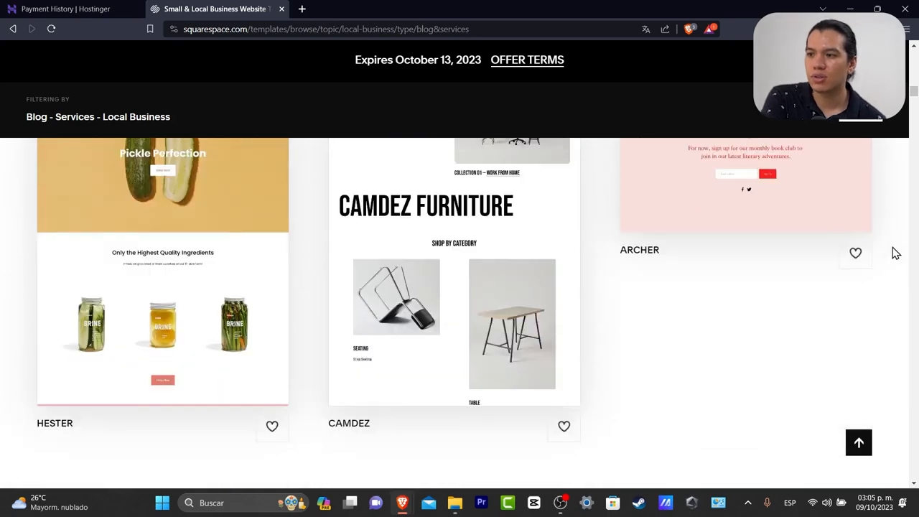
{"action": "scroll", "coordinate": [895, 255], "scroll_direction": "down", "scroll_amount": 4}
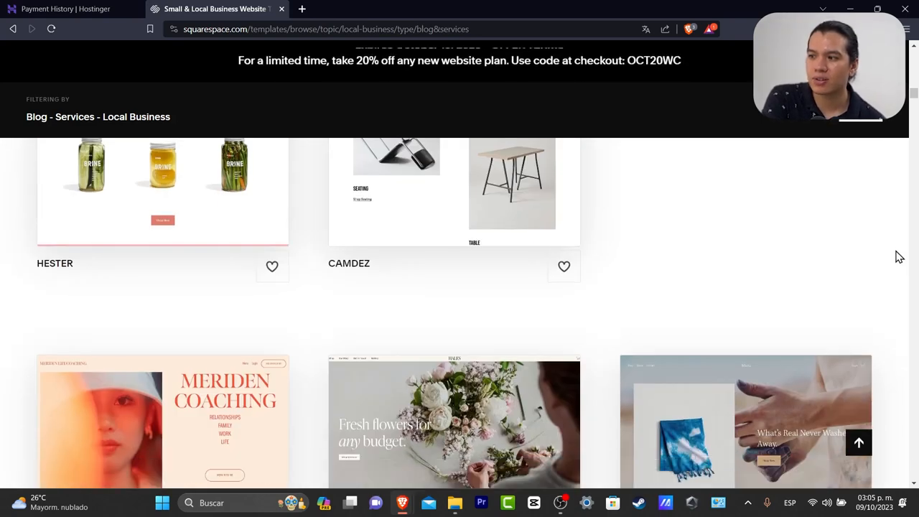
{"action": "scroll", "coordinate": [897, 256], "scroll_direction": "up", "scroll_amount": 6}
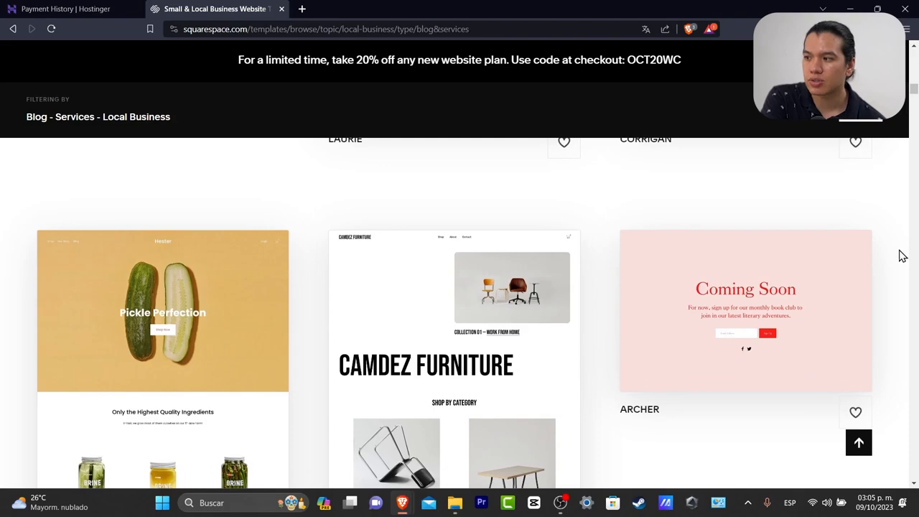
{"action": "scroll", "coordinate": [902, 259], "scroll_direction": "down", "scroll_amount": 6}
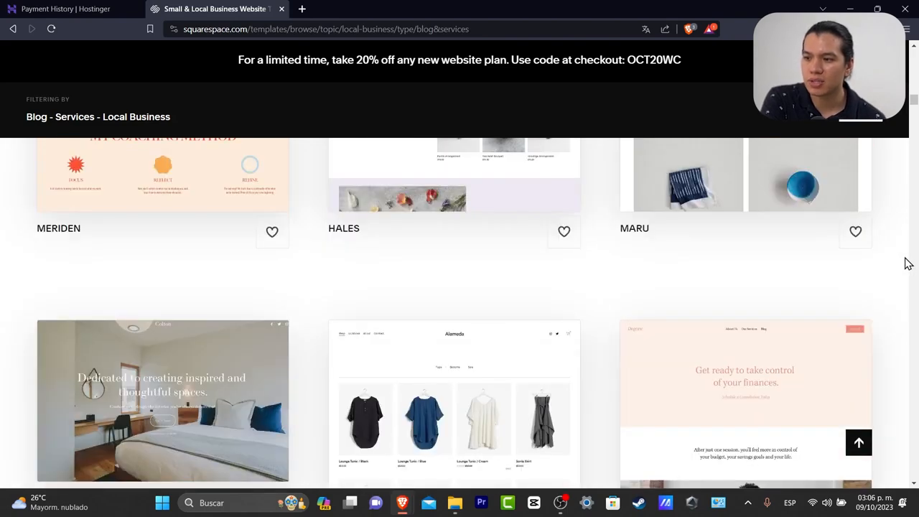
{"action": "scroll", "coordinate": [906, 264], "scroll_direction": "down", "scroll_amount": 4}
{"action": "scroll", "coordinate": [907, 264], "scroll_direction": "down", "scroll_amount": 4}
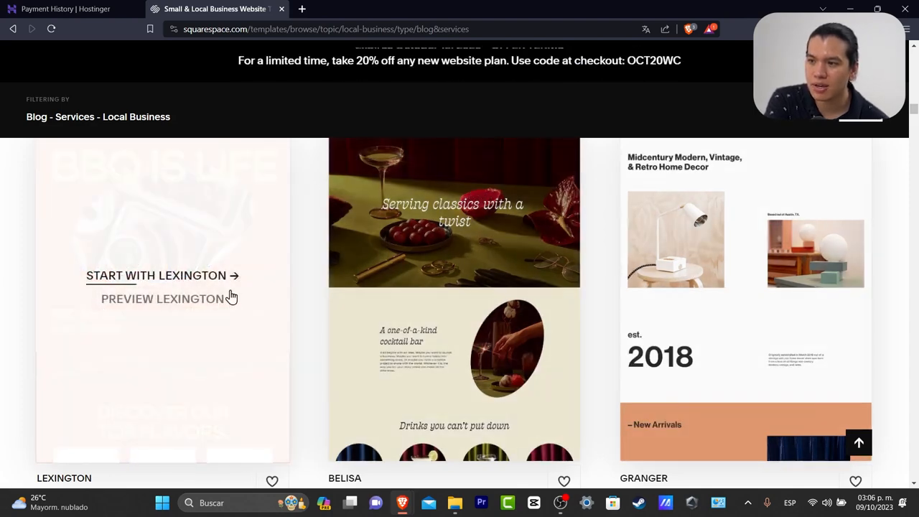
- Open the preview of the Lexington template and examine its desktop home page down to the footer
{"action": "left_click", "coordinate": [223, 301]}
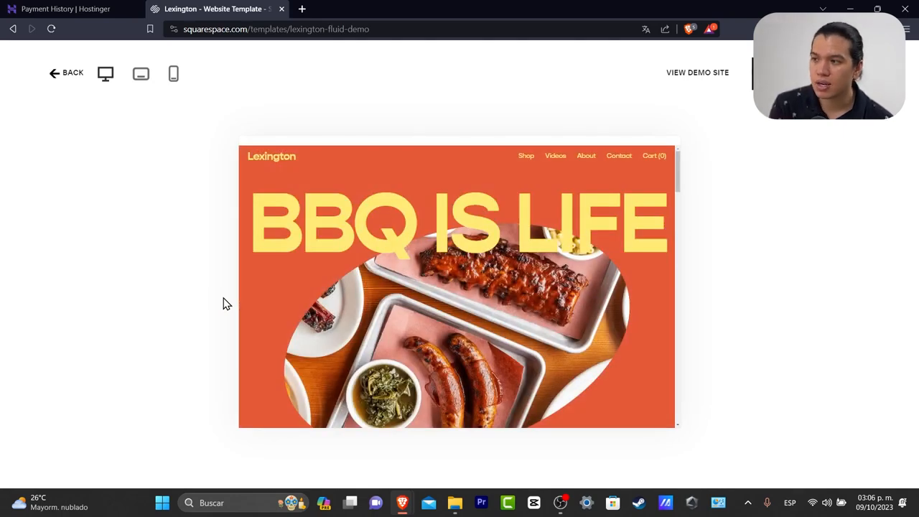
{"action": "scroll", "coordinate": [600, 354], "scroll_direction": "down", "scroll_amount": 7}
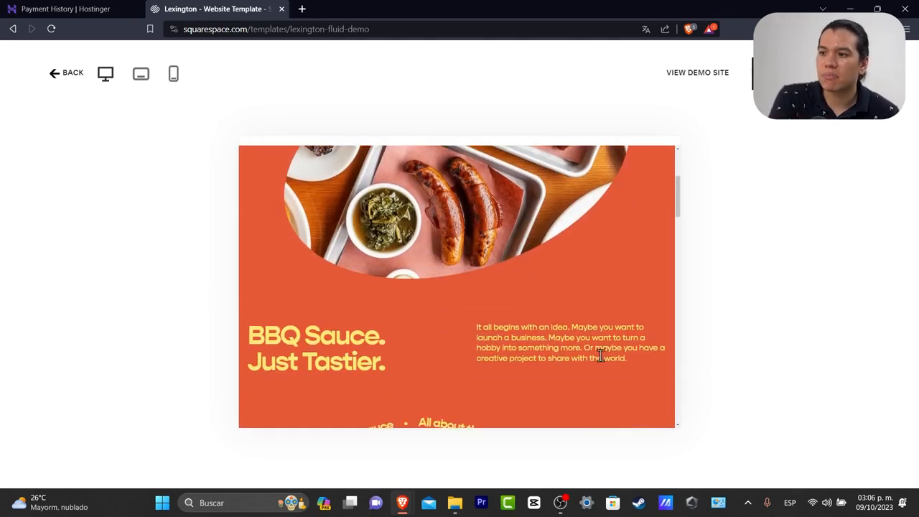
{"action": "scroll", "coordinate": [599, 354], "scroll_direction": "down", "scroll_amount": 1}
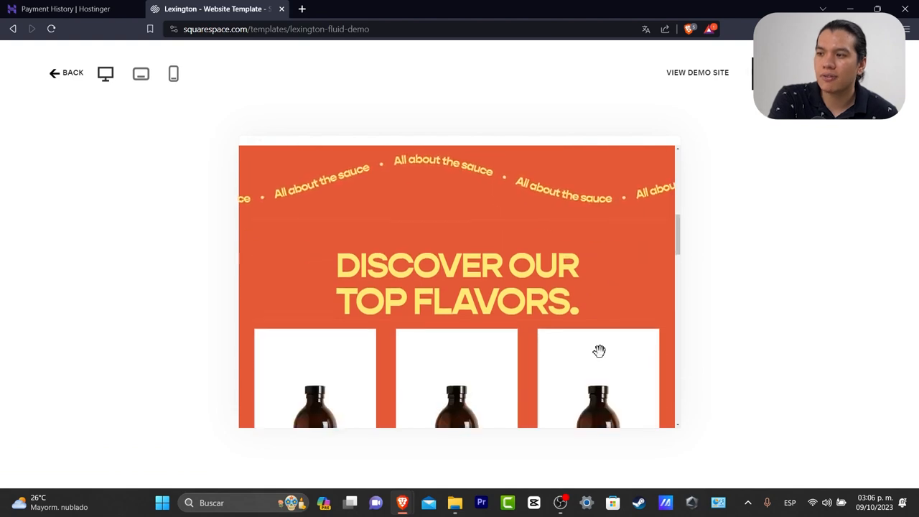
{"action": "scroll", "coordinate": [598, 353], "scroll_direction": "up", "scroll_amount": 1}
{"action": "scroll", "coordinate": [600, 329], "scroll_direction": "down", "scroll_amount": 4}
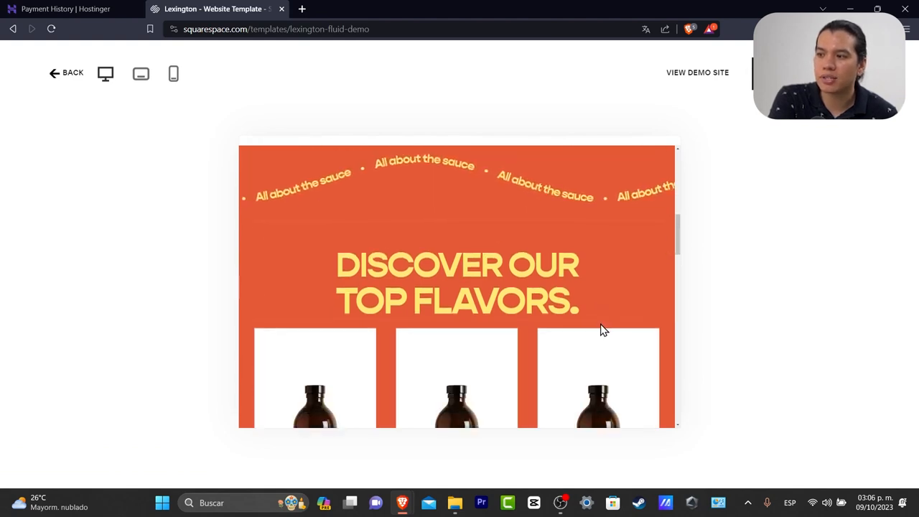
{"action": "scroll", "coordinate": [609, 330], "scroll_direction": "down", "scroll_amount": 7}
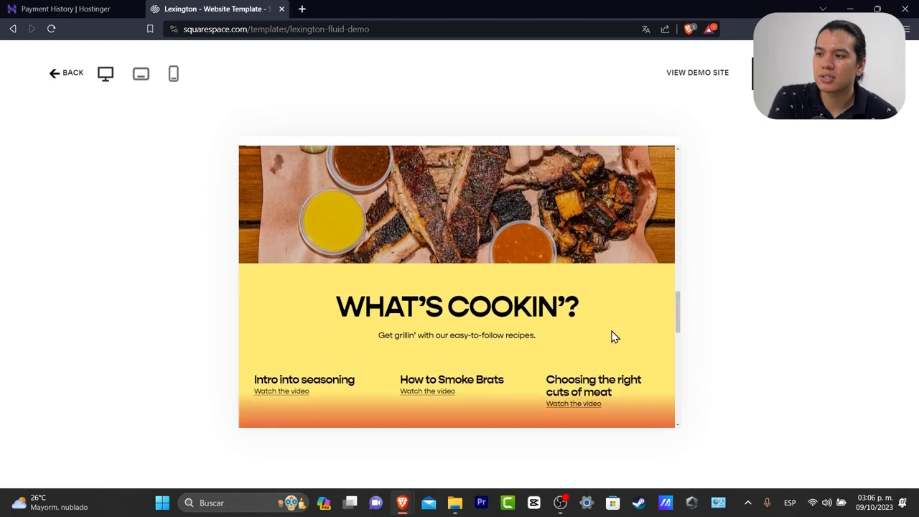
{"action": "scroll", "coordinate": [612, 334], "scroll_direction": "down", "scroll_amount": 2}
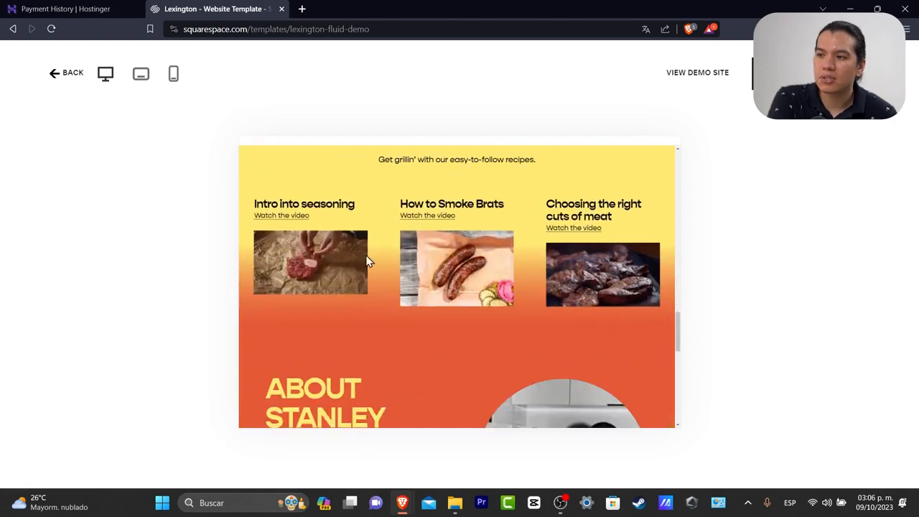
{"action": "scroll", "coordinate": [542, 286], "scroll_direction": "down", "scroll_amount": 4}
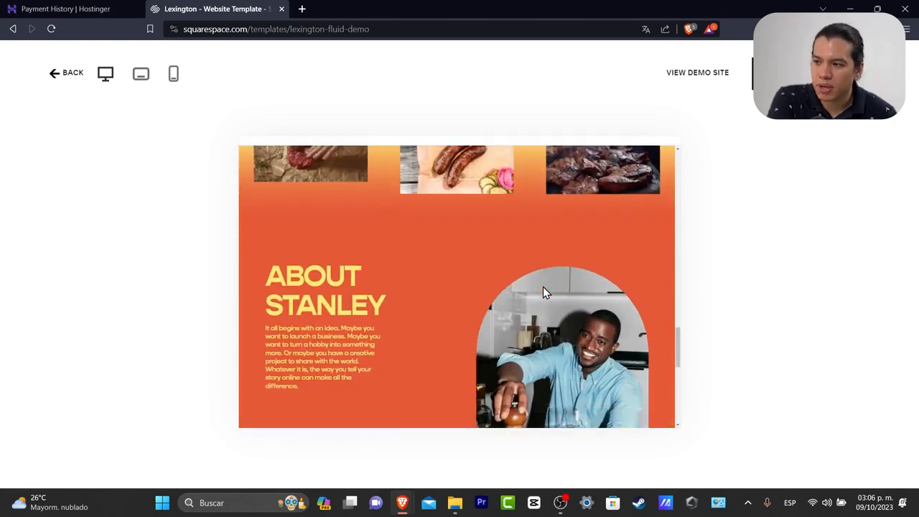
{"action": "scroll", "coordinate": [546, 297], "scroll_direction": "down", "scroll_amount": 3}
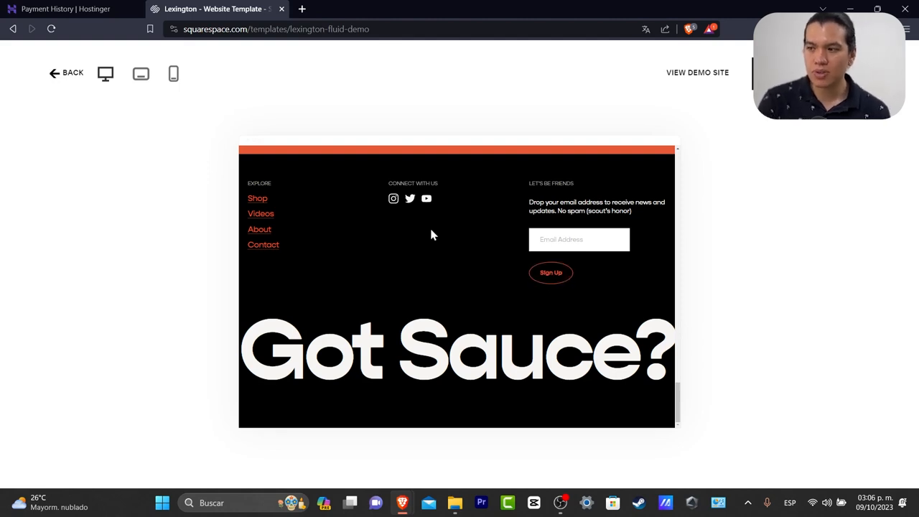
- Check the Lexington template in the tablet and mobile previews, looking through the mobile layout
{"action": "left_click", "coordinate": [141, 74]}
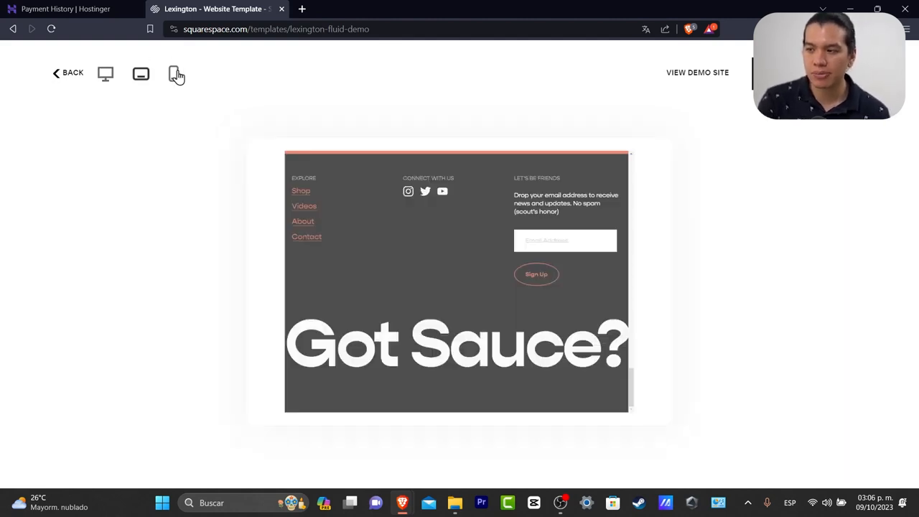
{"action": "left_click", "coordinate": [176, 75]}
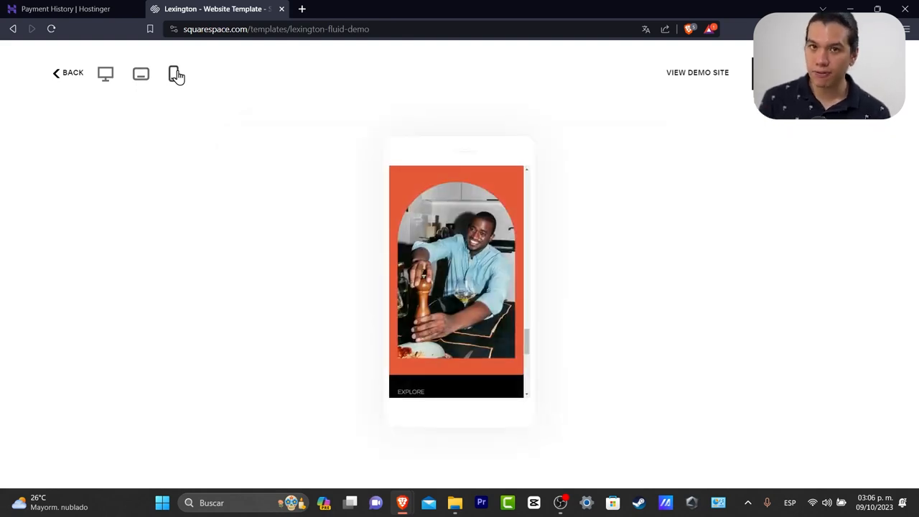
{"action": "scroll", "coordinate": [472, 264], "scroll_direction": "down", "scroll_amount": 5}
{"action": "scroll", "coordinate": [472, 258], "scroll_direction": "up", "scroll_amount": 15}
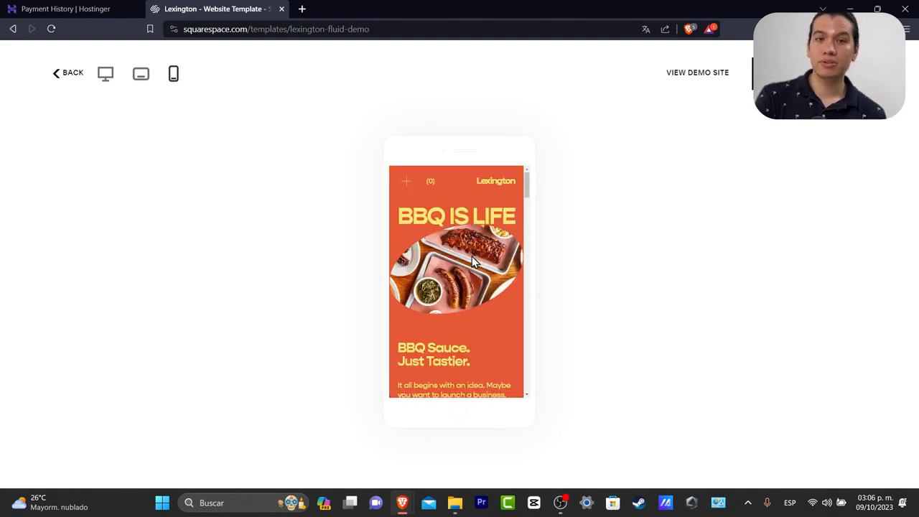
{"action": "scroll", "coordinate": [471, 257], "scroll_direction": "down", "scroll_amount": 5}
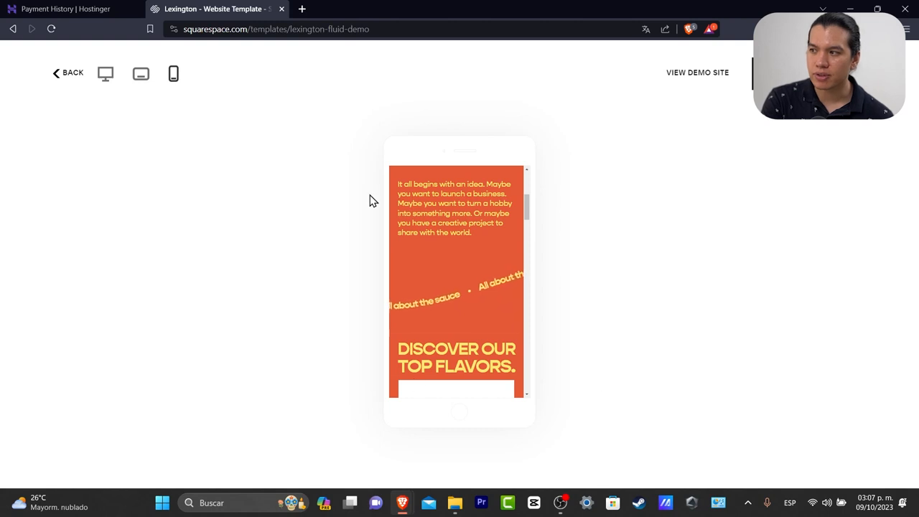
{"action": "scroll", "coordinate": [440, 289], "scroll_direction": "up", "scroll_amount": 3}
- Start a site with the Lexington template and choose to create the account with Google
{"action": "left_click", "coordinate": [809, 73]}
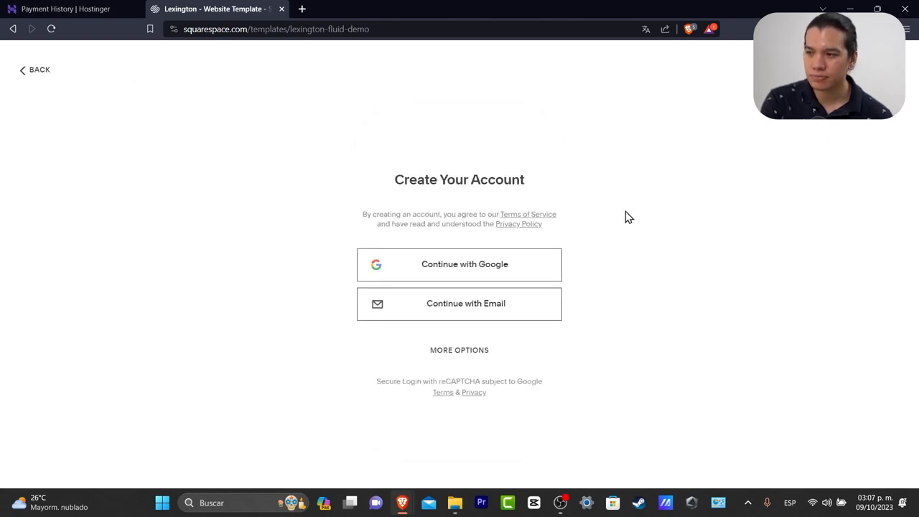
{"action": "left_click_drag", "start_coordinate": [452, 179], "coordinate": [552, 203]}
{"action": "left_click", "coordinate": [603, 200]}
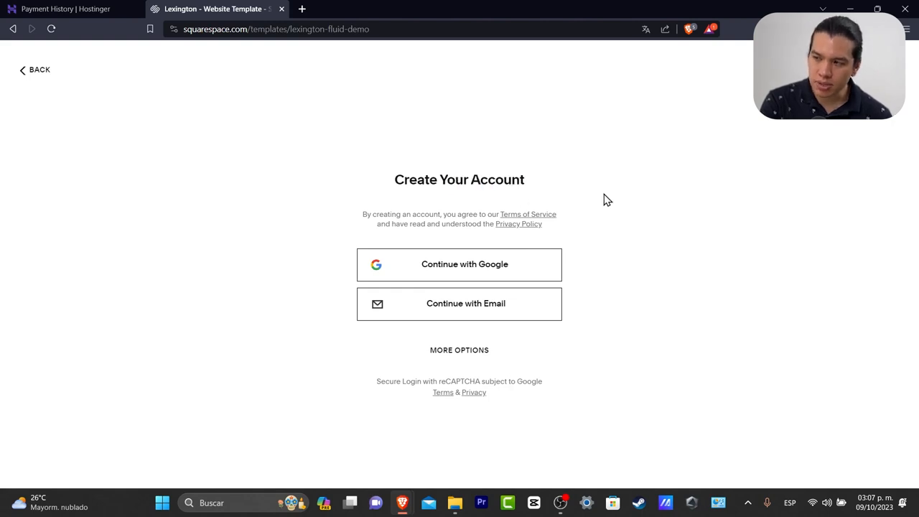
{"action": "left_click", "coordinate": [526, 277]}
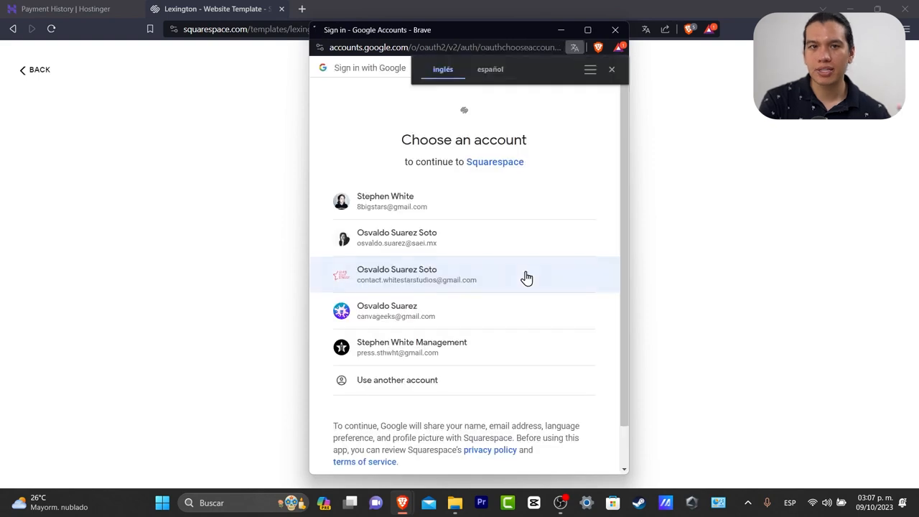
- Sign in to Squarespace with an existing Google account and name the new site Tech Express Tutorials
{"action": "left_click", "coordinate": [467, 203]}
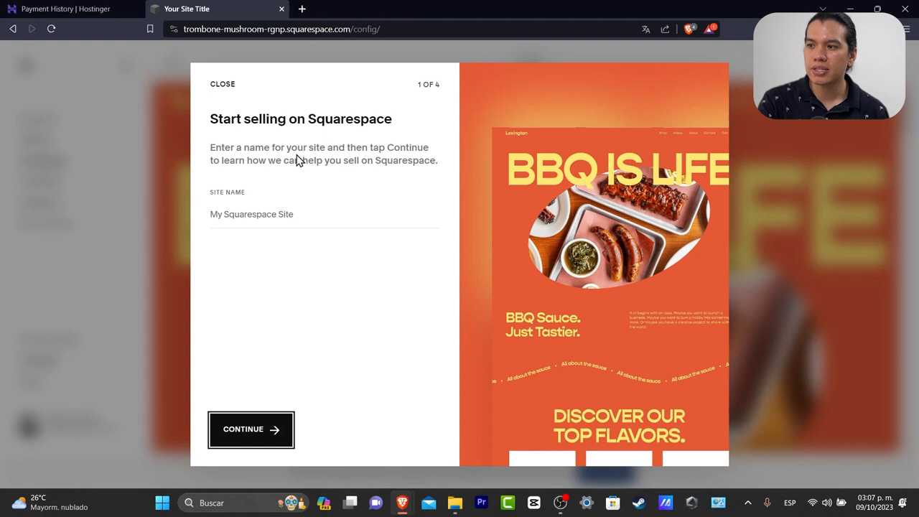
{"action": "left_click", "coordinate": [316, 212]}
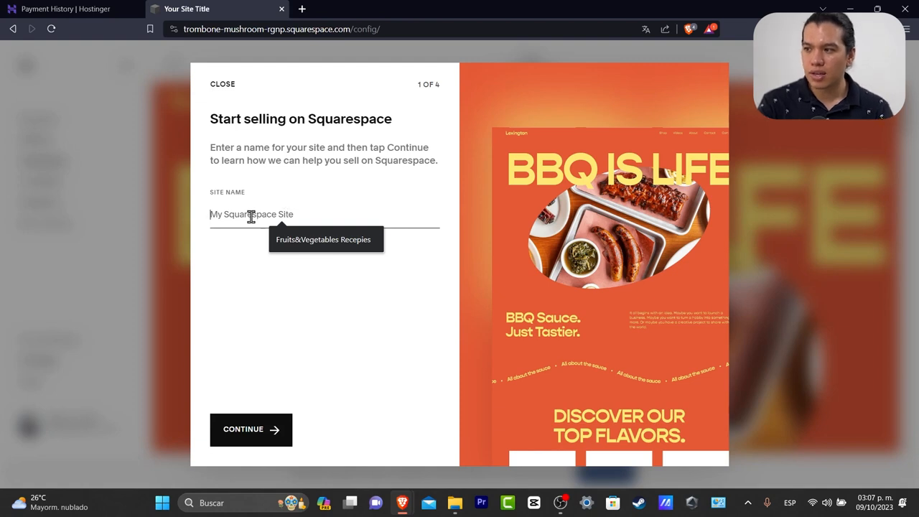
{"action": "type", "text": "Tech Express Tuto"}
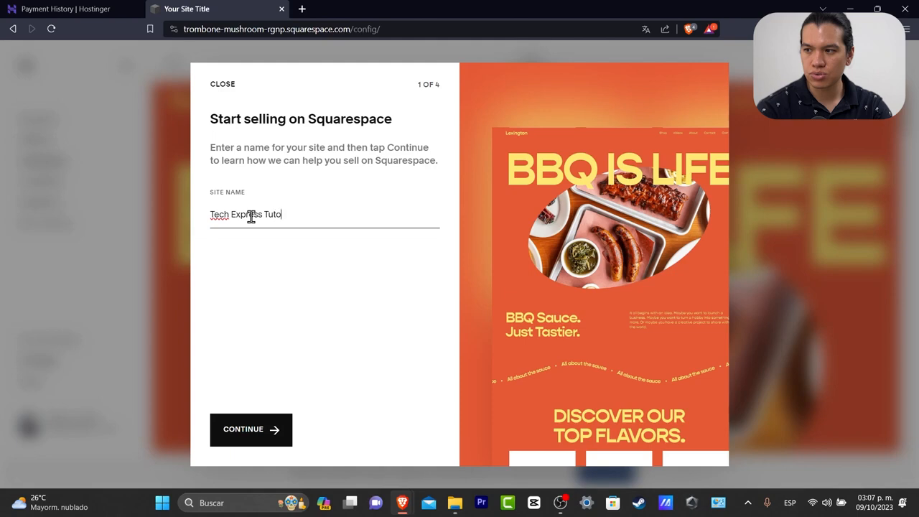
{"action": "left_click", "coordinate": [250, 416]}
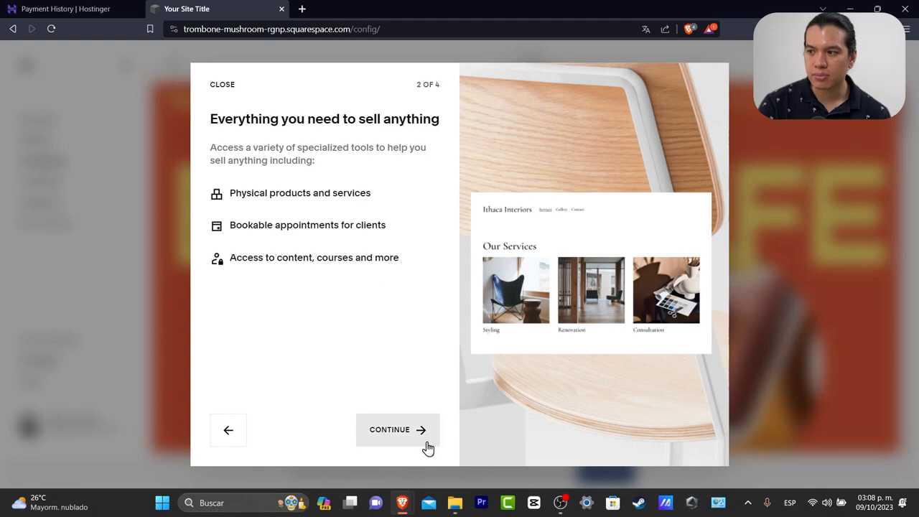
- Go through the remaining pages of the selling introduction and get started with the site
{"action": "left_click", "coordinate": [415, 428]}
{"action": "left_click", "coordinate": [422, 429]}
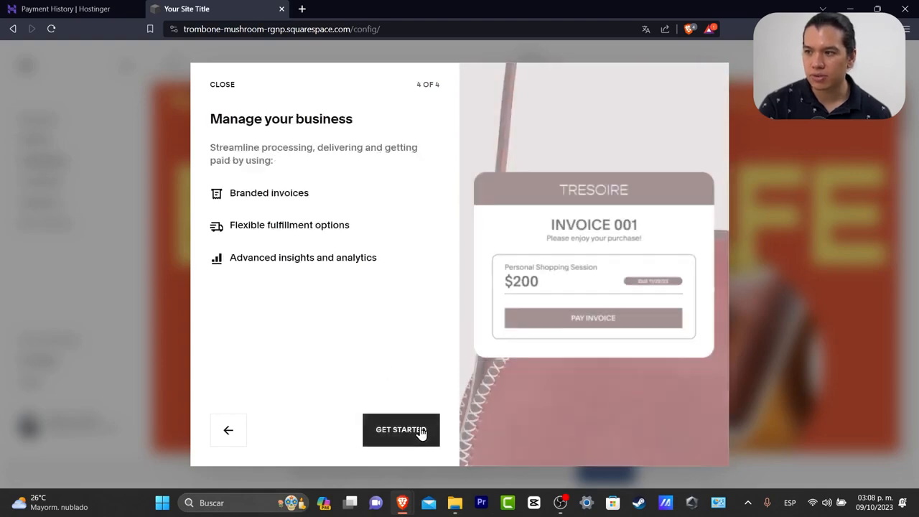
{"action": "left_click", "coordinate": [422, 429]}
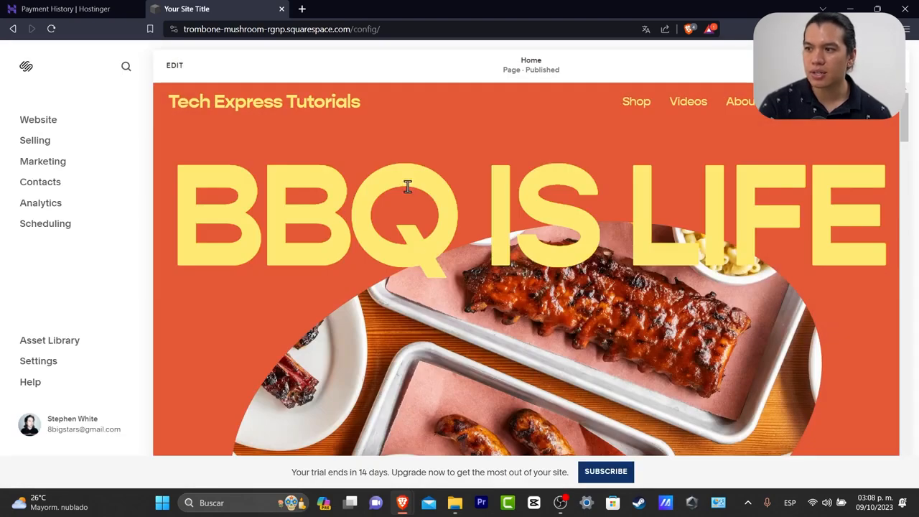
- Open the home page for editing and look through its sections down to the footer
{"action": "double_click", "coordinate": [681, 192]}
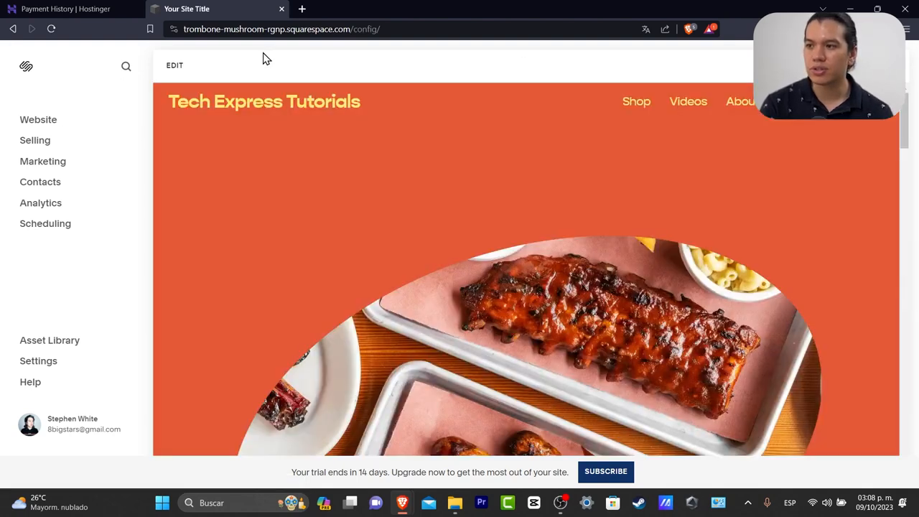
{"action": "left_click", "coordinate": [176, 67]}
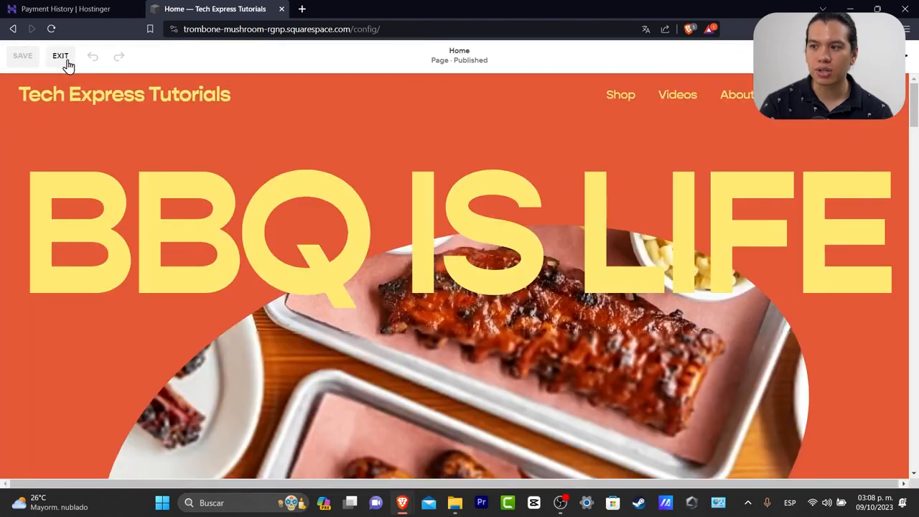
{"action": "left_click", "coordinate": [274, 234]}
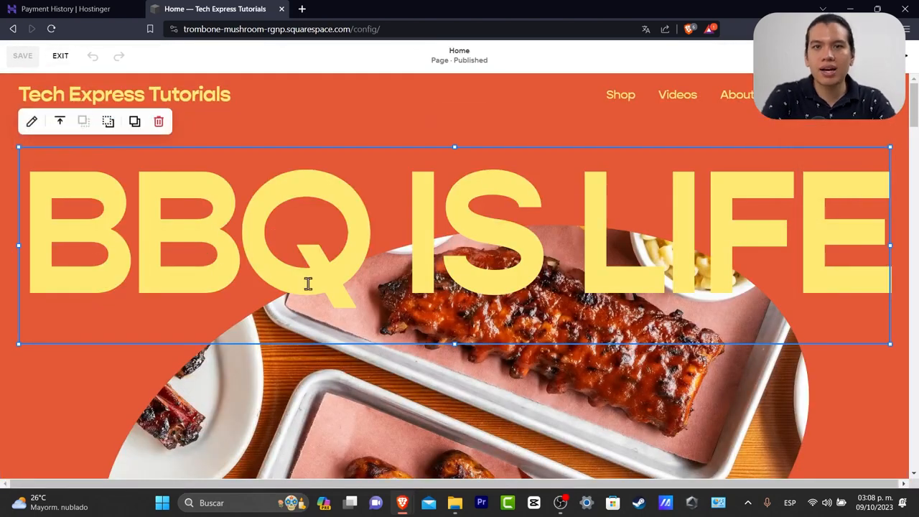
{"action": "scroll", "coordinate": [572, 351], "scroll_direction": "down", "scroll_amount": 15}
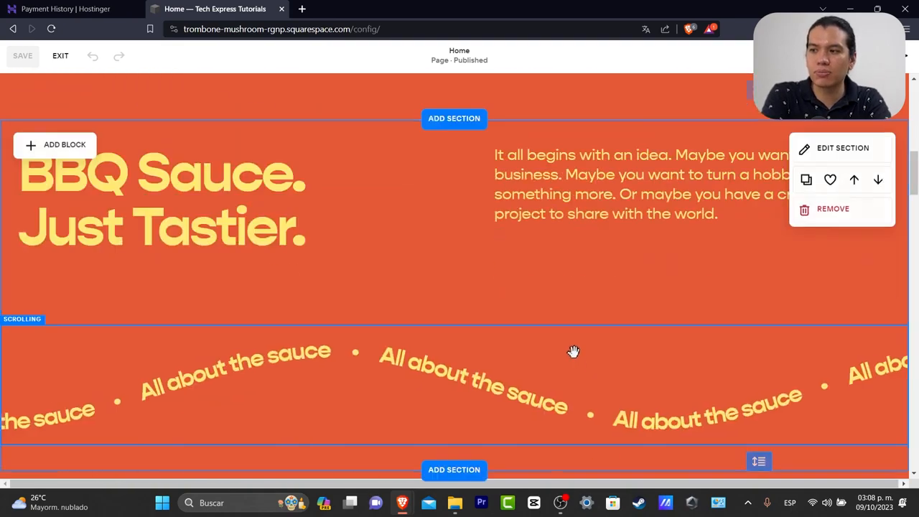
{"action": "scroll", "coordinate": [642, 381], "scroll_direction": "down", "scroll_amount": 15}
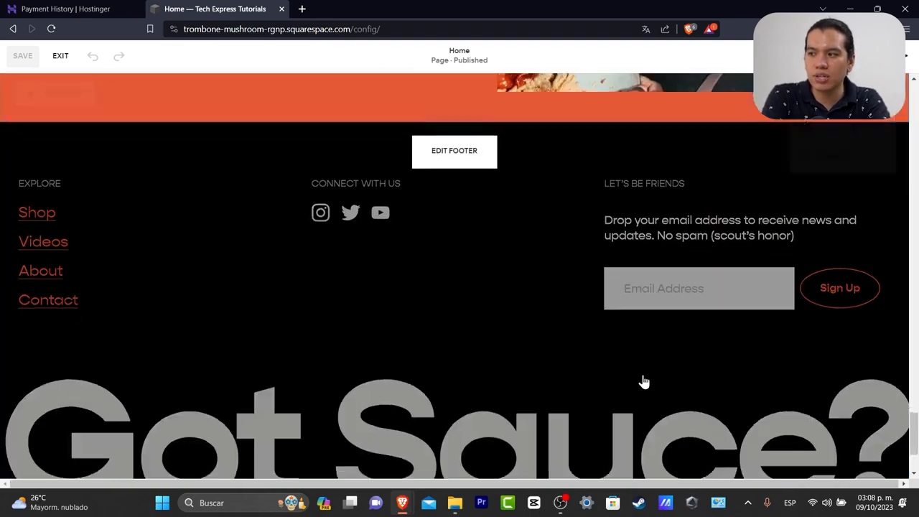
{"action": "scroll", "coordinate": [642, 377], "scroll_direction": "up", "scroll_amount": 20}
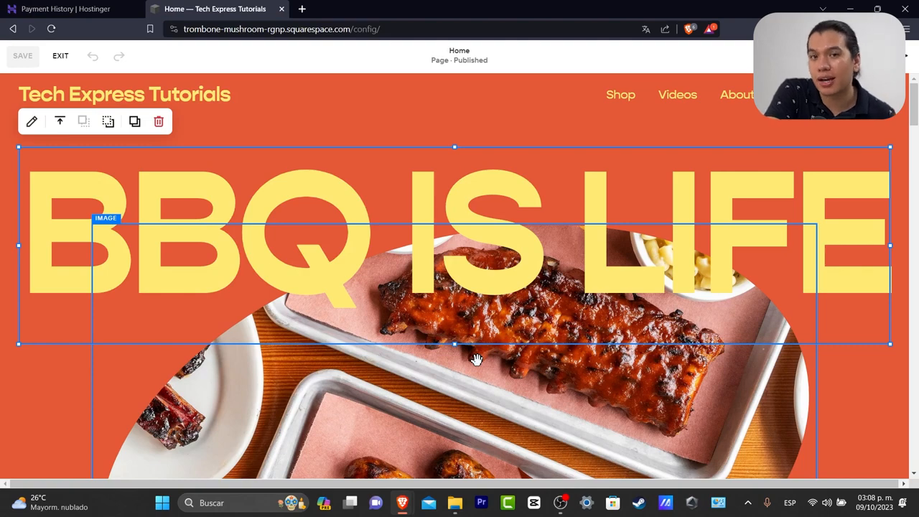
{"action": "scroll", "coordinate": [660, 225], "scroll_direction": "down", "scroll_amount": 10}
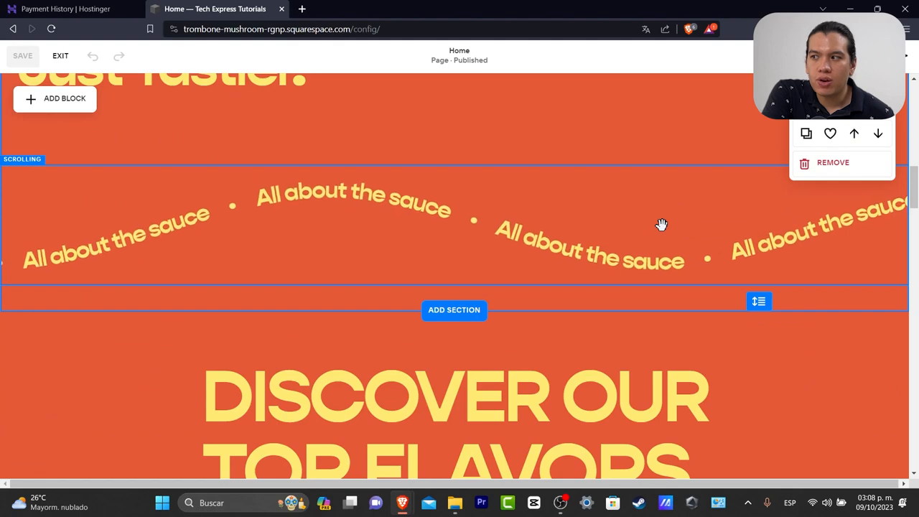
{"action": "scroll", "coordinate": [660, 225], "scroll_direction": "up", "scroll_amount": 10}
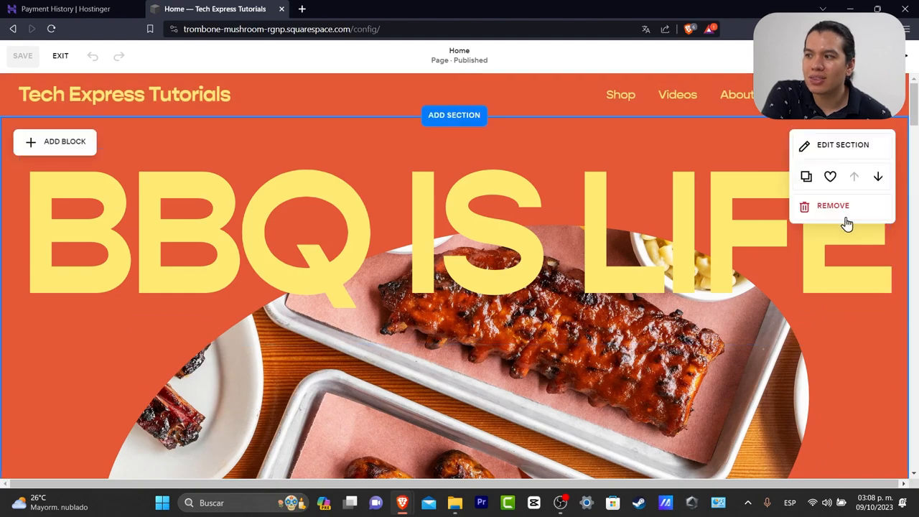
- Open the background settings of the BBQ IS LIFE section and go through the image, video and art options
{"action": "left_click", "coordinate": [858, 143]}
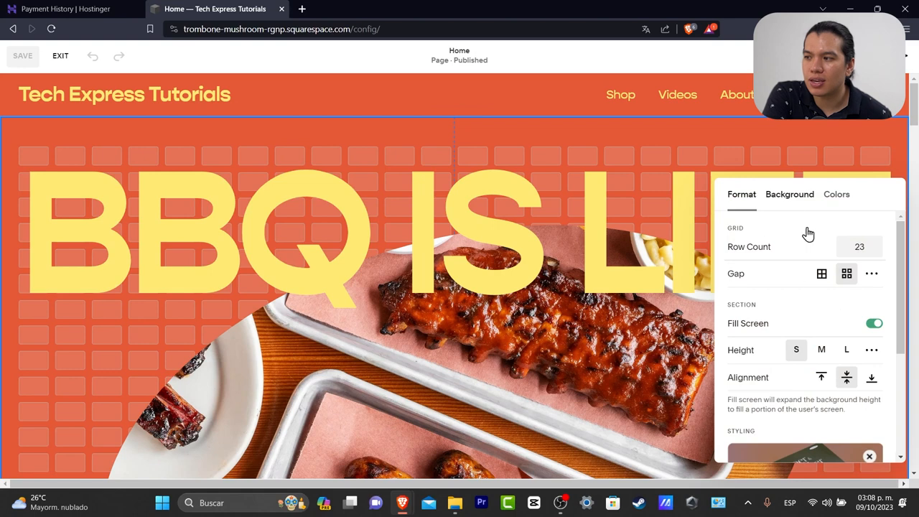
{"action": "left_click", "coordinate": [782, 197]}
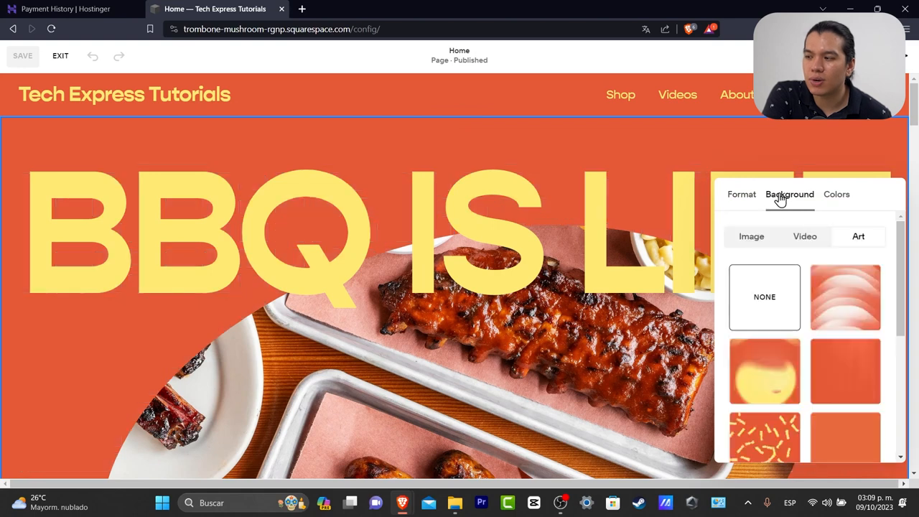
{"action": "left_click", "coordinate": [759, 241]}
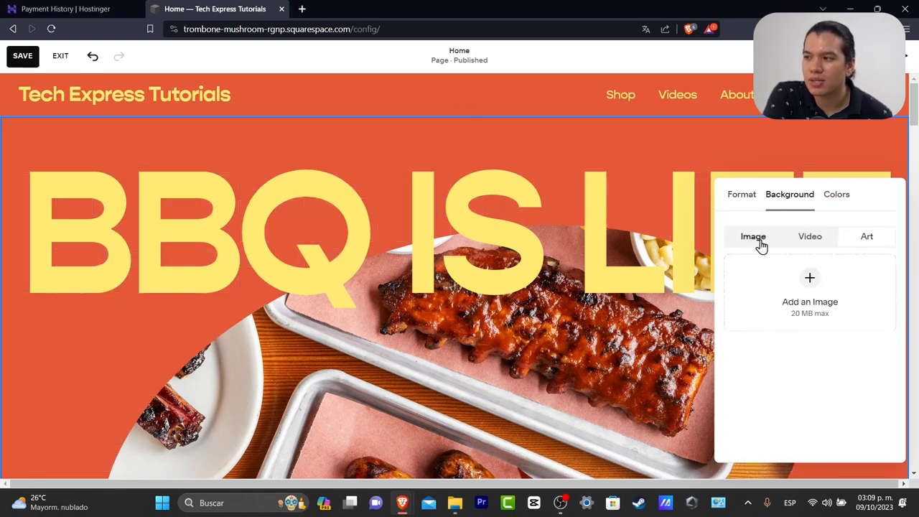
{"action": "left_click", "coordinate": [808, 244]}
{"action": "left_click", "coordinate": [856, 241]}
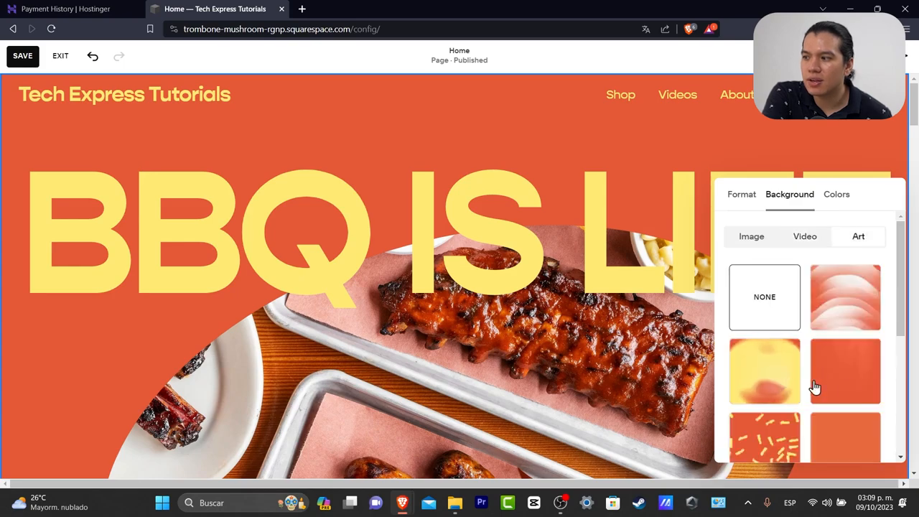
- Try the yellow brush-stroke art and the rounded-blob art as the first section's background
{"action": "left_click", "coordinate": [793, 431]}
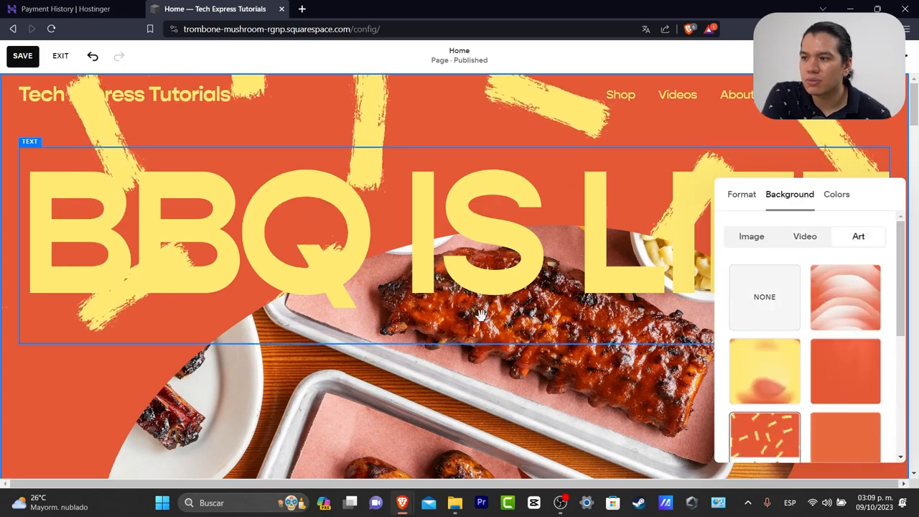
{"action": "scroll", "coordinate": [525, 328], "scroll_direction": "down", "scroll_amount": 5}
{"action": "scroll", "coordinate": [527, 328], "scroll_direction": "up", "scroll_amount": 4}
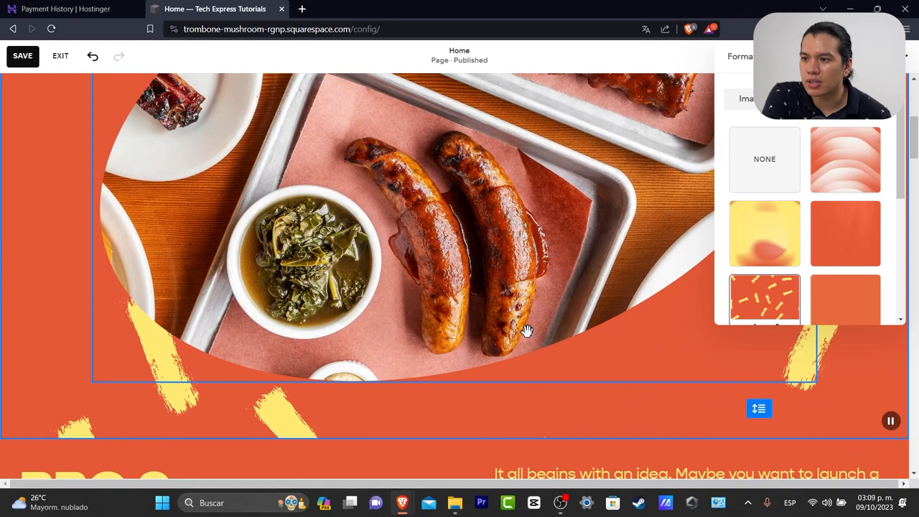
{"action": "scroll", "coordinate": [871, 256], "scroll_direction": "down", "scroll_amount": 5}
{"action": "left_click", "coordinate": [746, 199]}
{"action": "scroll", "coordinate": [512, 347], "scroll_direction": "up", "scroll_amount": 5}
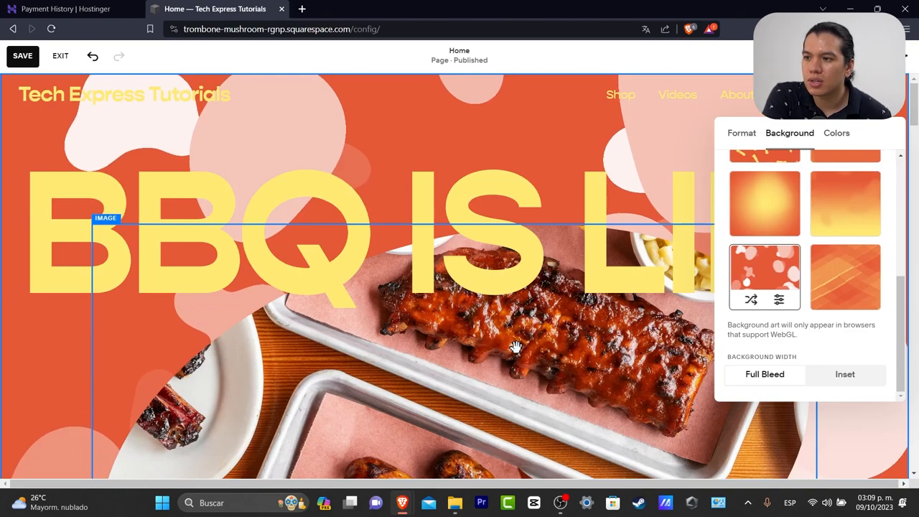
- Apply the orange art with crossing diagonal bands as the first section's background and check it down the section
{"action": "left_click", "coordinate": [850, 283]}
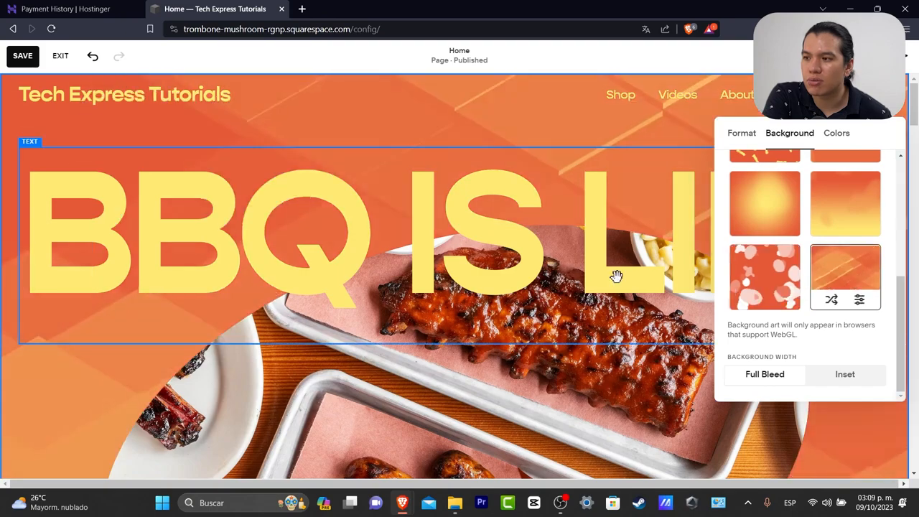
{"action": "scroll", "coordinate": [614, 287], "scroll_direction": "down", "scroll_amount": 10}
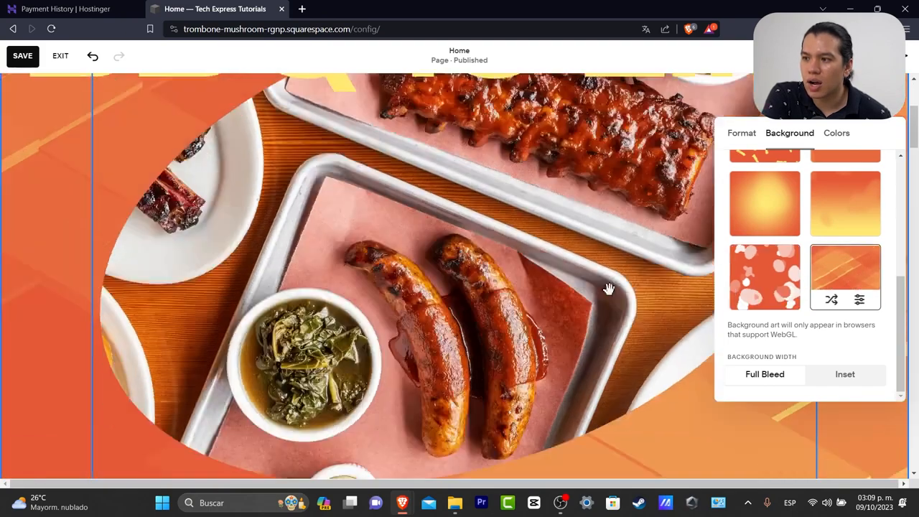
{"action": "scroll", "coordinate": [608, 290], "scroll_direction": "up", "scroll_amount": 10}
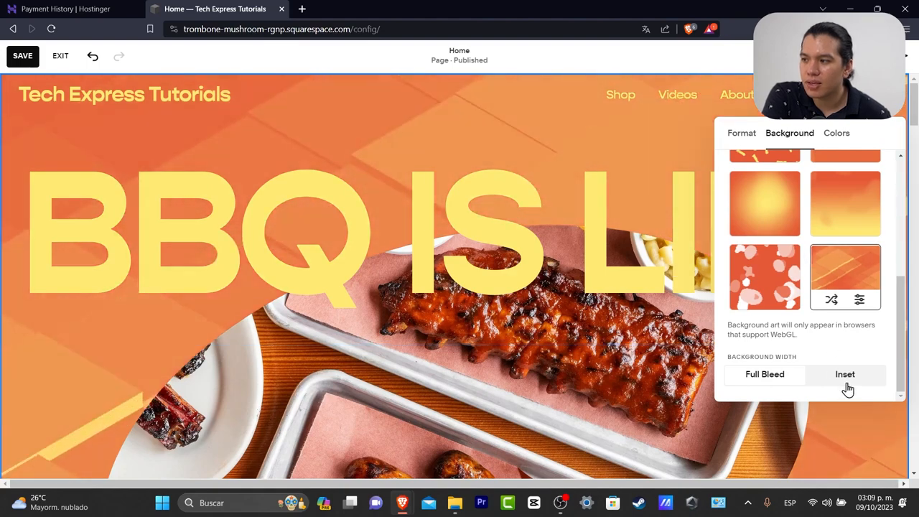
- Try the Darkest 1 and Light 1 color themes on the first section and return it to Bright 2
{"action": "left_click", "coordinate": [844, 136]}
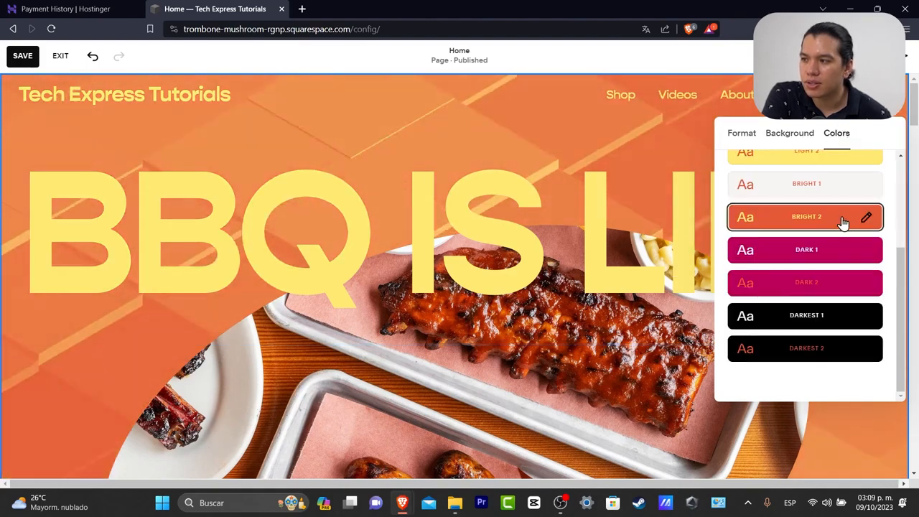
{"action": "scroll", "coordinate": [841, 222], "scroll_direction": "up", "scroll_amount": 2}
{"action": "scroll", "coordinate": [839, 224], "scroll_direction": "down", "scroll_amount": 1}
{"action": "scroll", "coordinate": [840, 224], "scroll_direction": "down", "scroll_amount": 3}
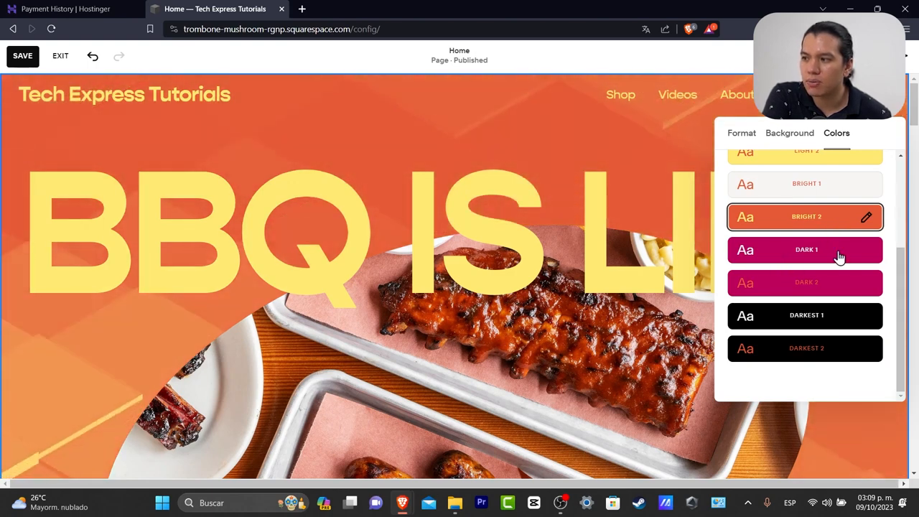
{"action": "left_click", "coordinate": [849, 315]}
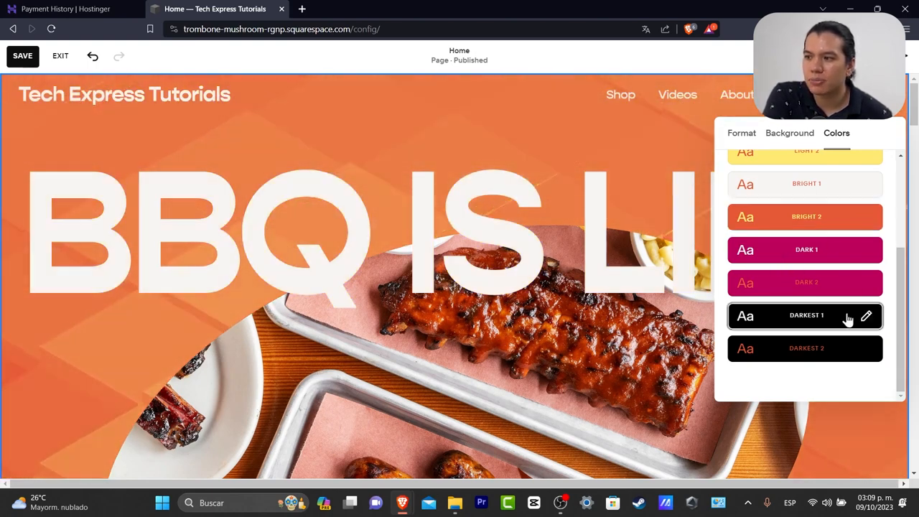
{"action": "scroll", "coordinate": [859, 326], "scroll_direction": "up", "scroll_amount": 5}
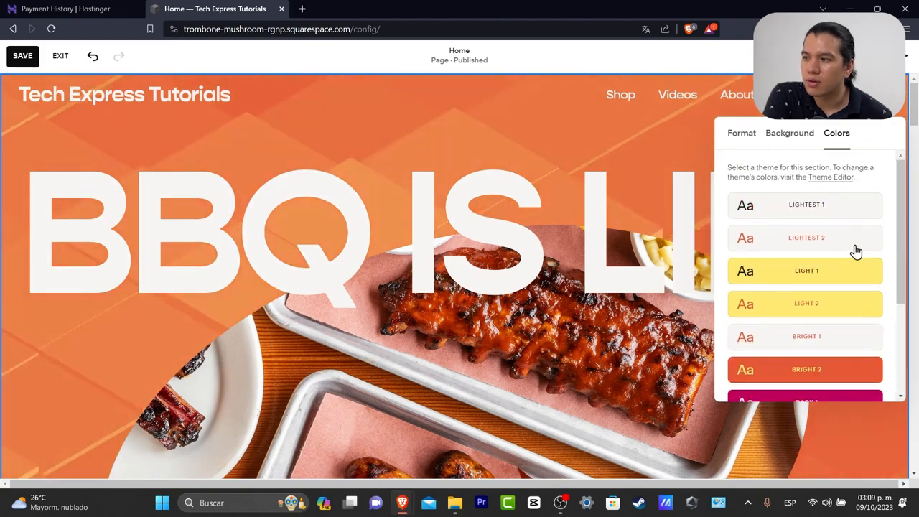
{"action": "left_click", "coordinate": [854, 274]}
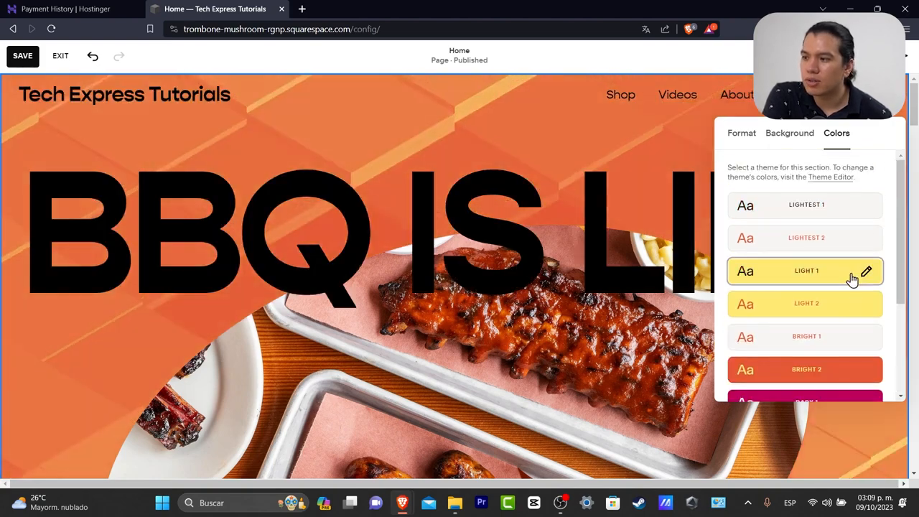
{"action": "scroll", "coordinate": [852, 280], "scroll_direction": "down", "scroll_amount": 3}
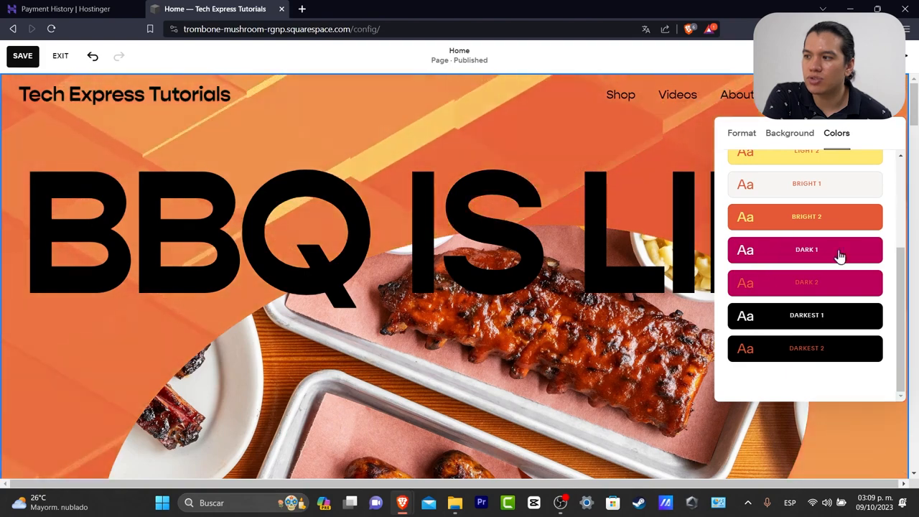
{"action": "left_click", "coordinate": [809, 226]}
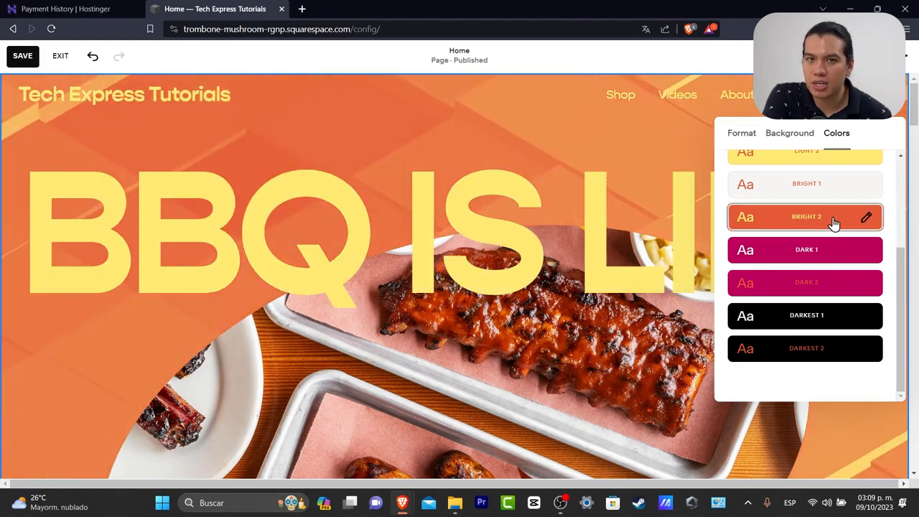
- Edit the Bright 2 color theme and give the site title a custom, deeper golden-yellow color
{"action": "left_click", "coordinate": [864, 220]}
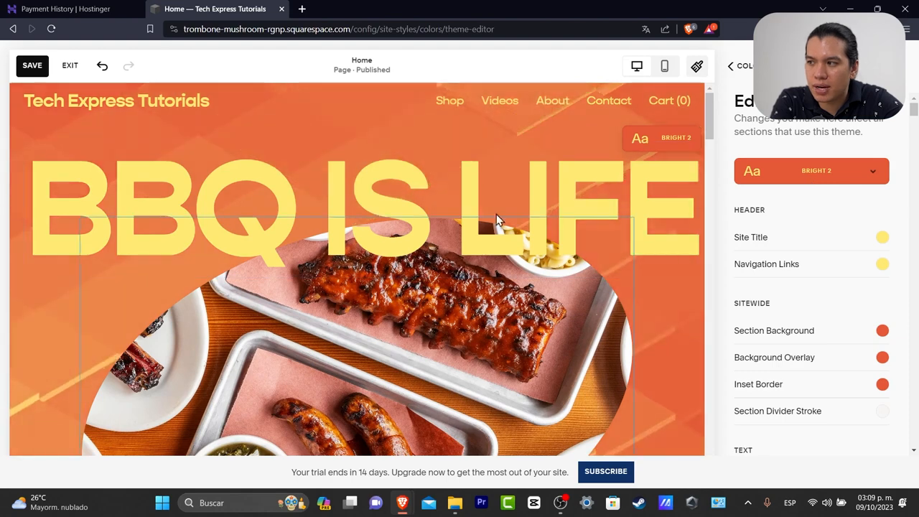
{"action": "left_click", "coordinate": [882, 238]}
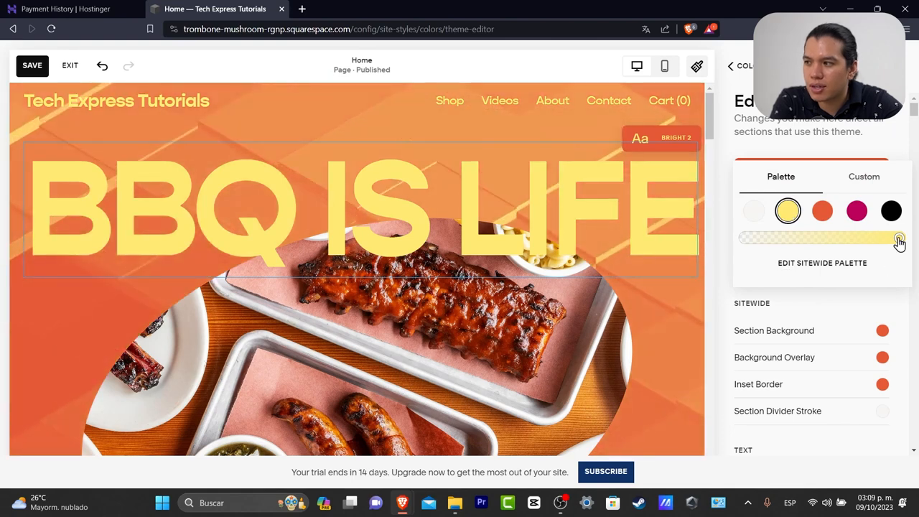
{"action": "left_click", "coordinate": [865, 178]}
{"action": "left_click_drag", "start_coordinate": [867, 146], "coordinate": [901, 149]}
{"action": "left_click_drag", "start_coordinate": [766, 294], "coordinate": [760, 302]}
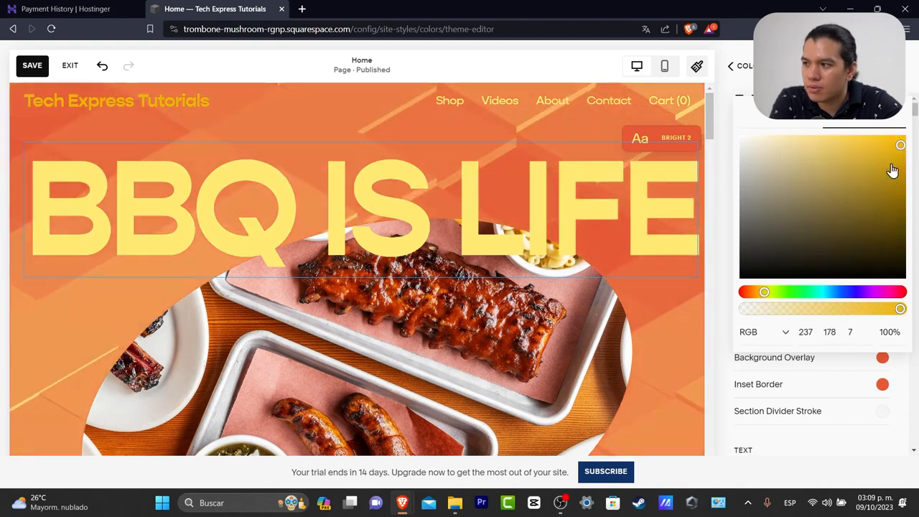
{"action": "left_click_drag", "start_coordinate": [897, 144], "coordinate": [894, 136]}
{"action": "left_click", "coordinate": [915, 237]}
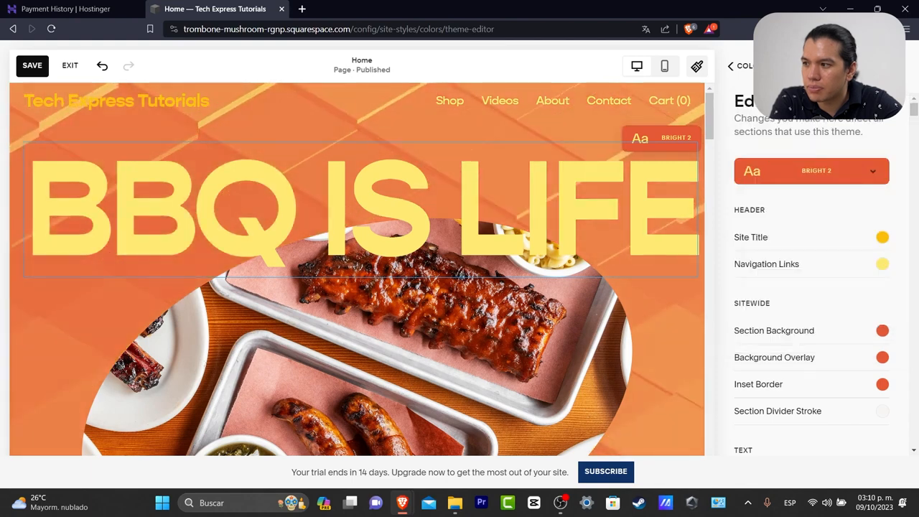
- Set the Section Background color of the Bright 2 theme to the palette's black
{"action": "left_click", "coordinate": [881, 264]}
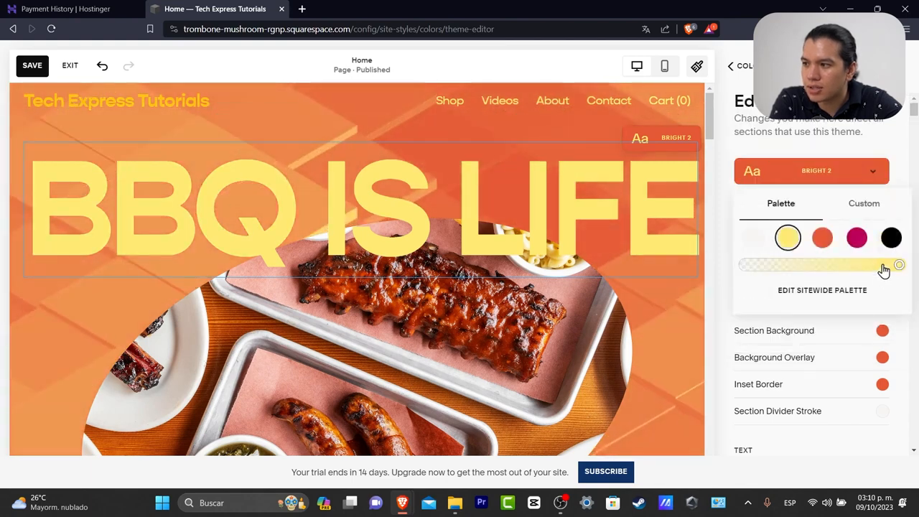
{"action": "left_click", "coordinate": [871, 137]}
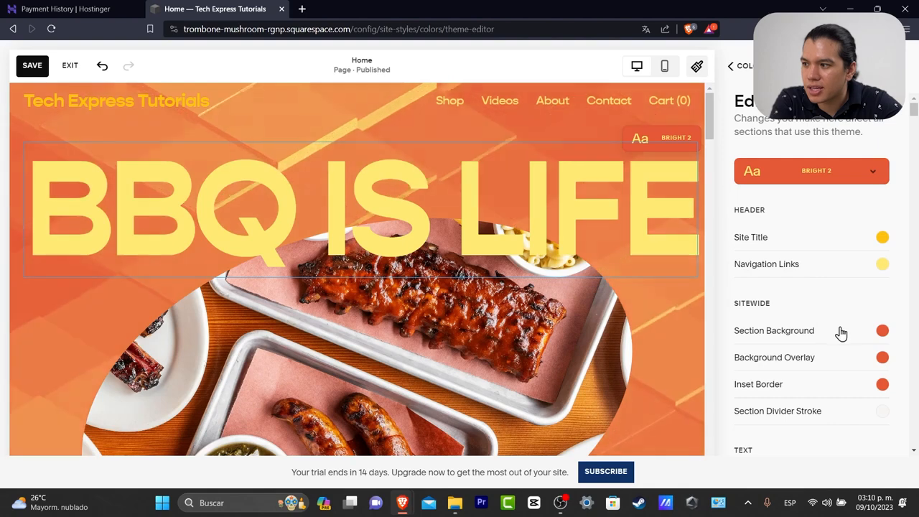
{"action": "scroll", "coordinate": [842, 308], "scroll_direction": "down", "scroll_amount": 2}
{"action": "left_click", "coordinate": [882, 172]}
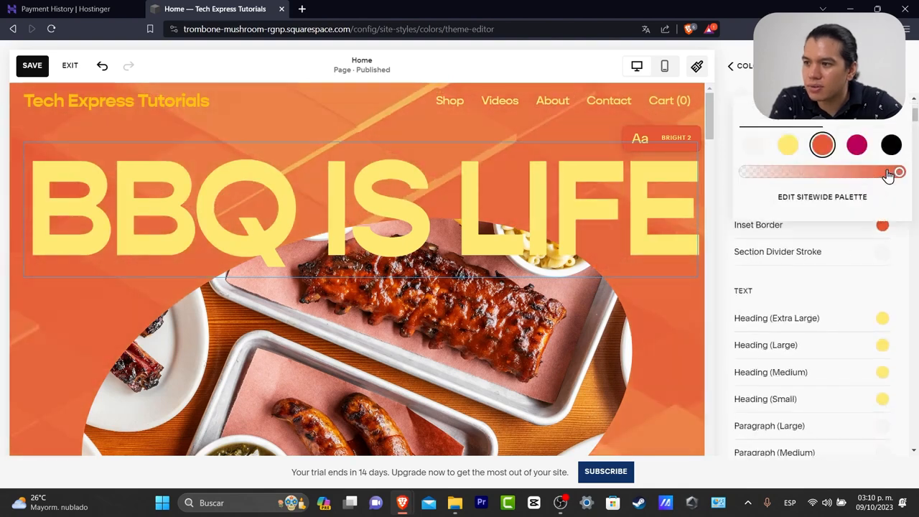
{"action": "left_click", "coordinate": [890, 144]}
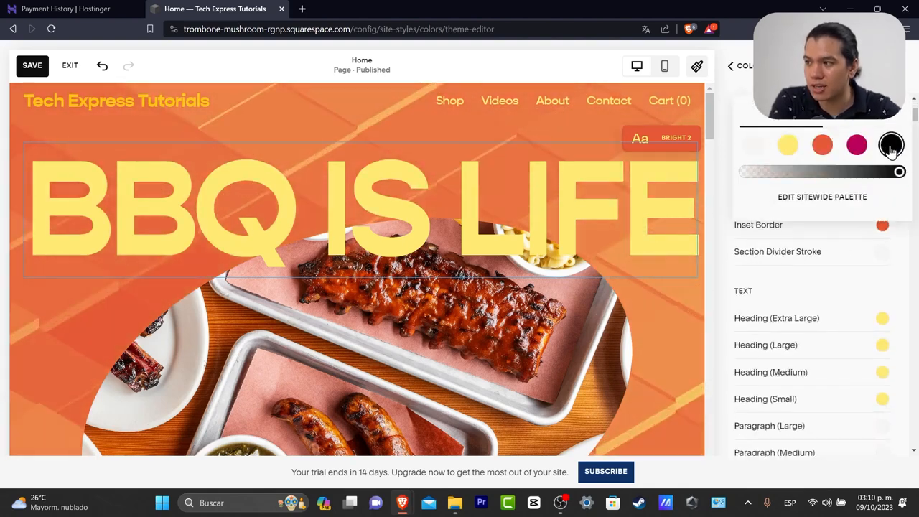
- Set the Background Overlay and Inset Border colors of the Bright 2 theme to partly transparent black
{"action": "left_click", "coordinate": [882, 198]}
{"action": "left_click", "coordinate": [882, 198]}
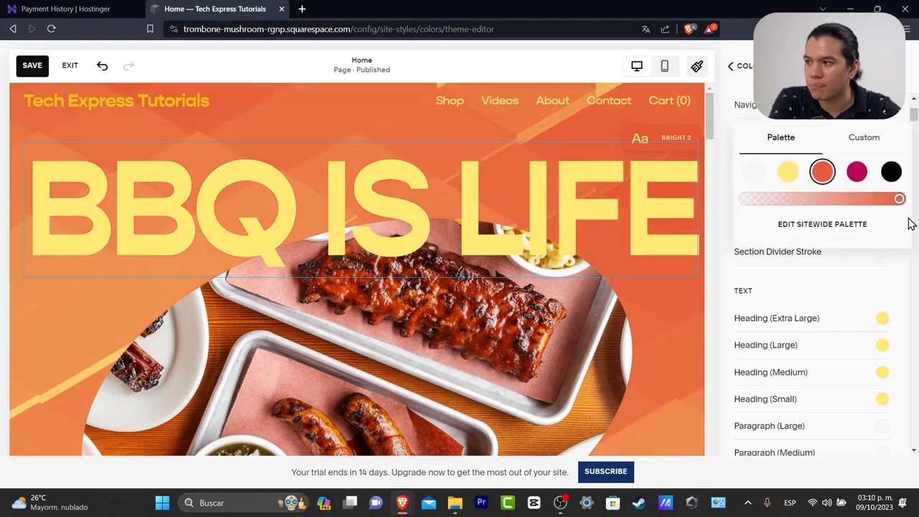
{"action": "left_click", "coordinate": [891, 172]}
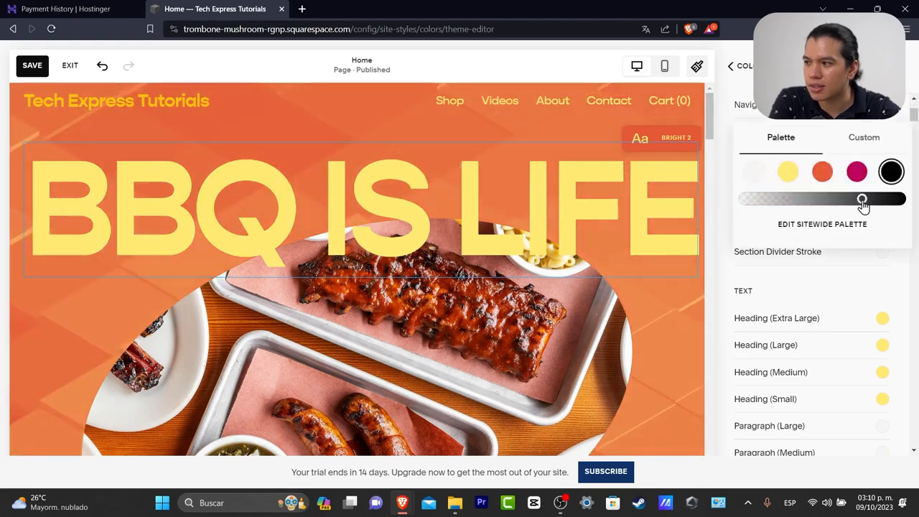
{"action": "left_click", "coordinate": [895, 256]}
{"action": "left_click_drag", "start_coordinate": [887, 228], "coordinate": [882, 217]}
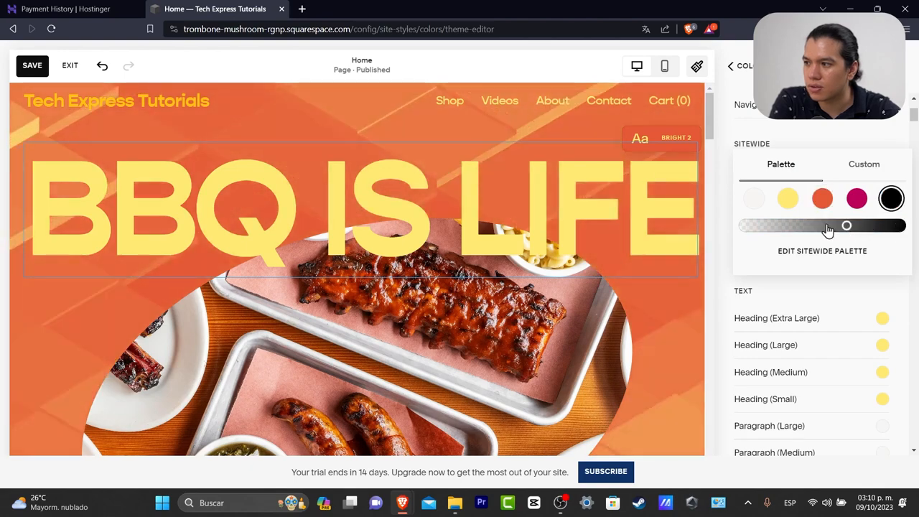
- Set all four Heading on Background sizes and all three Paragraph on Background sizes to black
{"action": "scroll", "coordinate": [888, 260], "scroll_direction": "down", "scroll_amount": 4}
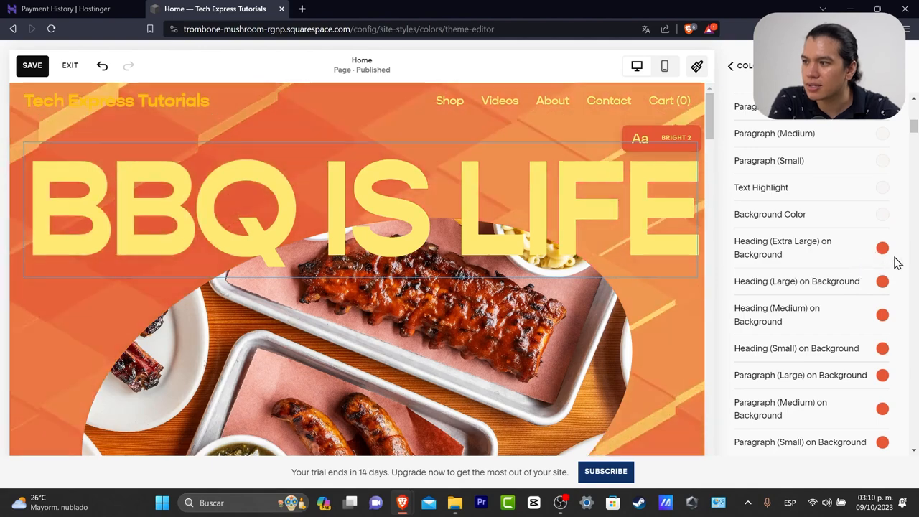
{"action": "left_click", "coordinate": [882, 249]}
{"action": "left_click", "coordinate": [890, 219]}
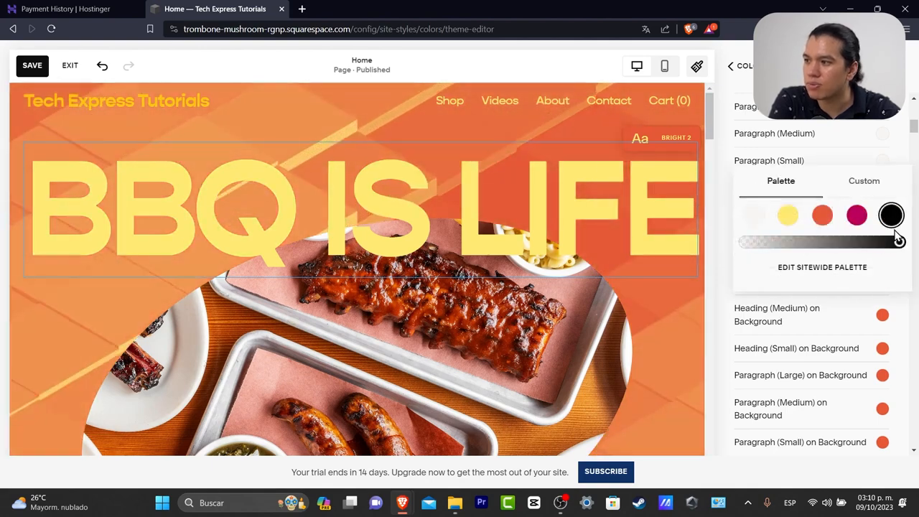
{"action": "left_click", "coordinate": [886, 162]}
{"action": "left_click", "coordinate": [884, 310]}
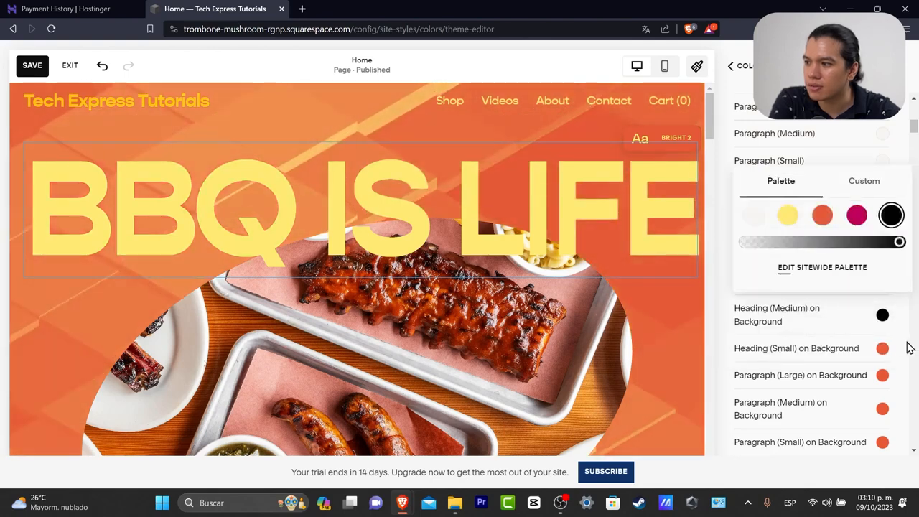
{"action": "left_click", "coordinate": [882, 349]}
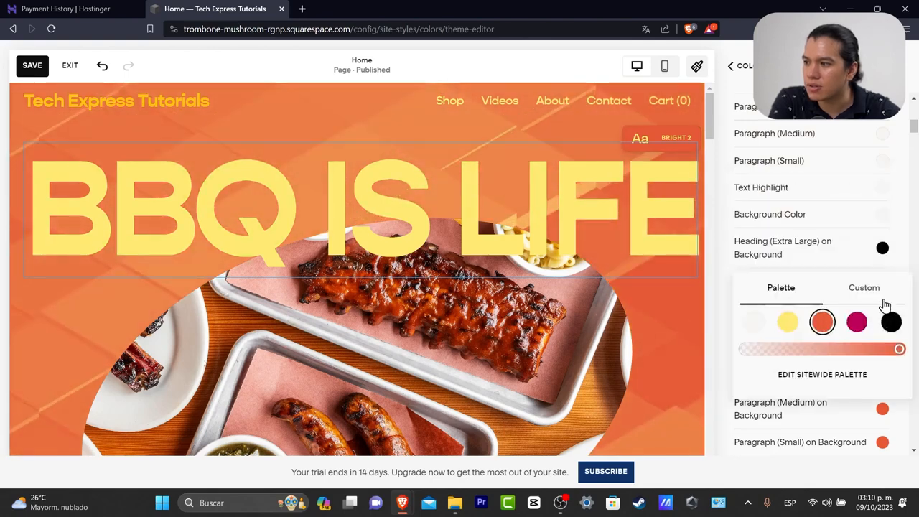
{"action": "left_click", "coordinate": [883, 411]}
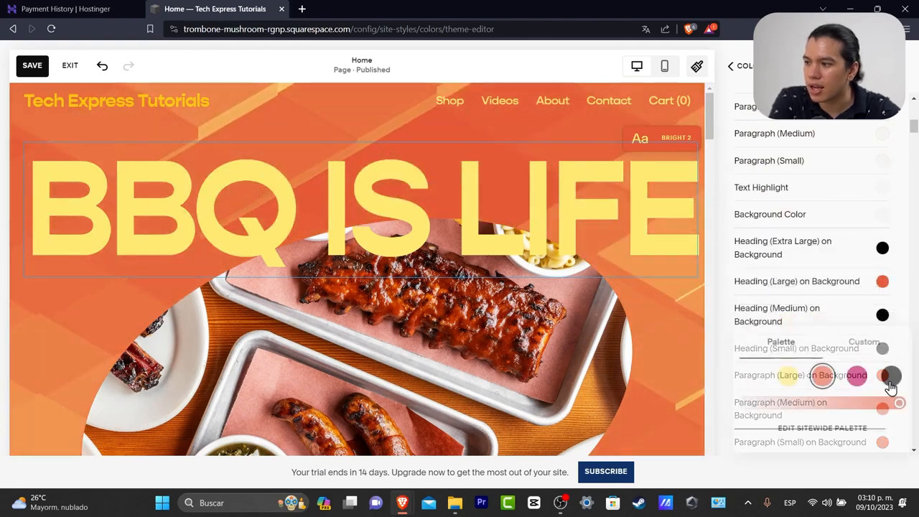
{"action": "left_click", "coordinate": [883, 282]}
{"action": "left_click", "coordinate": [881, 376]}
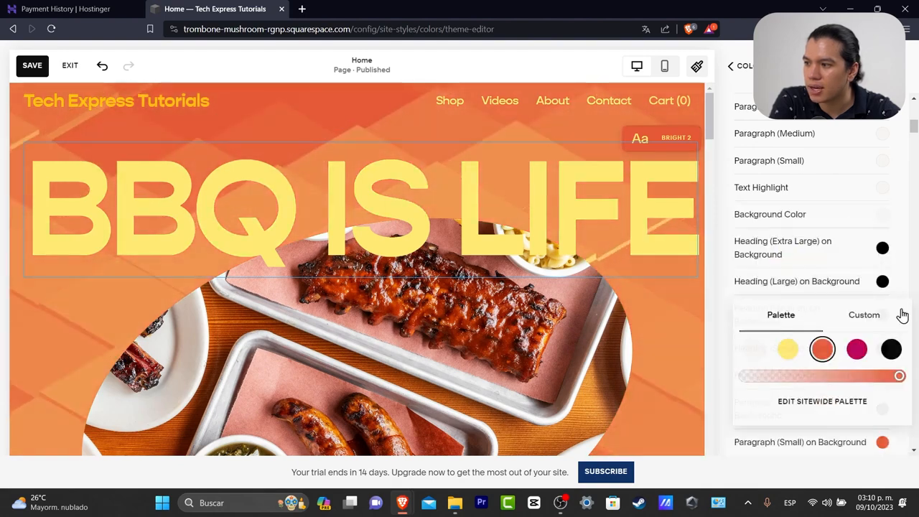
{"action": "left_click", "coordinate": [883, 402]}
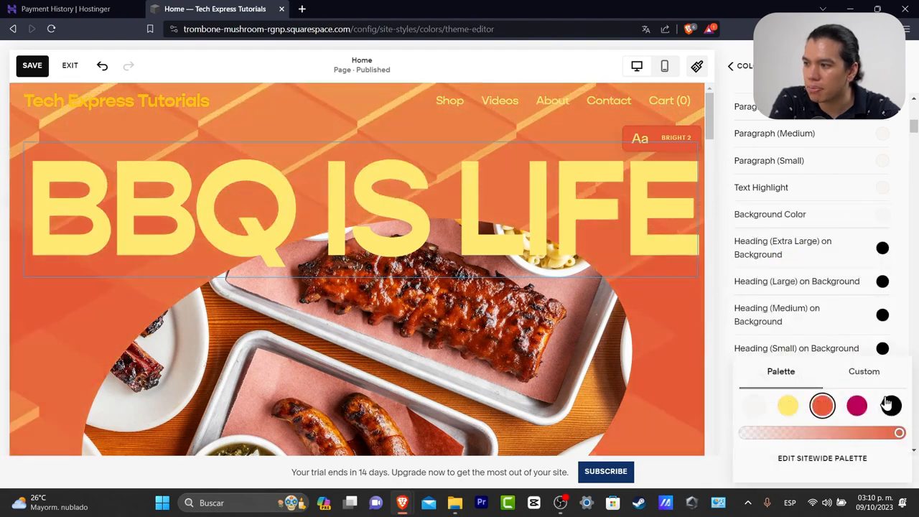
- Set Text Highlight on Background to the palette's yellow and Text Links on Background to black
{"action": "scroll", "coordinate": [904, 323], "scroll_direction": "down", "scroll_amount": 4}
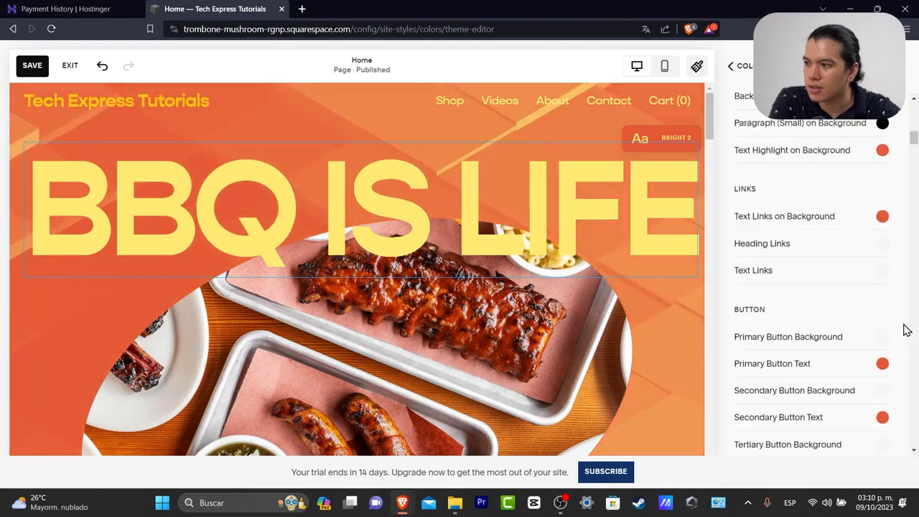
{"action": "left_click", "coordinate": [882, 151]}
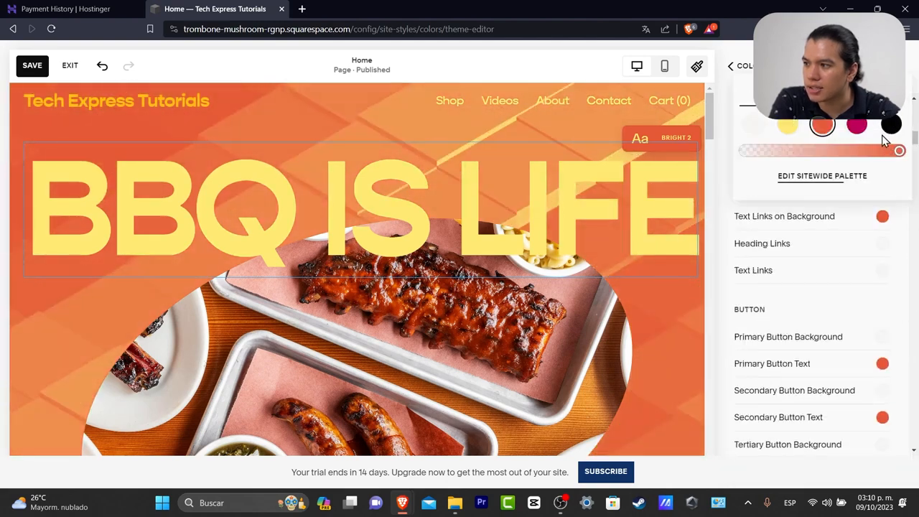
{"action": "left_click", "coordinate": [887, 224]}
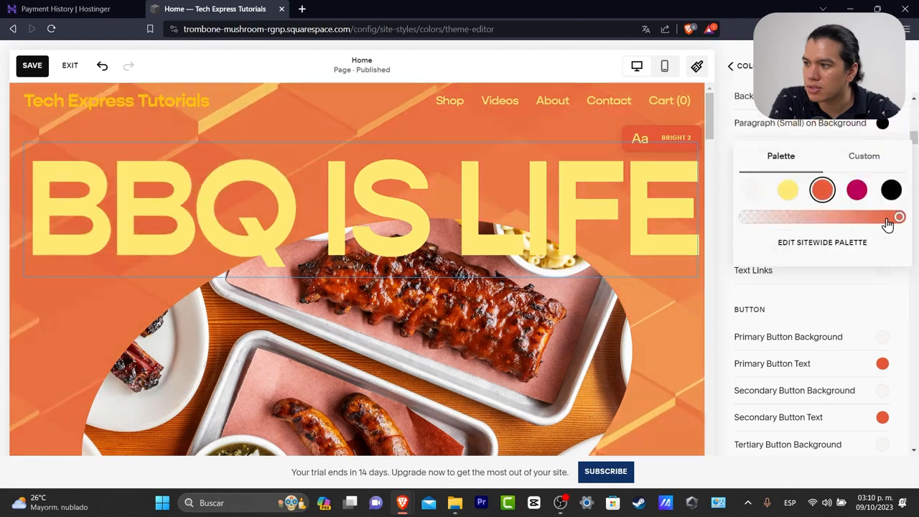
{"action": "left_click", "coordinate": [896, 352]}
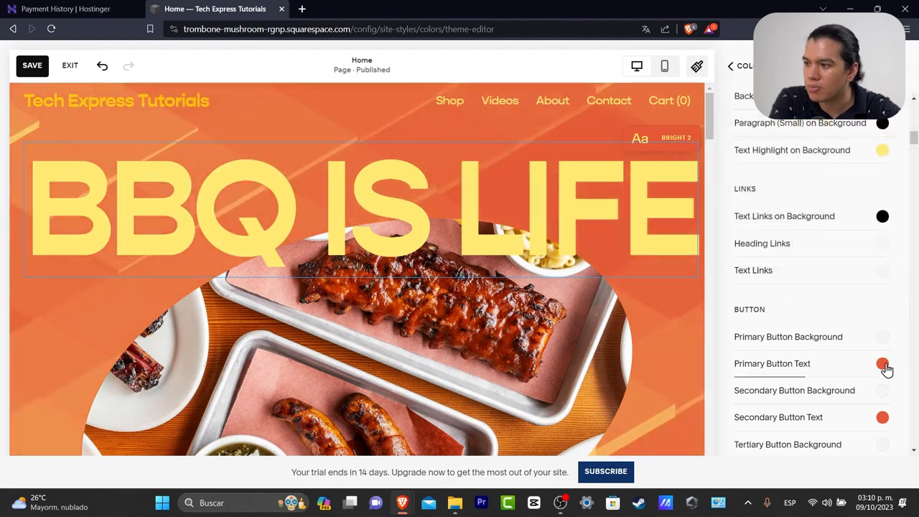
- Set the Primary Button Text to black, look through the theme's remaining colors and return to the color settings
{"action": "left_click", "coordinate": [887, 368]}
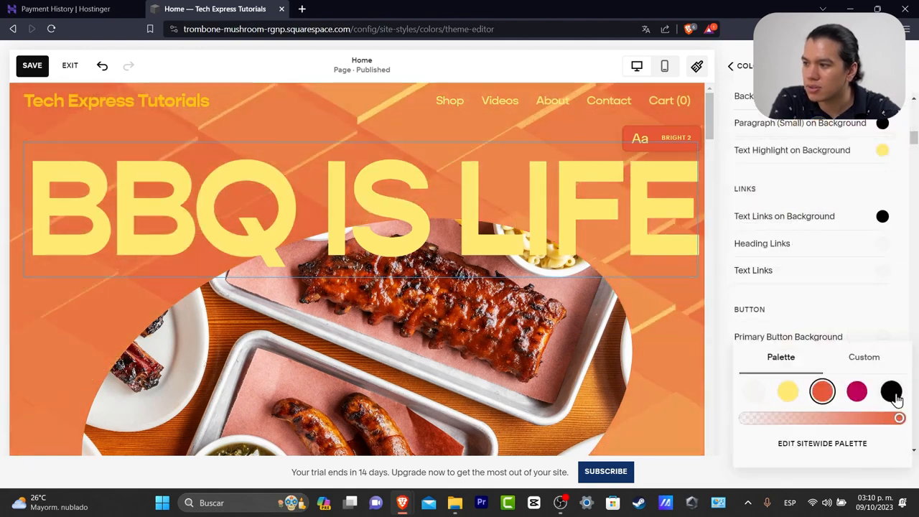
{"action": "left_click", "coordinate": [890, 392]}
{"action": "scroll", "coordinate": [883, 265], "scroll_direction": "down", "scroll_amount": 15}
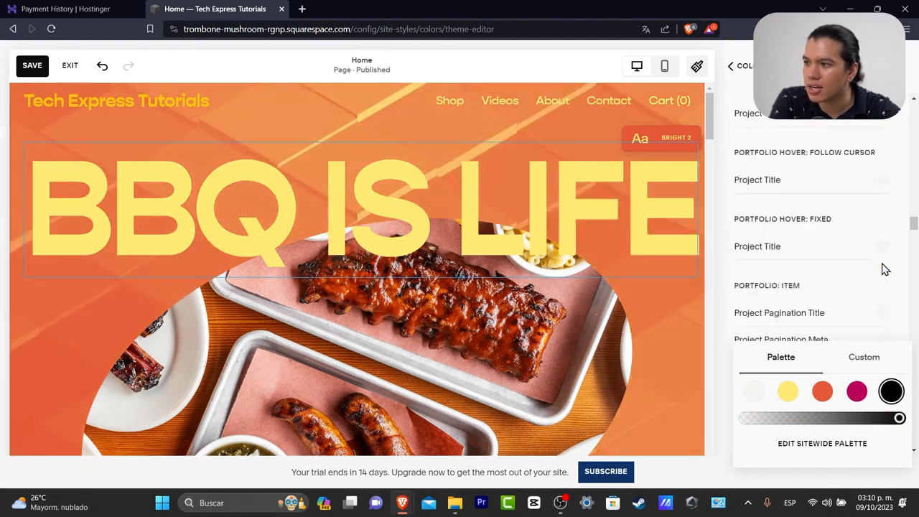
{"action": "scroll", "coordinate": [884, 269], "scroll_direction": "up", "scroll_amount": 20}
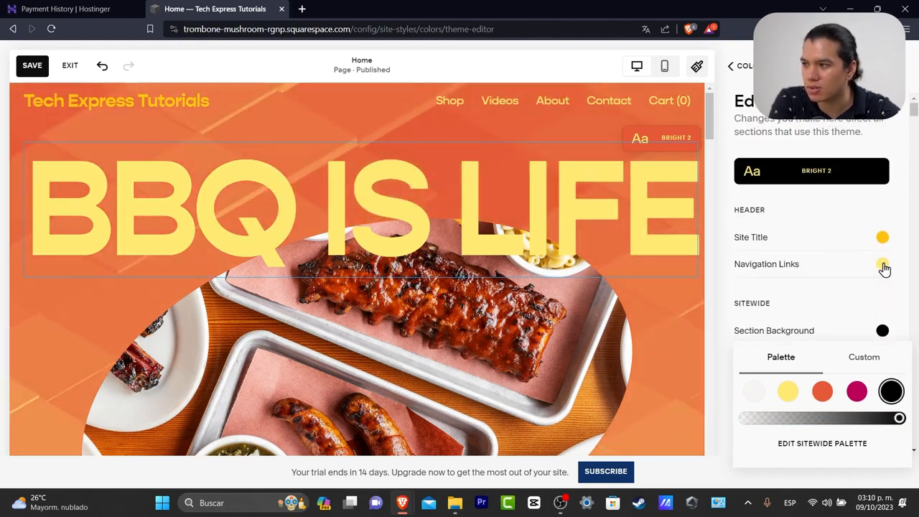
{"action": "left_click", "coordinate": [882, 132]}
{"action": "scroll", "coordinate": [895, 305], "scroll_direction": "down", "scroll_amount": 14}
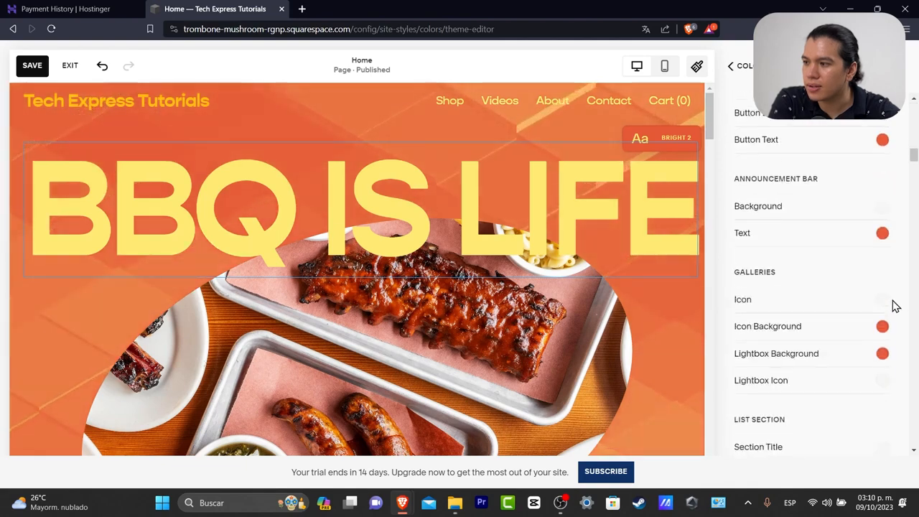
{"action": "scroll", "coordinate": [895, 305], "scroll_direction": "down", "scroll_amount": 3}
{"action": "left_click", "coordinate": [735, 66]}
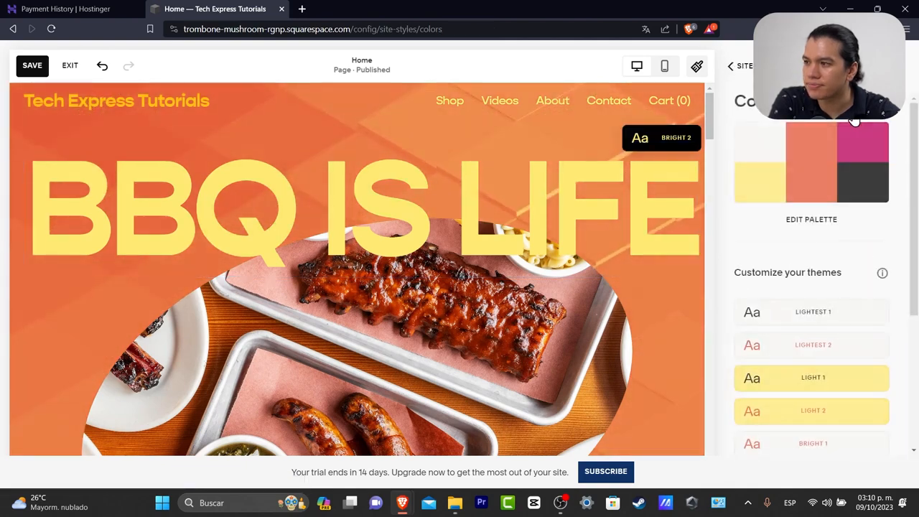
- Look over the Bright 2 theme's extra large heading color and the Darkest 1 theme, and save the style changes
{"action": "scroll", "coordinate": [836, 388], "scroll_direction": "down", "scroll_amount": 3}
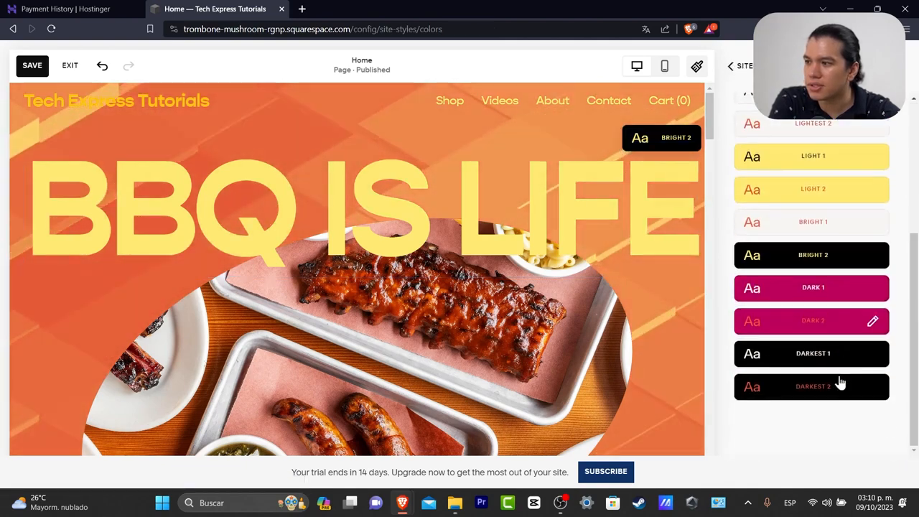
{"action": "left_click", "coordinate": [825, 260]}
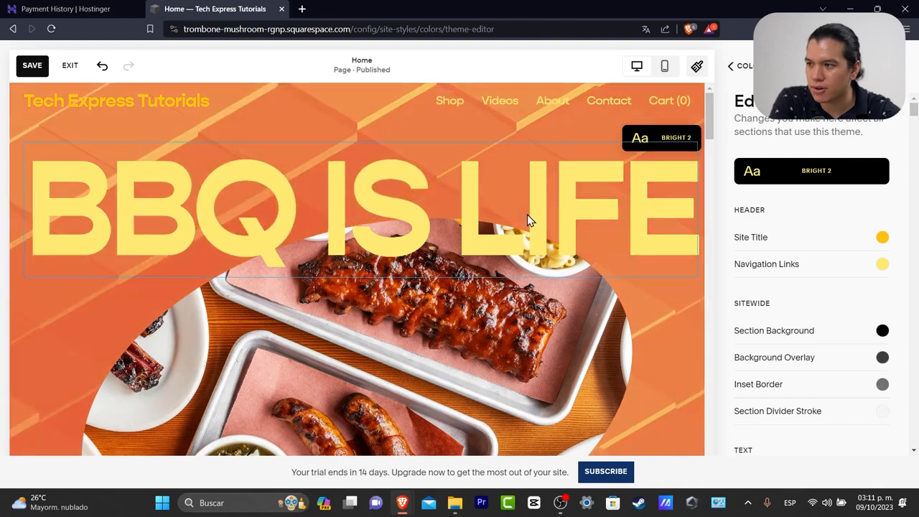
{"action": "left_click", "coordinate": [540, 189]}
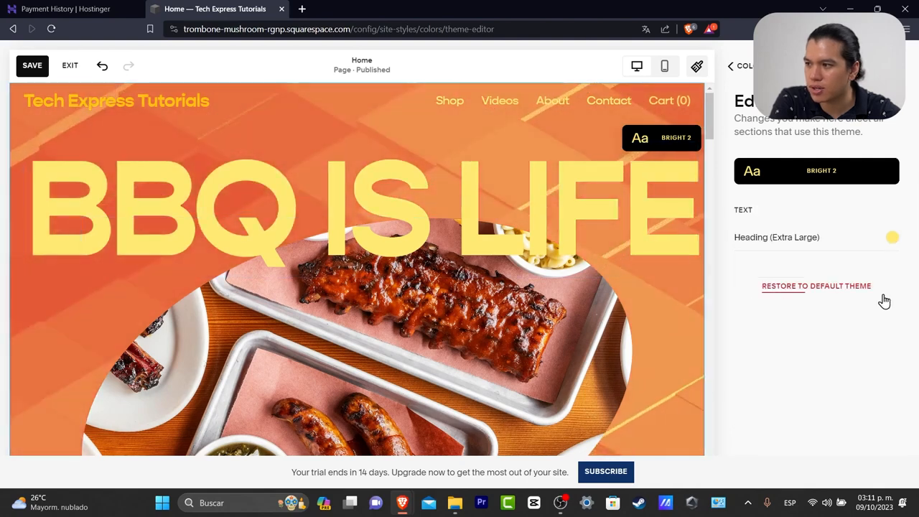
{"action": "left_click", "coordinate": [816, 170]}
{"action": "scroll", "coordinate": [843, 330], "scroll_direction": "down", "scroll_amount": 2}
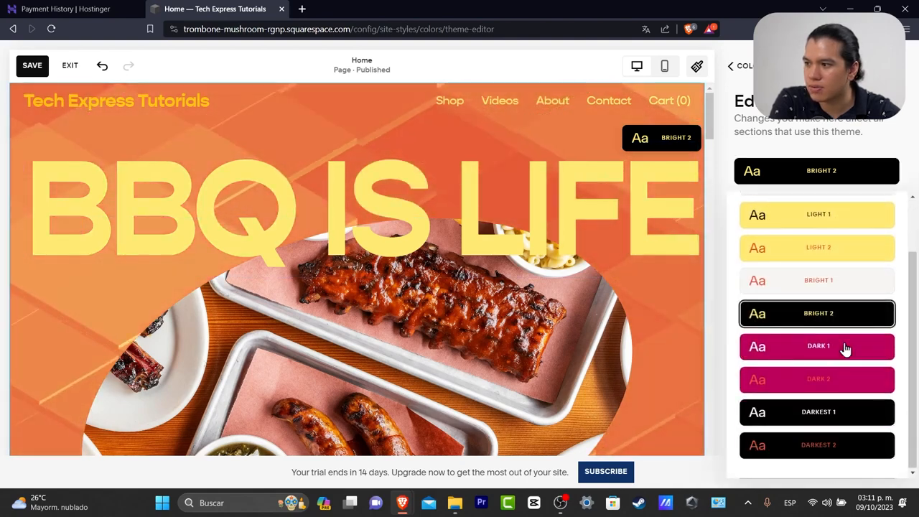
{"action": "left_click", "coordinate": [842, 412]}
{"action": "left_click", "coordinate": [738, 65]}
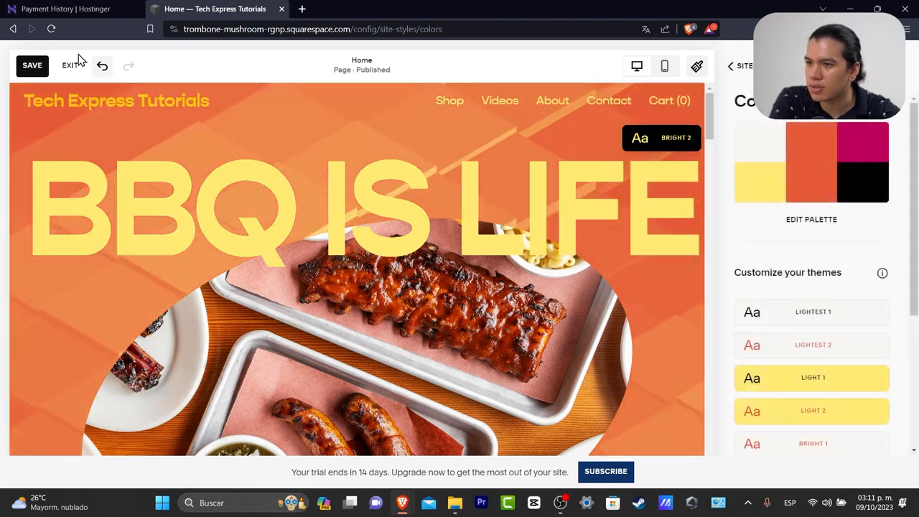
{"action": "left_click", "coordinate": [41, 59]}
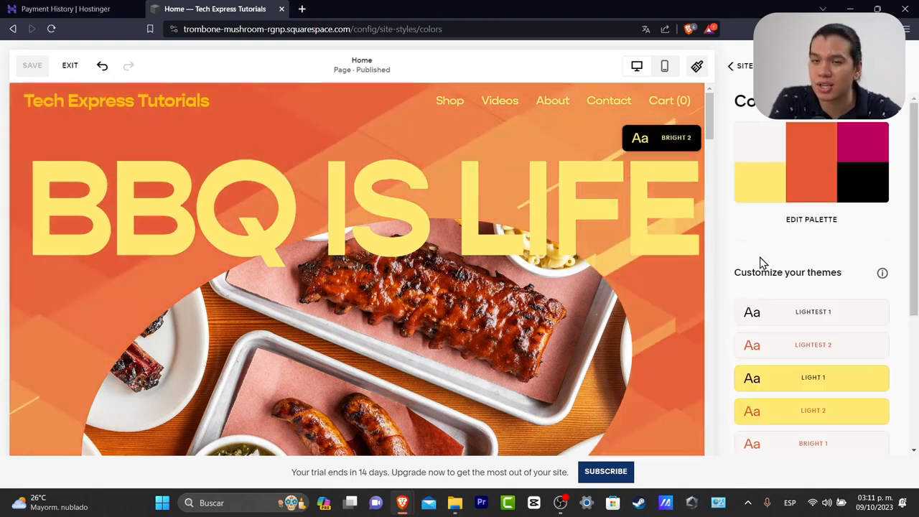
- Edit the sitewide palette, changing the orange to golden yellow #FDC300 and the light yellow to near-black #0B0B0B
{"action": "left_click", "coordinate": [821, 222]}
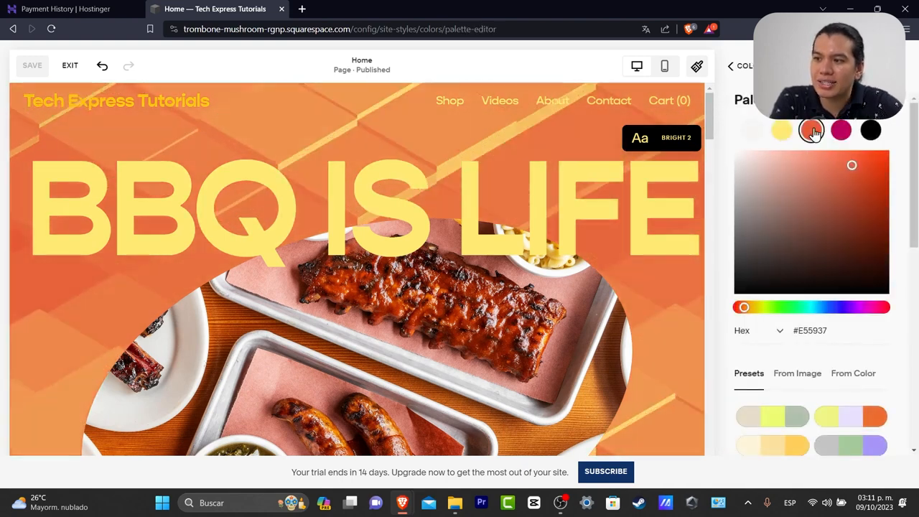
{"action": "left_click", "coordinate": [762, 309]}
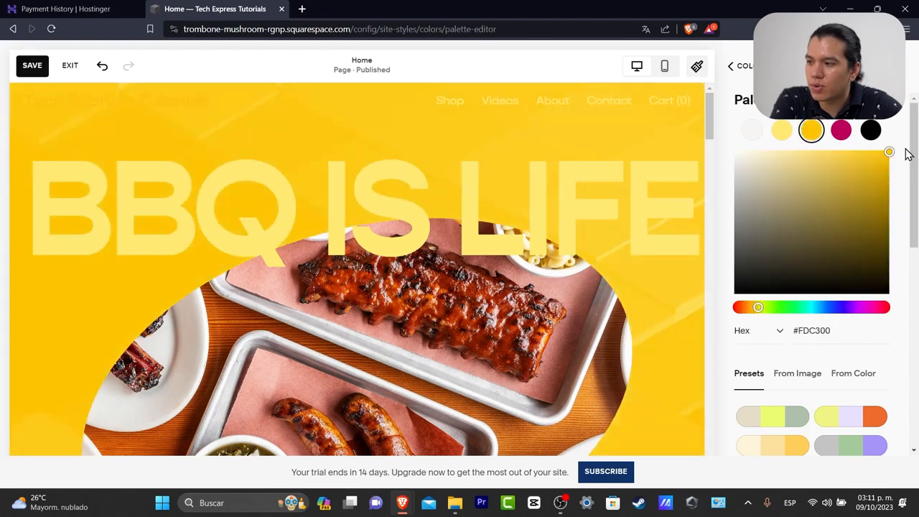
{"action": "left_click_drag", "start_coordinate": [820, 206], "coordinate": [708, 318]}
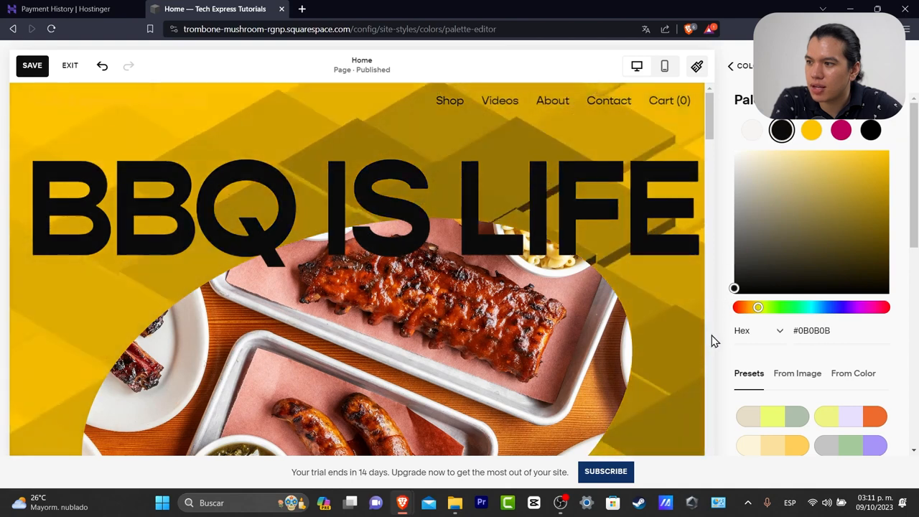
- Soften the palette's golden yellow to a lighter shade and change the magenta to teal #00BDB9
{"action": "left_click", "coordinate": [811, 130]}
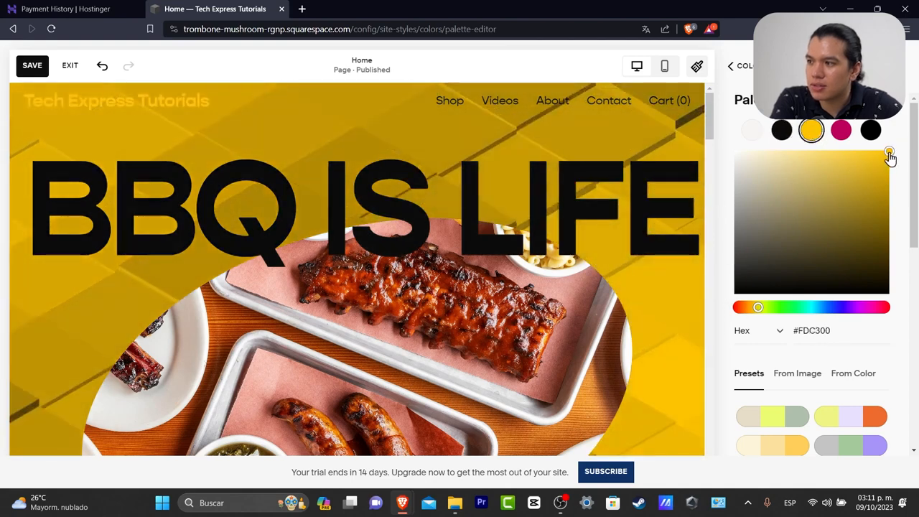
{"action": "left_click", "coordinate": [841, 132]}
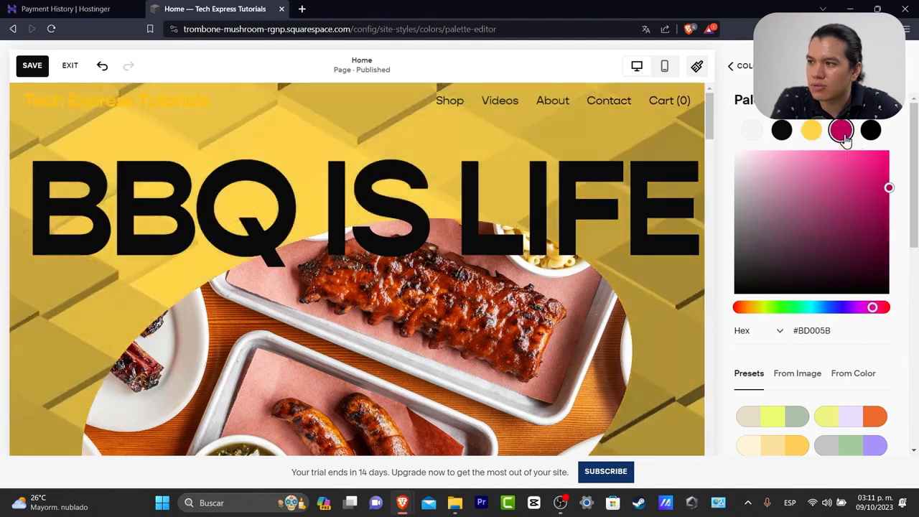
{"action": "left_click", "coordinate": [811, 308]}
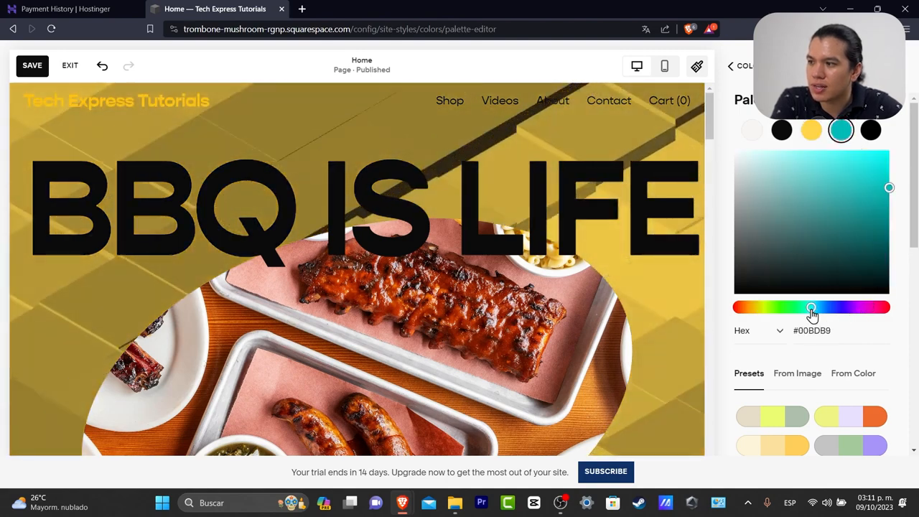
- Adjust the hue of the palette's black, and try the yellow, orange, tan, dusty pink and white-gray-black preset palettes
{"action": "left_click", "coordinate": [871, 130]}
{"action": "left_click_drag", "start_coordinate": [762, 311], "coordinate": [755, 311]}
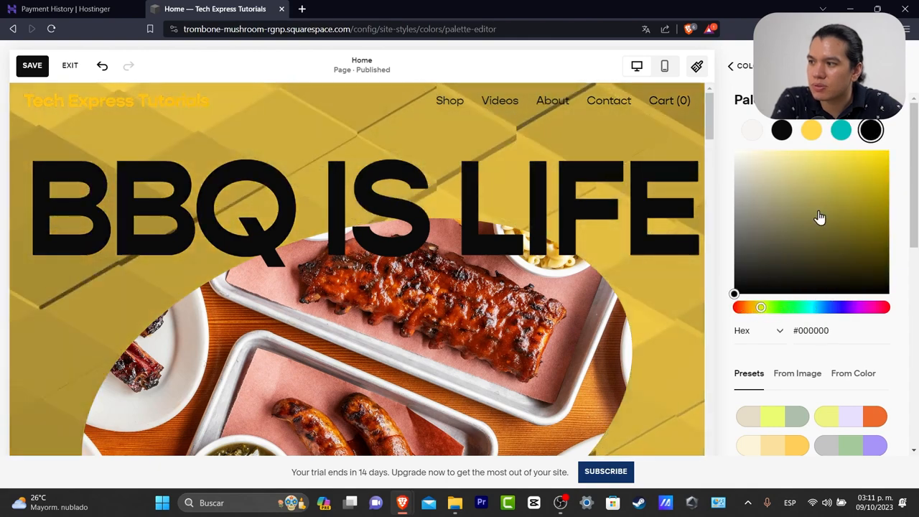
{"action": "scroll", "coordinate": [820, 404], "scroll_direction": "down", "scroll_amount": 5}
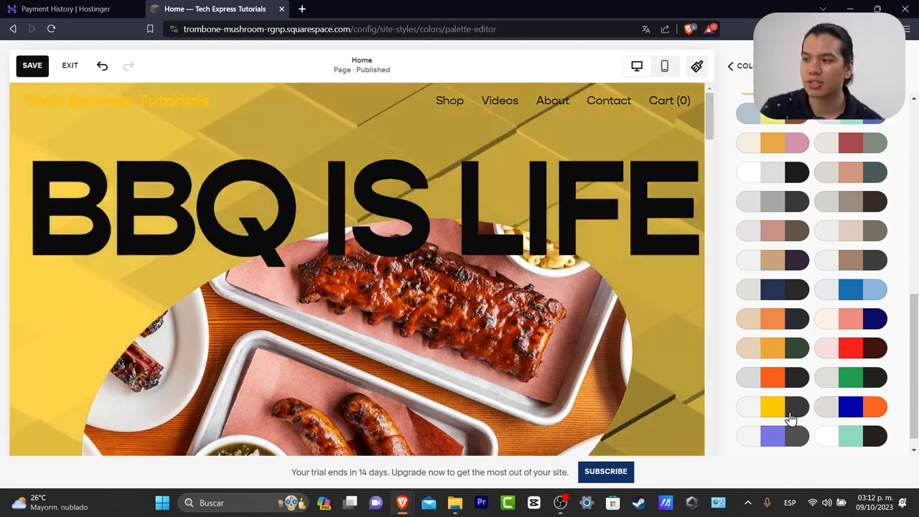
{"action": "left_click", "coordinate": [789, 407]}
{"action": "left_click", "coordinate": [782, 378]}
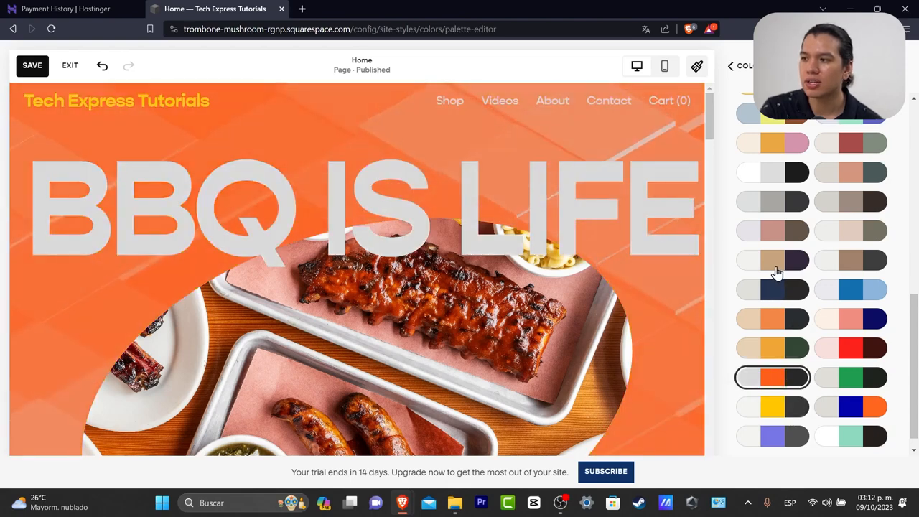
{"action": "left_click", "coordinate": [777, 264]}
{"action": "left_click", "coordinate": [777, 231]}
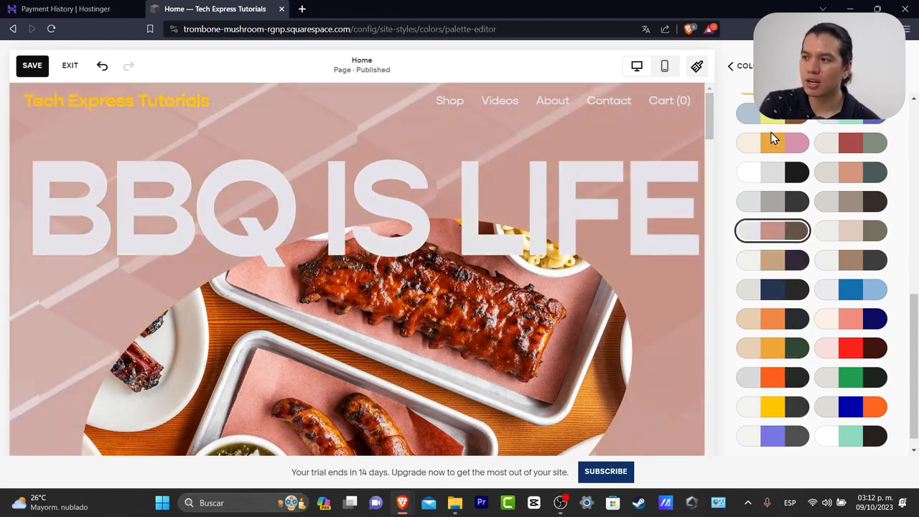
{"action": "left_click", "coordinate": [796, 170]}
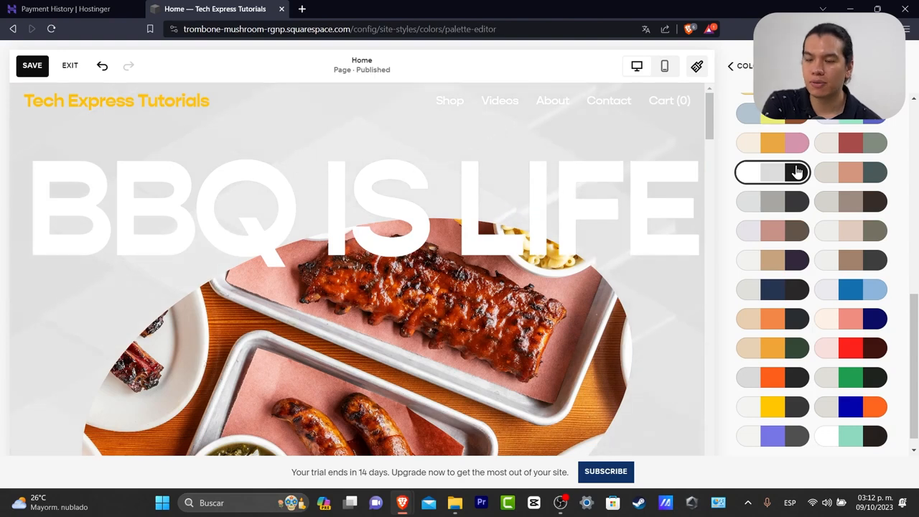
- Try the gray-green-purple, lavender-pink-blue and pink-red-maroon preset palettes and examine the home page with the red one
{"action": "scroll", "coordinate": [799, 172], "scroll_direction": "up", "scroll_amount": 10}
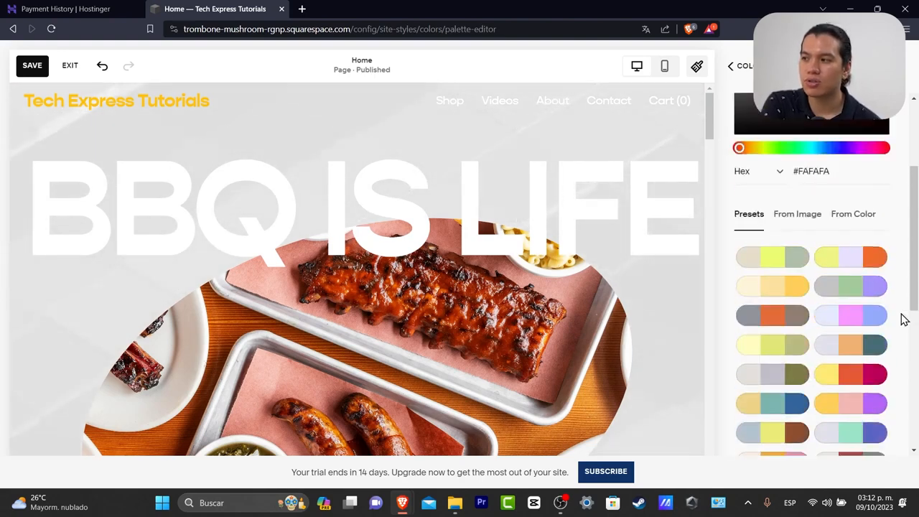
{"action": "left_click", "coordinate": [847, 289]}
{"action": "left_click", "coordinate": [846, 317]}
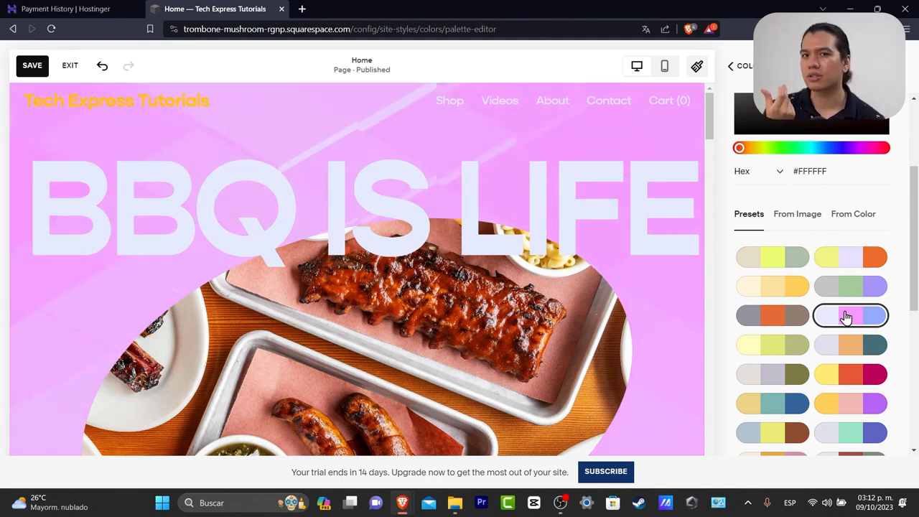
{"action": "scroll", "coordinate": [847, 316], "scroll_direction": "down", "scroll_amount": 5}
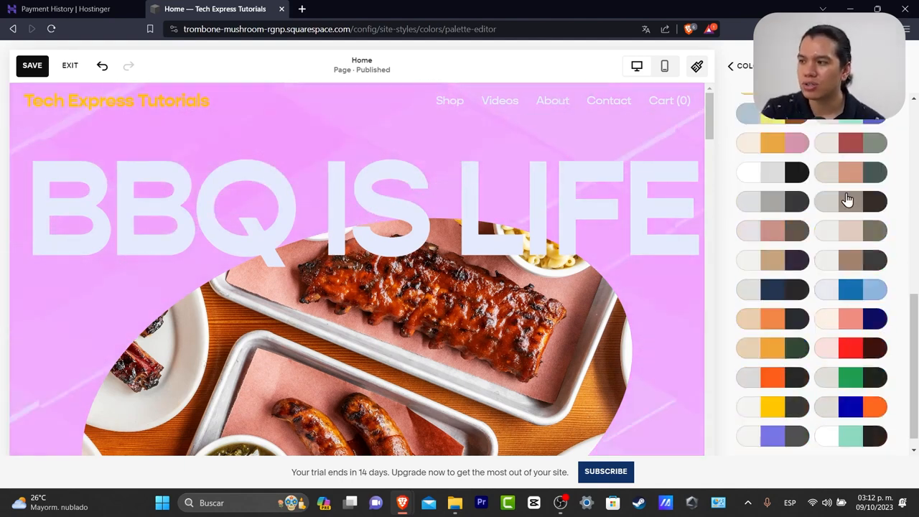
{"action": "left_click", "coordinate": [836, 346]}
{"action": "scroll", "coordinate": [501, 286], "scroll_direction": "down", "scroll_amount": 10}
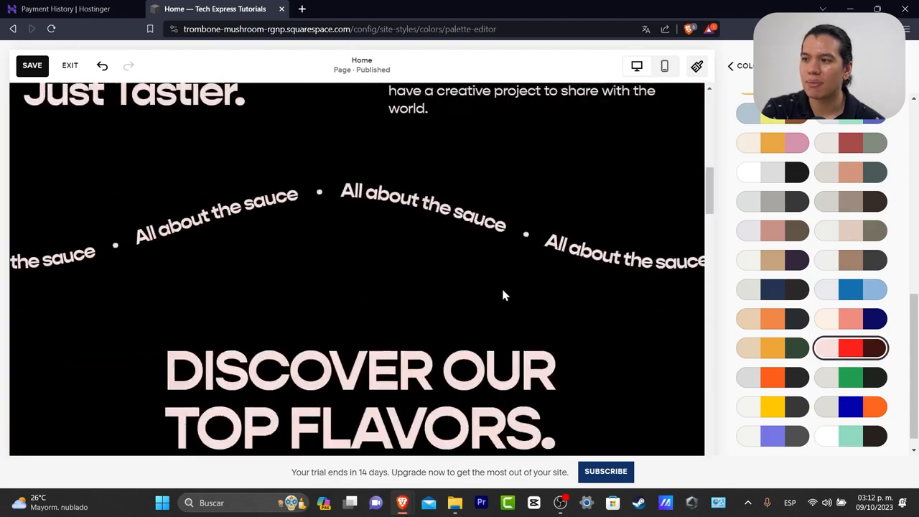
{"action": "scroll", "coordinate": [500, 286], "scroll_direction": "down", "scroll_amount": 15}
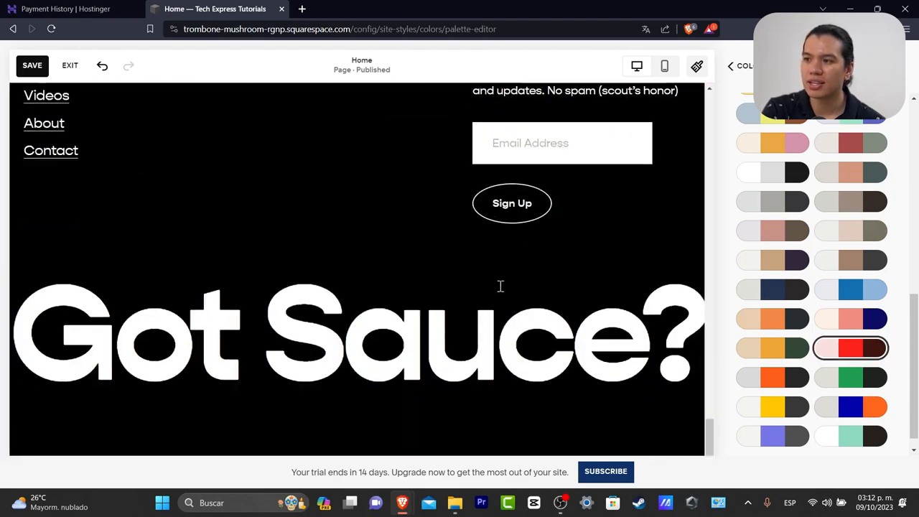
- Apply the preset palette of off-white, yellow and dark gray to the site, and close the site styles
{"action": "scroll", "coordinate": [629, 381], "scroll_direction": "up", "scroll_amount": 20}
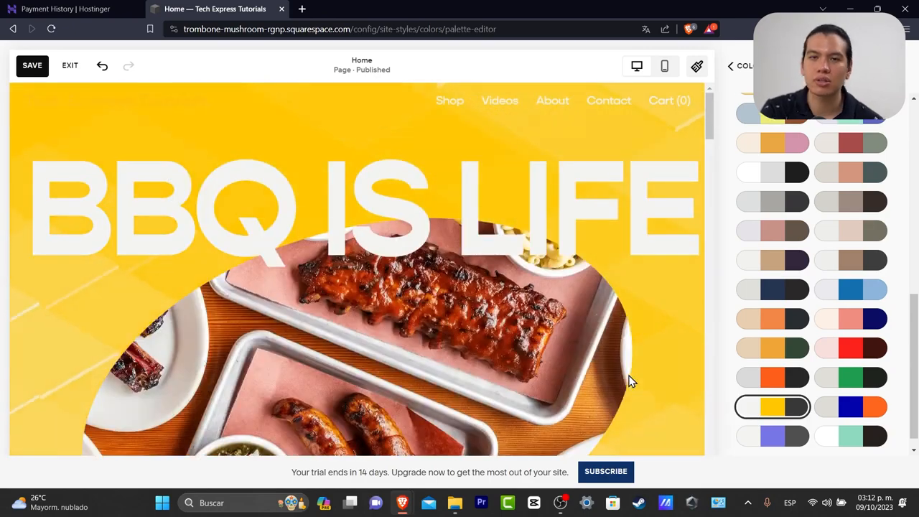
{"action": "scroll", "coordinate": [629, 381], "scroll_direction": "down", "scroll_amount": 5}
{"action": "scroll", "coordinate": [627, 383], "scroll_direction": "up", "scroll_amount": 5}
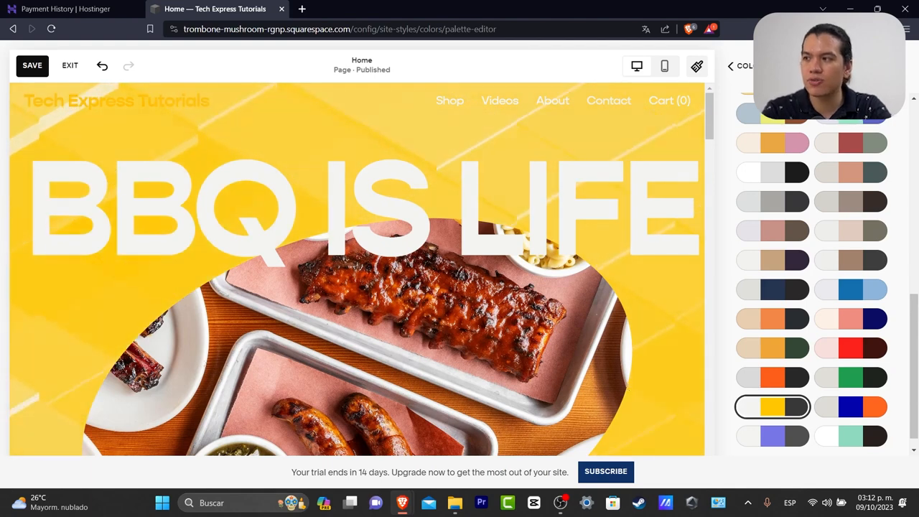
{"action": "left_click", "coordinate": [732, 67]}
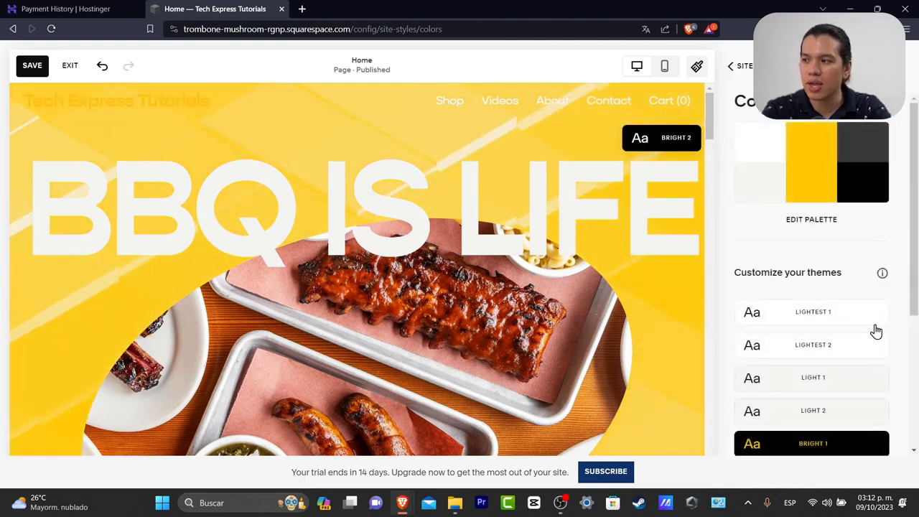
{"action": "left_click", "coordinate": [740, 65]}
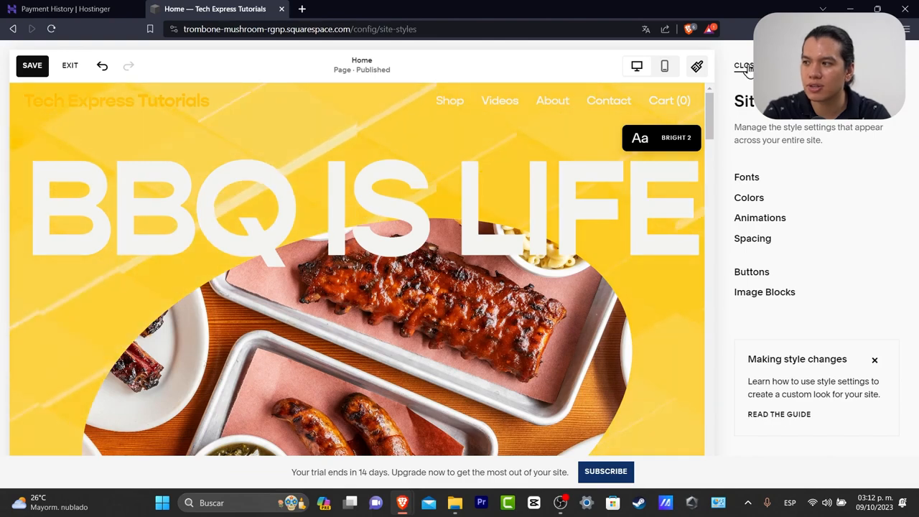
{"action": "left_click", "coordinate": [745, 66]}
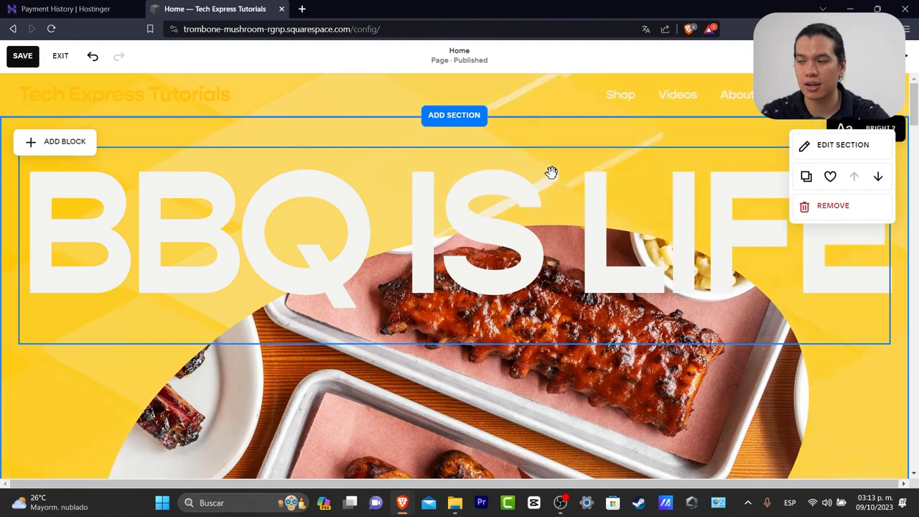
- Clear the text of the large "BBQ IS LIFE" heading and begin its replacement with "MA"
{"action": "left_click", "coordinate": [588, 237]}
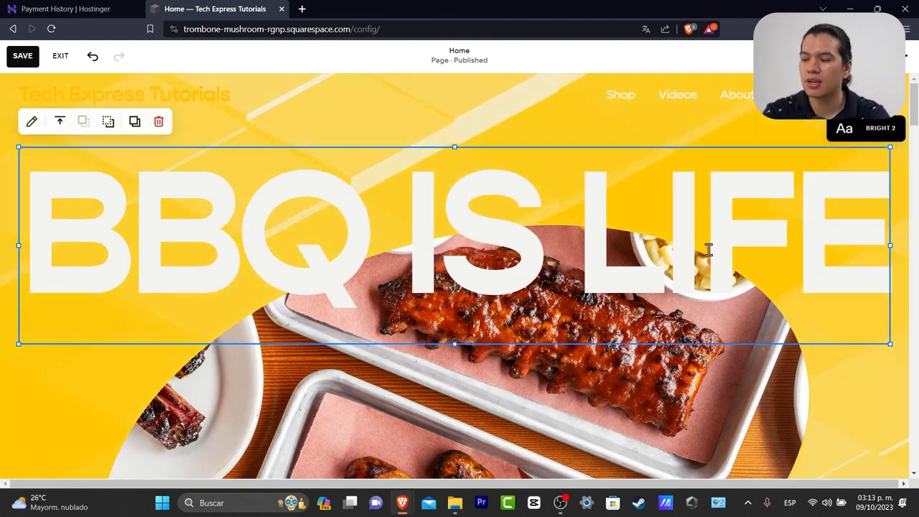
{"action": "left_click", "coordinate": [870, 255]}
{"action": "double_click", "coordinate": [804, 254]}
{"action": "type", "text": "f"}
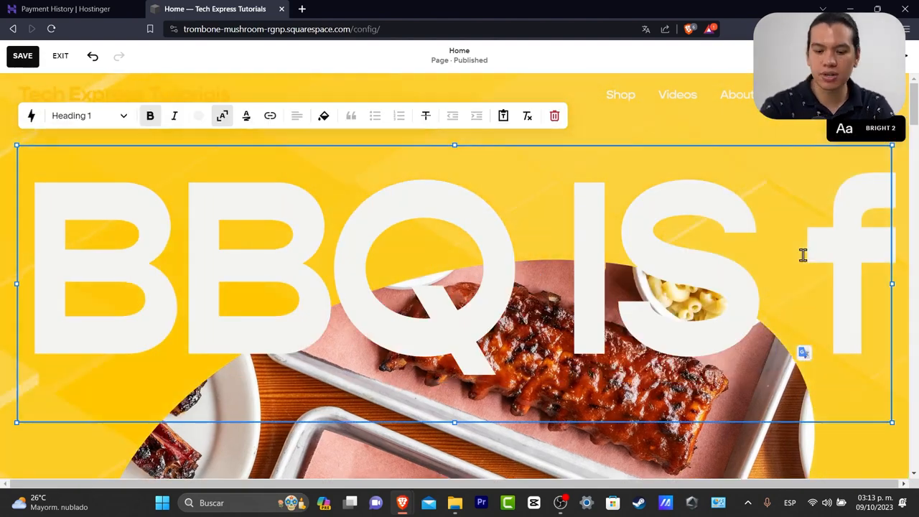
{"action": "key", "text": "BackSpace"}
{"action": "key", "text": "BackSpace"}
{"action": "key", "text": "BackSpace"}
{"action": "key", "text": "BackSpace"}
{"action": "key", "text": "BackSpace"}
{"action": "key", "text": "BackSpace"}
{"action": "key", "text": "BackSpace"}
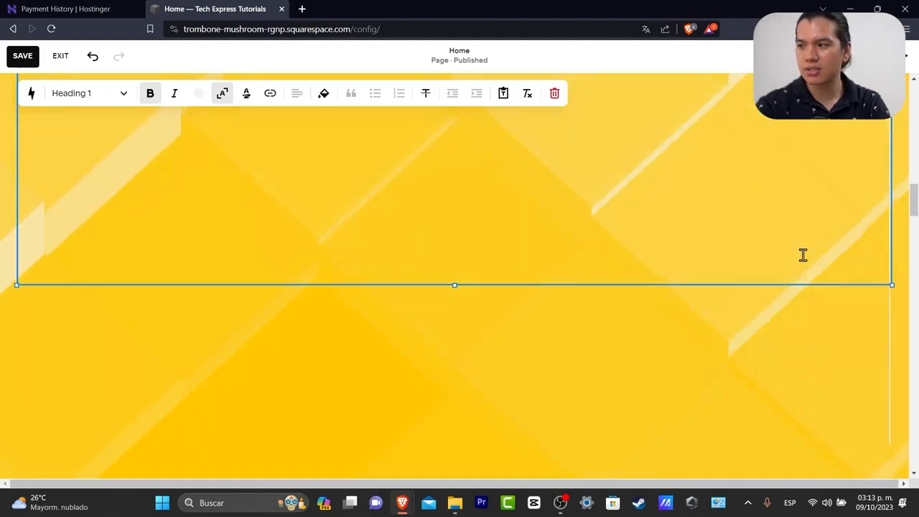
- Undo the last heading text edit and redo it
{"action": "key", "text": "ctrl+z"}
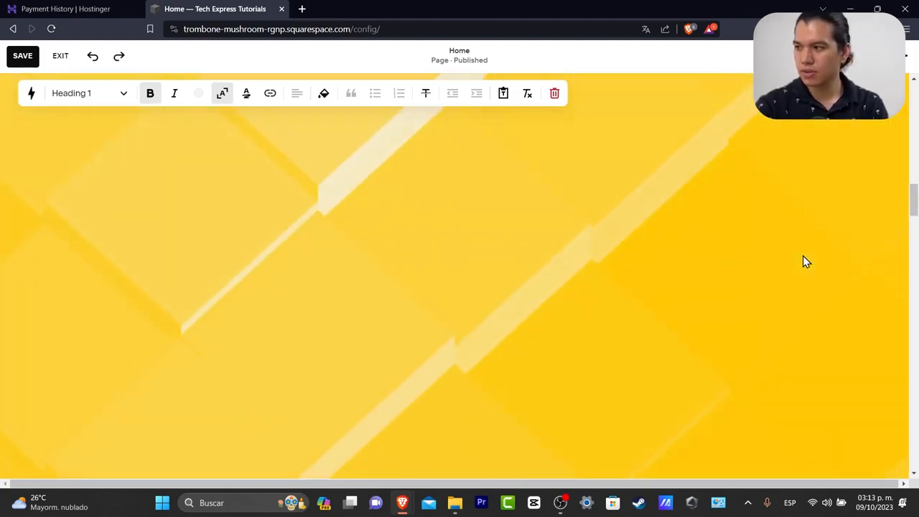
{"action": "left_click", "coordinate": [369, 193]}
{"action": "scroll", "coordinate": [513, 297], "scroll_direction": "up", "scroll_amount": 12}
{"action": "scroll", "coordinate": [518, 302], "scroll_direction": "down", "scroll_amount": 2}
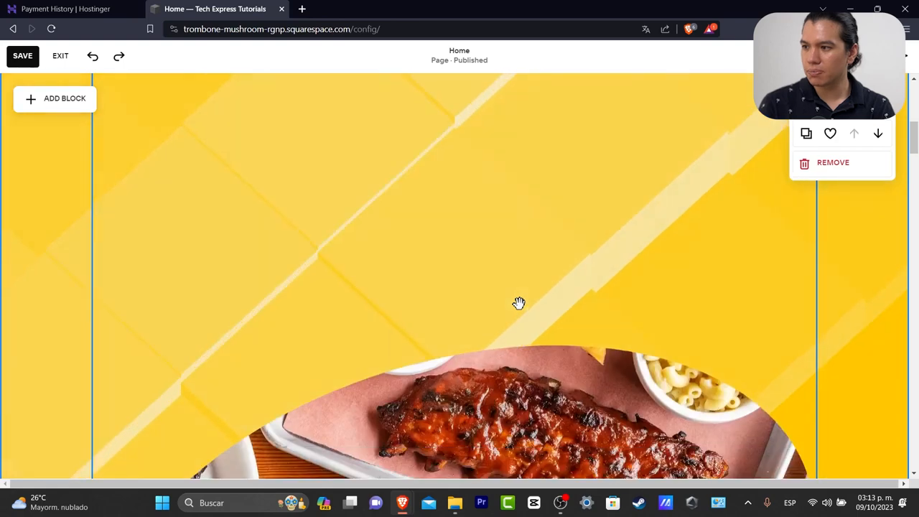
{"action": "key", "text": "ctrl+shift+z"}
{"action": "scroll", "coordinate": [677, 287], "scroll_direction": "down", "scroll_amount": 2}
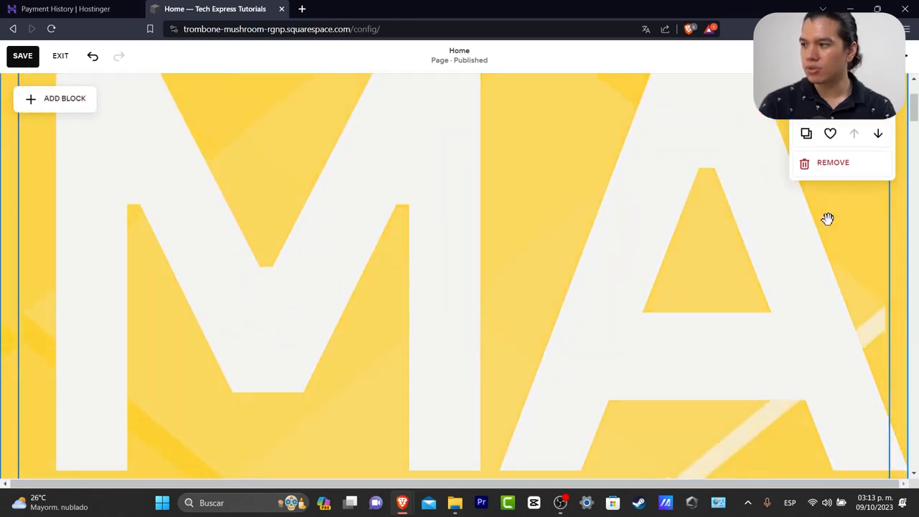
- Turn off text scaling for the large heading and complete its wording as "MAKE THE BEST VIDEOS"
{"action": "left_click", "coordinate": [781, 234]}
{"action": "scroll", "coordinate": [641, 137], "scroll_direction": "up", "scroll_amount": 2}
{"action": "left_click", "coordinate": [602, 182]}
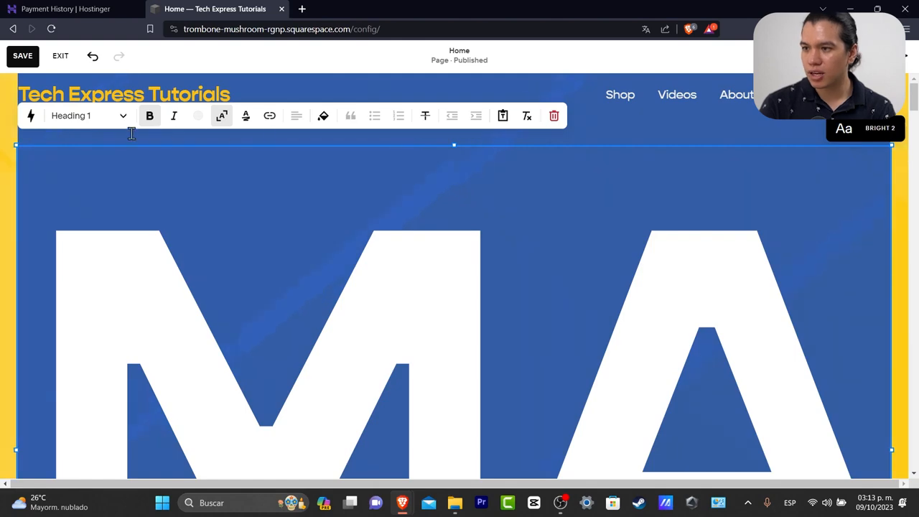
{"action": "left_click", "coordinate": [219, 116]}
{"action": "left_click", "coordinate": [170, 190]}
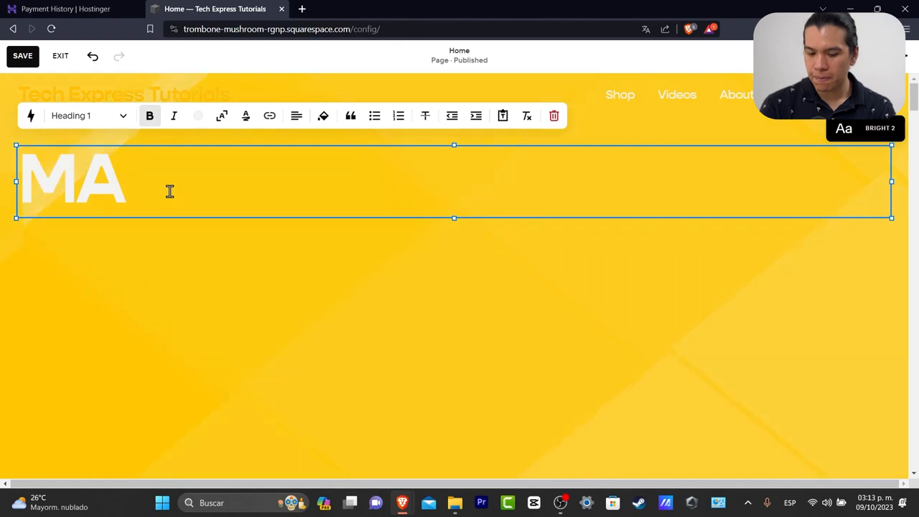
{"action": "type", "text": "KE THE BEST "}
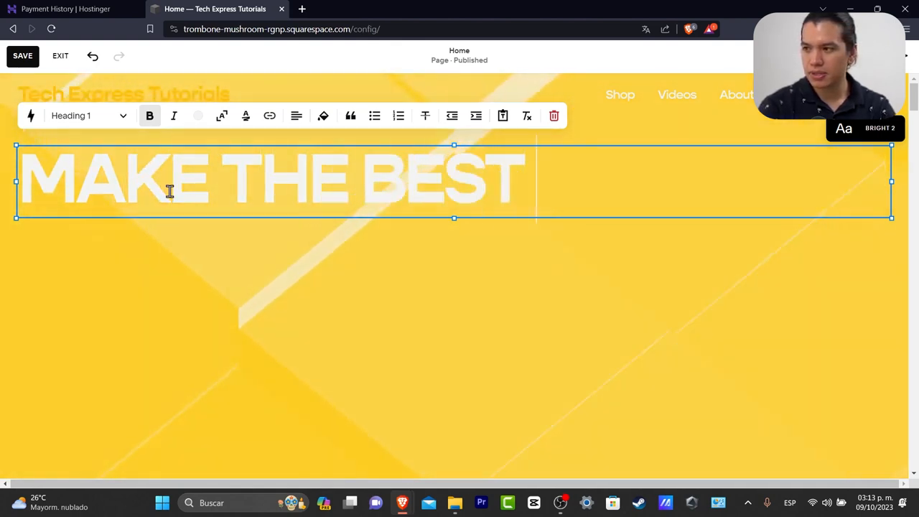
{"action": "type", "text": "VIDEOS"}
{"action": "left_click", "coordinate": [810, 313]}
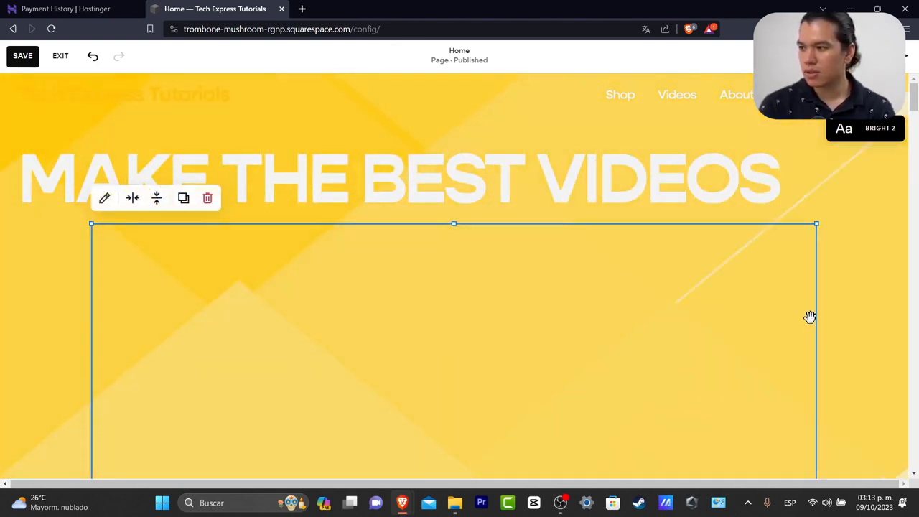
- Move the heading block down over the food image and break its text into "MAKE THE" and "BEST VIDEOS"
{"action": "scroll", "coordinate": [676, 245], "scroll_direction": "down", "scroll_amount": 3}
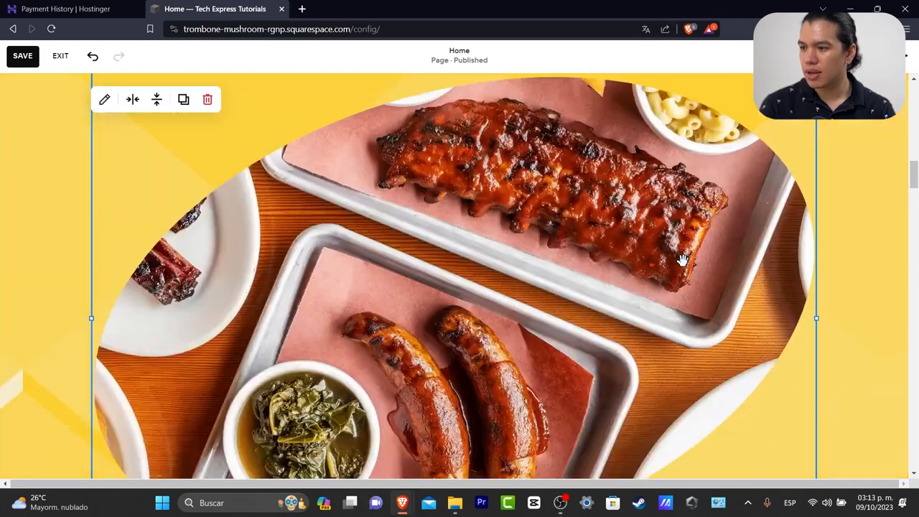
{"action": "scroll", "coordinate": [680, 258], "scroll_direction": "up", "scroll_amount": 3}
{"action": "left_click", "coordinate": [478, 164]}
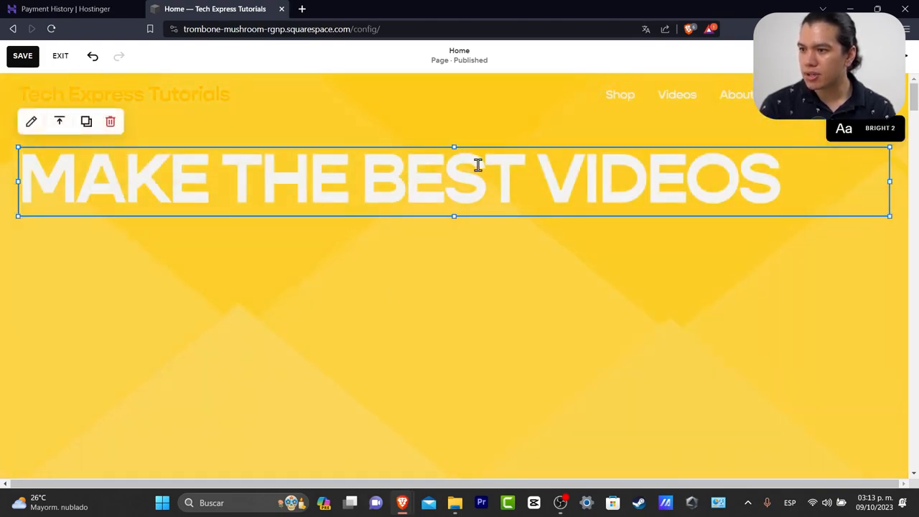
{"action": "left_click_drag", "start_coordinate": [172, 148], "coordinate": [168, 302]}
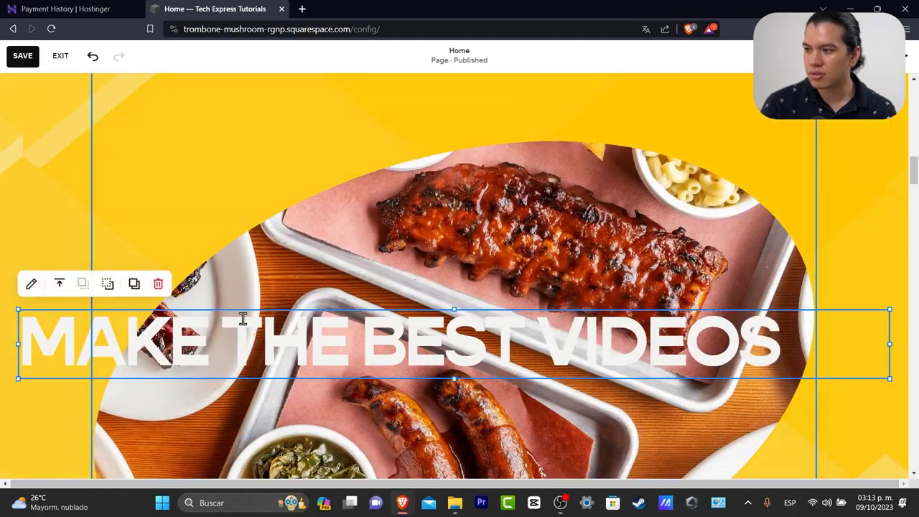
{"action": "left_click", "coordinate": [366, 332]}
{"action": "key", "text": "Return"}
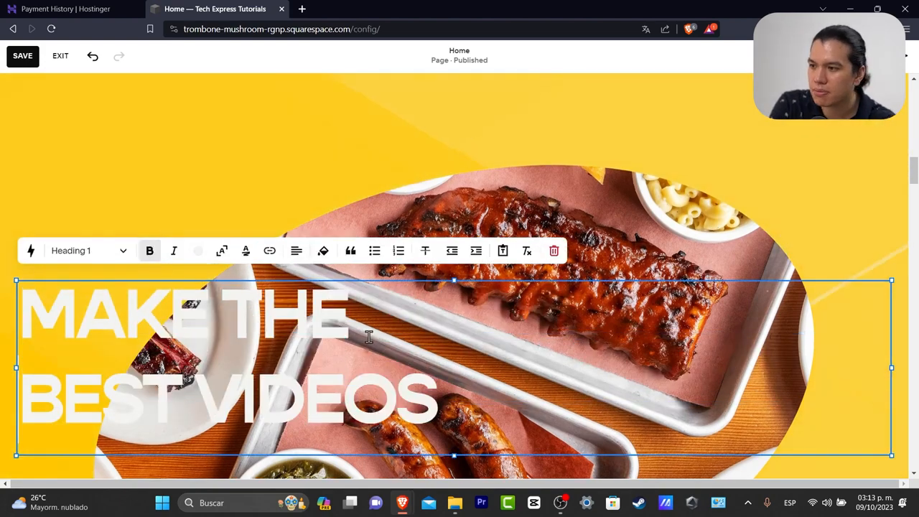
{"action": "left_click_drag", "start_coordinate": [431, 384], "coordinate": [456, 368]}
- Center-align both lines of the "MAKE THE BEST VIDEOS" heading
{"action": "triple_click", "coordinate": [388, 384]}
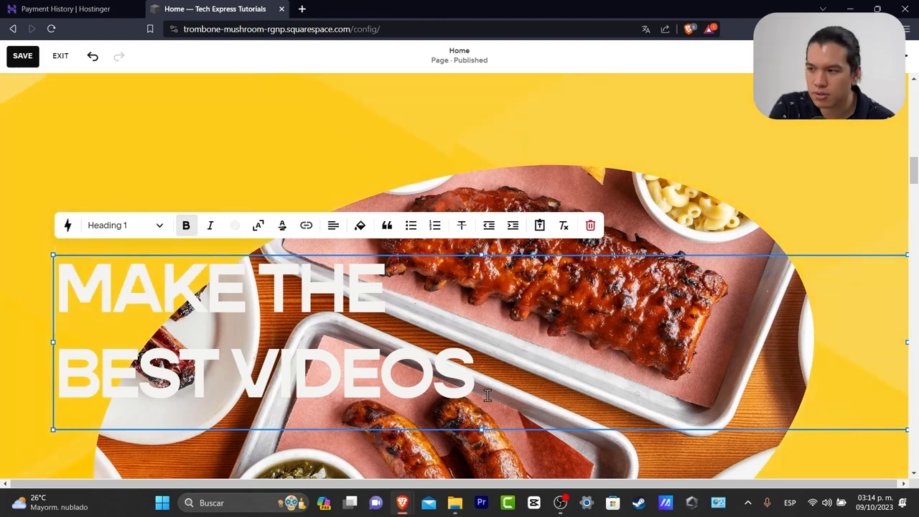
{"action": "triple_click", "coordinate": [470, 370]}
{"action": "left_click", "coordinate": [335, 227]}
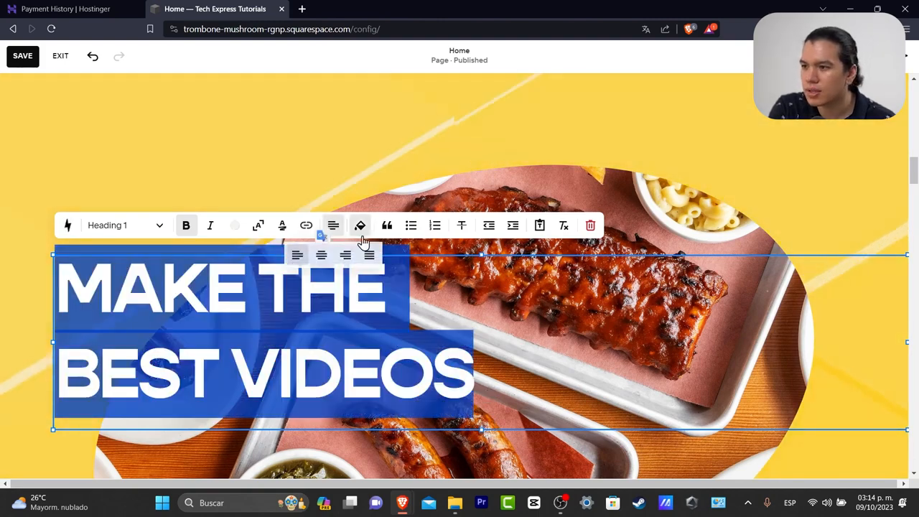
{"action": "left_click", "coordinate": [322, 256]}
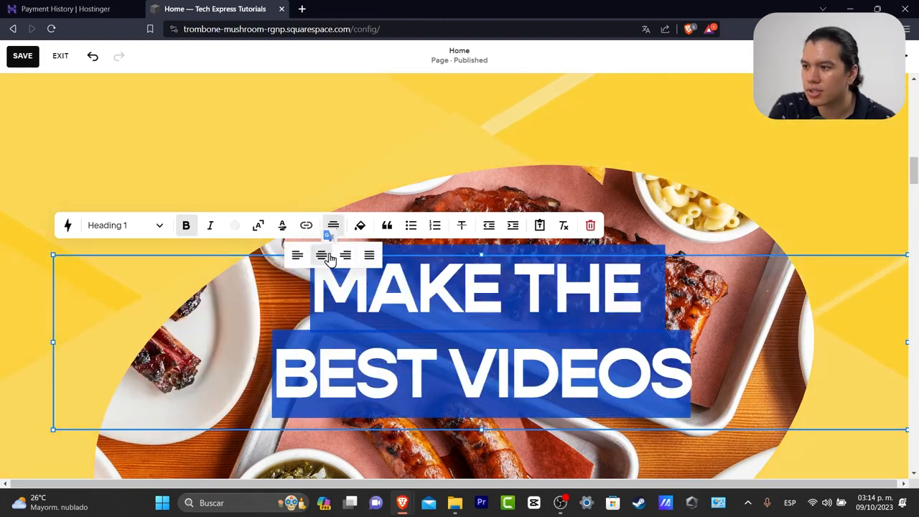
- Turn text scaling back on for the two-line heading and shift its block to fit within the page margins
{"action": "left_click", "coordinate": [259, 225]}
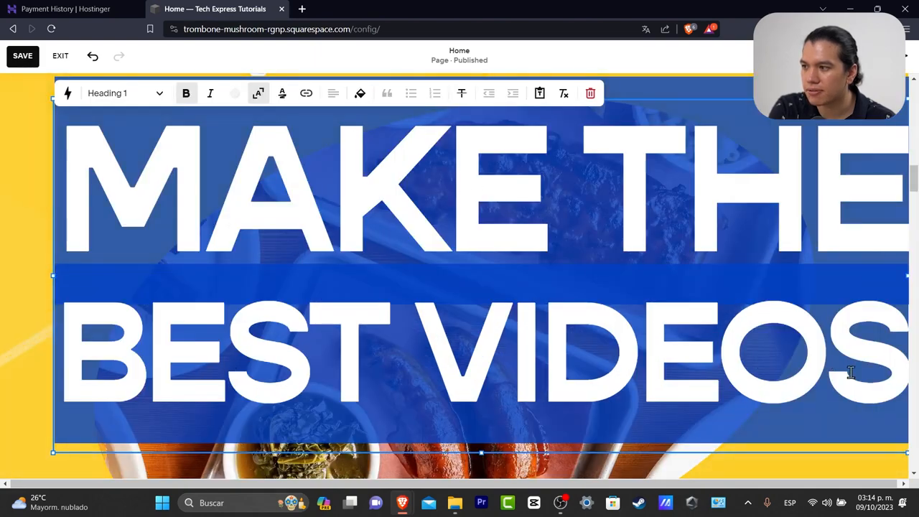
{"action": "left_click", "coordinate": [849, 372]}
{"action": "left_click_drag", "start_coordinate": [872, 454], "coordinate": [824, 445]}
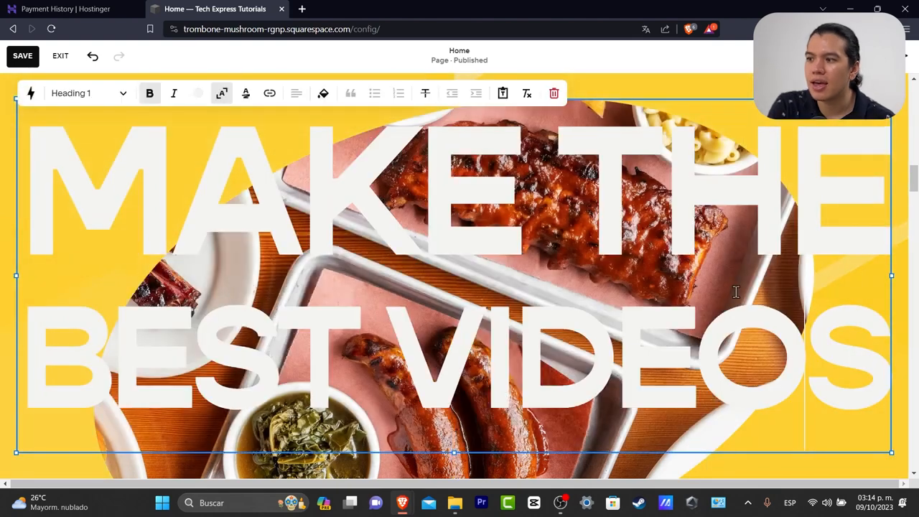
{"action": "scroll", "coordinate": [831, 278], "scroll_direction": "down", "scroll_amount": 3}
{"action": "scroll", "coordinate": [831, 277], "scroll_direction": "up", "scroll_amount": 3}
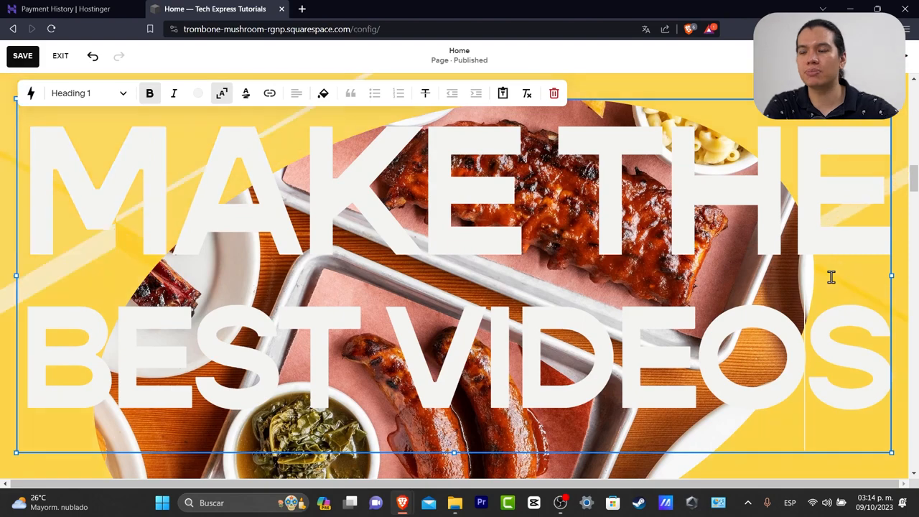
- Try to reduce the height of the yellow hero section by raising its lower boundary
{"action": "scroll", "coordinate": [789, 275], "scroll_direction": "down", "scroll_amount": 3}
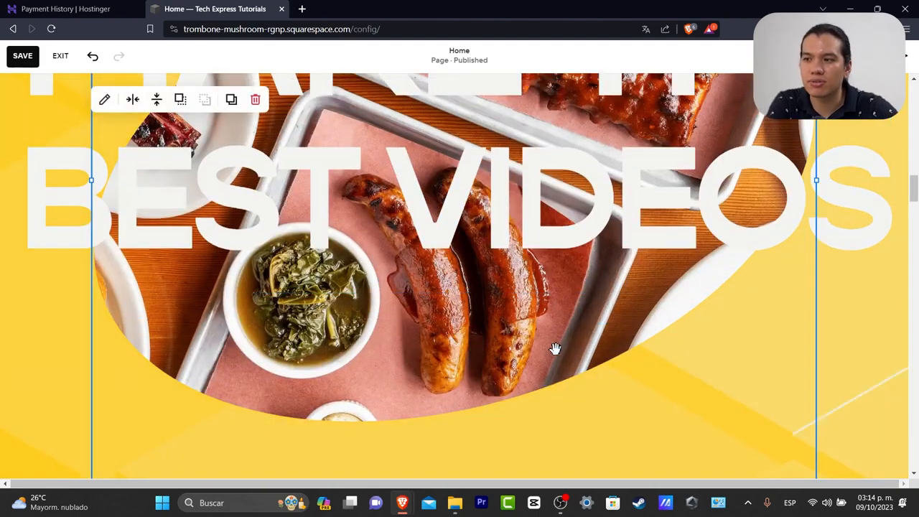
{"action": "scroll", "coordinate": [553, 345], "scroll_direction": "up", "scroll_amount": 6}
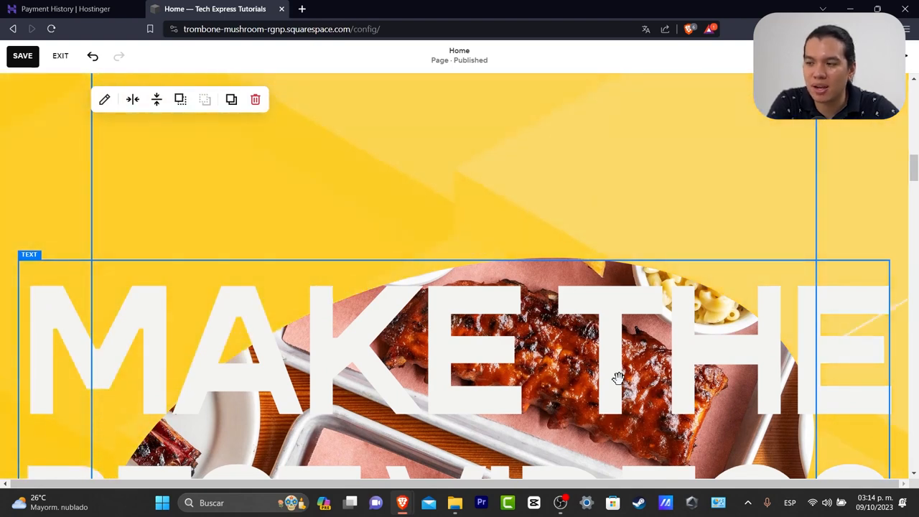
{"action": "scroll", "coordinate": [659, 433], "scroll_direction": "up", "scroll_amount": 8}
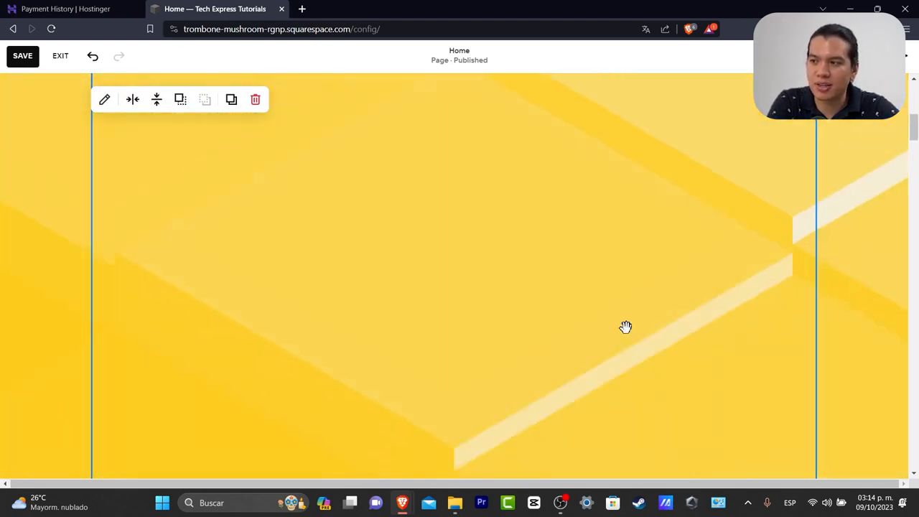
{"action": "mouse_move", "coordinate": [869, 201]}
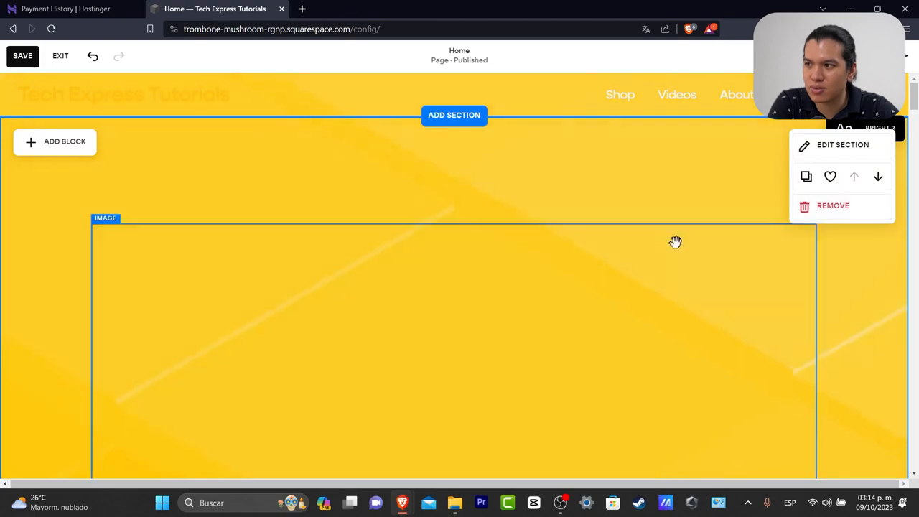
{"action": "left_click", "coordinate": [875, 174]}
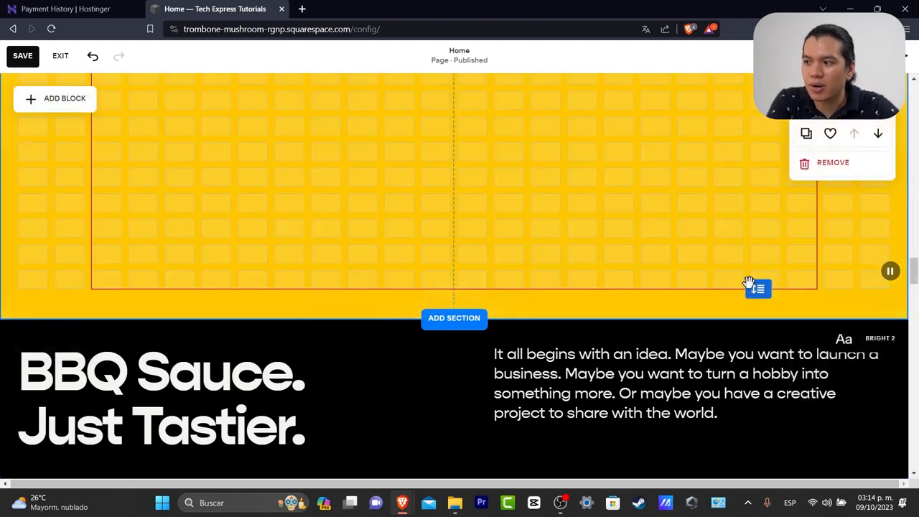
{"action": "left_click_drag", "start_coordinate": [747, 269], "coordinate": [759, 269]}
{"action": "left_click", "coordinate": [759, 311]}
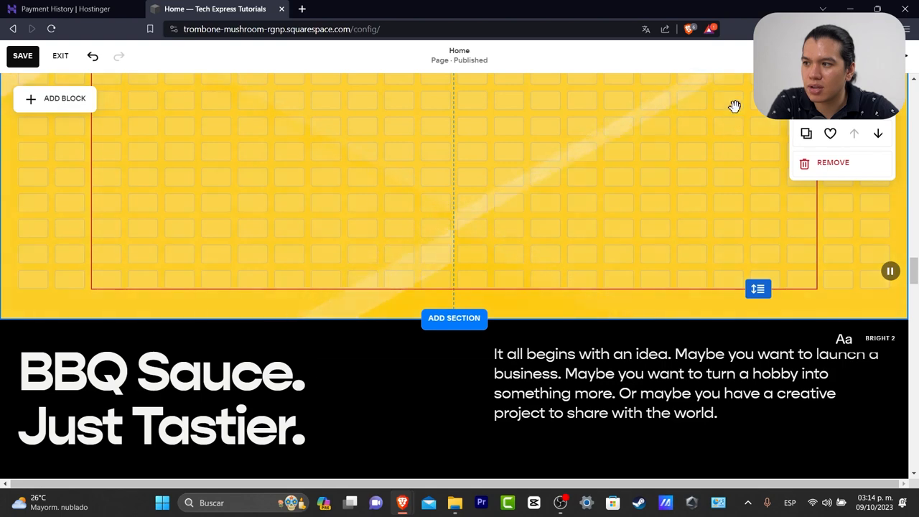
{"action": "left_click_drag", "start_coordinate": [733, 78], "coordinate": [768, 305]}
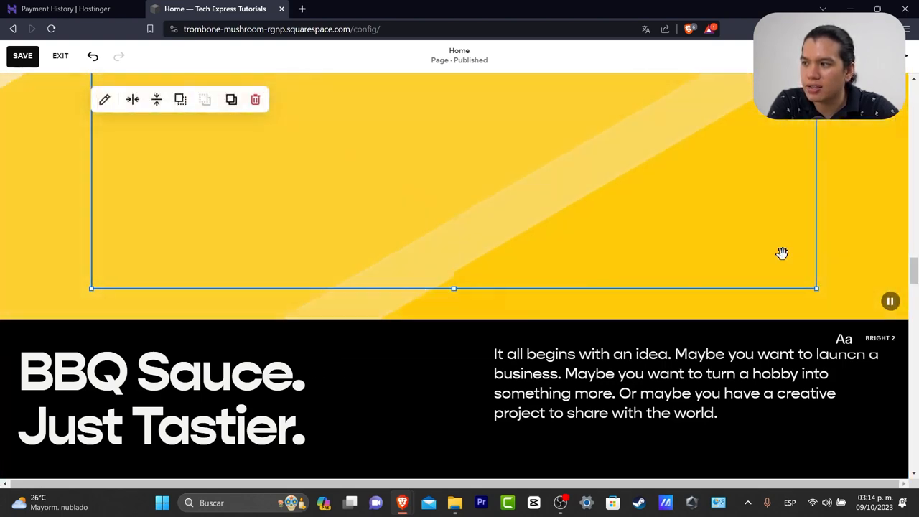
- Shorten the food image block from its lower edge and reduce the hero section's height to match
{"action": "left_click_drag", "start_coordinate": [464, 278], "coordinate": [469, 170]}
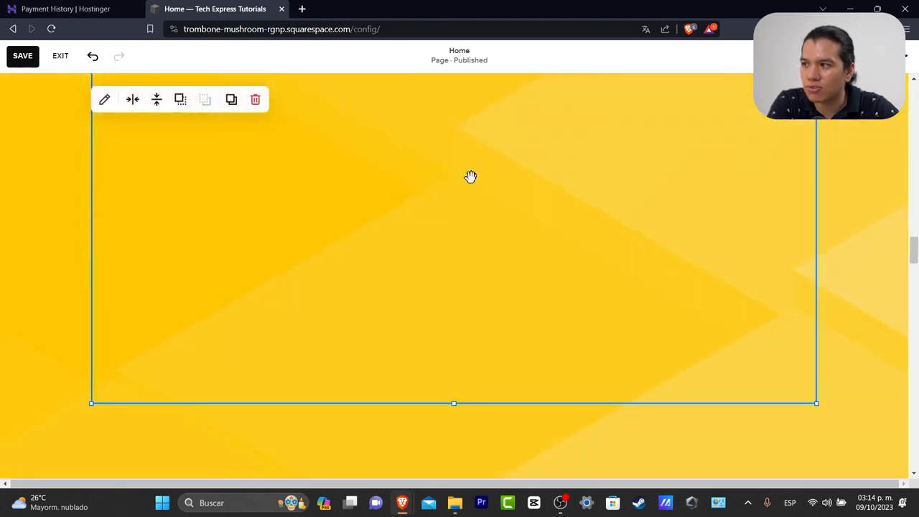
{"action": "scroll", "coordinate": [618, 251], "scroll_direction": "up", "scroll_amount": 3}
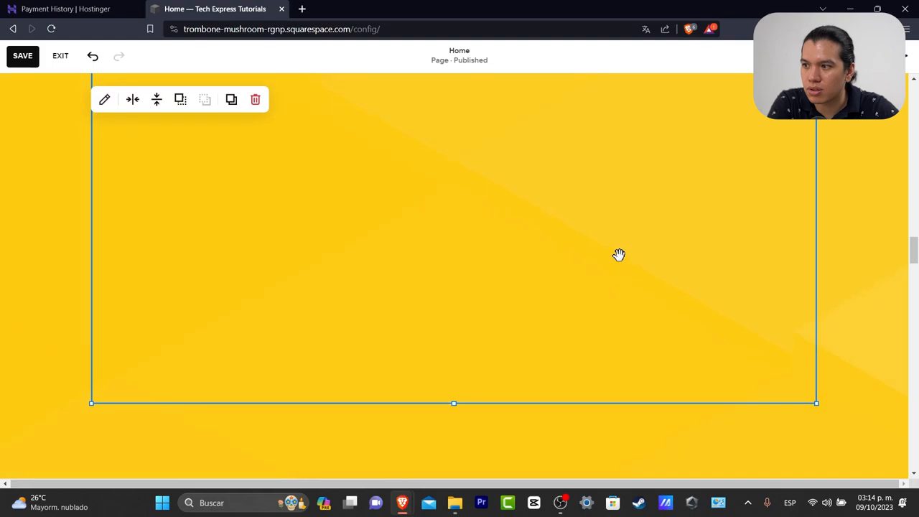
{"action": "left_click_drag", "start_coordinate": [454, 403], "coordinate": [483, 143]}
{"action": "scroll", "coordinate": [533, 211], "scroll_direction": "up", "scroll_amount": 4}
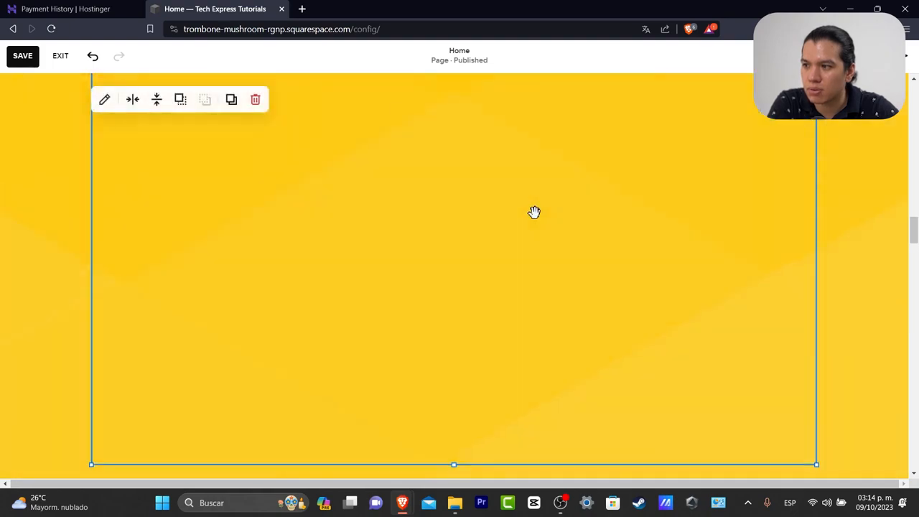
{"action": "left_click_drag", "start_coordinate": [454, 468], "coordinate": [486, 236]}
{"action": "scroll", "coordinate": [487, 239], "scroll_direction": "up", "scroll_amount": 3}
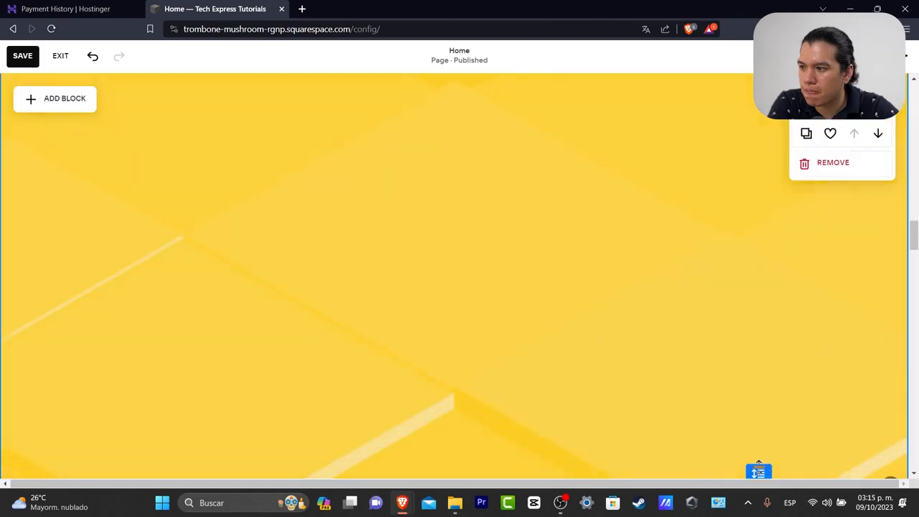
{"action": "left_click_drag", "start_coordinate": [758, 469], "coordinate": [785, 298]}
{"action": "scroll", "coordinate": [786, 300], "scroll_direction": "up", "scroll_amount": 5}
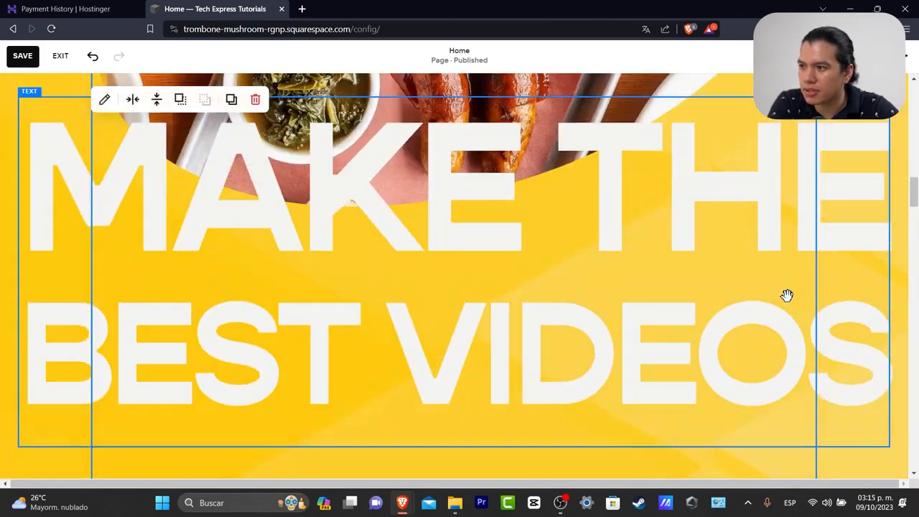
- Shorten the food image block further and raise the hero section's lower boundary to just beneath the "BEST VIDEOS" line
{"action": "scroll", "coordinate": [786, 300], "scroll_direction": "down", "scroll_amount": 8}
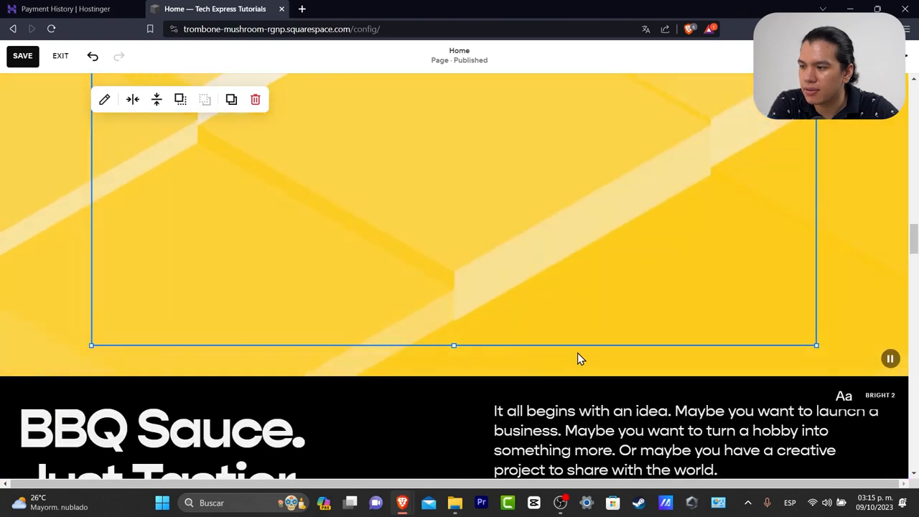
{"action": "left_click_drag", "start_coordinate": [455, 346], "coordinate": [496, 115]}
{"action": "scroll", "coordinate": [540, 196], "scroll_direction": "up", "scroll_amount": 5}
{"action": "left_click_drag", "start_coordinate": [453, 435], "coordinate": [478, 188]}
{"action": "scroll", "coordinate": [607, 277], "scroll_direction": "up", "scroll_amount": 2}
{"action": "scroll", "coordinate": [614, 300], "scroll_direction": "down", "scroll_amount": 6}
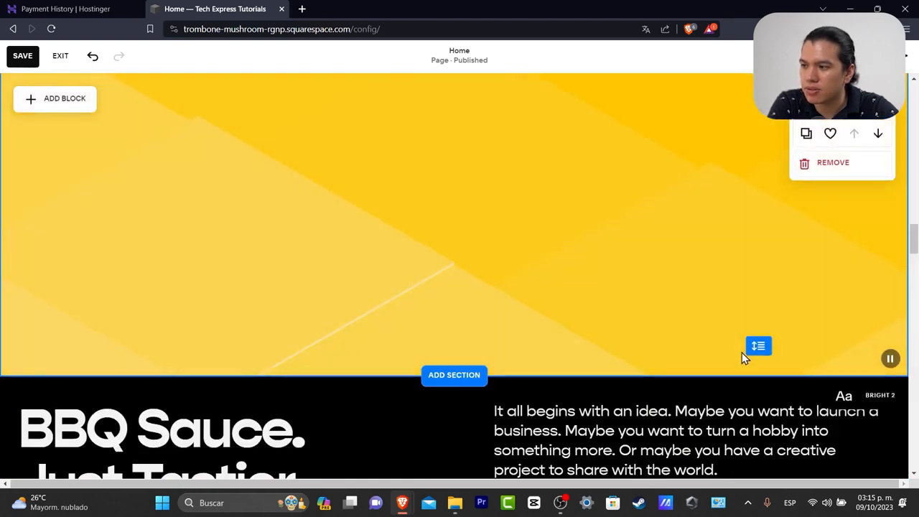
{"action": "scroll", "coordinate": [752, 343], "scroll_direction": "down", "scroll_amount": 3}
{"action": "scroll", "coordinate": [749, 297], "scroll_direction": "up", "scroll_amount": 2}
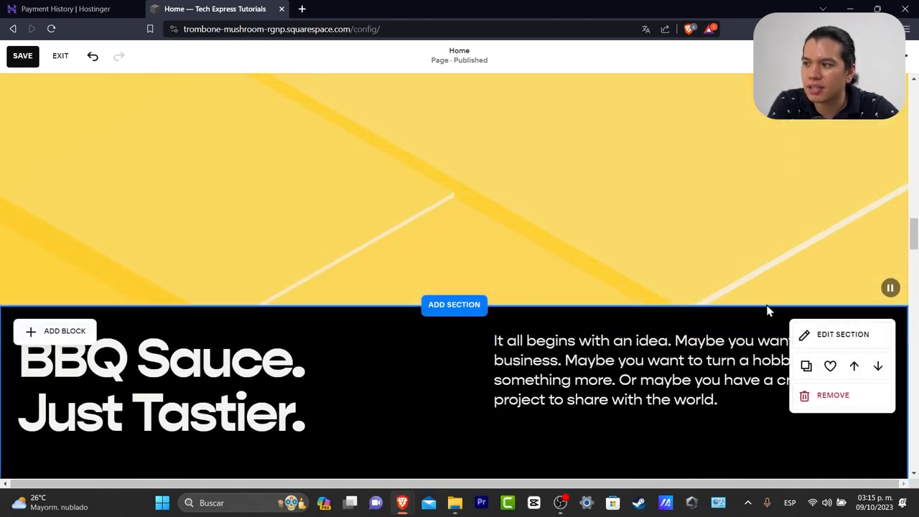
{"action": "scroll", "coordinate": [762, 286], "scroll_direction": "down", "scroll_amount": 2}
{"action": "scroll", "coordinate": [762, 285], "scroll_direction": "up", "scroll_amount": 4}
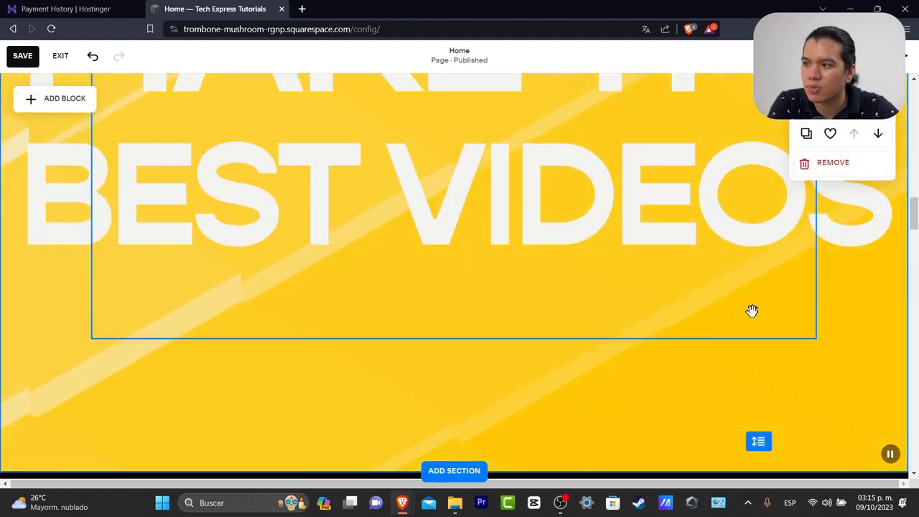
{"action": "left_click_drag", "start_coordinate": [758, 441], "coordinate": [737, 287]}
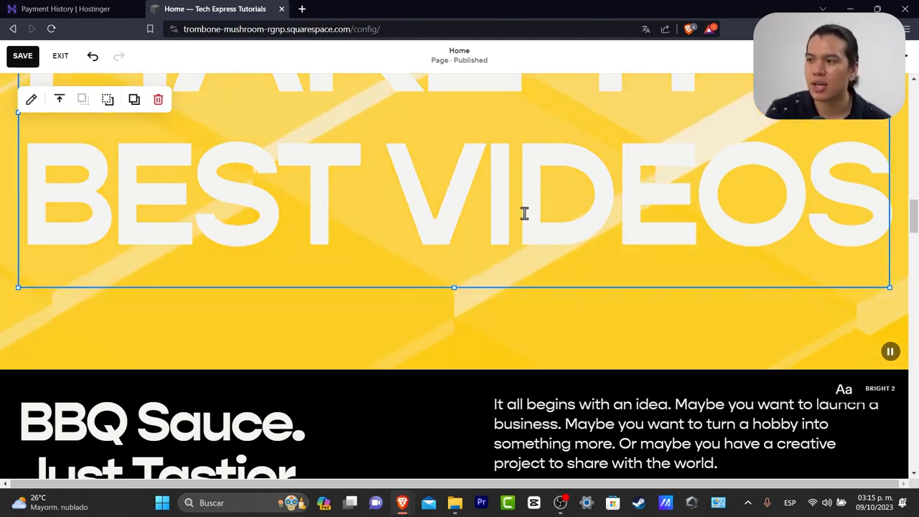
- Move the "MAKE THE BEST VIDEOS" heading block up so it overlays the food image
{"action": "scroll", "coordinate": [572, 232], "scroll_direction": "up", "scroll_amount": 4}
{"action": "scroll", "coordinate": [598, 259], "scroll_direction": "down", "scroll_amount": 4}
{"action": "scroll", "coordinate": [585, 276], "scroll_direction": "up", "scroll_amount": 2}
{"action": "left_click", "coordinate": [585, 275]}
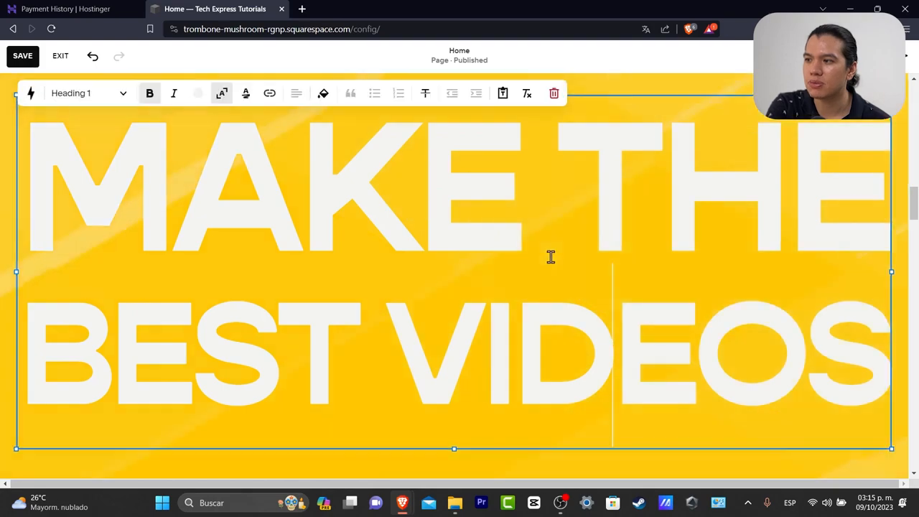
{"action": "scroll", "coordinate": [574, 283], "scroll_direction": "up", "scroll_amount": 4}
{"action": "left_click_drag", "start_coordinate": [615, 410], "coordinate": [628, 143]}
{"action": "scroll", "coordinate": [649, 183], "scroll_direction": "up", "scroll_amount": 5}
{"action": "scroll", "coordinate": [652, 186], "scroll_direction": "up", "scroll_amount": 7}
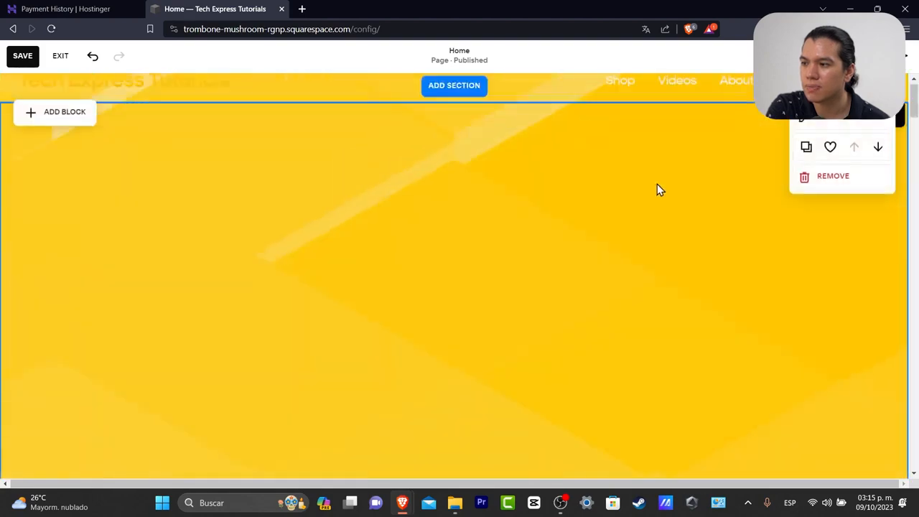
- Lower the upper edge of the food image block to free space beneath the site header
{"action": "scroll", "coordinate": [654, 193], "scroll_direction": "down", "scroll_amount": 3}
{"action": "scroll", "coordinate": [638, 203], "scroll_direction": "up", "scroll_amount": 2}
{"action": "left_click", "coordinate": [638, 202]}
{"action": "scroll", "coordinate": [639, 202], "scroll_direction": "up", "scroll_amount": 1}
{"action": "left_click_drag", "start_coordinate": [452, 223], "coordinate": [460, 413]}
{"action": "left_click", "coordinate": [473, 206]}
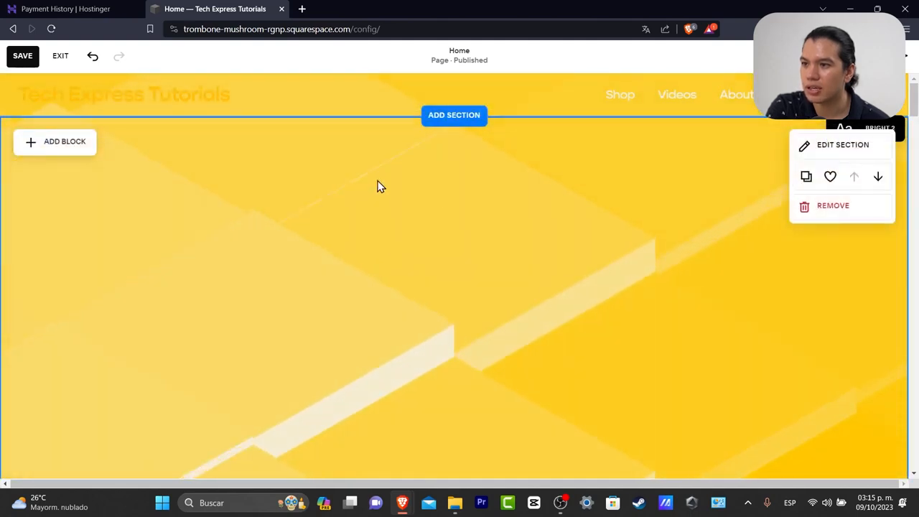
- Search the block library for "SIGN", clear the search, and add a Newsletter block to the hero section
{"action": "left_click", "coordinate": [55, 142]}
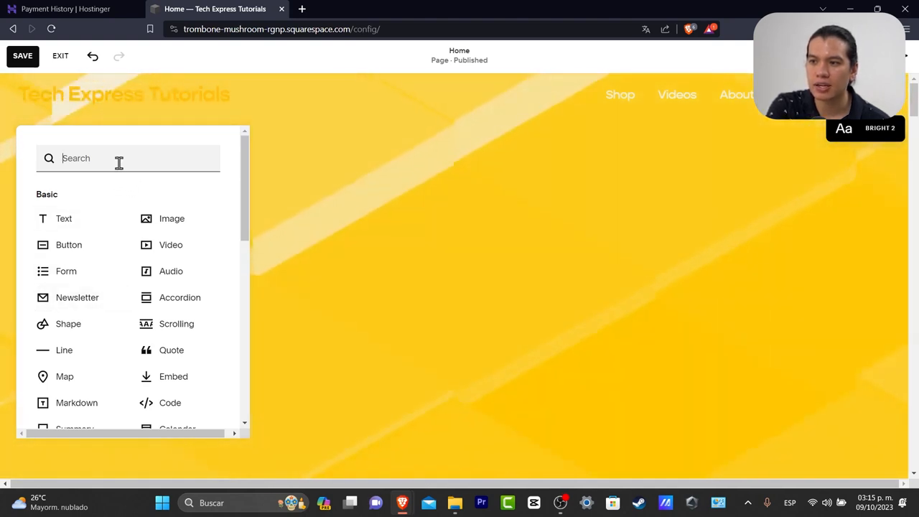
{"action": "type", "text": "SIGN"}
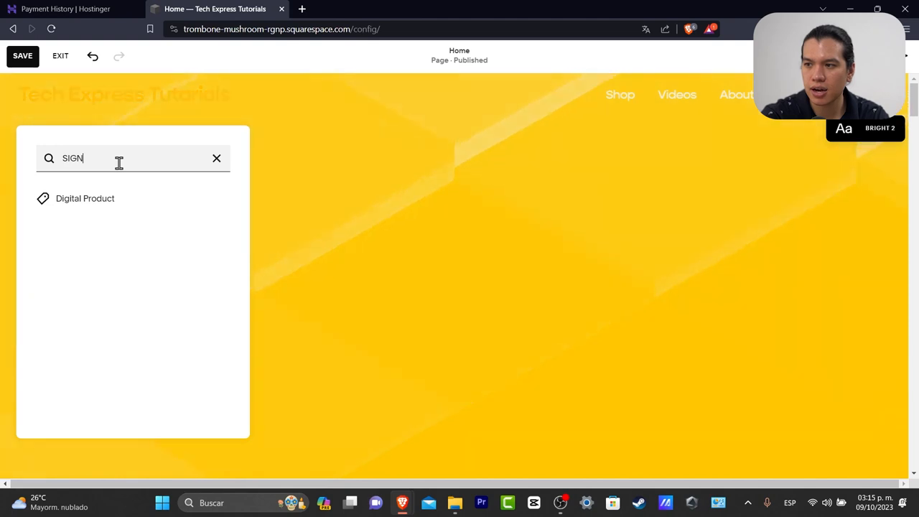
{"action": "key", "text": "BackSpace"}
{"action": "key", "text": "BackSpace"}
{"action": "key", "text": "BackSpace"}
{"action": "key", "text": "BackSpace"}
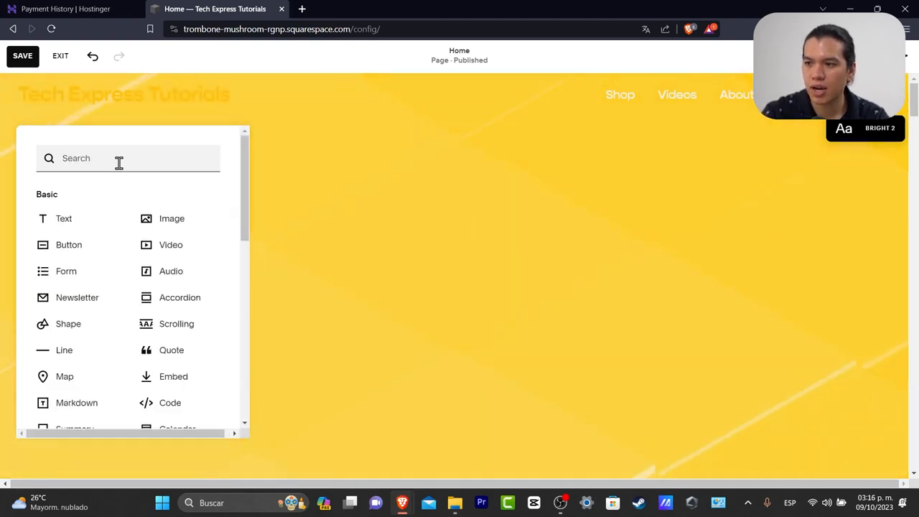
{"action": "left_click", "coordinate": [97, 299]}
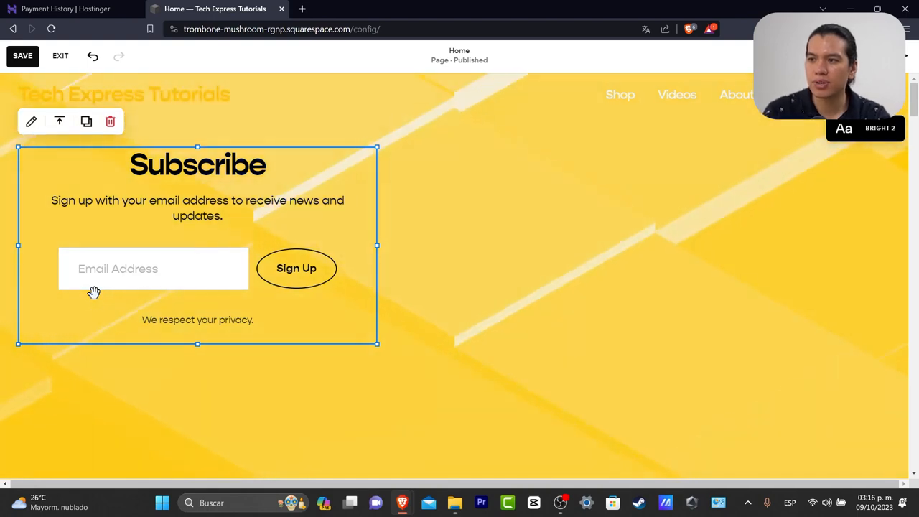
- Stretch the Subscribe newsletter block across the full page margins and position it above the food image
{"action": "left_click_drag", "start_coordinate": [214, 236], "coordinate": [529, 307]}
{"action": "left_click_drag", "start_coordinate": [579, 269], "coordinate": [589, 353]}
{"action": "scroll", "coordinate": [589, 353], "scroll_direction": "down", "scroll_amount": 2}
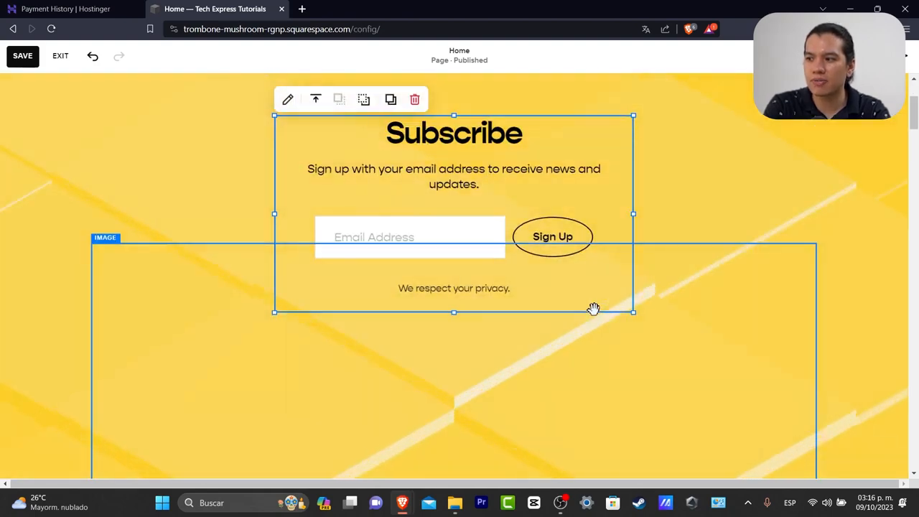
{"action": "left_click_drag", "start_coordinate": [631, 313], "coordinate": [853, 287]}
{"action": "left_click_drag", "start_coordinate": [274, 287], "coordinate": [18, 287]}
{"action": "left_click_drag", "start_coordinate": [476, 163], "coordinate": [669, 242]}
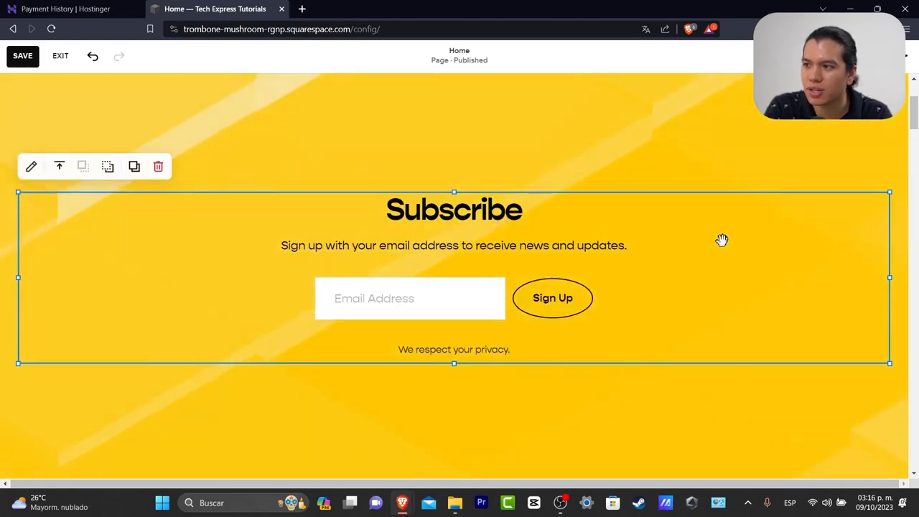
- Examine the arrangement of the Subscribe form, food image and large heading in the hero section
{"action": "scroll", "coordinate": [717, 240], "scroll_direction": "up", "scroll_amount": 2}
{"action": "scroll", "coordinate": [697, 280], "scroll_direction": "down", "scroll_amount": 2}
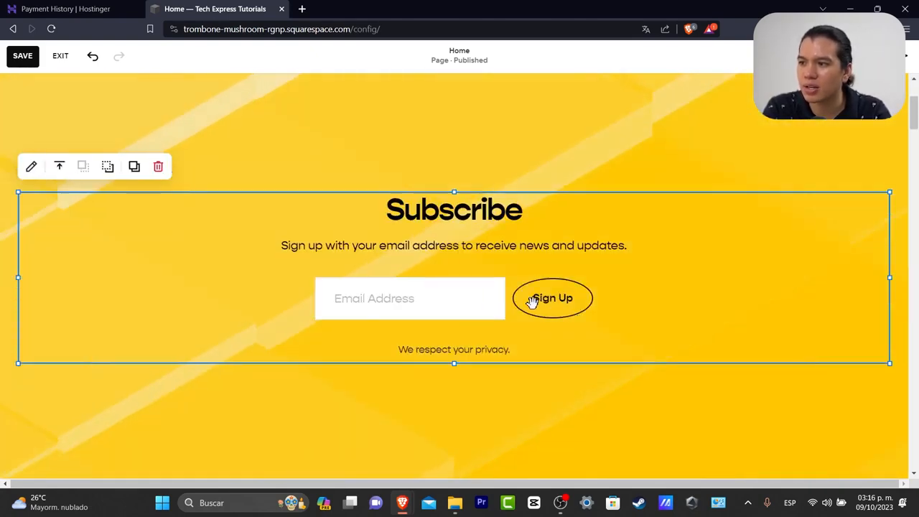
{"action": "scroll", "coordinate": [605, 328], "scroll_direction": "down", "scroll_amount": 8}
{"action": "scroll", "coordinate": [601, 330], "scroll_direction": "up", "scroll_amount": 2}
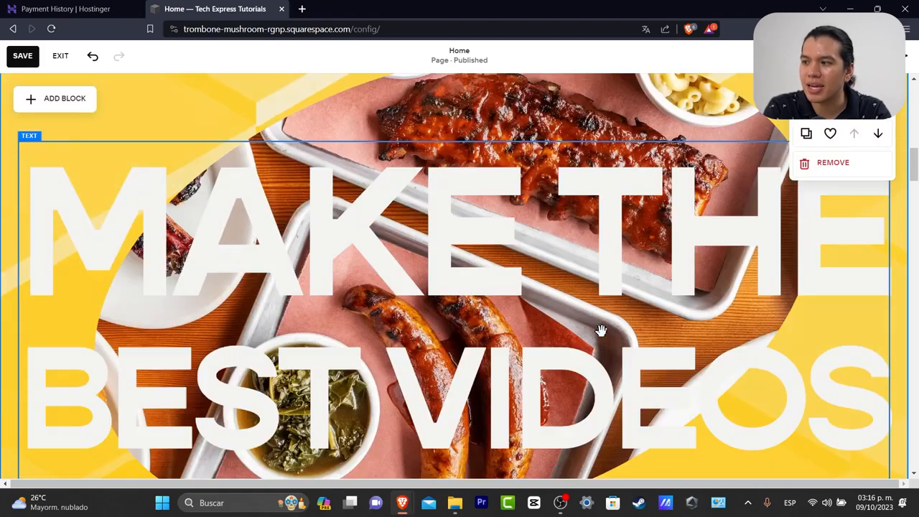
{"action": "scroll", "coordinate": [601, 328], "scroll_direction": "up", "scroll_amount": 8}
{"action": "scroll", "coordinate": [533, 342], "scroll_direction": "down", "scroll_amount": 4}
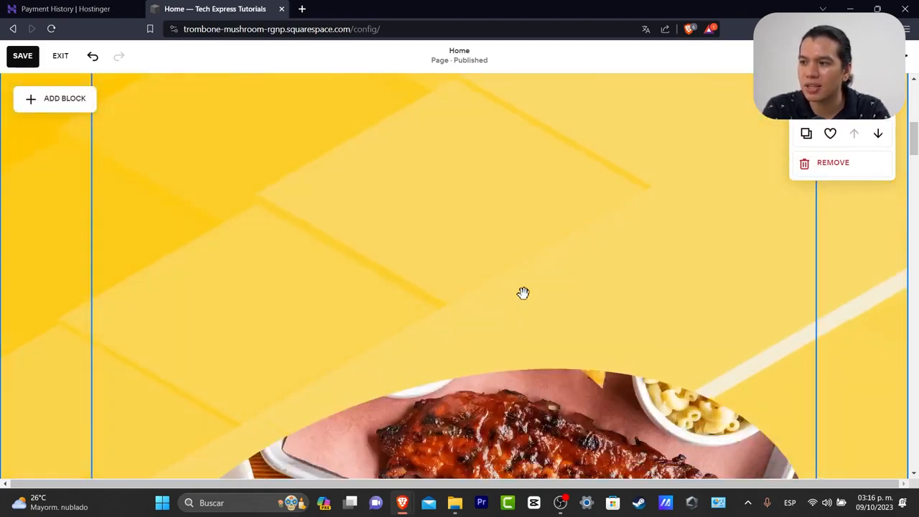
{"action": "scroll", "coordinate": [476, 292], "scroll_direction": "up", "scroll_amount": 4}
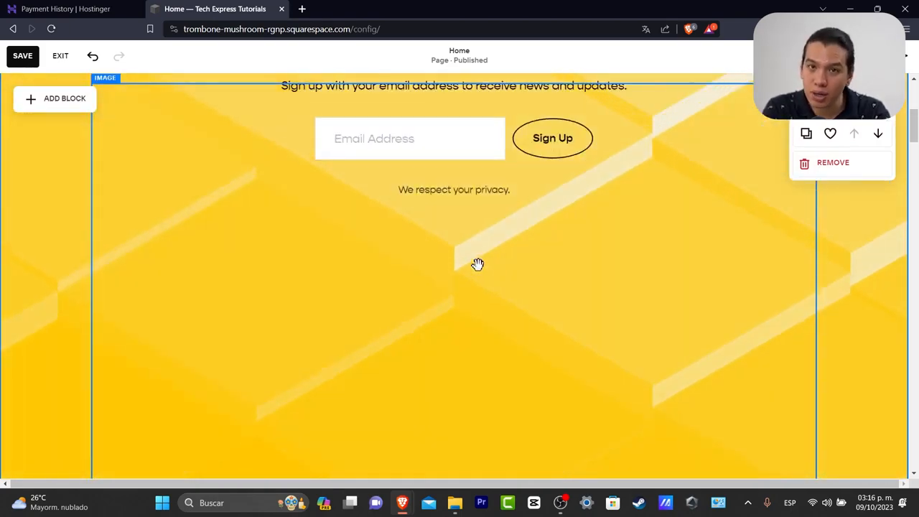
{"action": "left_click", "coordinate": [365, 328]}
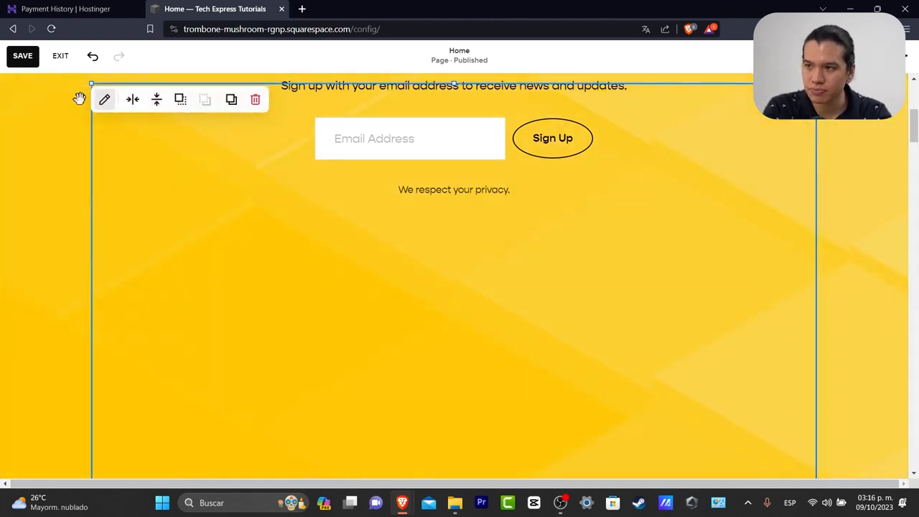
{"action": "left_click", "coordinate": [103, 168]}
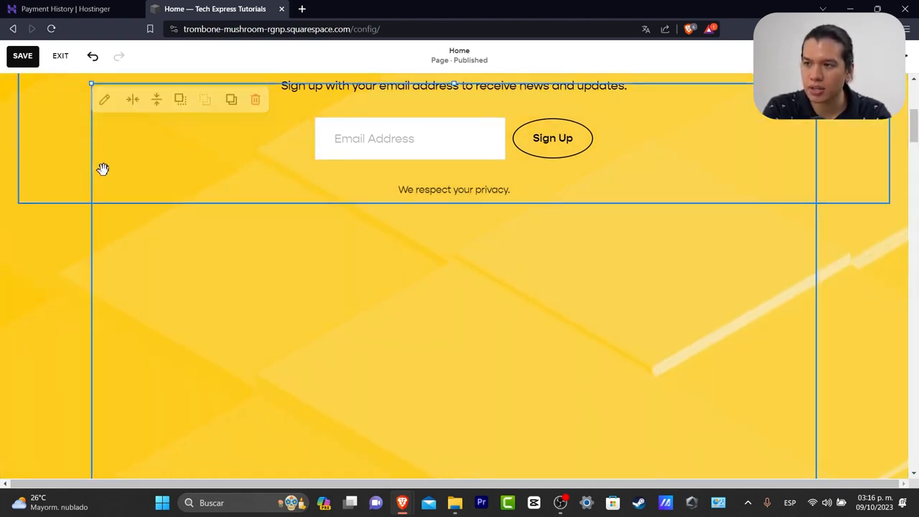
- Search the block library for "logo", shorten the search to "l", and add an Image block to the hero section
{"action": "left_click", "coordinate": [27, 88]}
{"action": "left_click", "coordinate": [82, 96]}
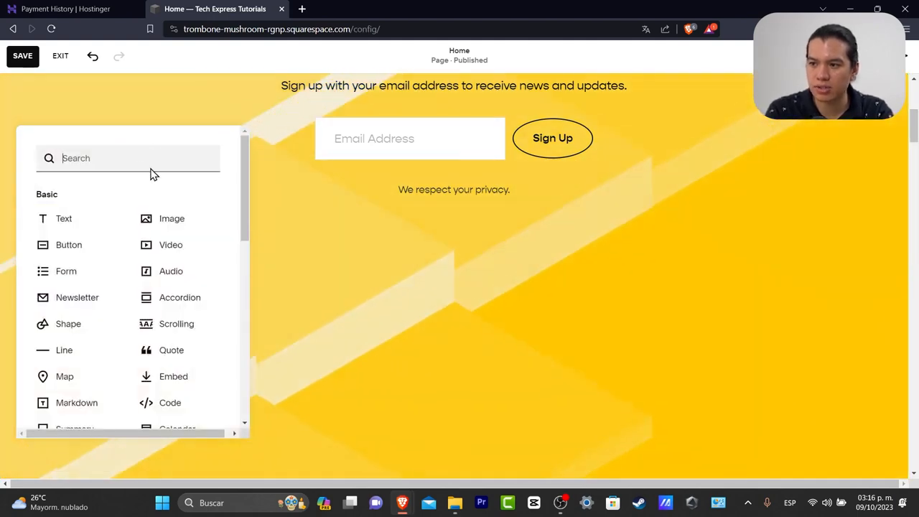
{"action": "type", "text": "logo"}
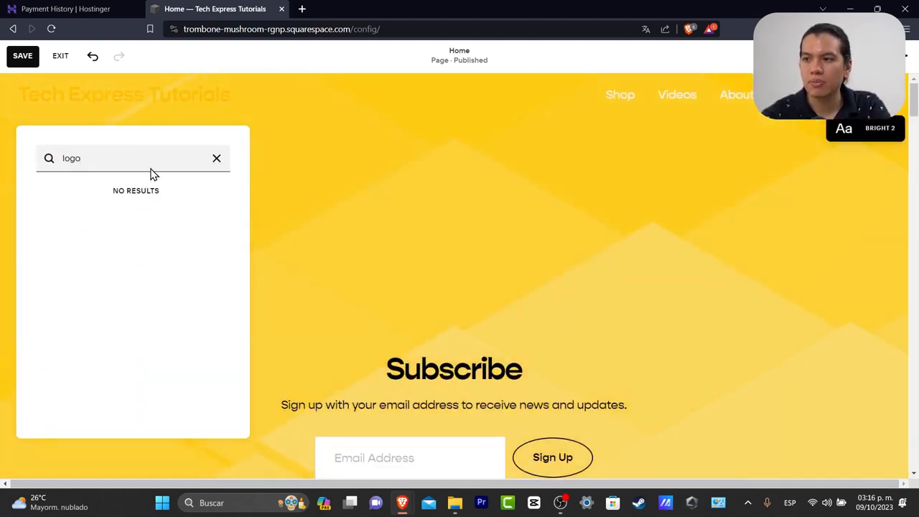
{"action": "key", "text": "BackSpace"}
{"action": "key", "text": "BackSpace"}
{"action": "key", "text": "BackSpace"}
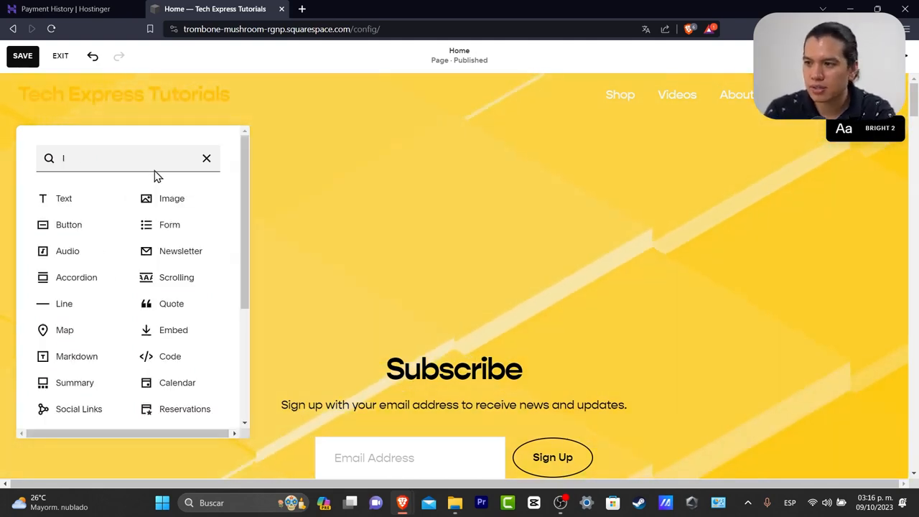
{"action": "left_click", "coordinate": [167, 206]}
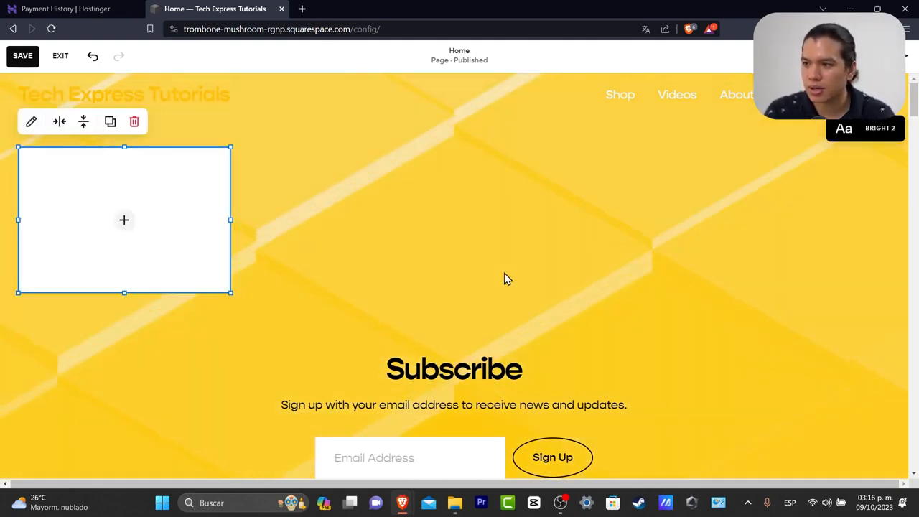
- Center the empty image block just below the Subscribe form, leaving it without an image
{"action": "left_click_drag", "start_coordinate": [170, 222], "coordinate": [529, 424]}
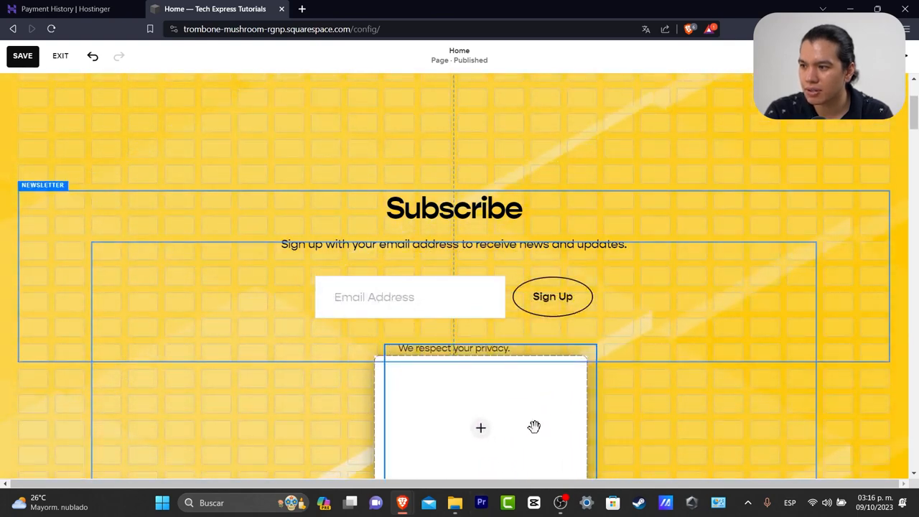
{"action": "scroll", "coordinate": [640, 366], "scroll_direction": "down", "scroll_amount": 2}
{"action": "left_click_drag", "start_coordinate": [533, 208], "coordinate": [545, 297]}
{"action": "left_click", "coordinate": [455, 310]}
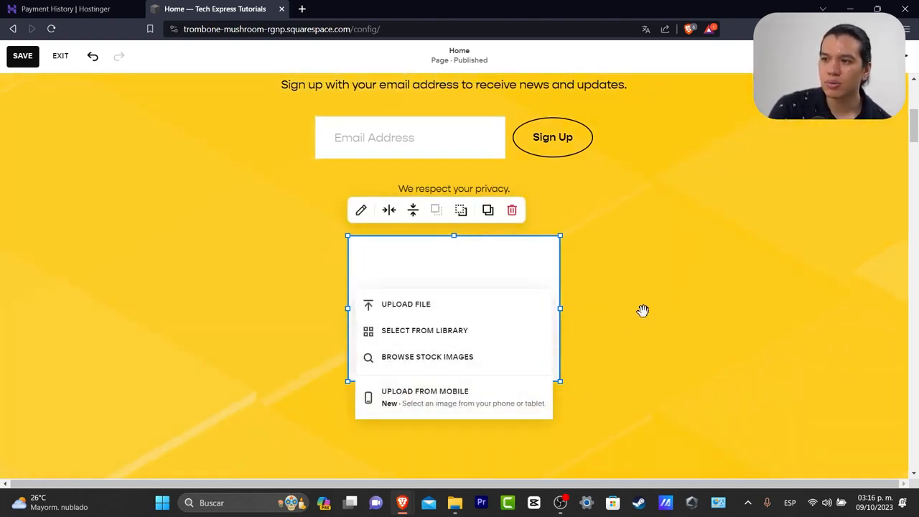
{"action": "left_click", "coordinate": [643, 319]}
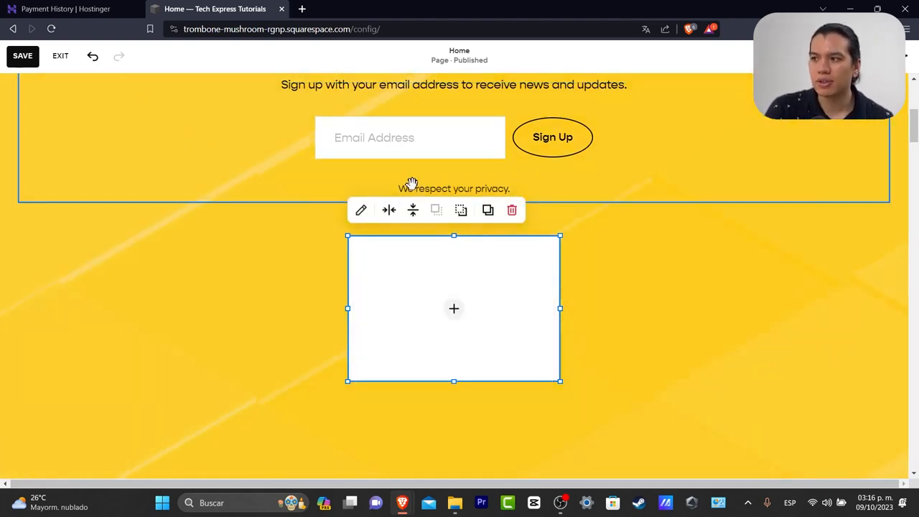
- Save the home page, leave the editor, and review the Subscribe form and food image on the page
{"action": "left_click", "coordinate": [23, 56]}
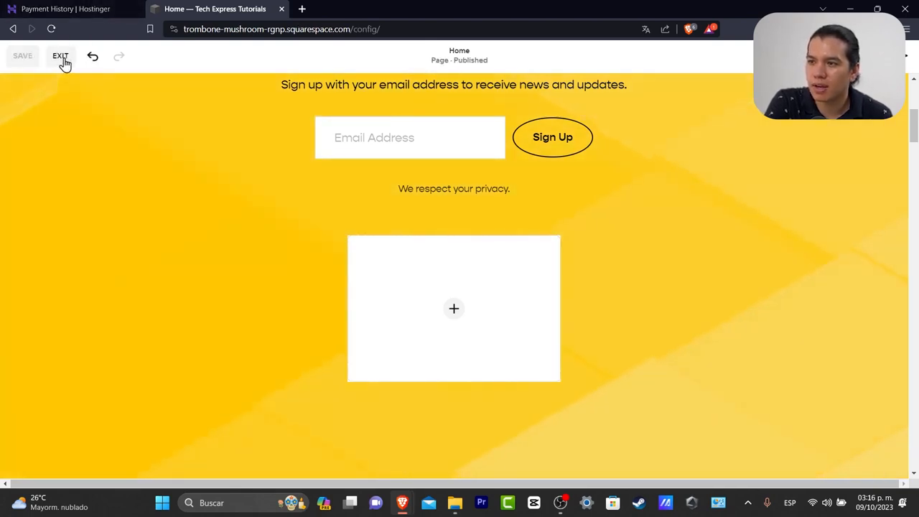
{"action": "left_click", "coordinate": [61, 57]}
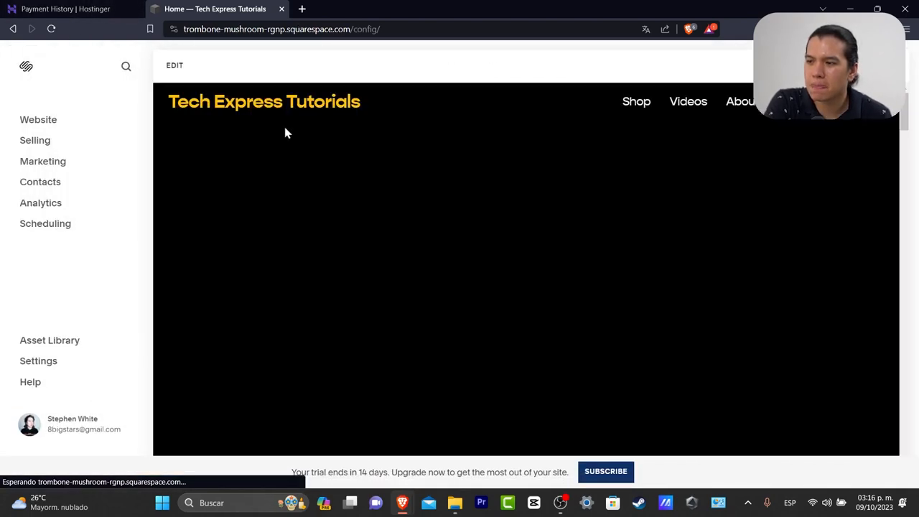
{"action": "scroll", "coordinate": [660, 229], "scroll_direction": "down", "scroll_amount": 10}
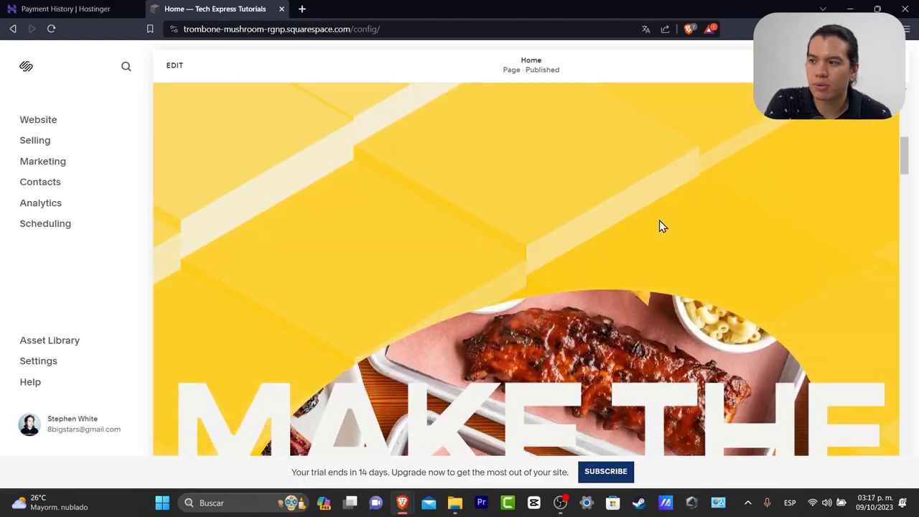
{"action": "scroll", "coordinate": [660, 226], "scroll_direction": "up", "scroll_amount": 10}
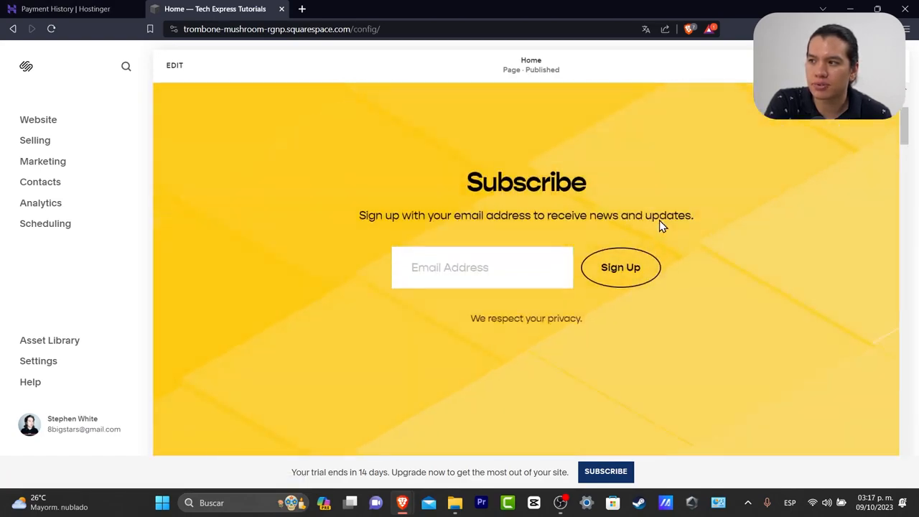
{"action": "scroll", "coordinate": [658, 225], "scroll_direction": "down", "scroll_amount": 10}
{"action": "scroll", "coordinate": [580, 205], "scroll_direction": "up", "scroll_amount": 10}
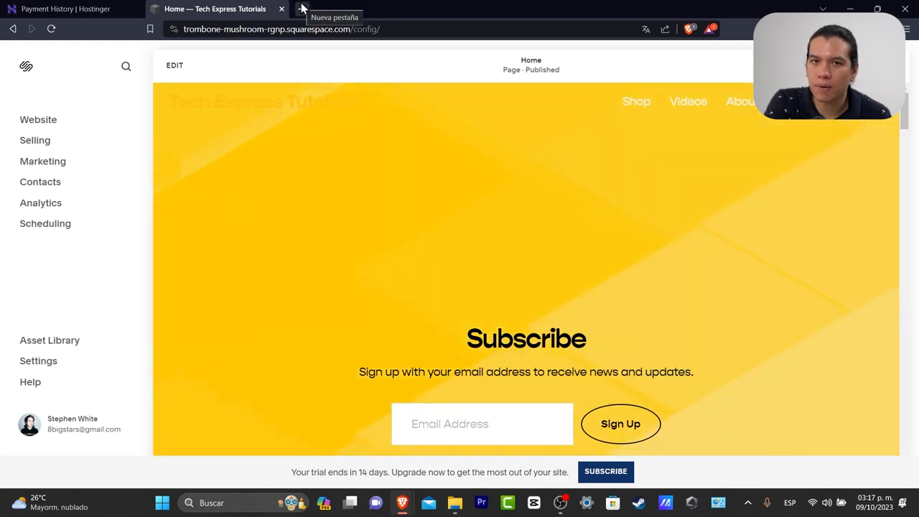
{"action": "scroll", "coordinate": [543, 208], "scroll_direction": "down", "scroll_amount": 2}
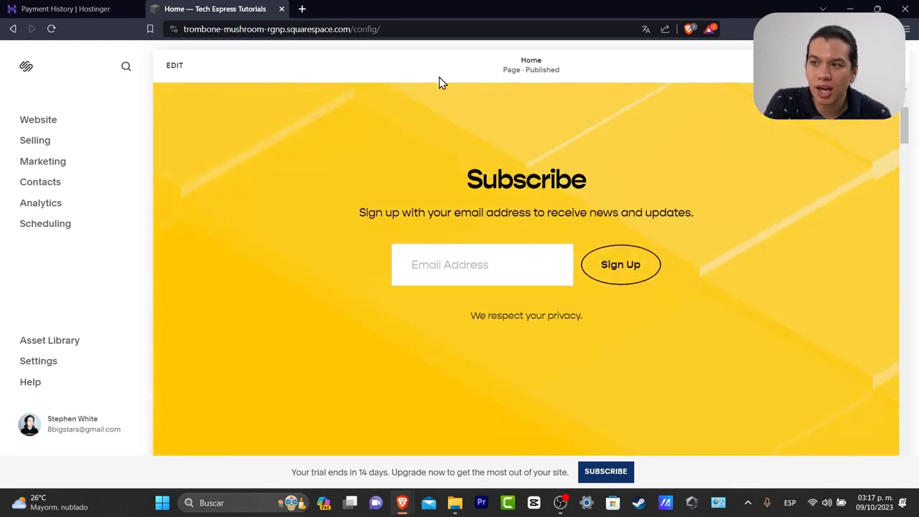
- Open the Canva website in a new browser tab
{"action": "left_click", "coordinate": [301, 9]}
{"action": "type", "text": "canva)"}
{"action": "key", "text": "BackSpace"}
{"action": "type", "text": "."}
{"action": "key", "text": "Return"}
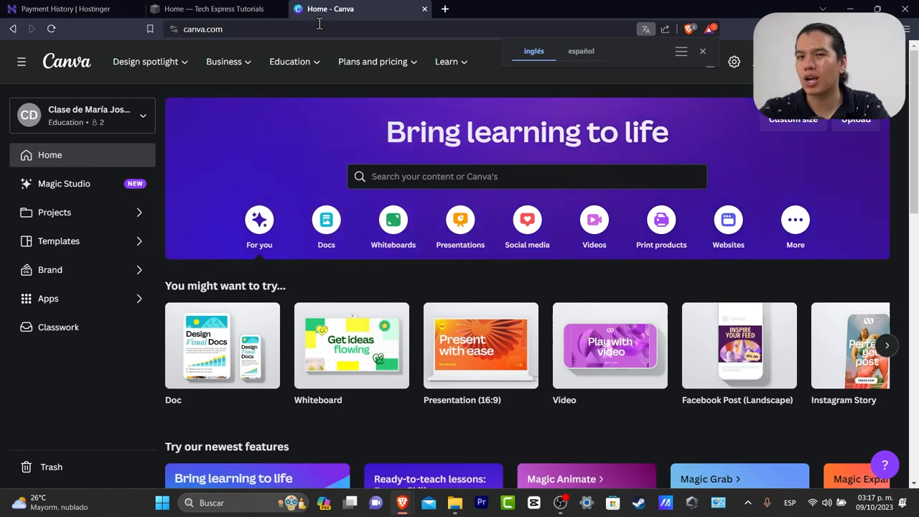
- Browse Canva's AI apps, view Magic Media, and start Google's Imagen in a new 500 × 500 px design
{"action": "left_click", "coordinate": [140, 304]}
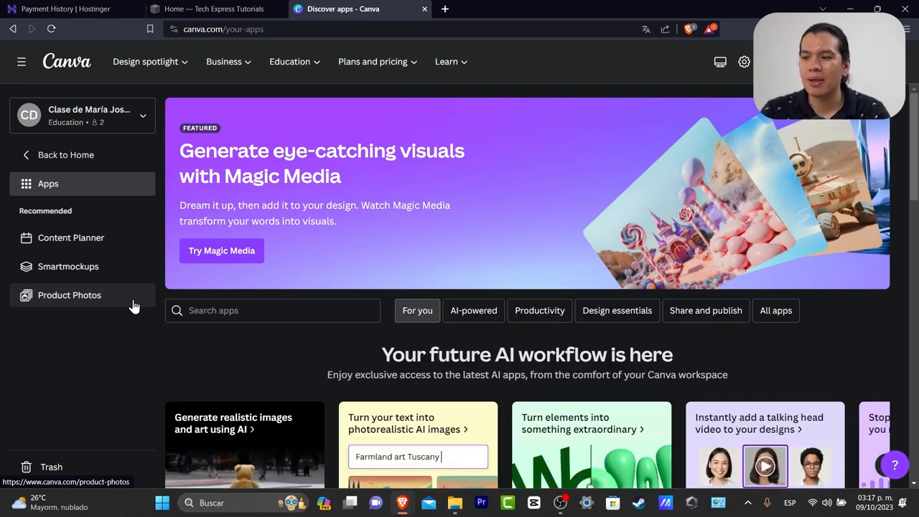
{"action": "left_click", "coordinate": [223, 259]}
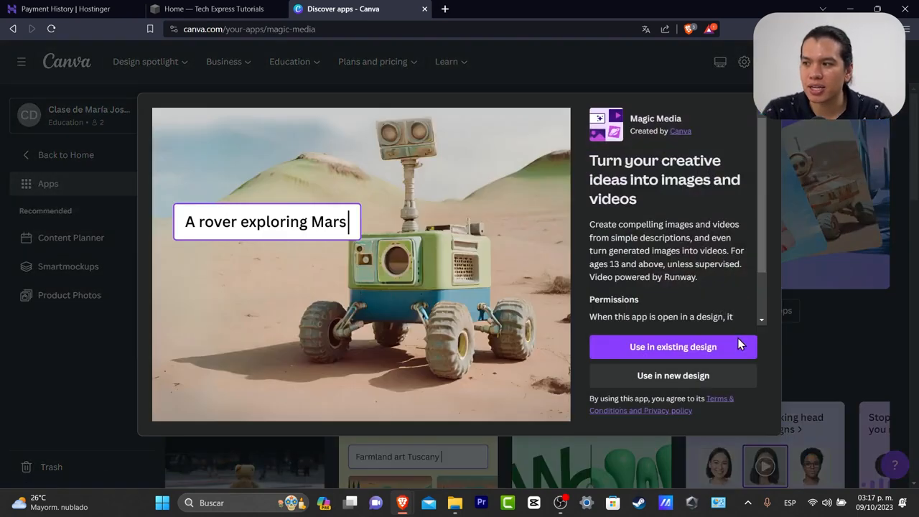
{"action": "left_click", "coordinate": [781, 122]}
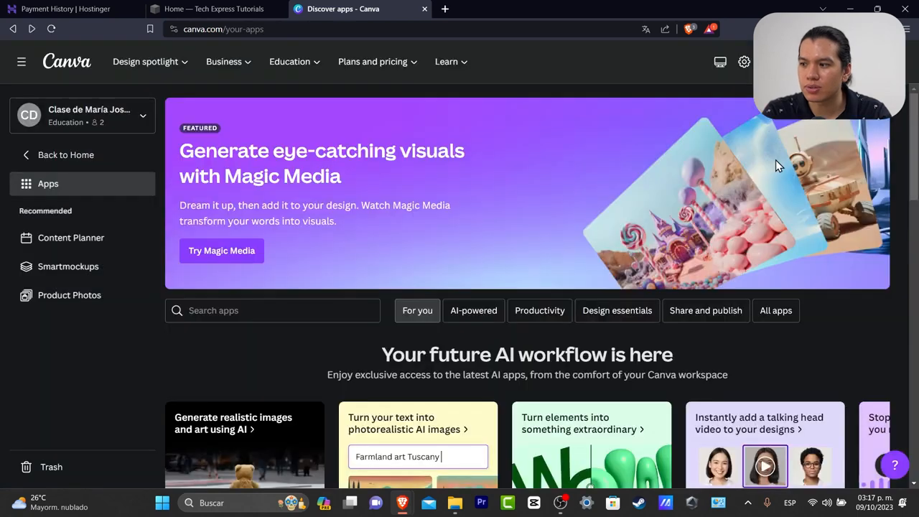
{"action": "scroll", "coordinate": [645, 305], "scroll_direction": "down", "scroll_amount": 3}
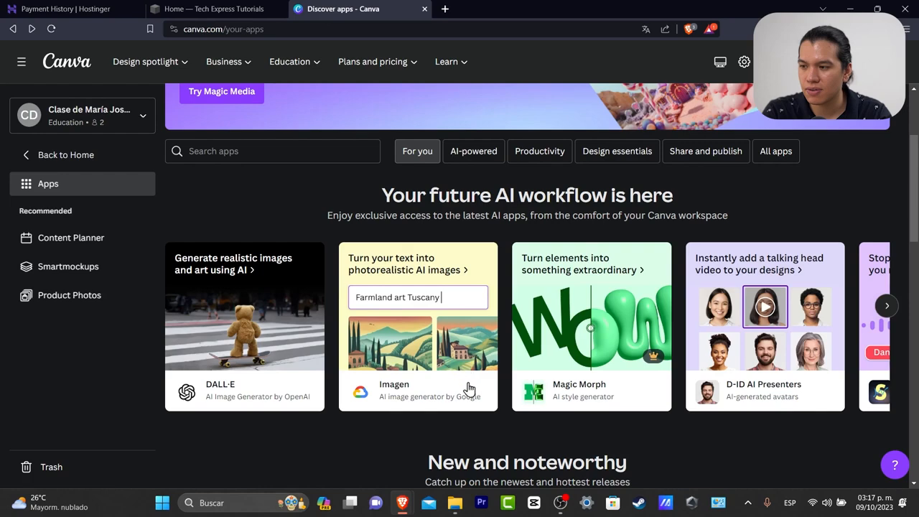
{"action": "left_click", "coordinate": [888, 314]}
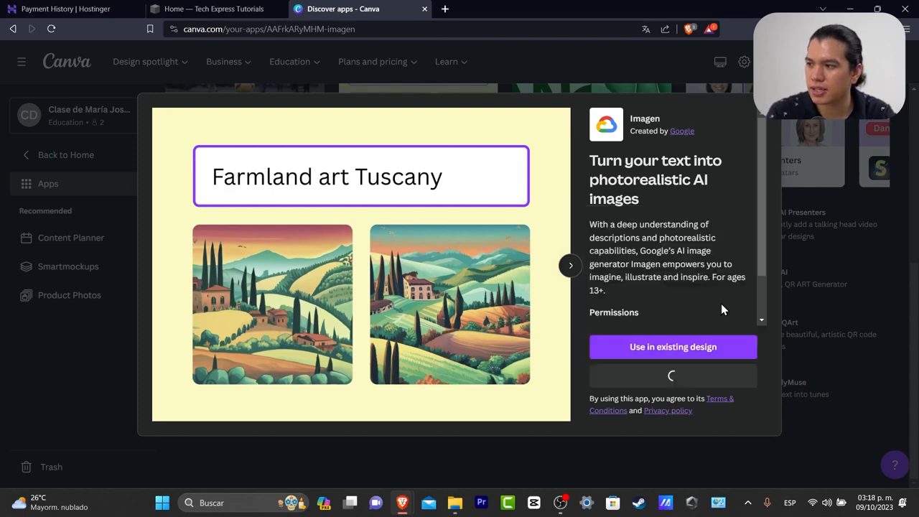
{"action": "left_click", "coordinate": [721, 310]}
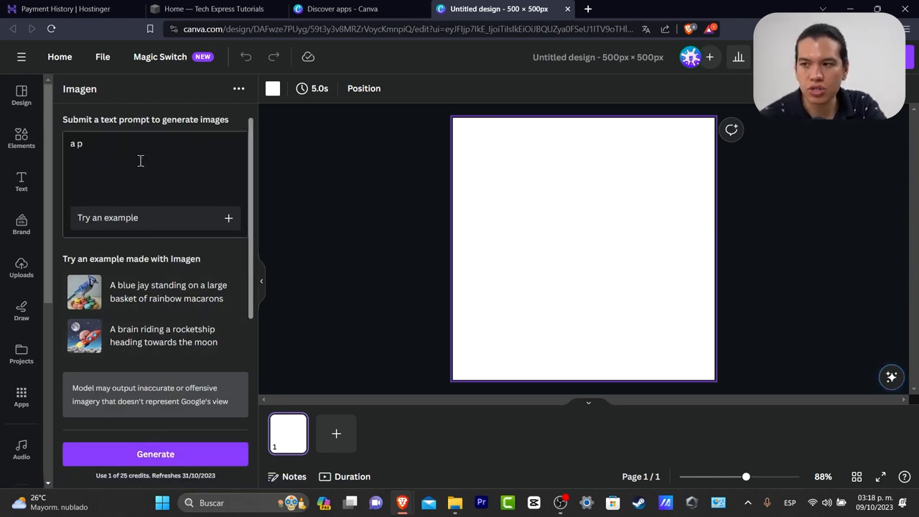
- Generate images with the prompt "minimalistic logo for an ecommerce brand" and place the turquoise flame logo on the canvas
{"action": "key", "text": "BackSpace"}
{"action": "key", "text": "BackSpace"}
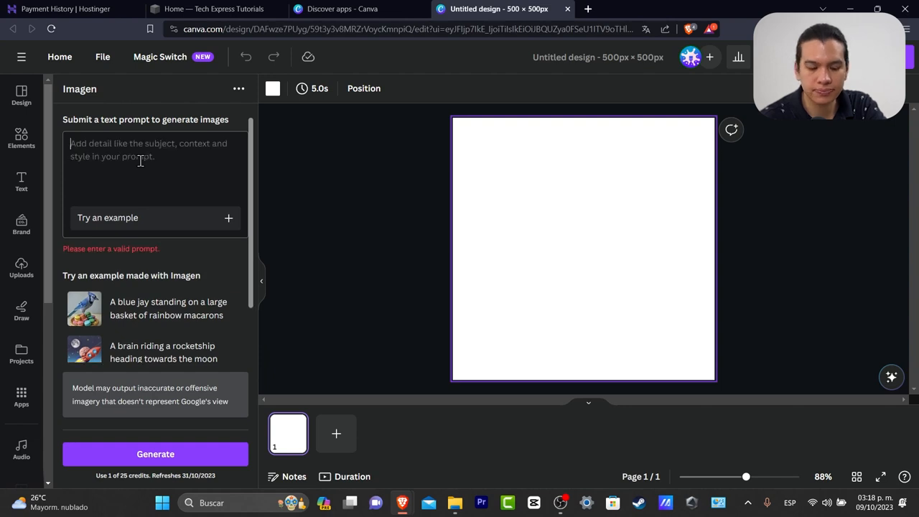
{"action": "type", "text": "a logo for a youtube"}
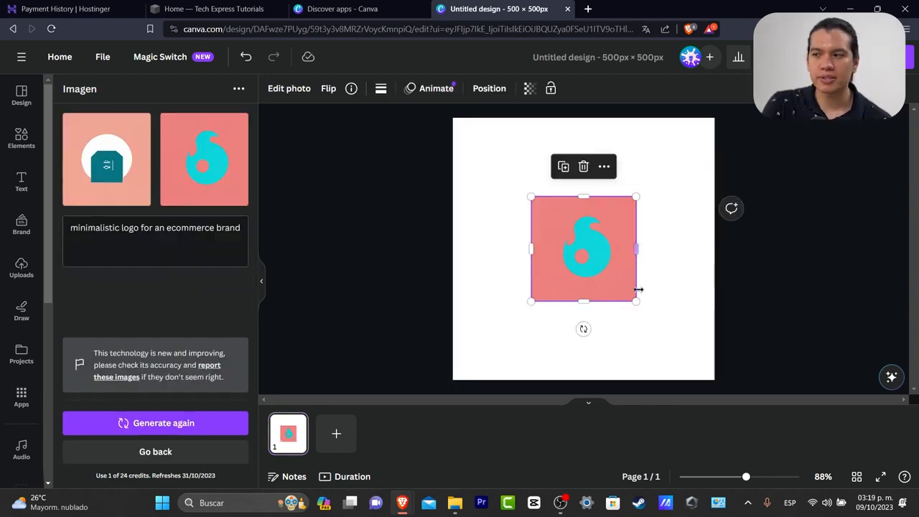
- Enlarge the flame logo to fill most of the canvas and center it on the page
{"action": "left_click_drag", "start_coordinate": [589, 262], "coordinate": [517, 215]}
{"action": "left_click_drag", "start_coordinate": [564, 251], "coordinate": [683, 371]}
{"action": "mouse_move", "coordinate": [580, 288]}
{"action": "left_mouse_down"}
{"action": "mouse_move", "coordinate": [584, 273]}
{"action": "mouse_move", "coordinate": [592, 276]}
{"action": "left_mouse_up"}
- Extend the image prompt with 'with the text: "tech express"' and generate new logos
{"action": "left_click", "coordinate": [199, 428]}
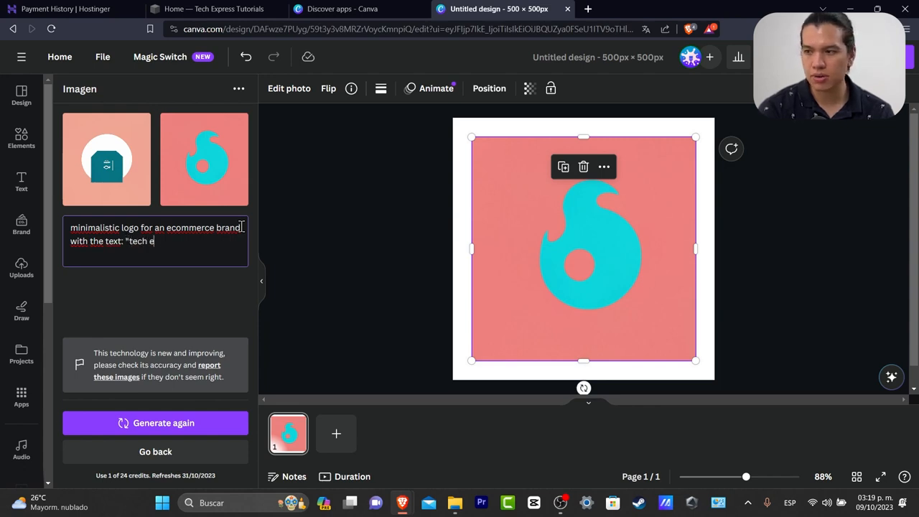
{"action": "type", "text": "ess"}
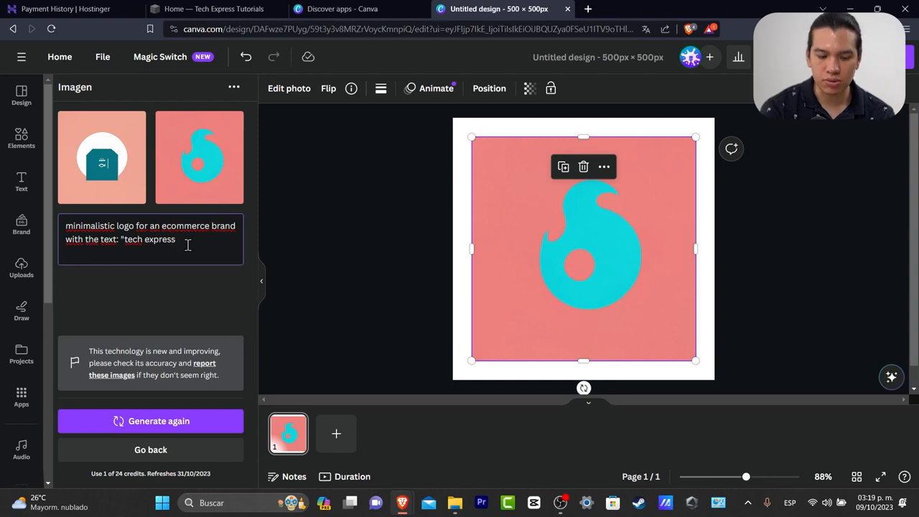
{"action": "left_click", "coordinate": [204, 424]}
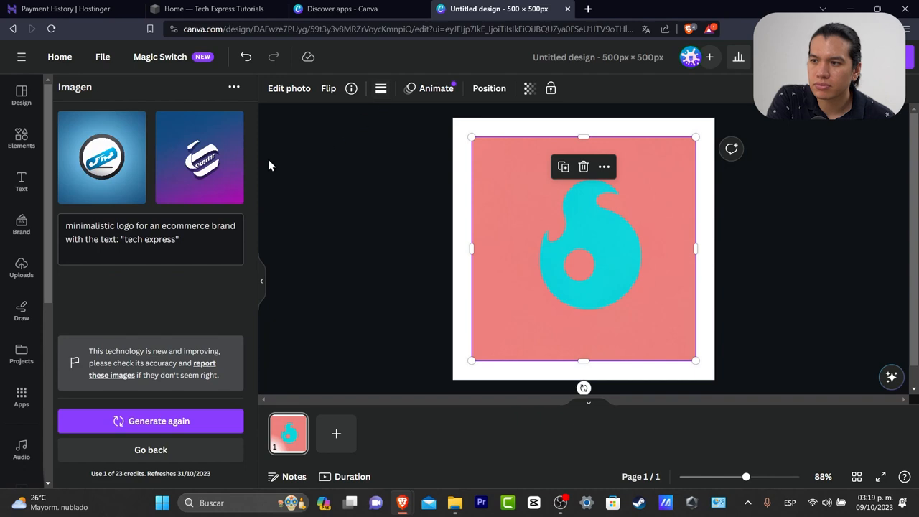
{"action": "left_click", "coordinate": [189, 169]}
{"action": "left_click_drag", "start_coordinate": [605, 280], "coordinate": [571, 347]}
{"action": "key", "text": "Delete"}
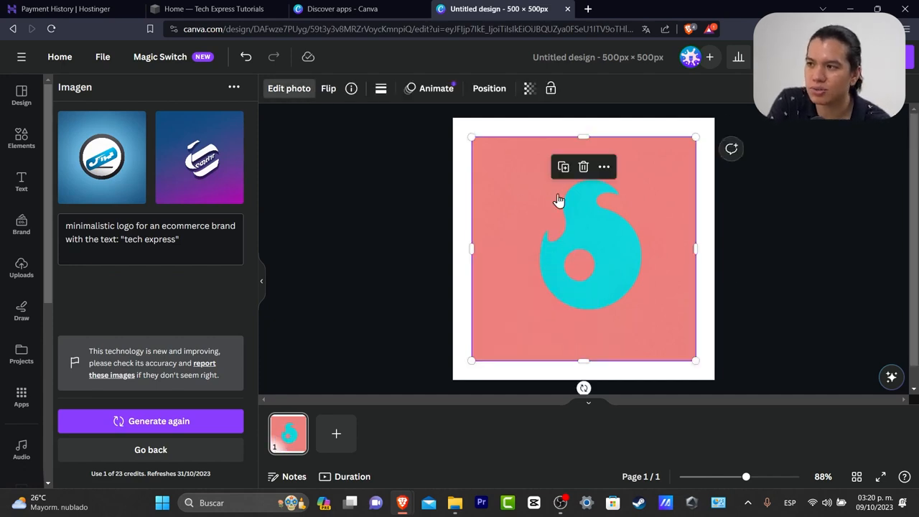
- Remove the pink background from the flame logo with BG Remover
{"action": "left_click", "coordinate": [31, 149]}
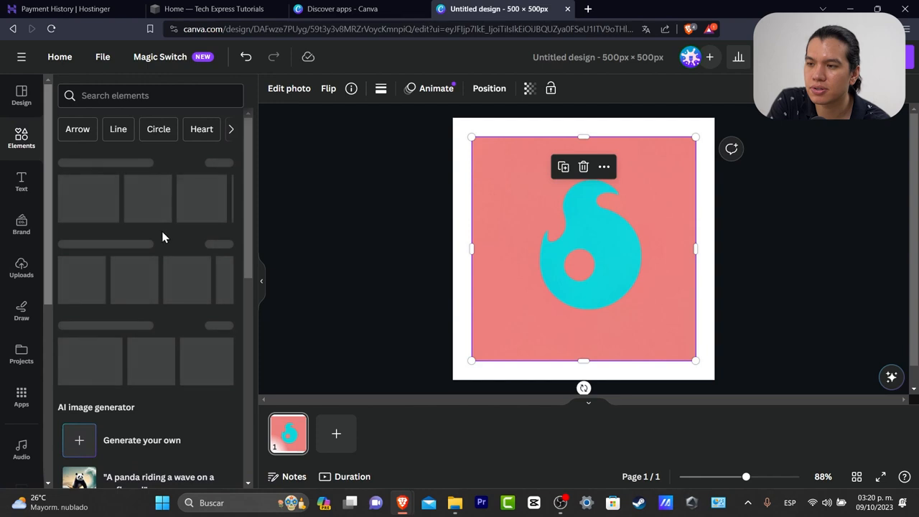
{"action": "left_click", "coordinate": [291, 88]}
{"action": "left_click", "coordinate": [85, 180]}
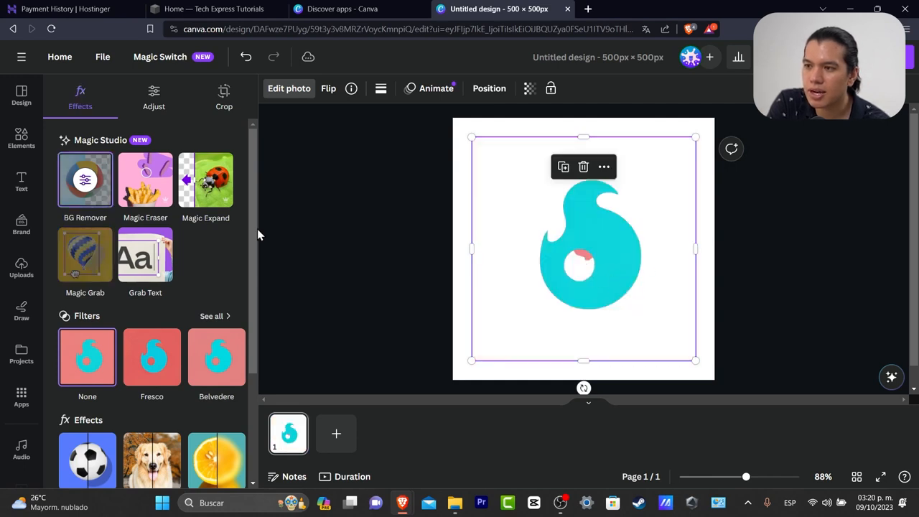
- Add a circle shape from the elements library to the logo design
{"action": "left_click", "coordinate": [22, 138]}
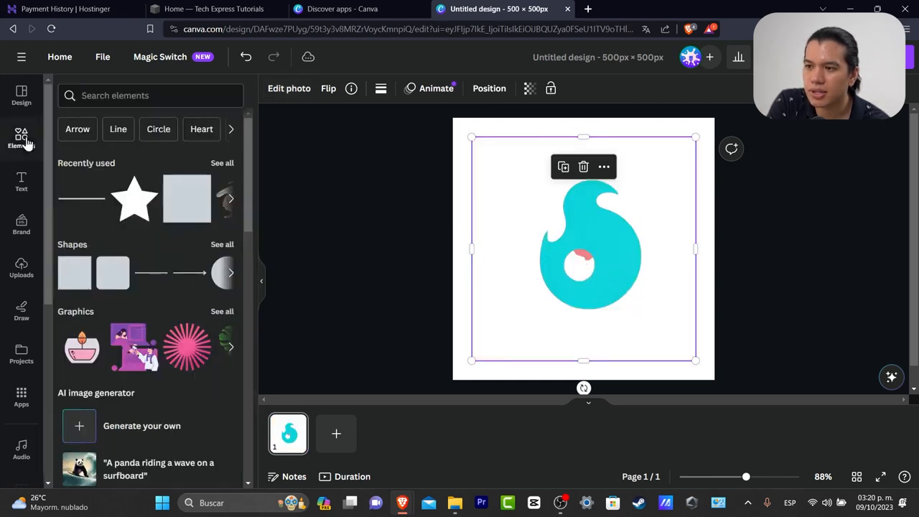
{"action": "left_click", "coordinate": [224, 276]}
{"action": "left_click", "coordinate": [84, 283]}
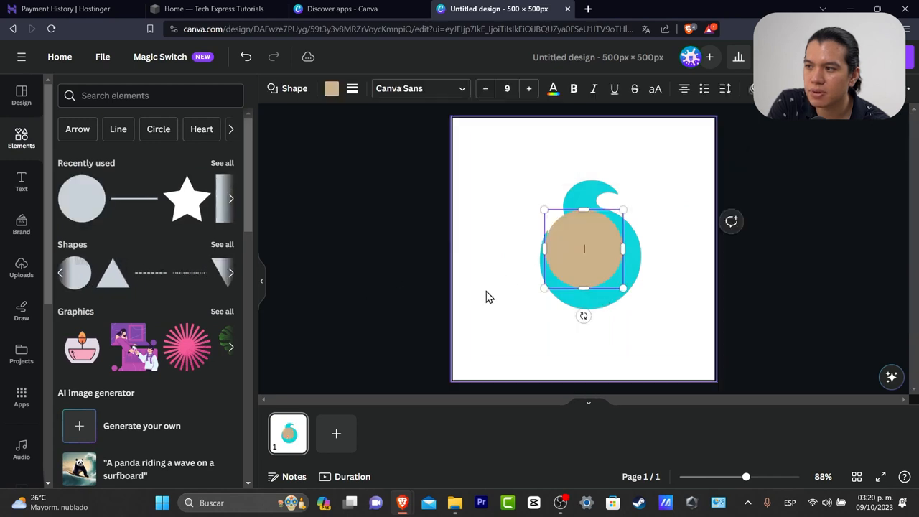
- Recolor the circle to a bright salmon orange and enlarge it to about 309 px across
{"action": "left_click", "coordinate": [331, 90]}
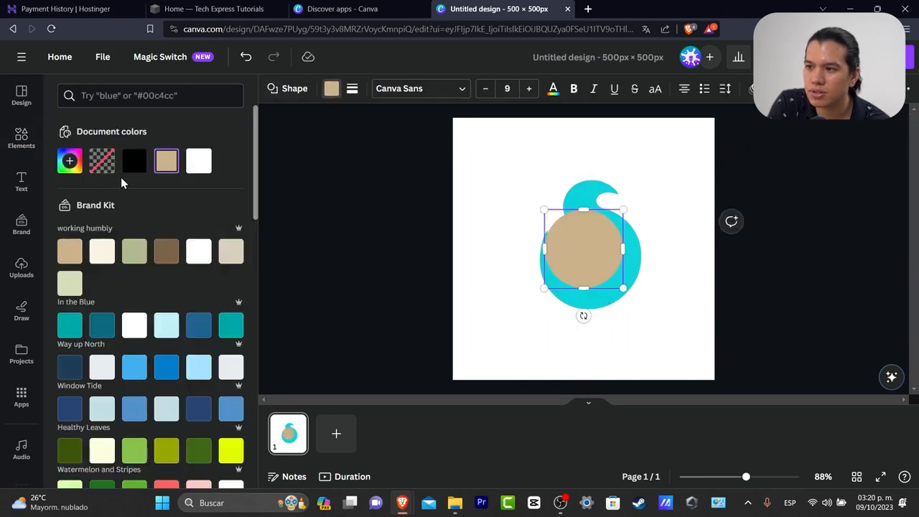
{"action": "left_click", "coordinate": [70, 162]}
{"action": "mouse_move", "coordinate": [90, 293]}
{"action": "left_mouse_down"}
{"action": "mouse_move", "coordinate": [229, 308]}
{"action": "mouse_move", "coordinate": [78, 288]}
{"action": "mouse_move", "coordinate": [87, 287]}
{"action": "left_mouse_up"}
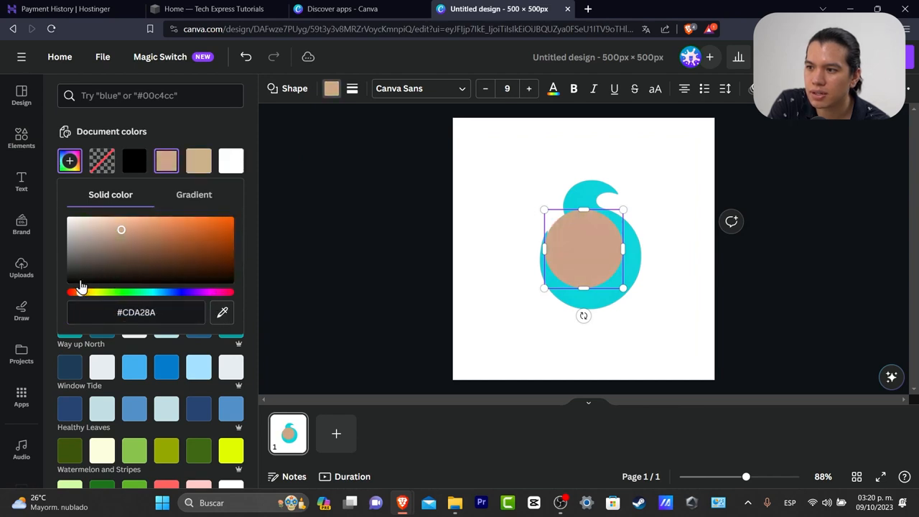
{"action": "mouse_move", "coordinate": [157, 237]}
{"action": "left_mouse_down"}
{"action": "mouse_move", "coordinate": [195, 217]}
{"action": "mouse_move", "coordinate": [162, 220]}
{"action": "left_mouse_up"}
{"action": "left_click_drag", "start_coordinate": [620, 290], "coordinate": [585, 249]}
- Move the flame layer above the circle and position the flame over the circle's center
{"action": "left_click", "coordinate": [831, 89]}
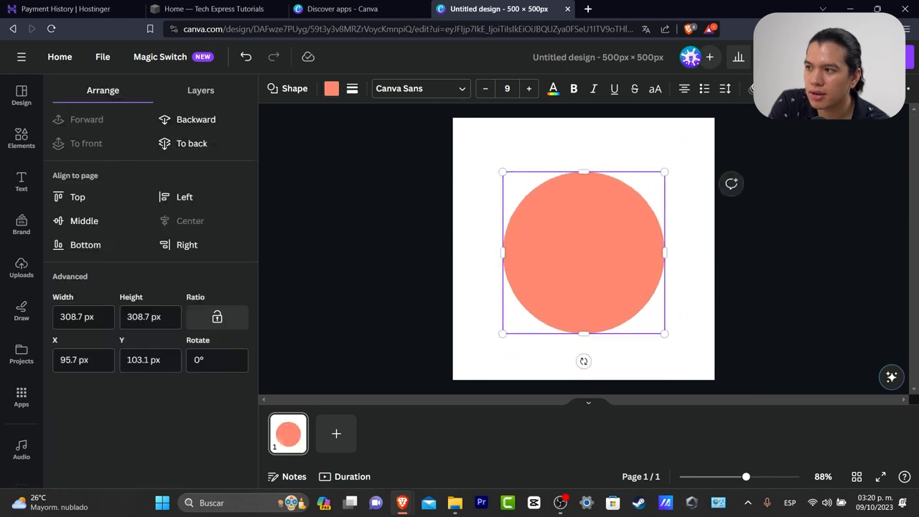
{"action": "left_click", "coordinate": [201, 91]}
{"action": "left_click_drag", "start_coordinate": [81, 203], "coordinate": [73, 154]}
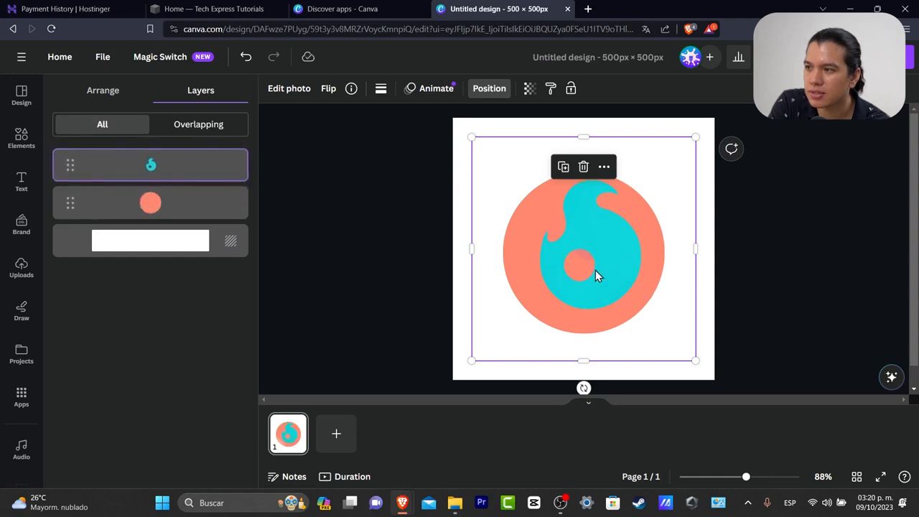
{"action": "left_click_drag", "start_coordinate": [591, 229], "coordinate": [602, 247]}
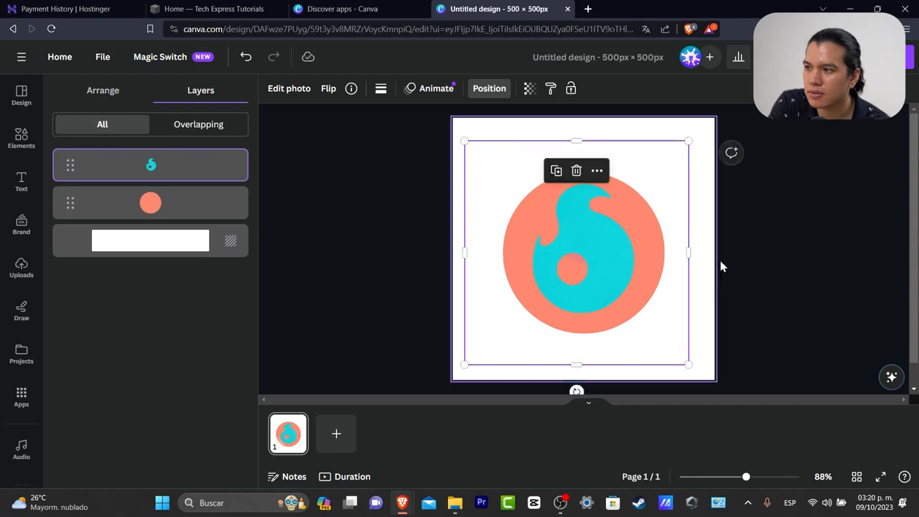
- Download the logo design as a PNG with a transparent background and save it as Untitled design (4)
{"action": "left_click", "coordinate": [752, 266]}
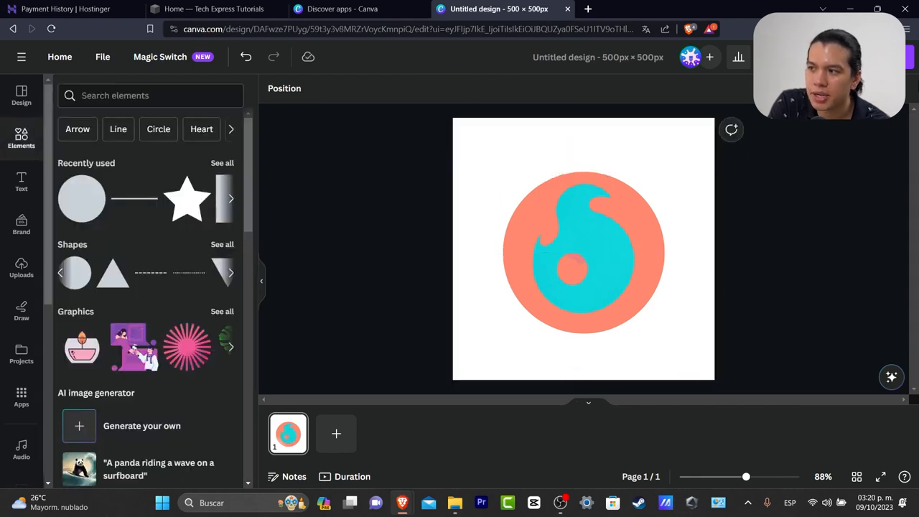
{"action": "left_click", "coordinate": [889, 57]}
{"action": "left_click", "coordinate": [747, 357]}
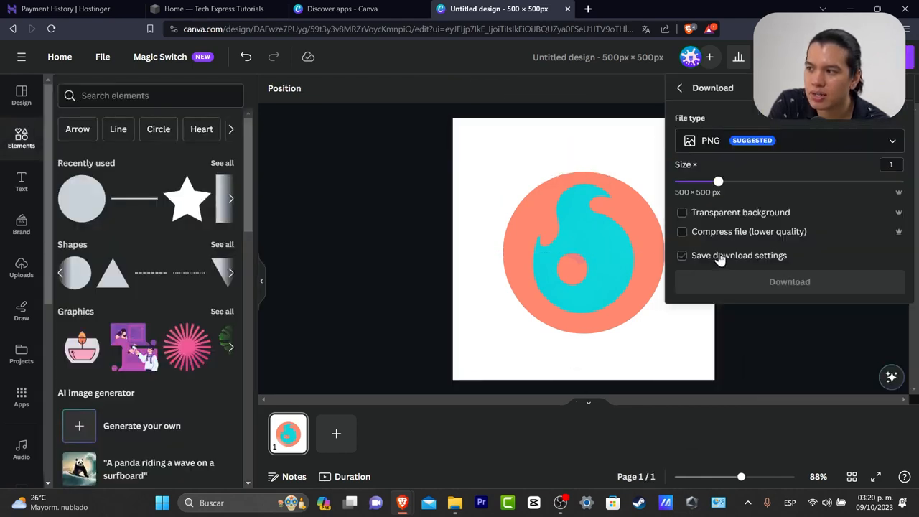
{"action": "left_click", "coordinate": [767, 211]}
{"action": "left_click", "coordinate": [824, 288]}
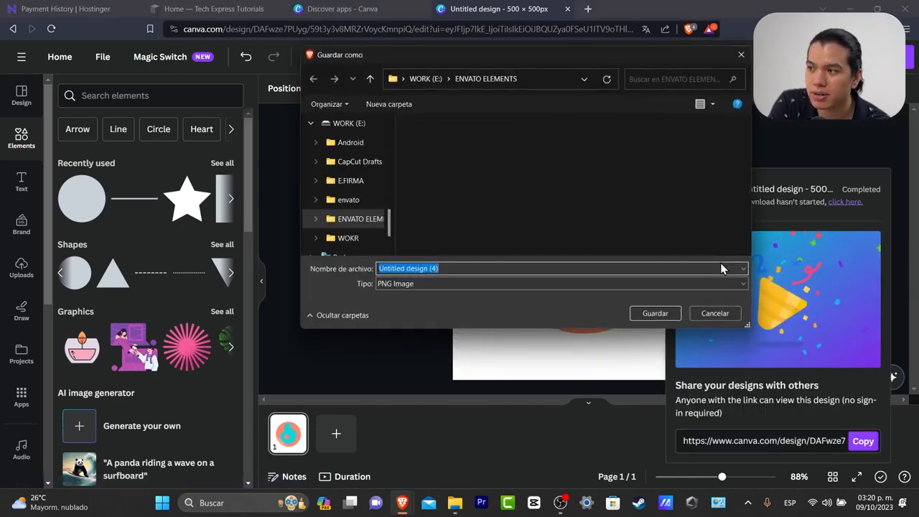
{"action": "left_click", "coordinate": [641, 313]}
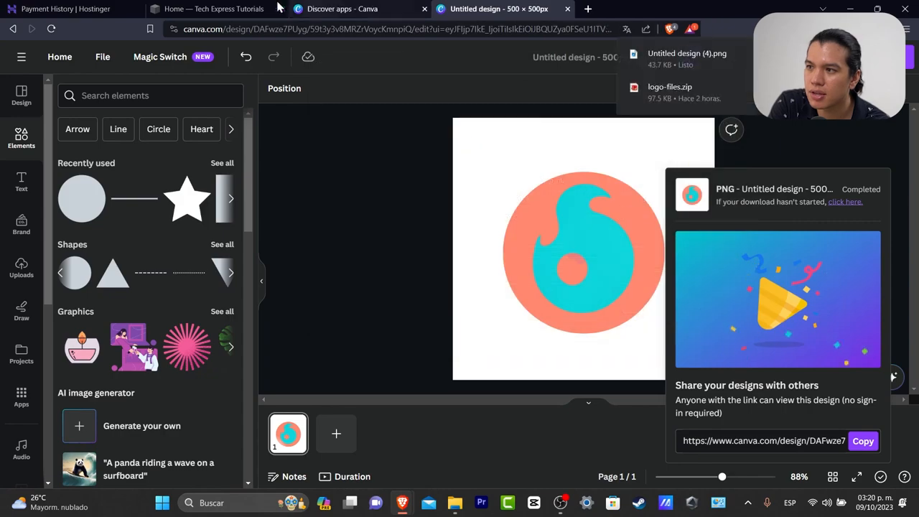
- Switch to the Squarespace site and open the Home page for editing at the empty image block
{"action": "left_click", "coordinate": [220, 8]}
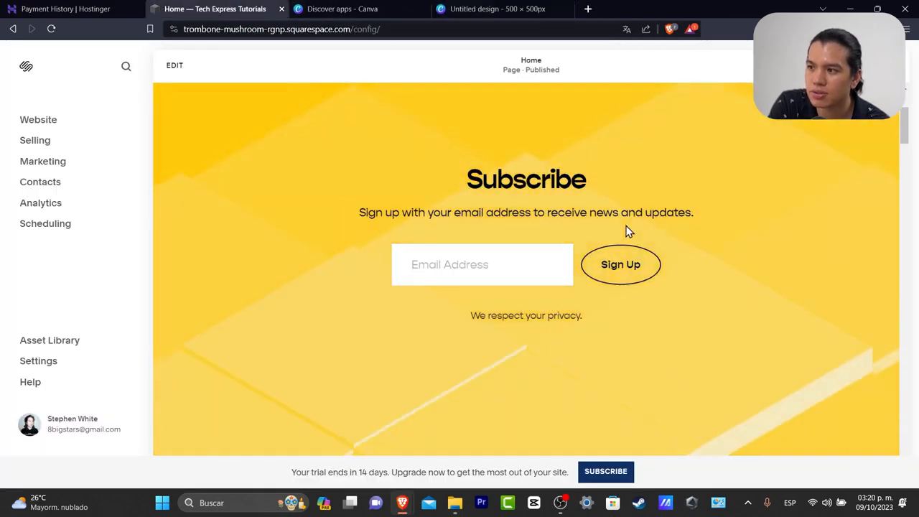
{"action": "scroll", "coordinate": [703, 292], "scroll_direction": "up", "scroll_amount": 2}
{"action": "scroll", "coordinate": [703, 293], "scroll_direction": "down", "scroll_amount": 10}
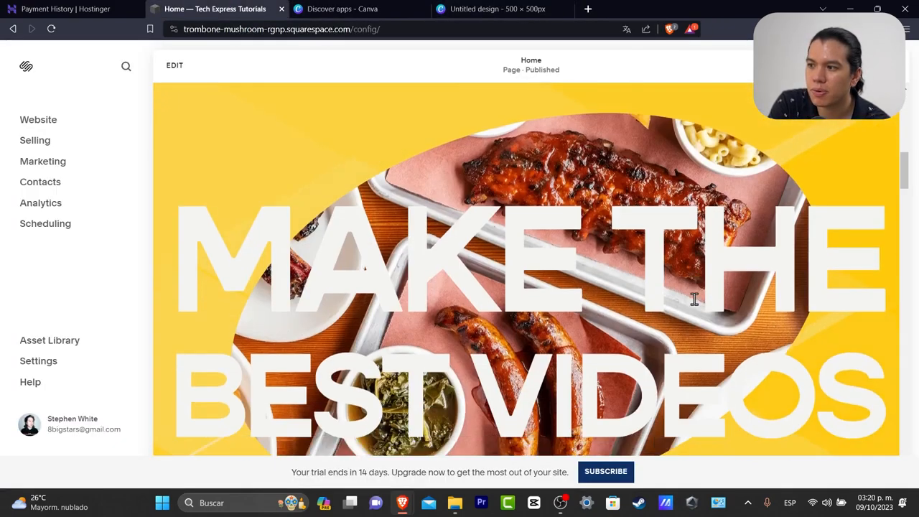
{"action": "scroll", "coordinate": [691, 296], "scroll_direction": "up", "scroll_amount": 3}
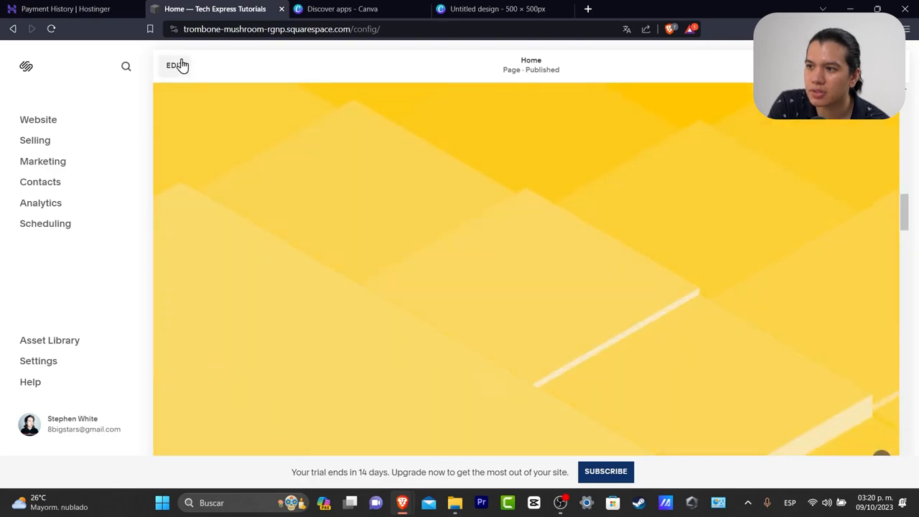
{"action": "left_click", "coordinate": [180, 64]}
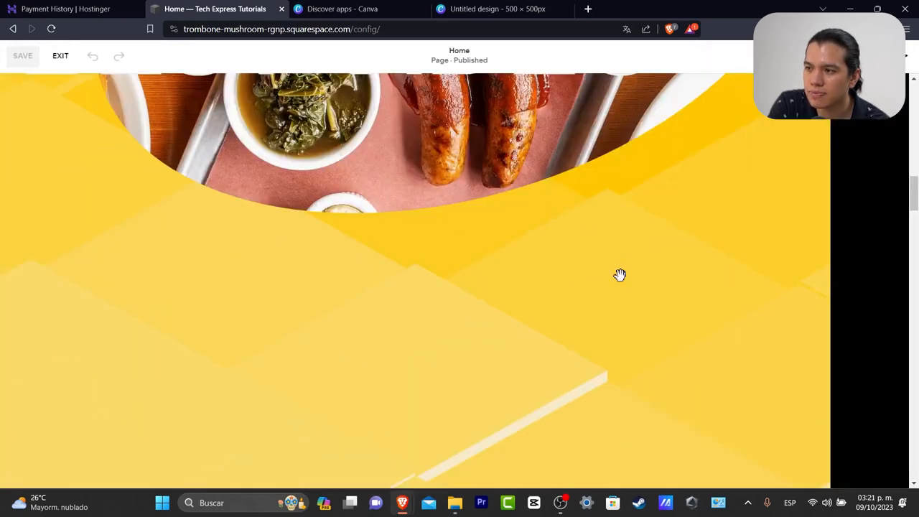
{"action": "scroll", "coordinate": [624, 276], "scroll_direction": "up", "scroll_amount": 10}
- Upload the Untitled design (4) PNG into the empty image block beneath the newsletter sign-up form
{"action": "left_click", "coordinate": [455, 314]}
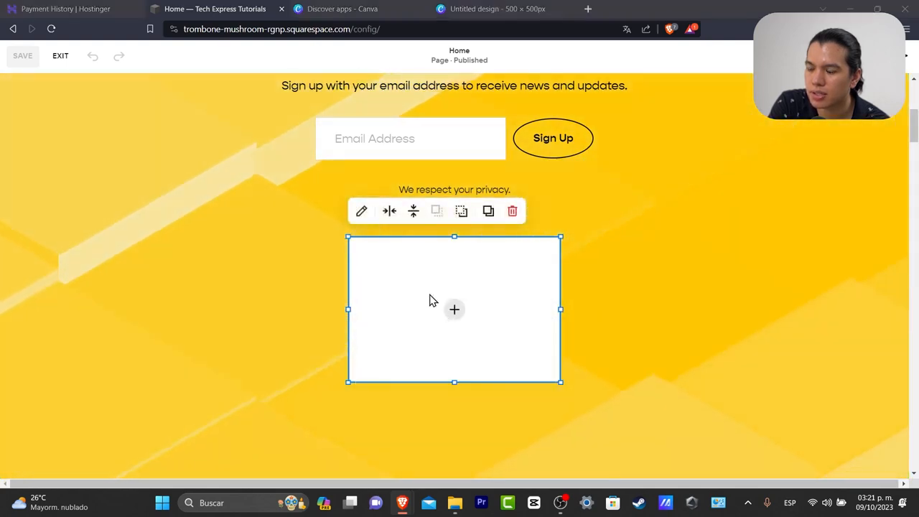
{"action": "left_click", "coordinate": [434, 305]}
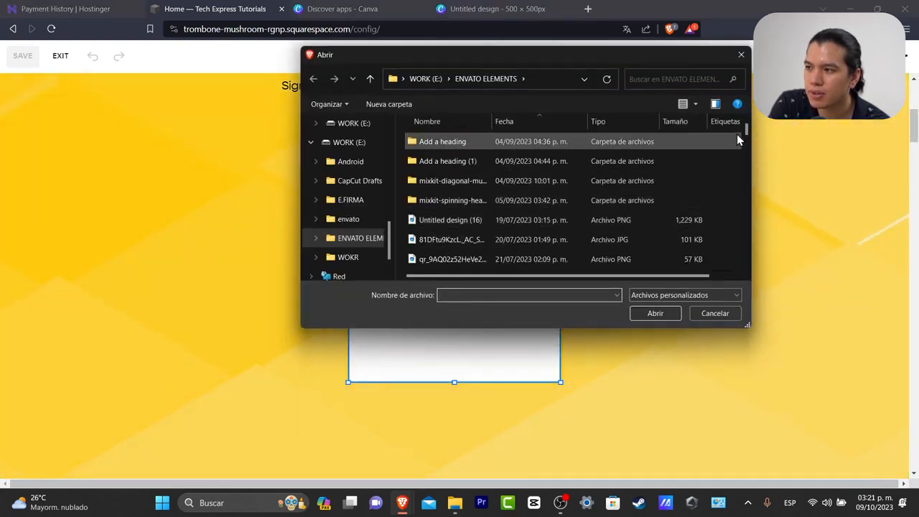
{"action": "left_click_drag", "start_coordinate": [746, 129], "coordinate": [748, 255]}
{"action": "left_click", "coordinate": [600, 258]}
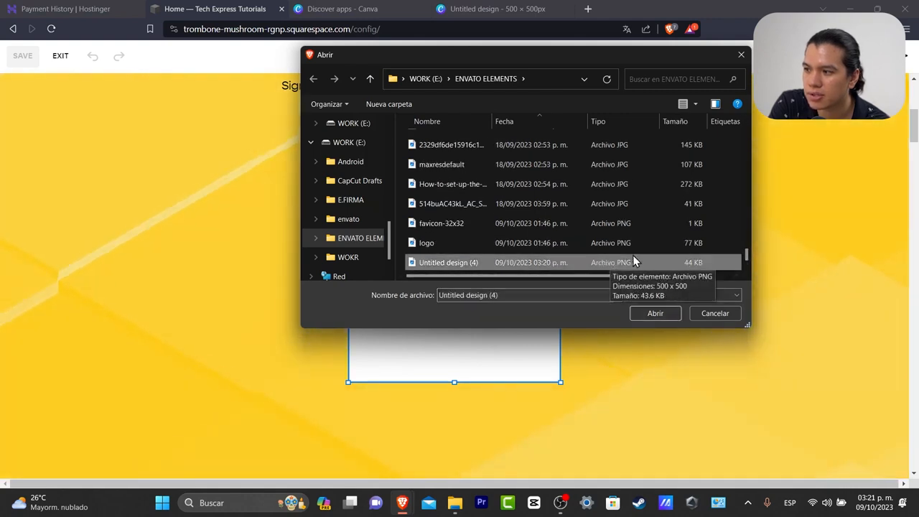
{"action": "left_click", "coordinate": [671, 316]}
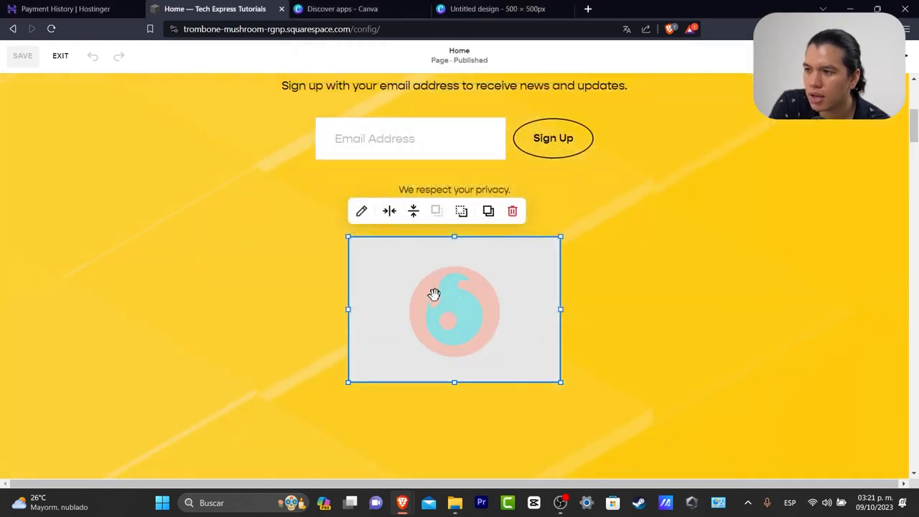
{"action": "left_click", "coordinate": [646, 313]}
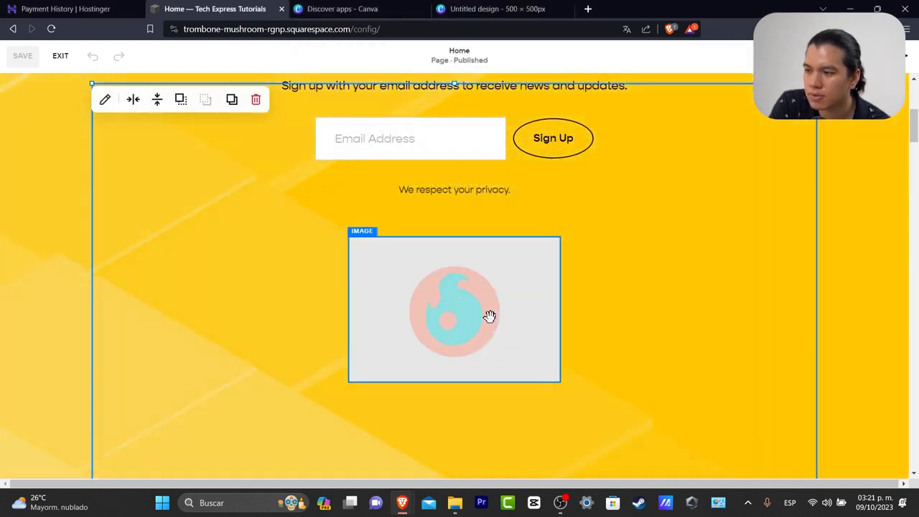
{"action": "left_click", "coordinate": [489, 316]}
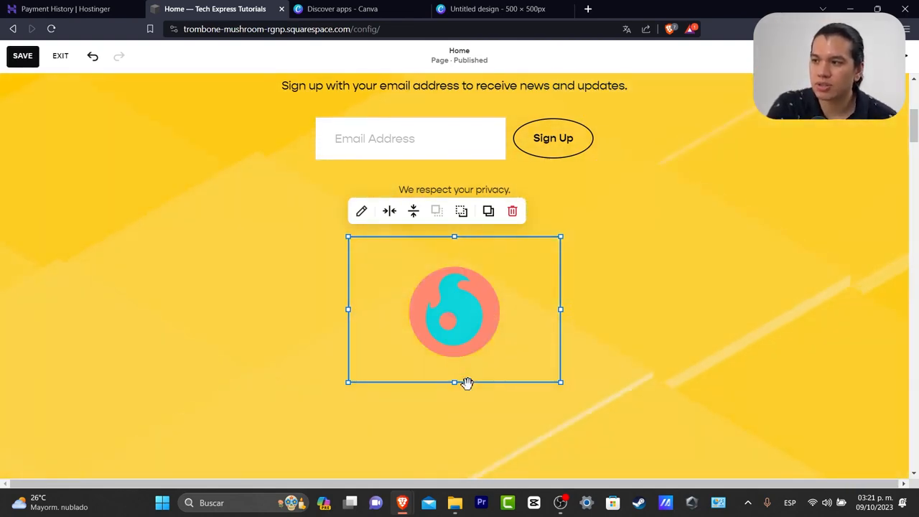
- Enlarge the logo image block and position it centered between the newsletter form and the food photo
{"action": "left_click_drag", "start_coordinate": [561, 311], "coordinate": [505, 337]}
{"action": "left_click_drag", "start_coordinate": [489, 382], "coordinate": [673, 465]}
{"action": "left_click_drag", "start_coordinate": [349, 238], "coordinate": [281, 86]}
{"action": "left_click_drag", "start_coordinate": [502, 283], "coordinate": [479, 405]}
{"action": "scroll", "coordinate": [521, 372], "scroll_direction": "down", "scroll_amount": 3}
{"action": "scroll", "coordinate": [520, 372], "scroll_direction": "up", "scroll_amount": 3}
{"action": "left_click_drag", "start_coordinate": [493, 375], "coordinate": [495, 363]}
{"action": "scroll", "coordinate": [548, 369], "scroll_direction": "down", "scroll_amount": 4}
{"action": "scroll", "coordinate": [734, 214], "scroll_direction": "up", "scroll_amount": 3}
{"action": "left_click", "coordinate": [718, 198]}
{"action": "left_click", "coordinate": [859, 242]}
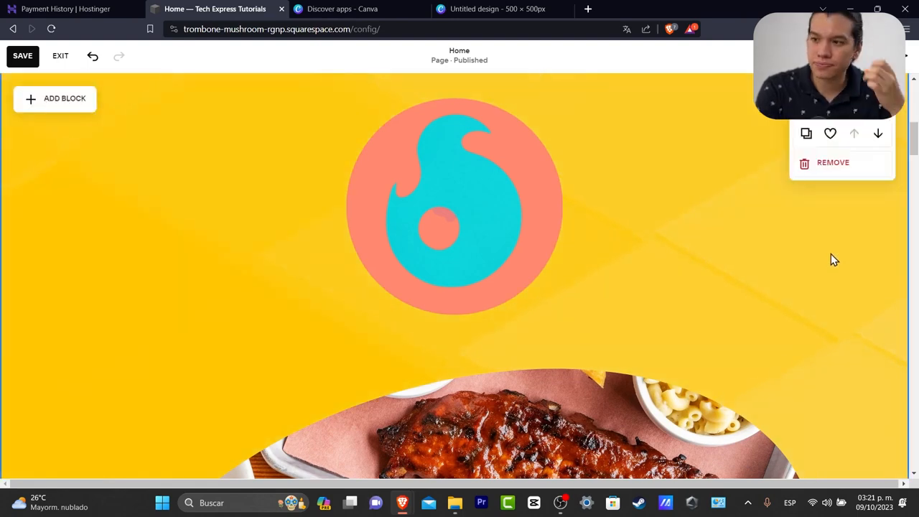
- Add a text block to the section and place it over the middle of the logo
{"action": "left_click", "coordinate": [70, 100]}
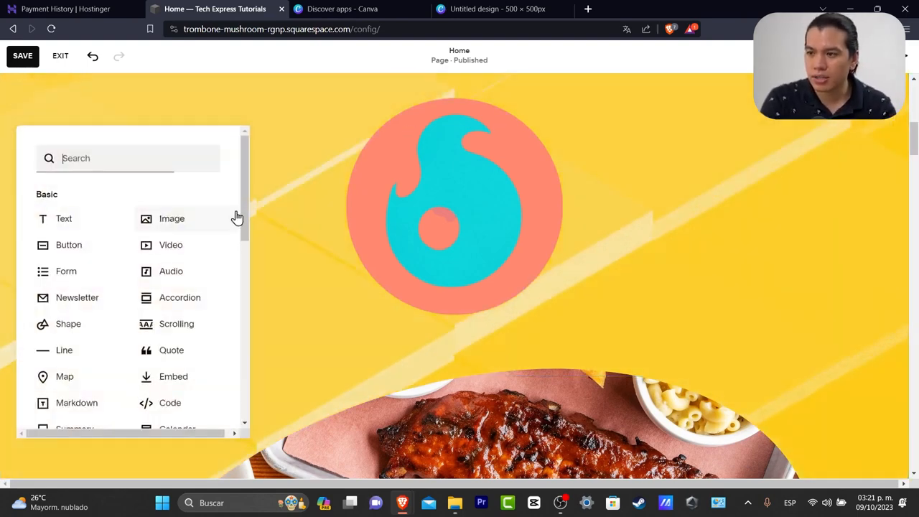
{"action": "left_click", "coordinate": [92, 219]}
{"action": "left_click_drag", "start_coordinate": [158, 153], "coordinate": [496, 219]}
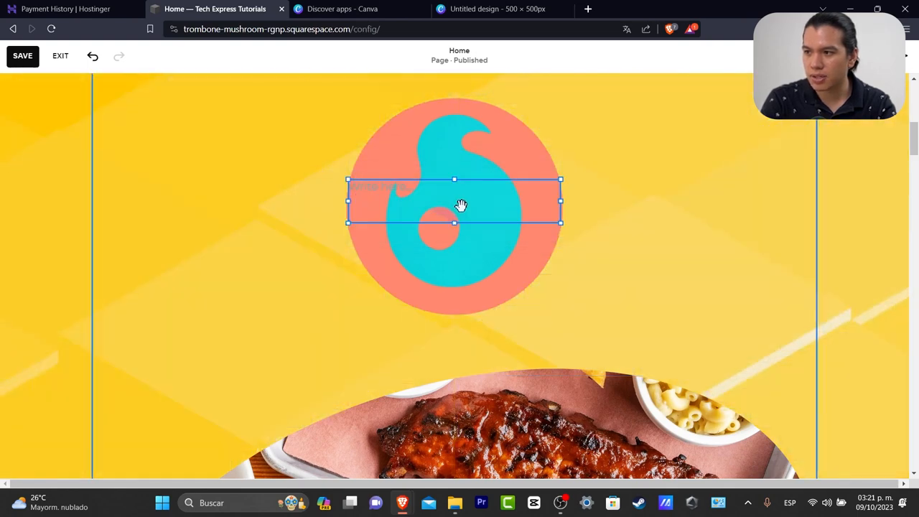
- Enter "TECH EXPRESS" and "TUTORIAL BLOGS" on two lines in the text block over the logo
{"action": "left_click", "coordinate": [394, 190]}
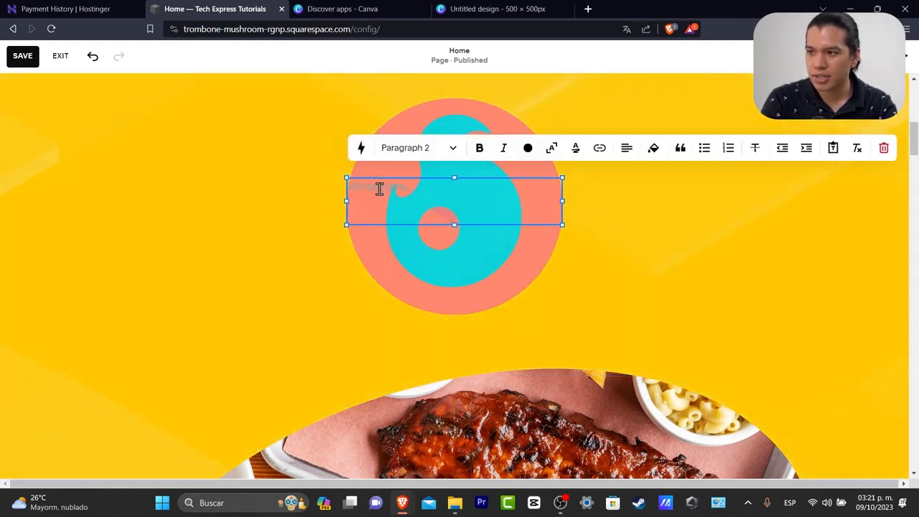
{"action": "type", "text": "TECH"}
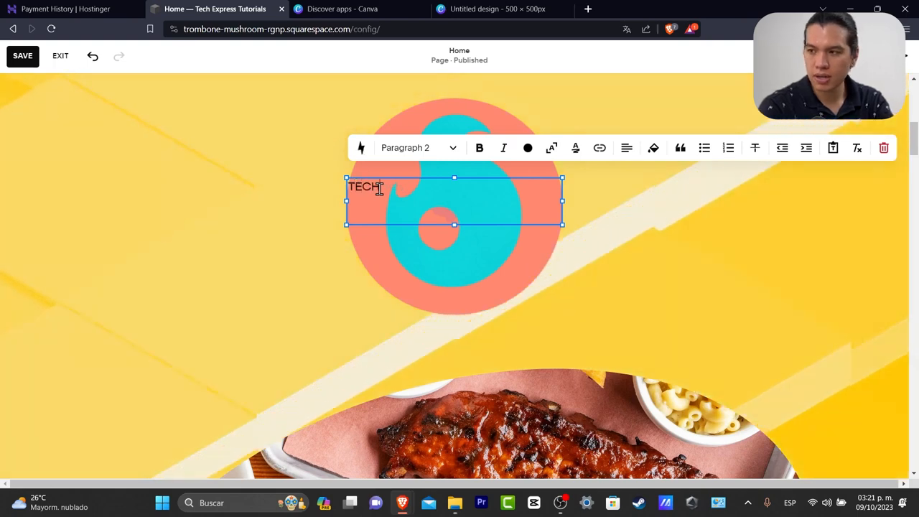
{"action": "type", "text": " EXPRESS"}
{"action": "key", "text": "Return"}
{"action": "type", "text": "TI"}
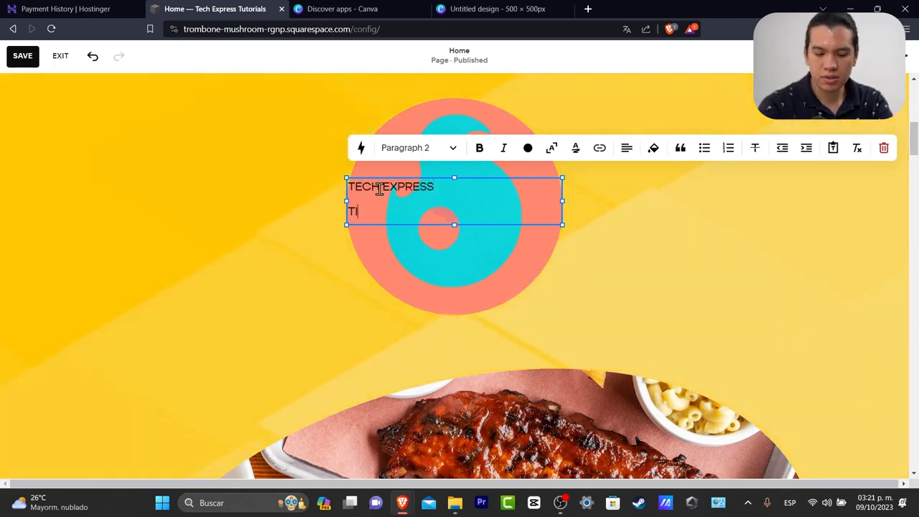
{"action": "key", "text": "BackSpace"}
{"action": "type", "text": "UTORA"}
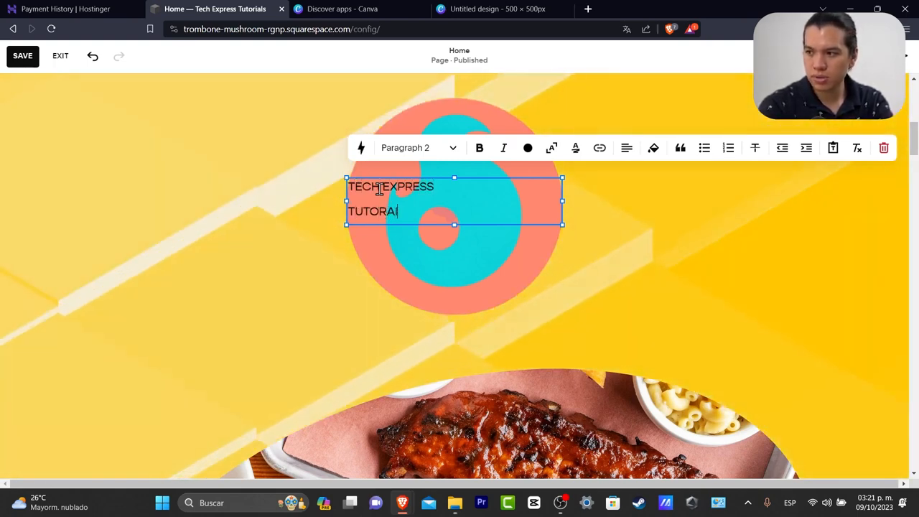
{"action": "key", "text": "BackSpace"}
{"action": "type", "text": "IA"}
{"action": "key", "text": "BackSpace"}
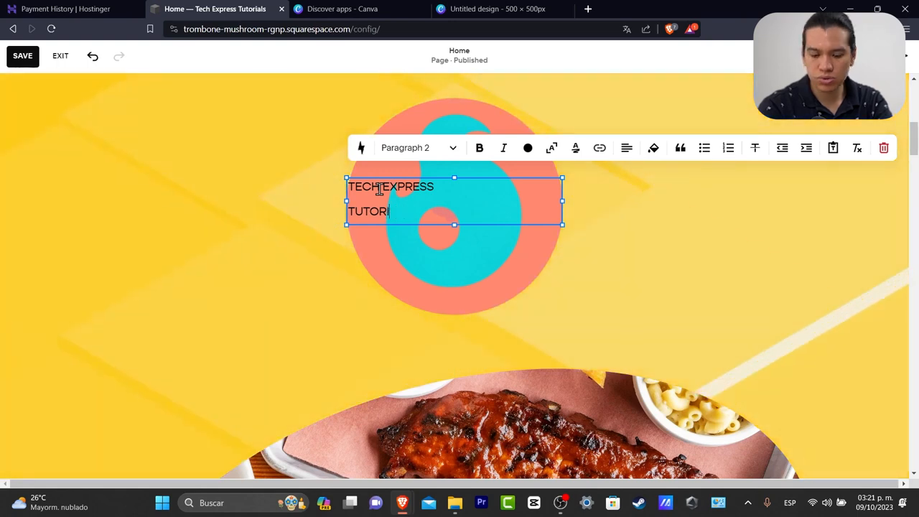
{"action": "type", "text": "ALS"}
{"action": "key", "text": "BackSpace"}
{"action": "type", "text": "G"}
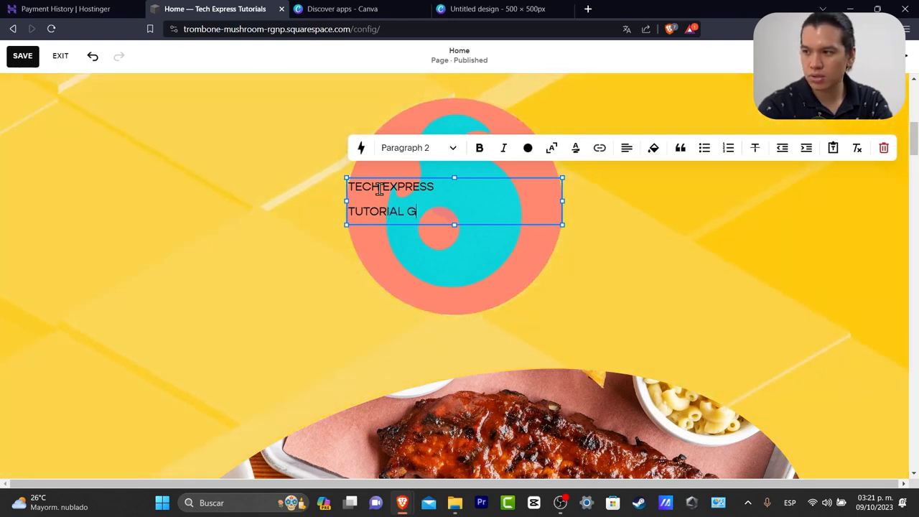
{"action": "scroll", "coordinate": [379, 190], "scroll_direction": "down", "scroll_amount": 3}
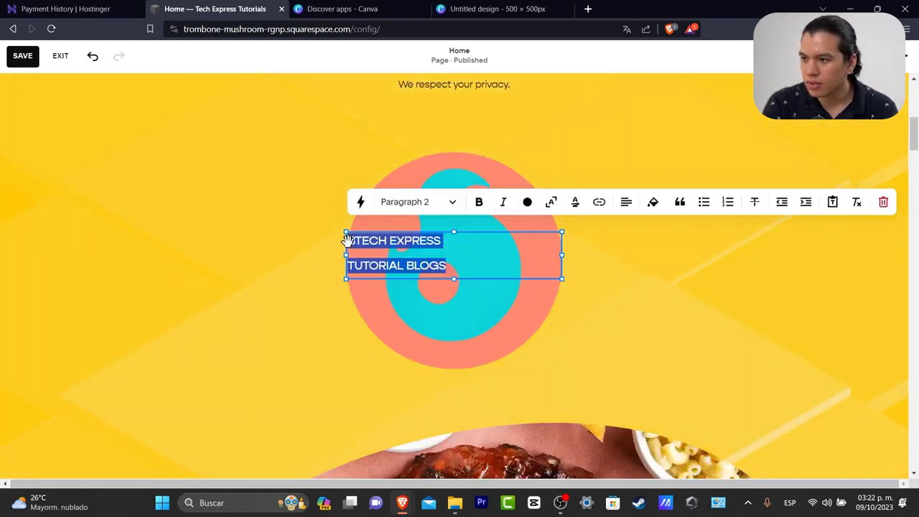
{"action": "type", "text": "B"}
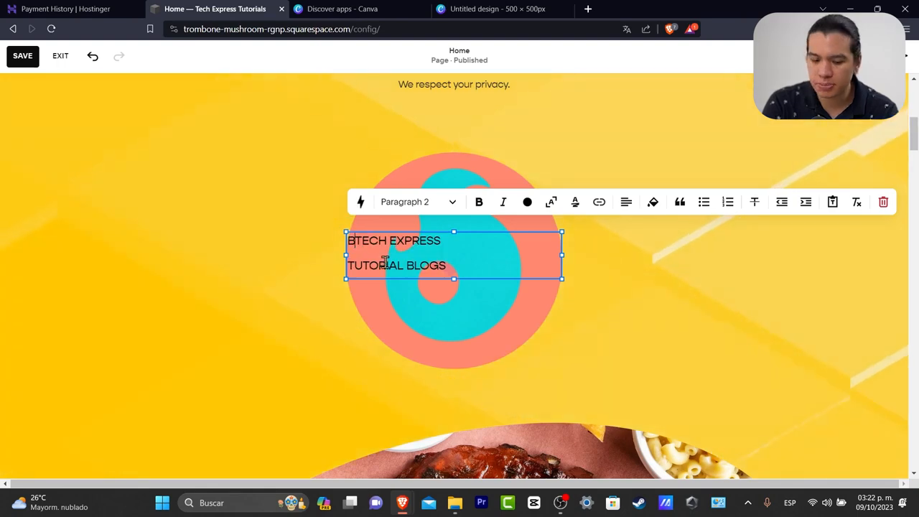
{"action": "key", "text": "BackSpace"}
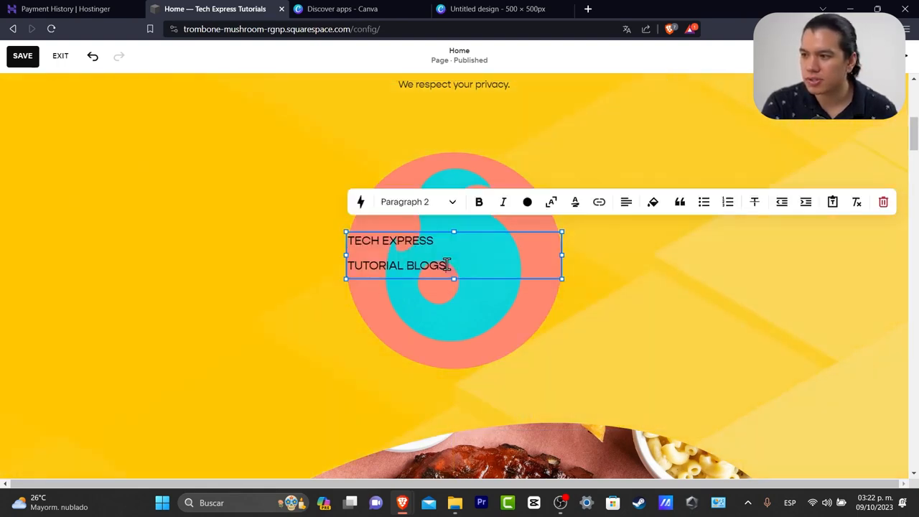
- Format both lines of the logo text as Heading 3 and center them
{"action": "left_click_drag", "start_coordinate": [446, 266], "coordinate": [345, 244]}
{"action": "left_click", "coordinate": [439, 200]}
{"action": "left_click", "coordinate": [404, 285]}
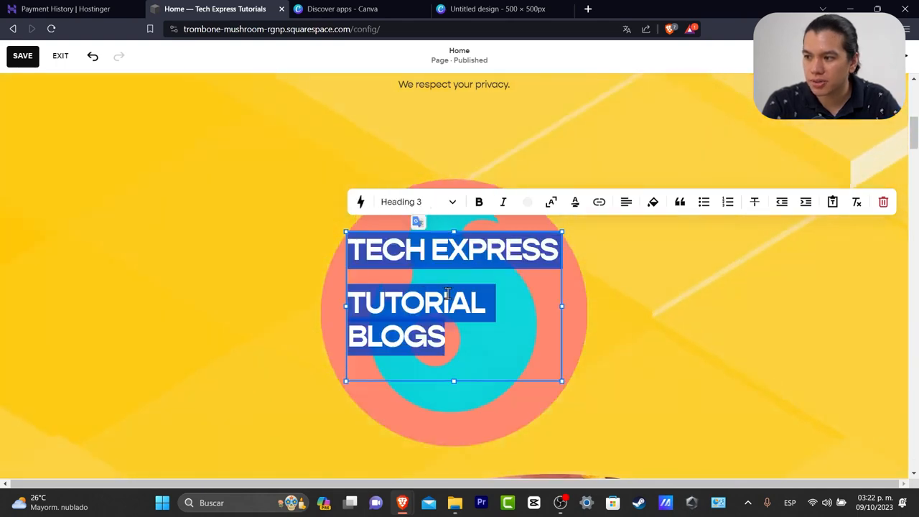
{"action": "left_click", "coordinate": [614, 232]}
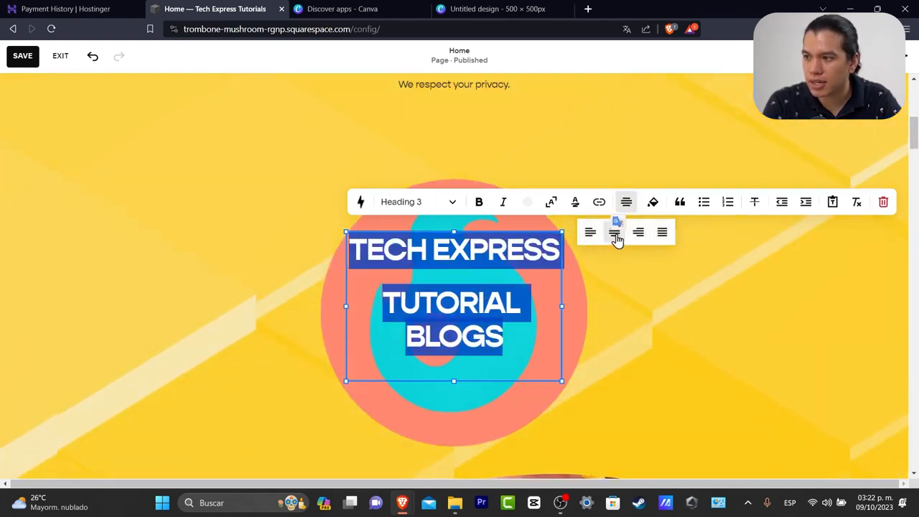
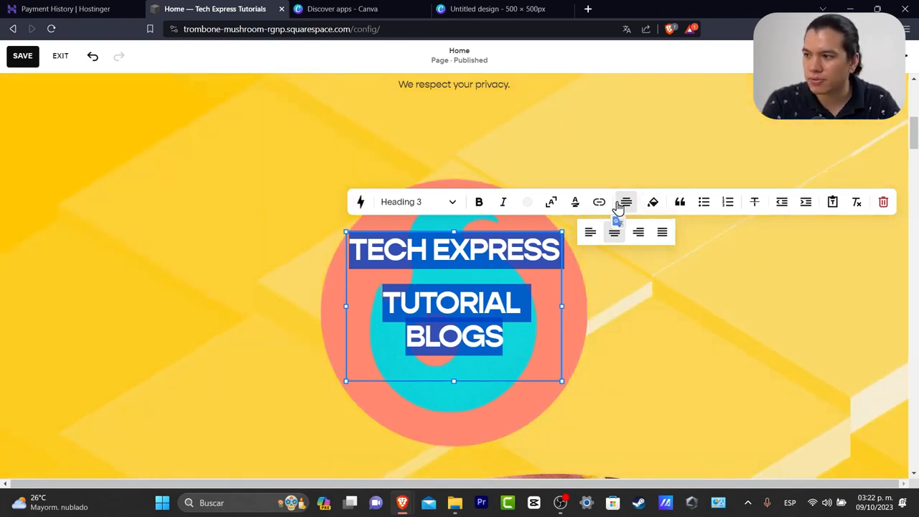
- Scale the heading text to fit the width of its block and remove its underline highlight
{"action": "left_click", "coordinate": [574, 205]}
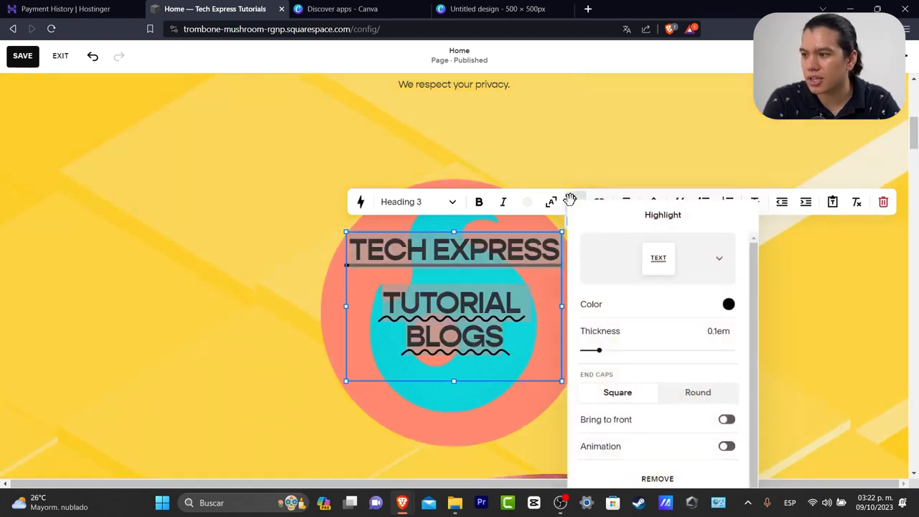
{"action": "left_click", "coordinate": [577, 202]}
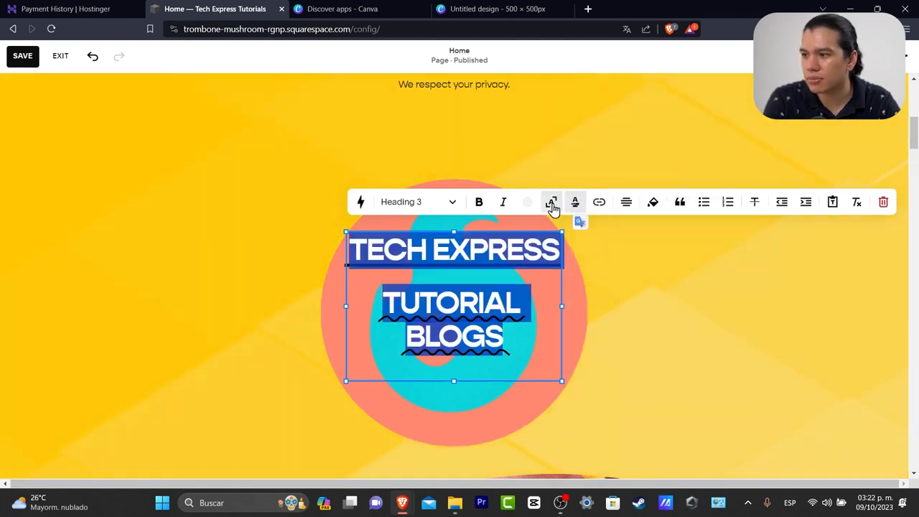
{"action": "left_click", "coordinate": [552, 204]}
{"action": "left_click", "coordinate": [575, 203]}
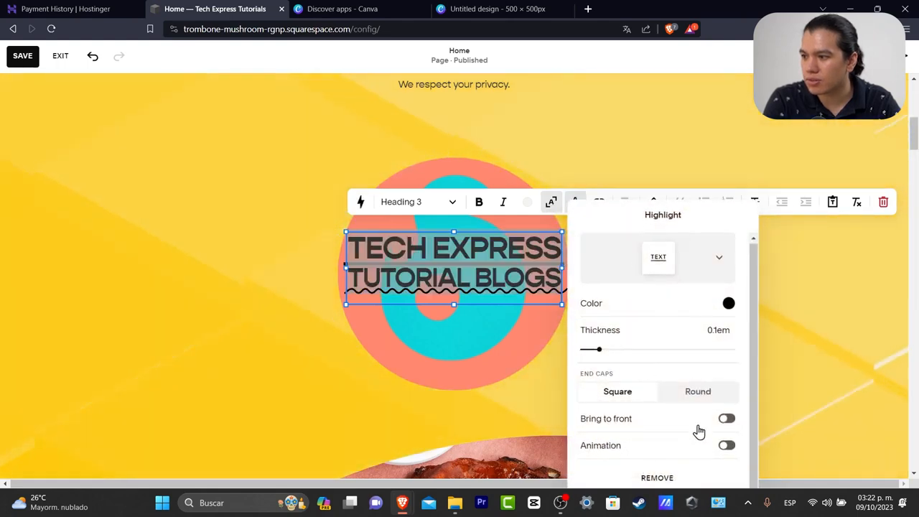
{"action": "left_click", "coordinate": [659, 477]}
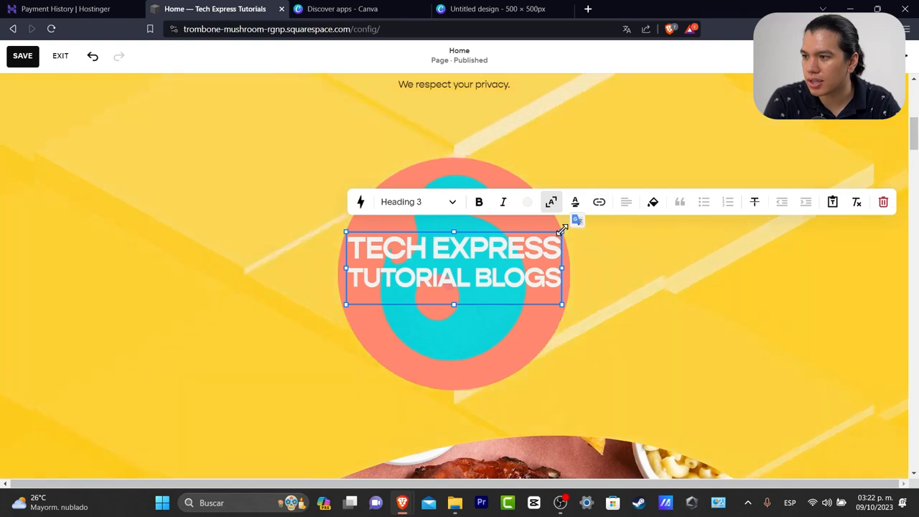
{"action": "left_click", "coordinate": [550, 201]}
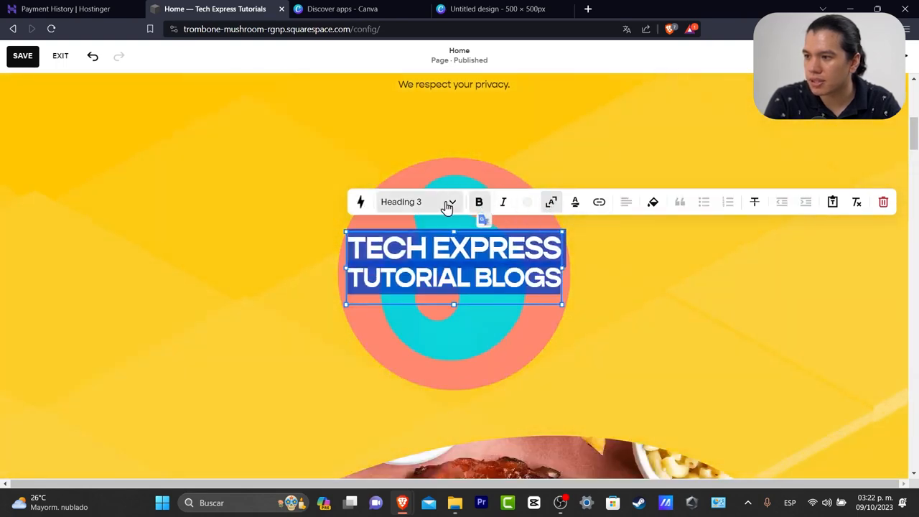
- Open the AI writing assistant on the selected logo heading, accept its introduction and view its prompt options
{"action": "left_click", "coordinate": [361, 205]}
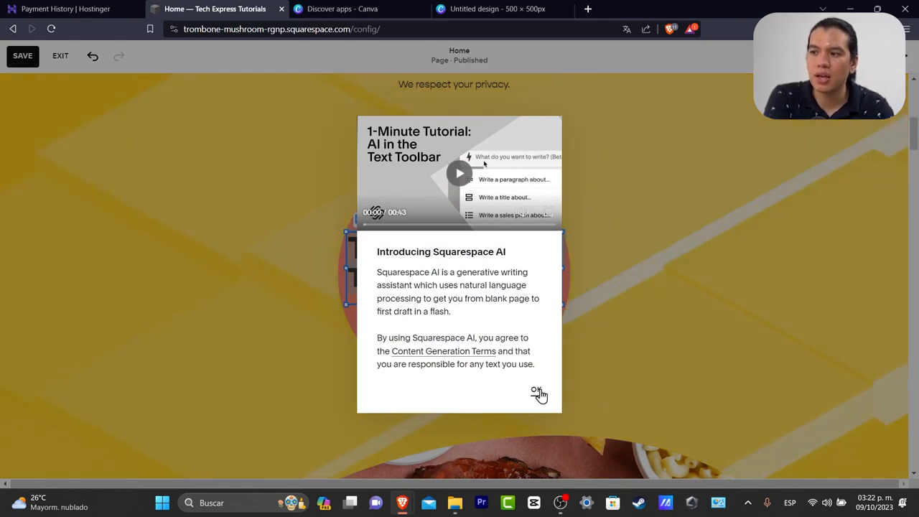
{"action": "left_click", "coordinate": [539, 392]}
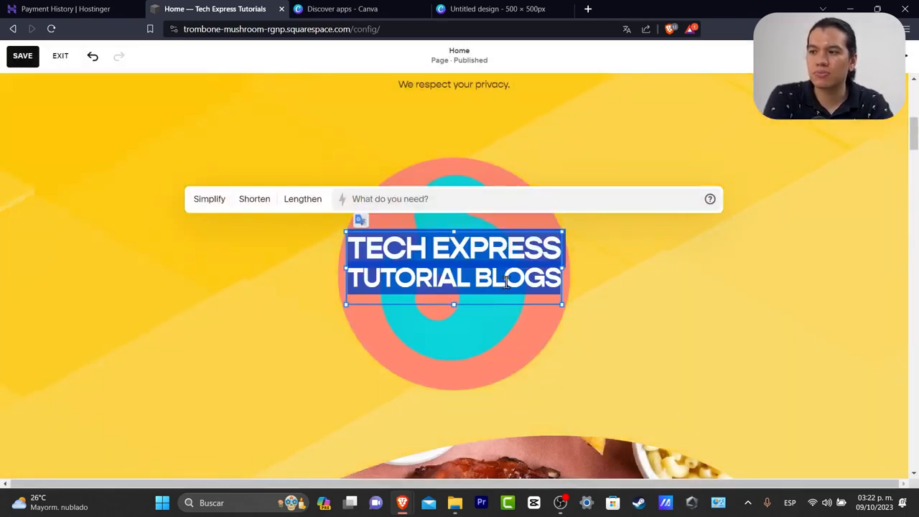
{"action": "left_click", "coordinate": [460, 200]}
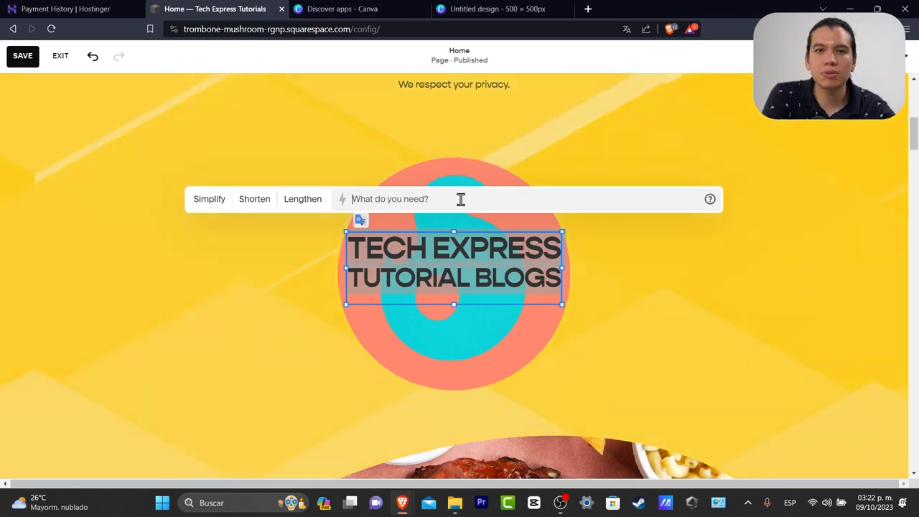
{"action": "left_click", "coordinate": [634, 309]}
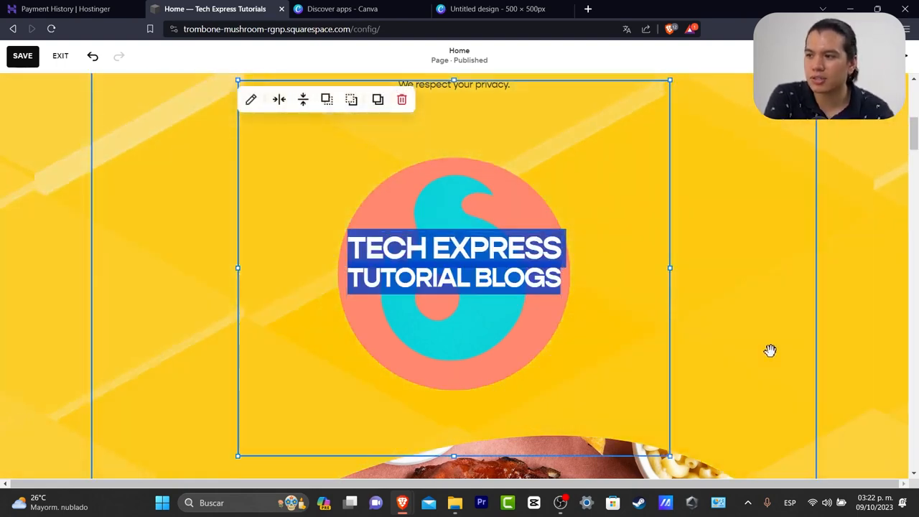
- Clear the text selection on the heading over the logo and exit the block's text editing
{"action": "left_click", "coordinate": [517, 265]}
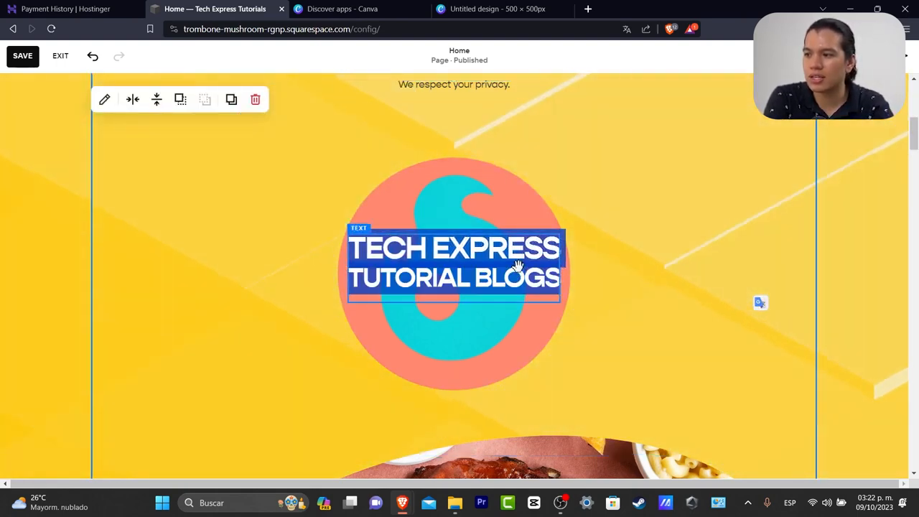
{"action": "mouse_move", "coordinate": [513, 284]}
{"action": "left_mouse_down"}
{"action": "mouse_move", "coordinate": [507, 275]}
{"action": "mouse_move", "coordinate": [527, 287]}
{"action": "left_mouse_up"}
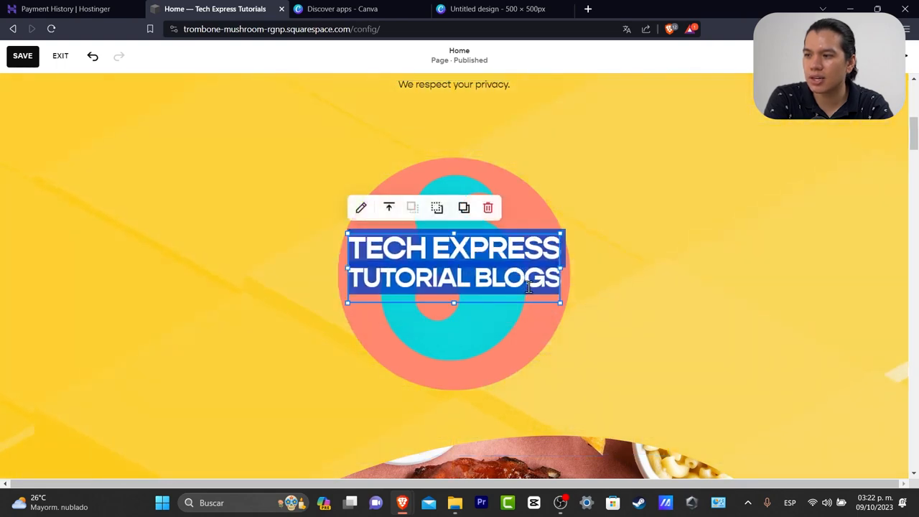
{"action": "left_click", "coordinate": [535, 245]}
{"action": "left_click", "coordinate": [874, 225]}
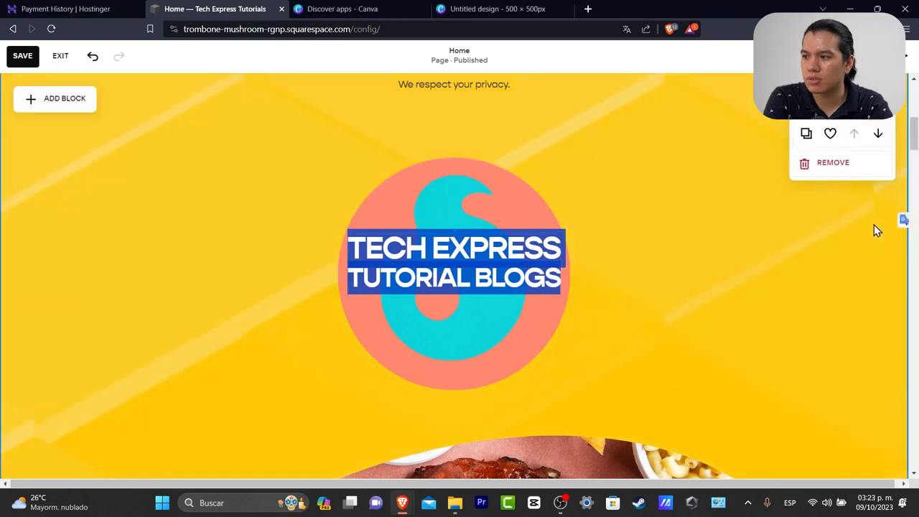
{"action": "left_click", "coordinate": [532, 248]}
{"action": "left_click", "coordinate": [423, 241]}
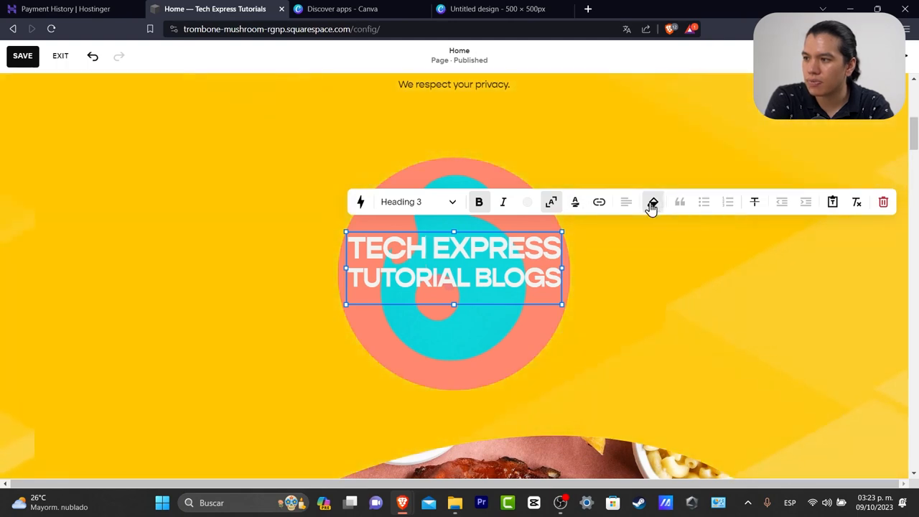
{"action": "left_click", "coordinate": [651, 207]}
{"action": "left_click", "coordinate": [667, 382]}
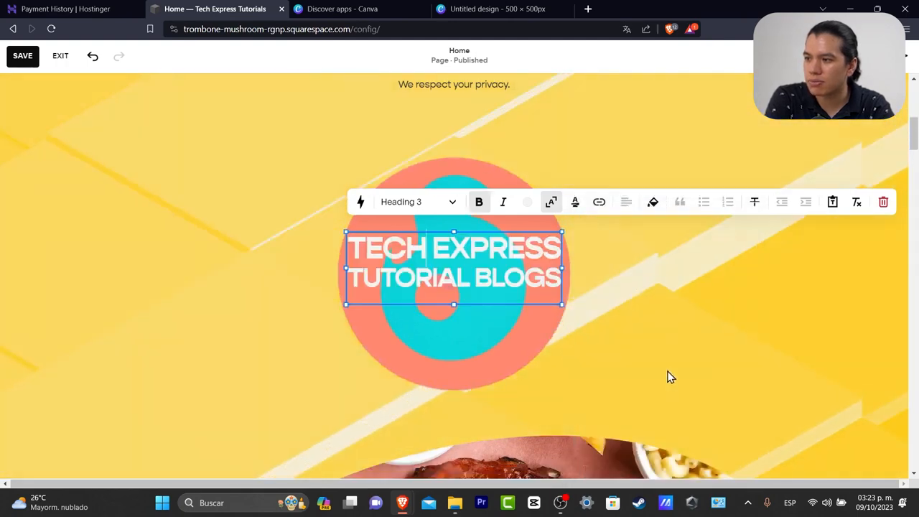
{"action": "left_click", "coordinate": [901, 253]}
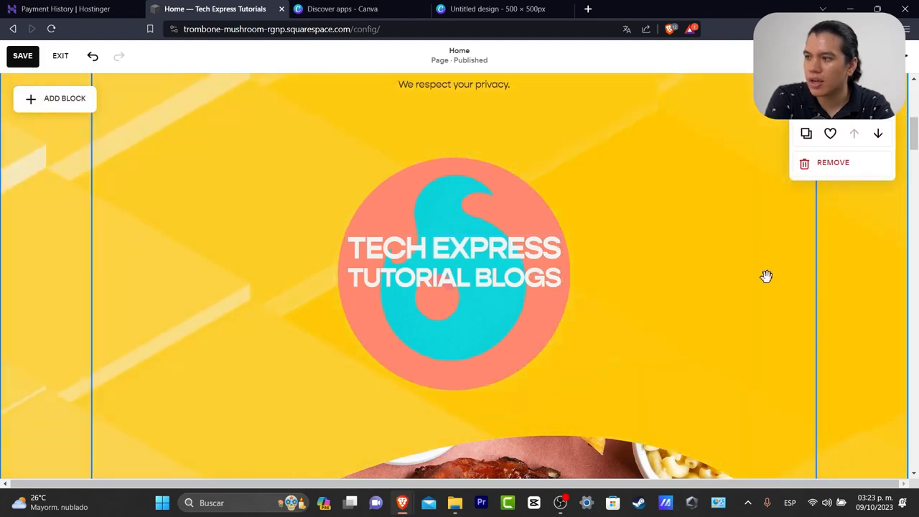
- Add a text block in the empty area below the food photo and center it horizontally
{"action": "scroll", "coordinate": [797, 283], "scroll_direction": "down", "scroll_amount": 7}
{"action": "scroll", "coordinate": [797, 285], "scroll_direction": "down", "scroll_amount": 3}
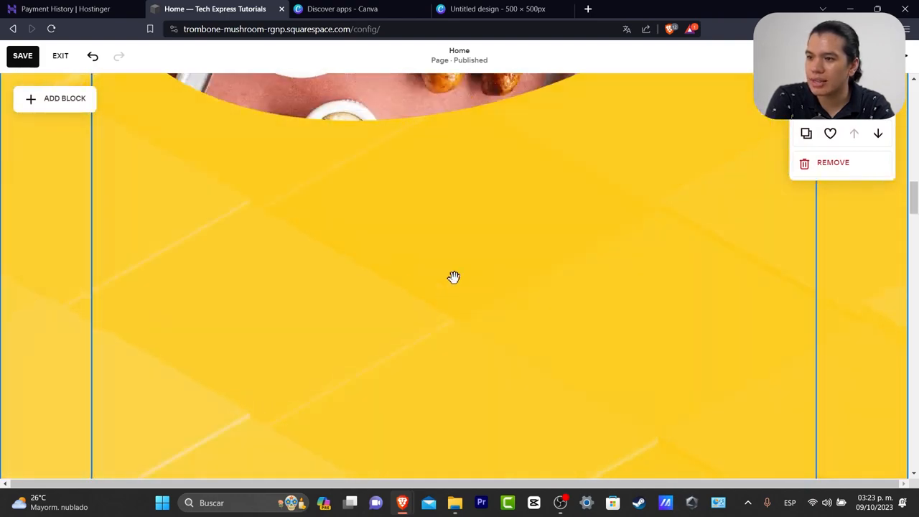
{"action": "left_click", "coordinate": [28, 98]}
{"action": "left_click", "coordinate": [72, 221]}
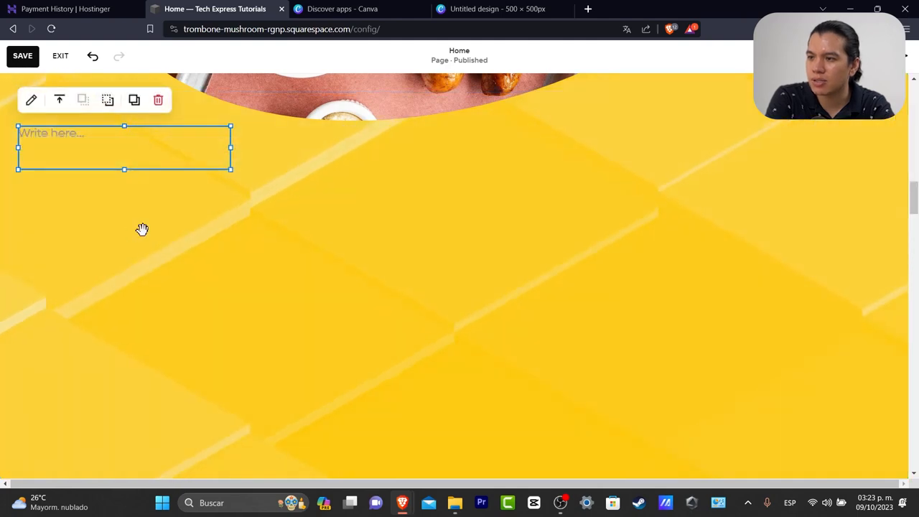
{"action": "left_click_drag", "start_coordinate": [153, 143], "coordinate": [479, 192]}
- Prompt the AI assistant for the new text block with "A SHORT DESCRIPTION FOR MY BLOG WEBSITE ABOUT VIDEO TUTORIALS THAT CAN HELP PEOPLE TO LEARN A"
{"action": "left_click", "coordinate": [414, 185]}
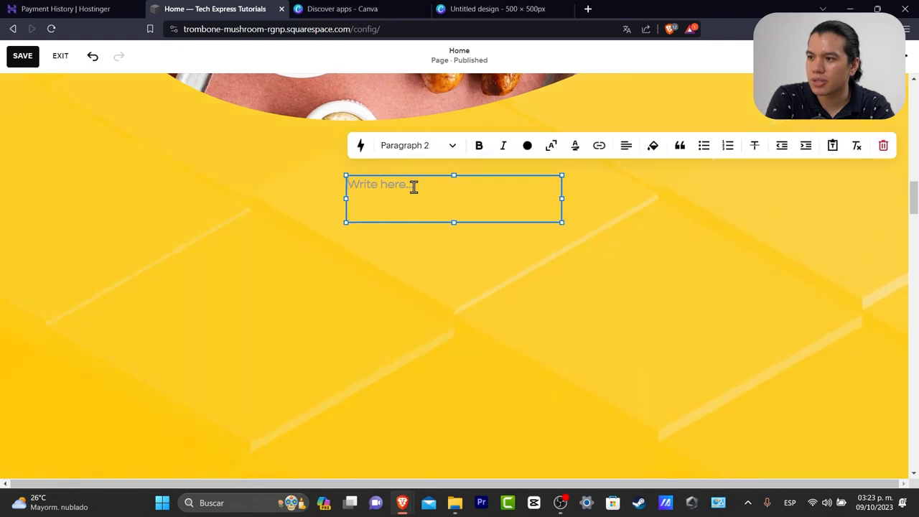
{"action": "left_click", "coordinate": [362, 146]}
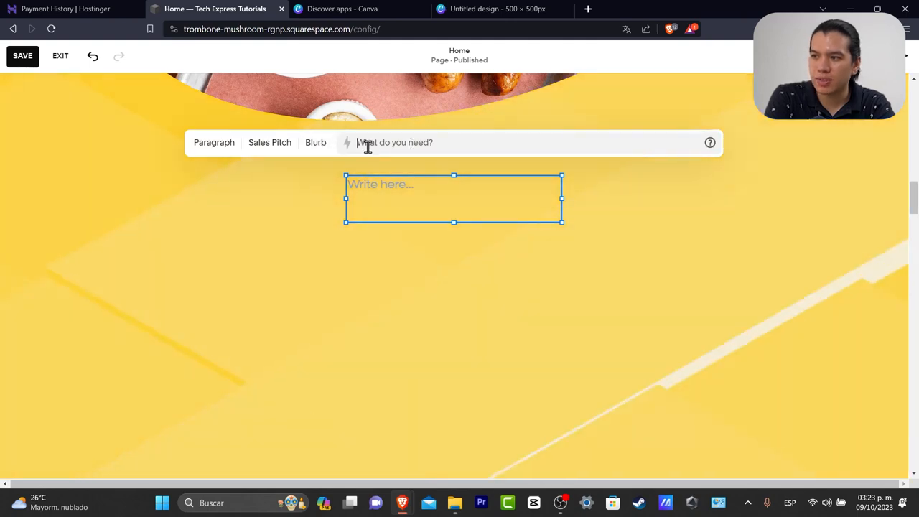
{"action": "type", "text": "A SHORT"}
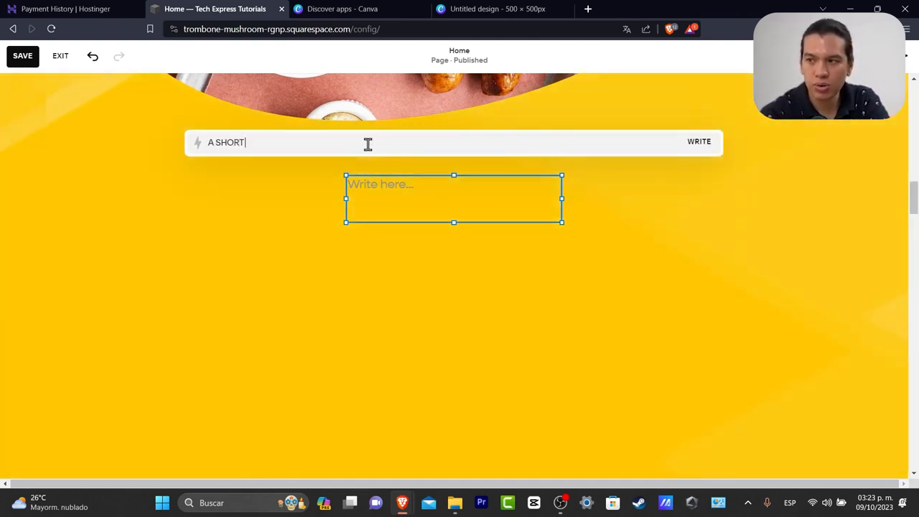
{"action": "type", "text": " DESCRIPTION FOR"}
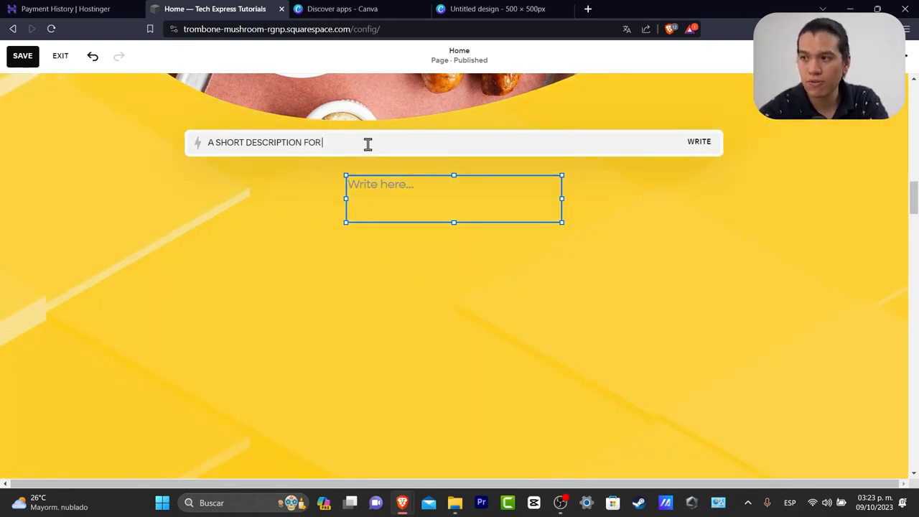
{"action": "type", "text": " MY WEBIS"}
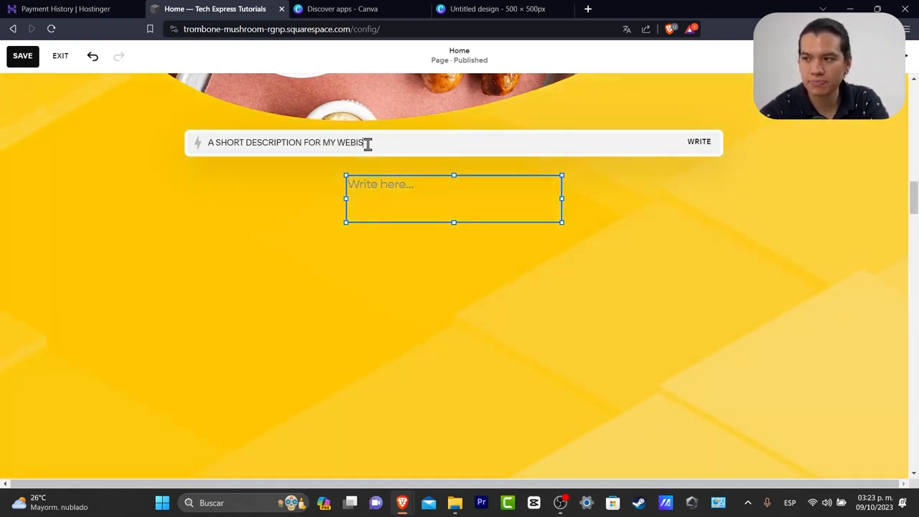
{"action": "key", "text": "BackSpace"}
{"action": "key", "text": "BackSpace"}
{"action": "key", "text": "BackSpace"}
{"action": "key", "text": "BackSpace"}
{"action": "key", "text": "BackSpace"}
{"action": "type", "text": "BLOG"}
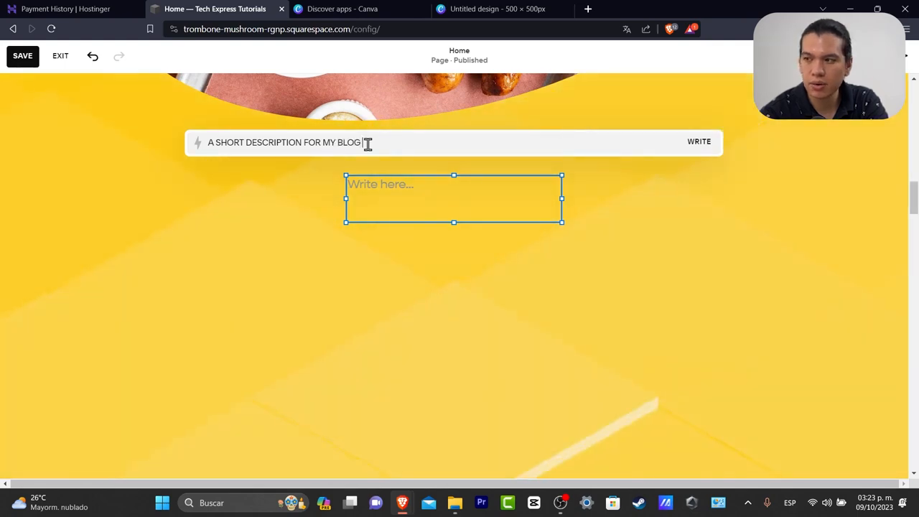
{"action": "type", "text": " WEBSITE ABOUT"}
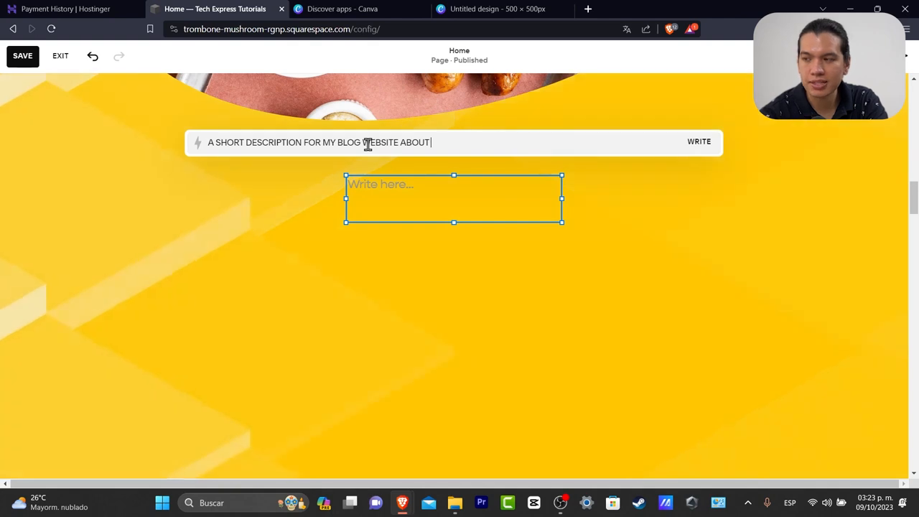
{"action": "type", "text": " TUT"}
{"action": "key", "text": "BackSpace"}
{"action": "key", "text": "BackSpace"}
{"action": "key", "text": "BackSpace"}
{"action": "type", "text": "VIDE"}
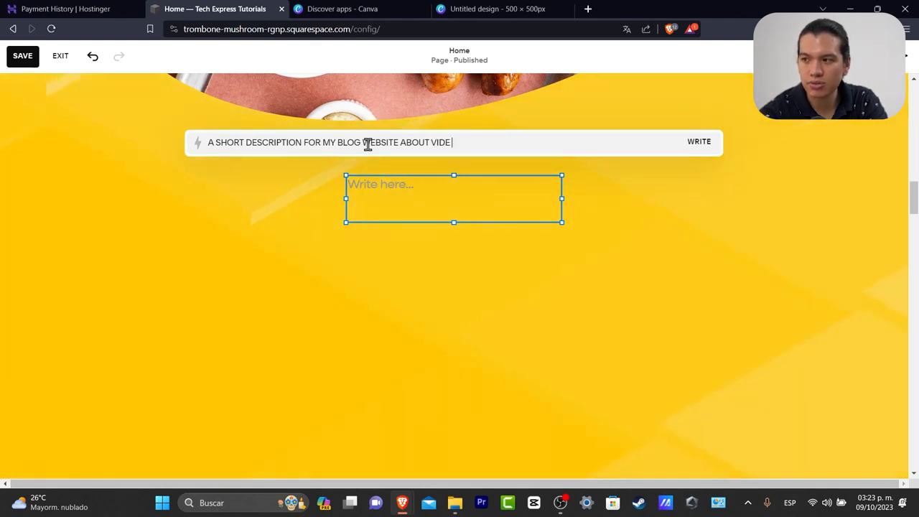
{"action": "type", "text": "O TUTORIALS THAT CAN HELP"}
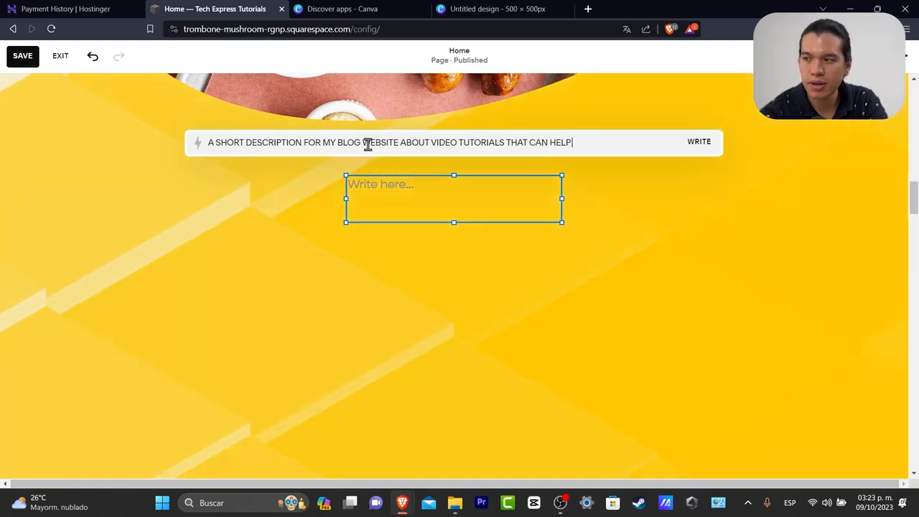
{"action": "type", "text": " PEOPLE TO"}
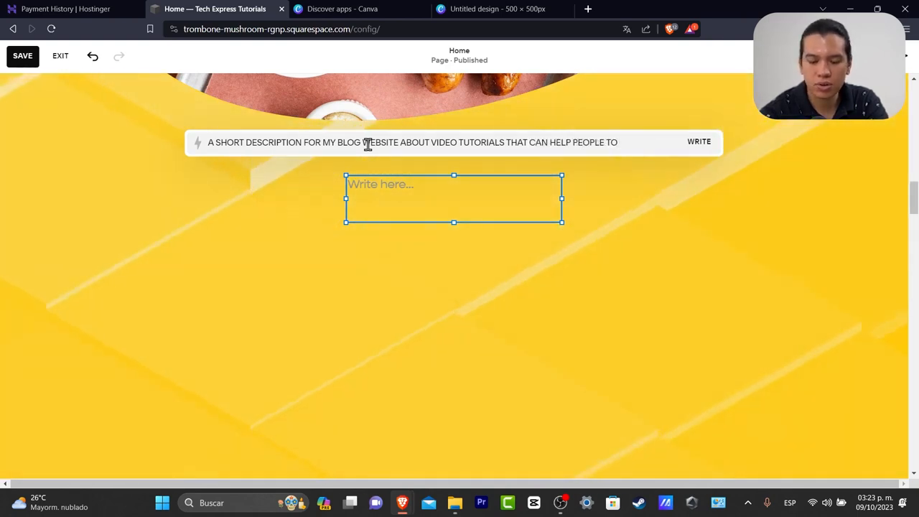
{"action": "type", "text": " LEARN A"}
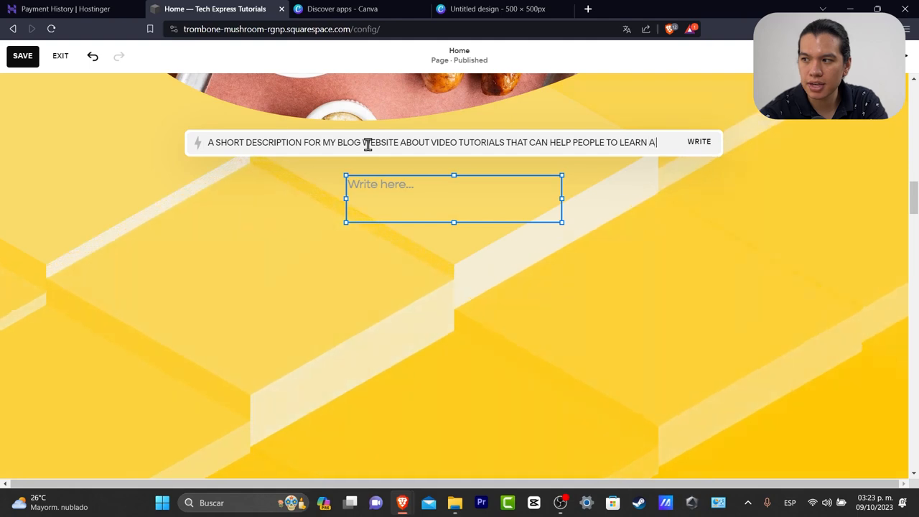
- Finish the AI writing prompt with "LOT ABOUT MARKETING, ECOMMERCE AND MORE." and generate the blog description in the text block
{"action": "type", "text": " LOT ABOUT MARKETING"}
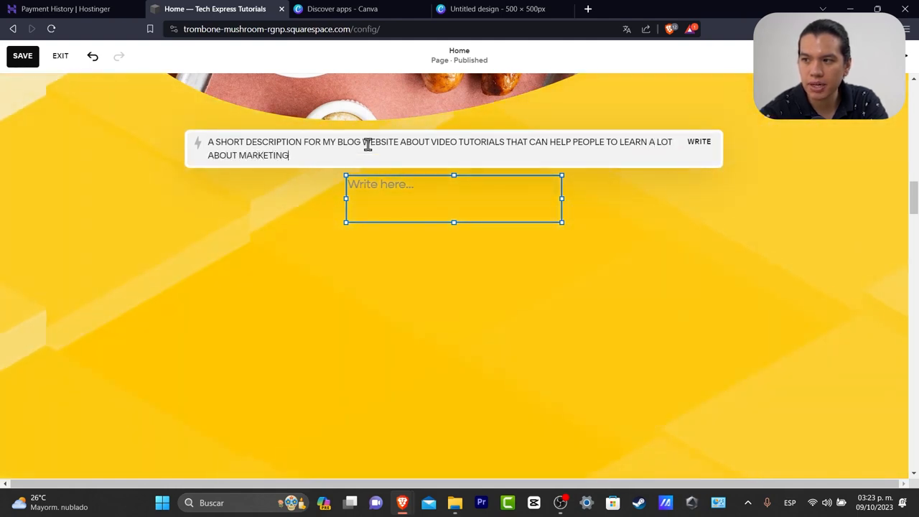
{"action": "type", "text": ", EMO"}
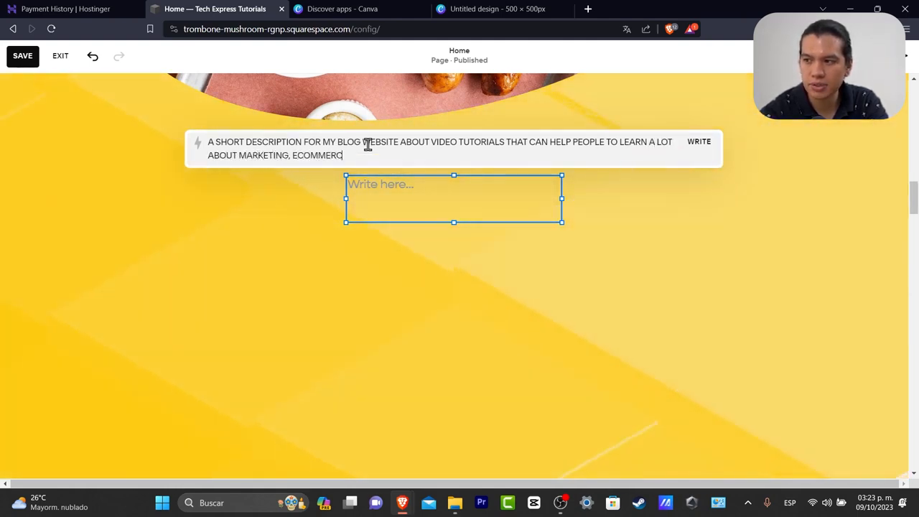
{"action": "type", "text": "E AND MORE."}
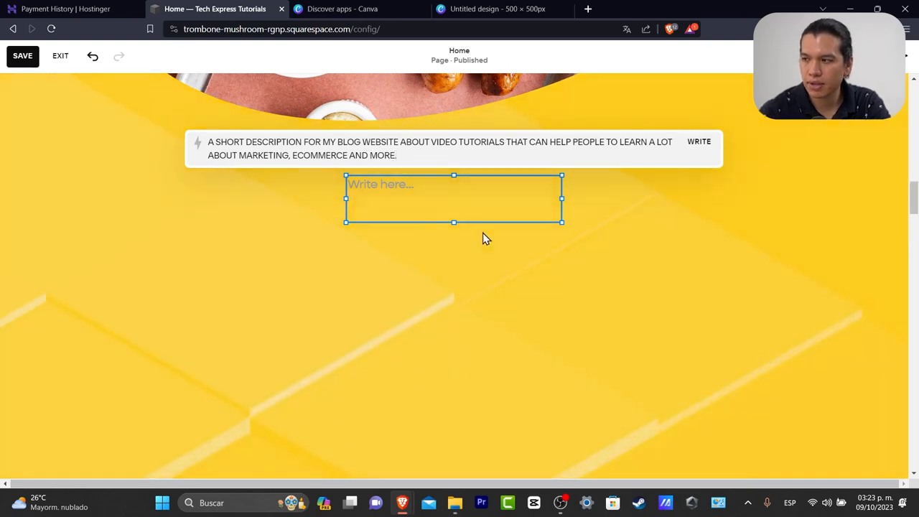
{"action": "left_click", "coordinate": [700, 142]}
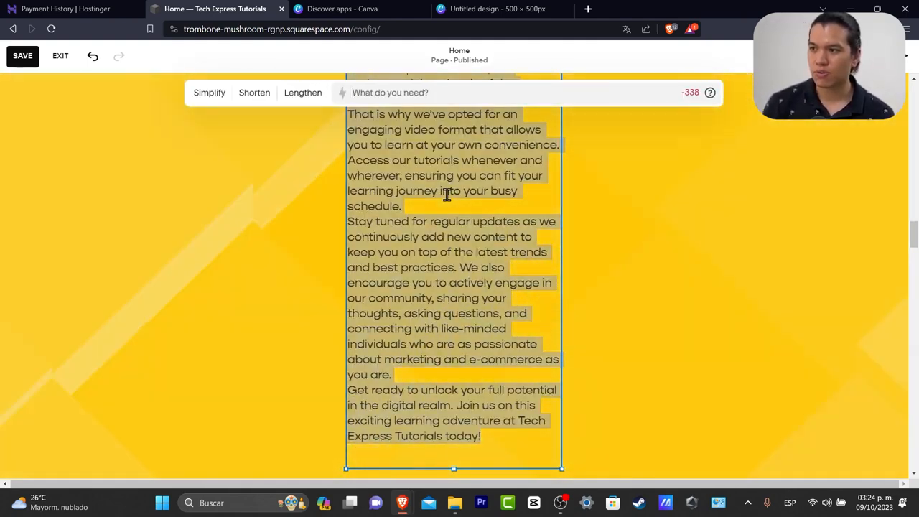
- Widen the generated text block on both sides so it spans nearly the full width of the image
{"action": "scroll", "coordinate": [630, 274], "scroll_direction": "up", "scroll_amount": 10}
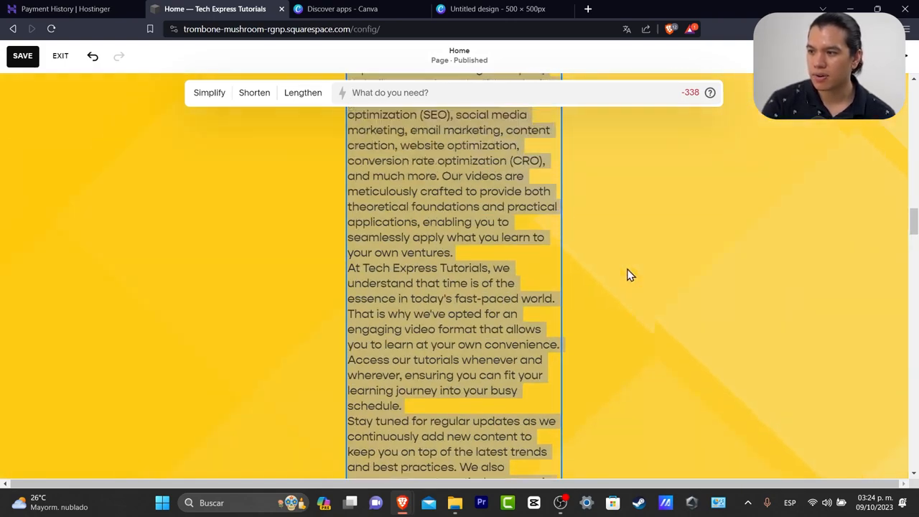
{"action": "scroll", "coordinate": [627, 275], "scroll_direction": "up", "scroll_amount": 3}
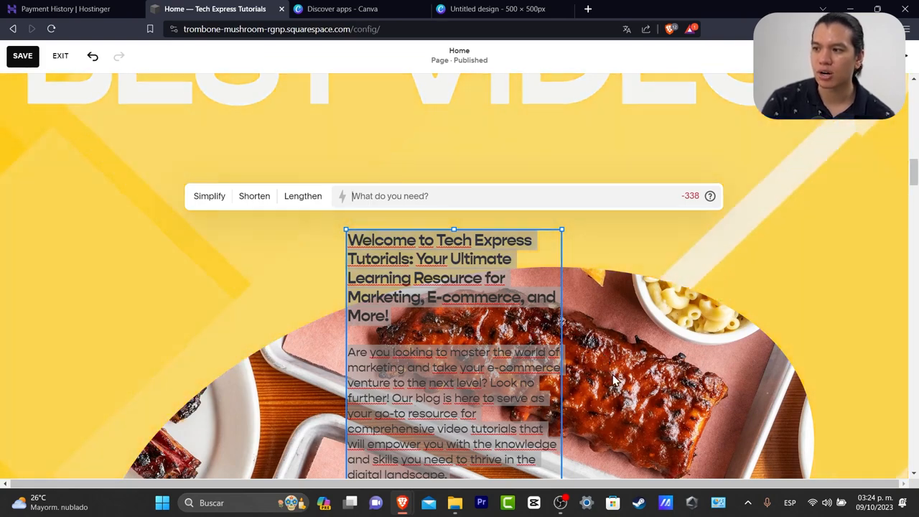
{"action": "scroll", "coordinate": [613, 380], "scroll_direction": "down", "scroll_amount": 5}
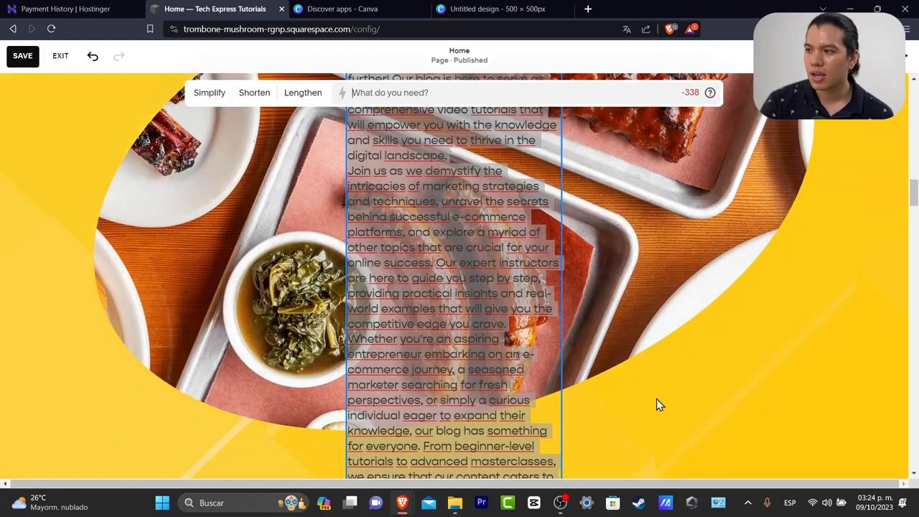
{"action": "scroll", "coordinate": [656, 404], "scroll_direction": "down", "scroll_amount": 2}
{"action": "left_click", "coordinate": [606, 365]}
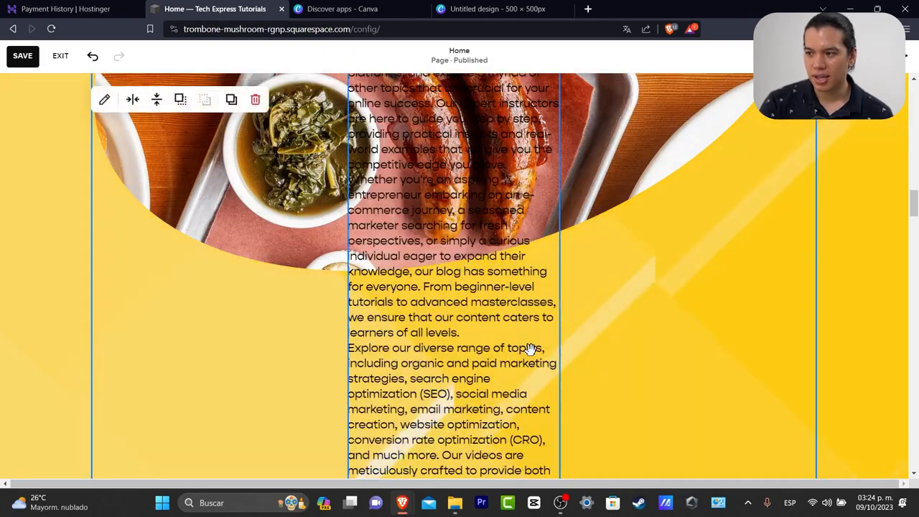
{"action": "left_click_drag", "start_coordinate": [560, 350], "coordinate": [780, 350]}
{"action": "left_click_drag", "start_coordinate": [347, 342], "coordinate": [91, 349]}
- Center-align the whole generated description, including its heading
{"action": "scroll", "coordinate": [275, 328], "scroll_direction": "up", "scroll_amount": 5}
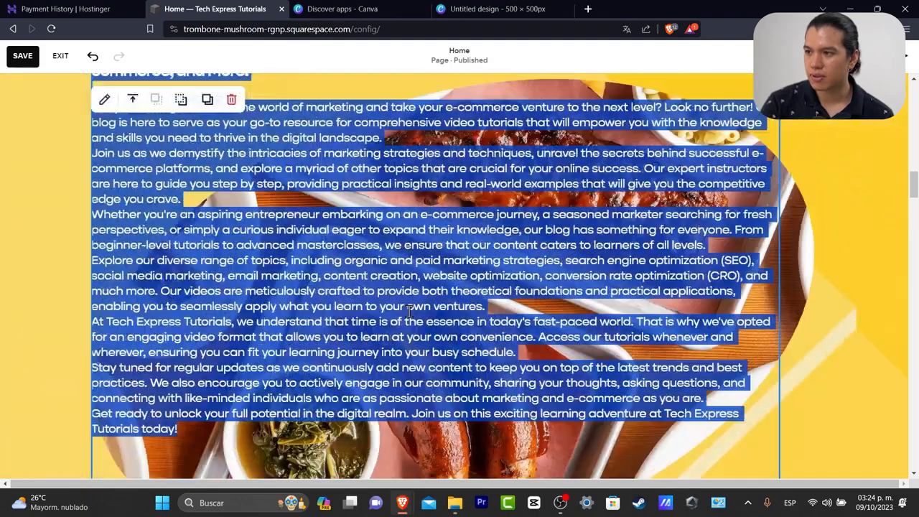
{"action": "left_click", "coordinate": [106, 206]}
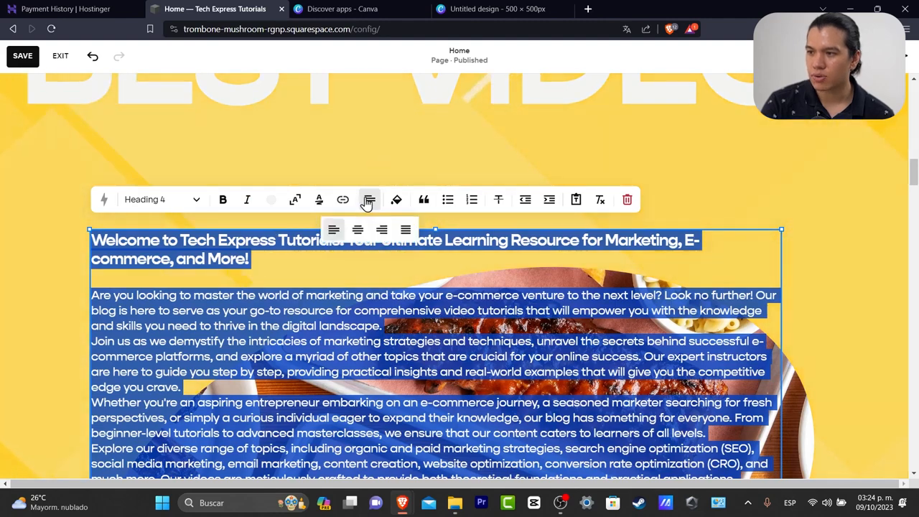
{"action": "left_click", "coordinate": [358, 229]}
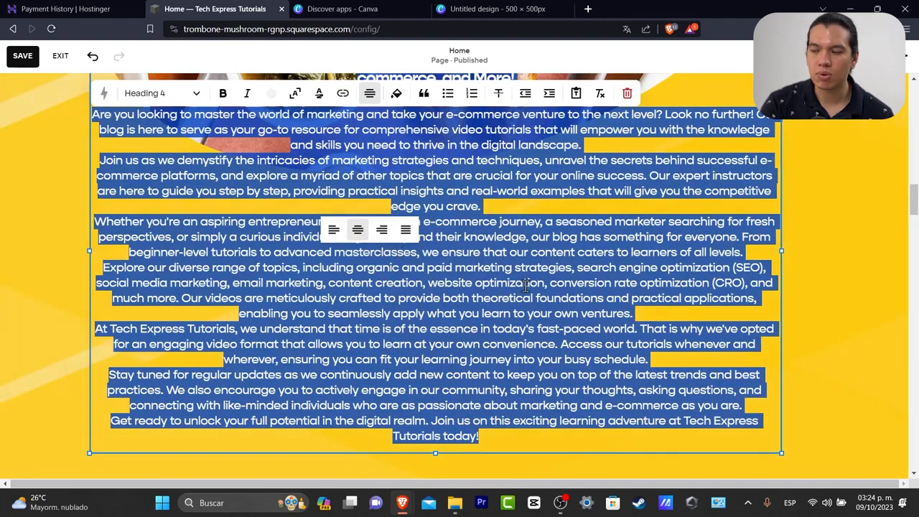
{"action": "scroll", "coordinate": [692, 326], "scroll_direction": "down", "scroll_amount": 2}
{"action": "key", "text": "Escape"}
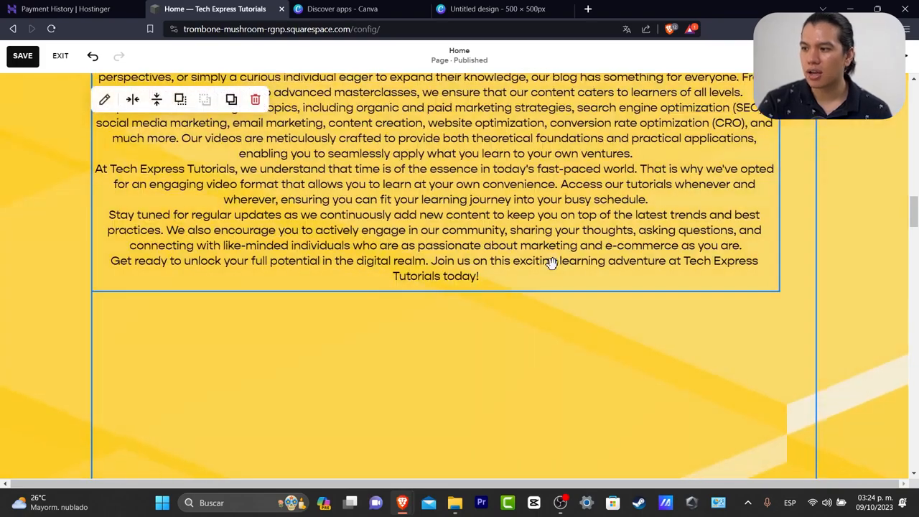
- Extend the description block to the image's right edge and move the block below the food image
{"action": "scroll", "coordinate": [602, 240], "scroll_direction": "up", "scroll_amount": 6}
{"action": "scroll", "coordinate": [602, 237], "scroll_direction": "down", "scroll_amount": 2}
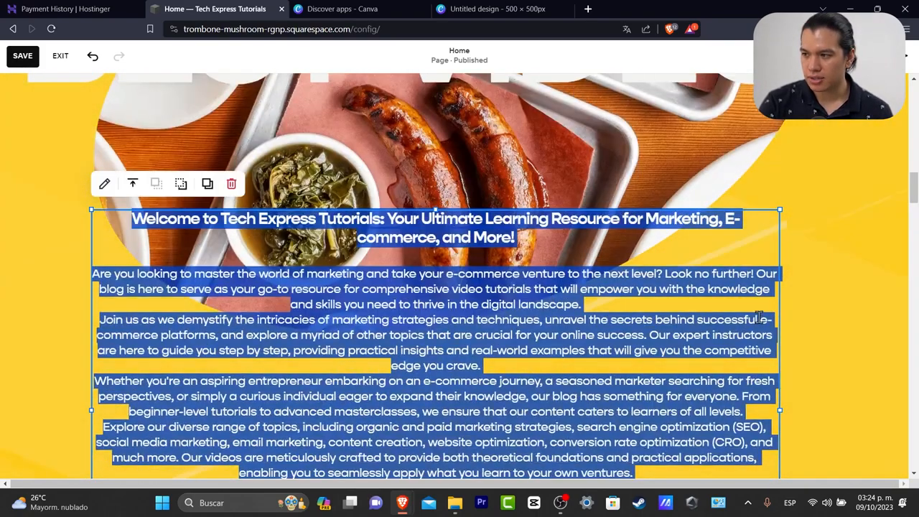
{"action": "left_click", "coordinate": [808, 265]}
{"action": "left_click", "coordinate": [732, 254]}
{"action": "left_click", "coordinate": [732, 258]}
{"action": "left_click_drag", "start_coordinate": [765, 273], "coordinate": [782, 289]}
{"action": "left_click", "coordinate": [813, 239]}
{"action": "left_click", "coordinate": [736, 273]}
{"action": "left_click_drag", "start_coordinate": [736, 271], "coordinate": [730, 401]}
{"action": "scroll", "coordinate": [628, 287], "scroll_direction": "down", "scroll_amount": 2}
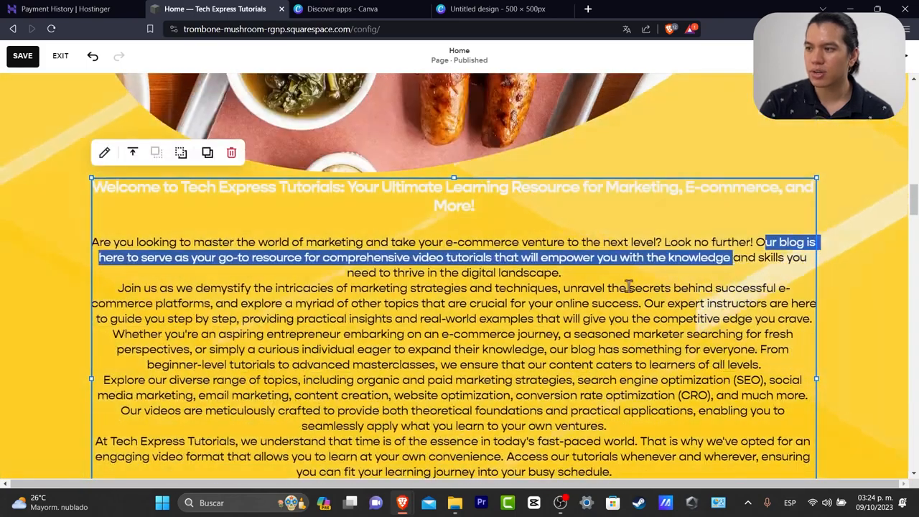
- Move the description block slightly lower to leave more space beneath the image
{"action": "left_click", "coordinate": [838, 290]}
{"action": "left_click", "coordinate": [573, 208]}
{"action": "left_click", "coordinate": [577, 239]}
{"action": "left_click_drag", "start_coordinate": [578, 242], "coordinate": [582, 223]}
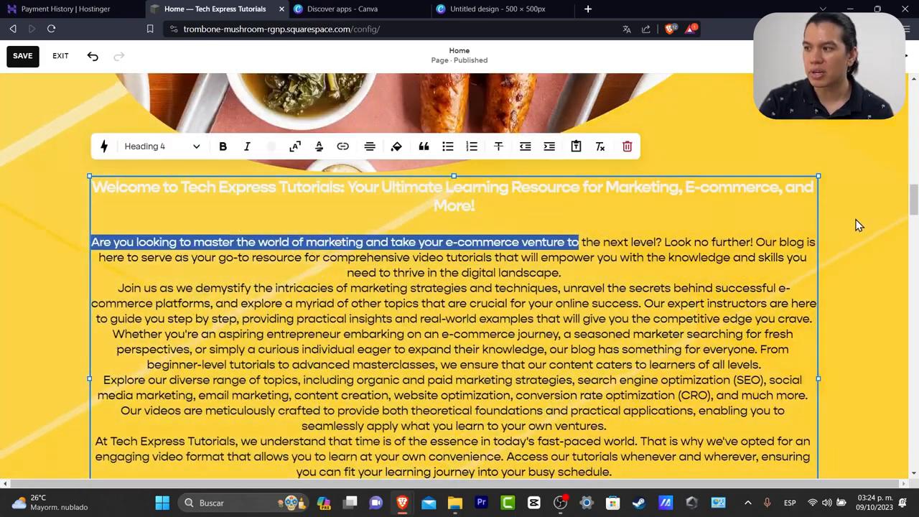
{"action": "left_click", "coordinate": [854, 225]}
{"action": "left_click_drag", "start_coordinate": [601, 180], "coordinate": [564, 242]}
- Scale the "Welcome to Tech Express Tutorials" heading so it fits the block's width on one line
{"action": "triple_click", "coordinate": [564, 242]}
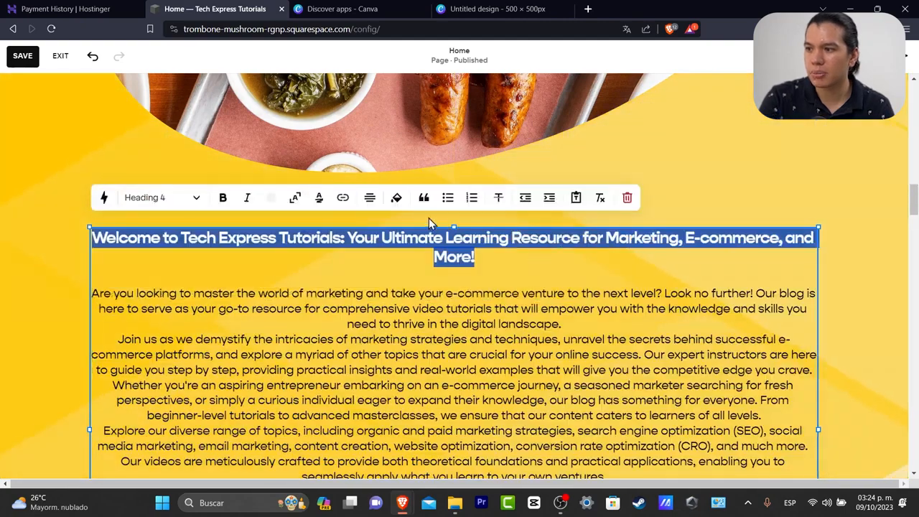
{"action": "left_click", "coordinate": [292, 201]}
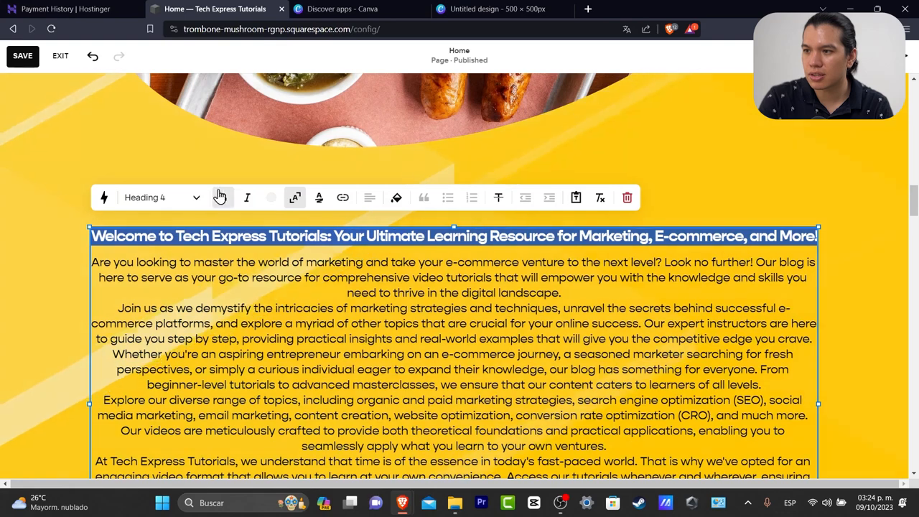
{"action": "left_click", "coordinate": [397, 201]}
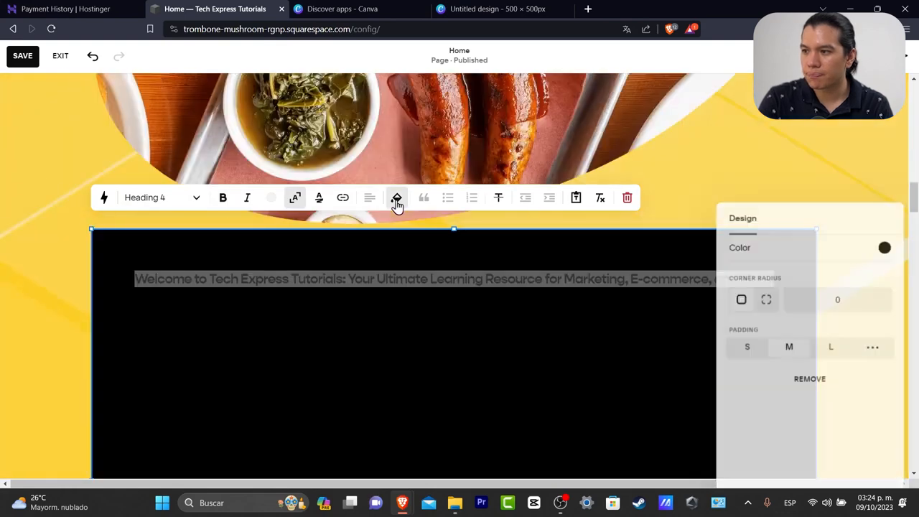
{"action": "left_click", "coordinate": [810, 379]}
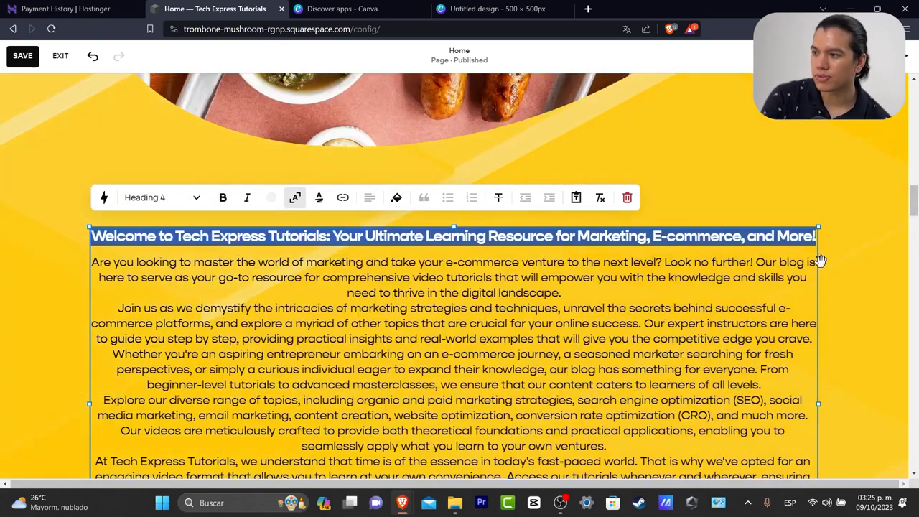
{"action": "left_click", "coordinate": [864, 244]}
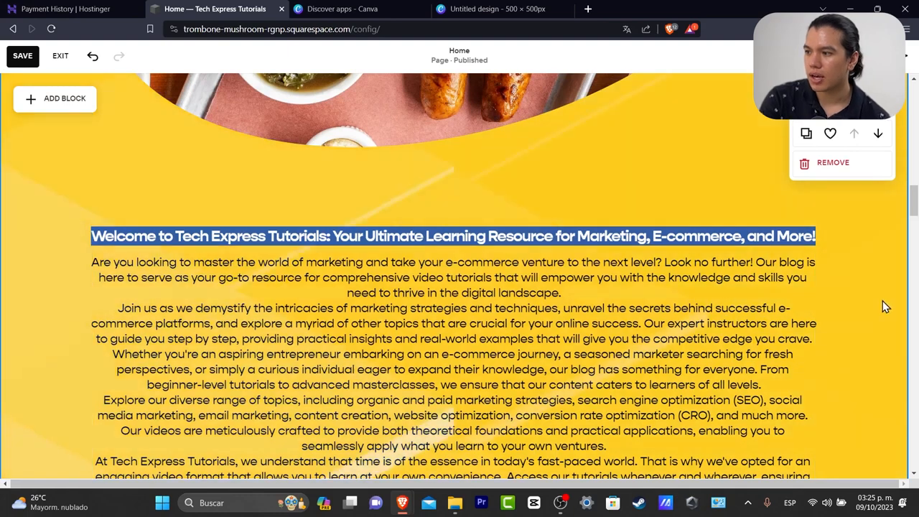
{"action": "left_click", "coordinate": [628, 225]}
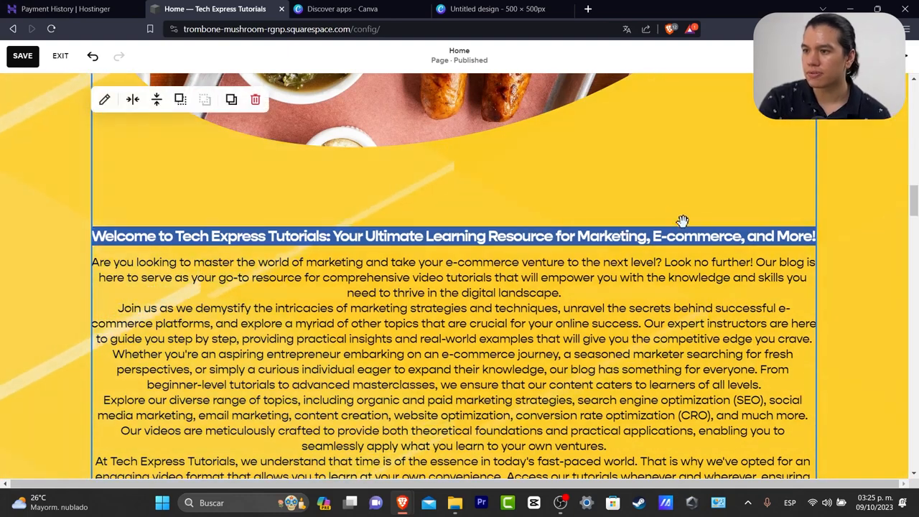
{"action": "left_click", "coordinate": [854, 272]}
{"action": "left_click", "coordinate": [735, 237]}
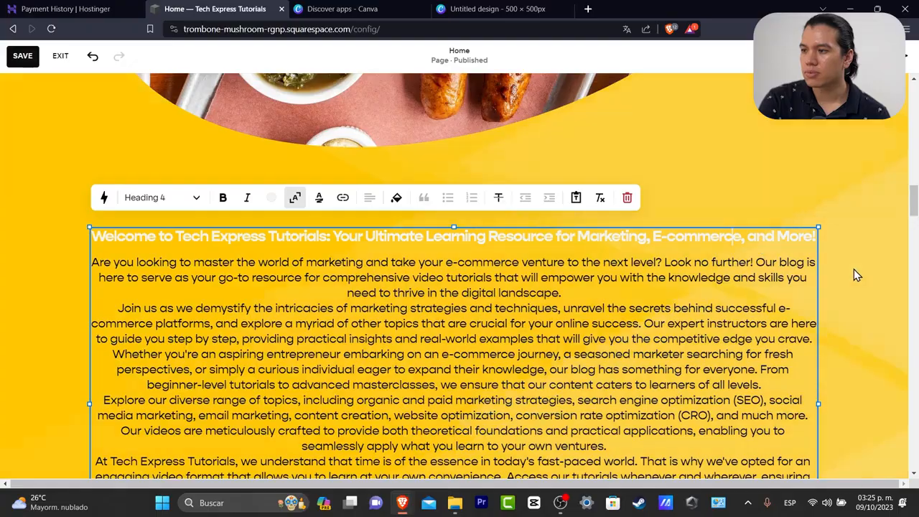
- Examine the yellow section's layout from the BBQ Sauce section beneath it up to the Subscribe form
{"action": "scroll", "coordinate": [853, 275], "scroll_direction": "down", "scroll_amount": 7}
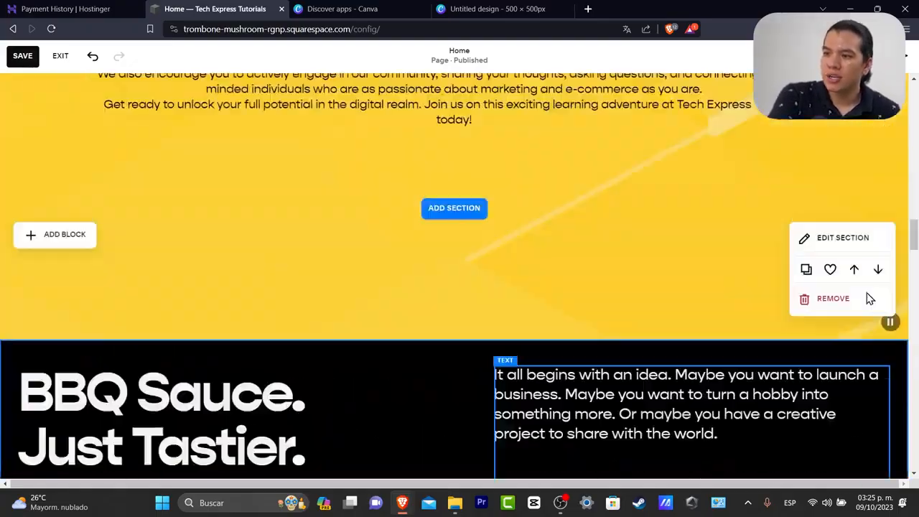
{"action": "scroll", "coordinate": [869, 297], "scroll_direction": "up", "scroll_amount": 4}
{"action": "scroll", "coordinate": [874, 284], "scroll_direction": "down", "scroll_amount": 2}
{"action": "left_click", "coordinate": [646, 221]}
{"action": "scroll", "coordinate": [767, 247], "scroll_direction": "up", "scroll_amount": 10}
{"action": "scroll", "coordinate": [768, 241], "scroll_direction": "up", "scroll_amount": 6}
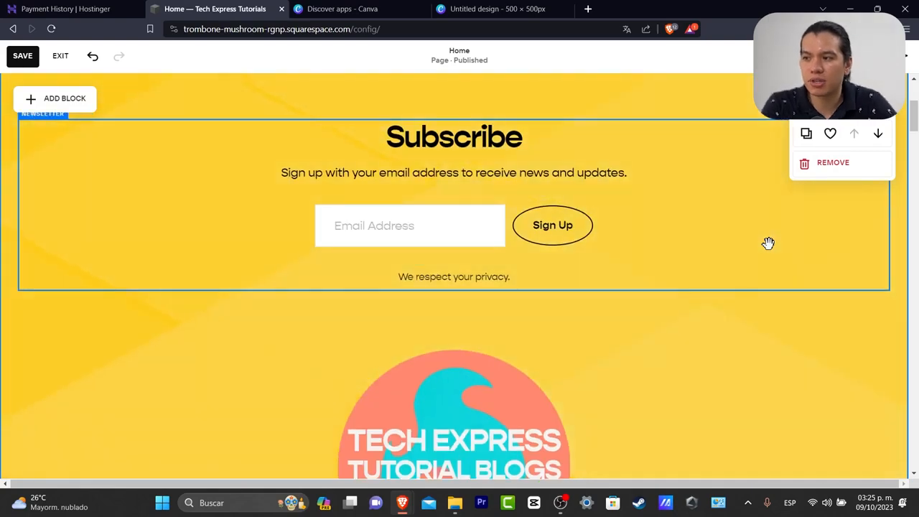
- Start replacing the food image behind "MAKE THE BEST VIDEOS" with a picture from the image library
{"action": "scroll", "coordinate": [767, 242], "scroll_direction": "down", "scroll_amount": 8}
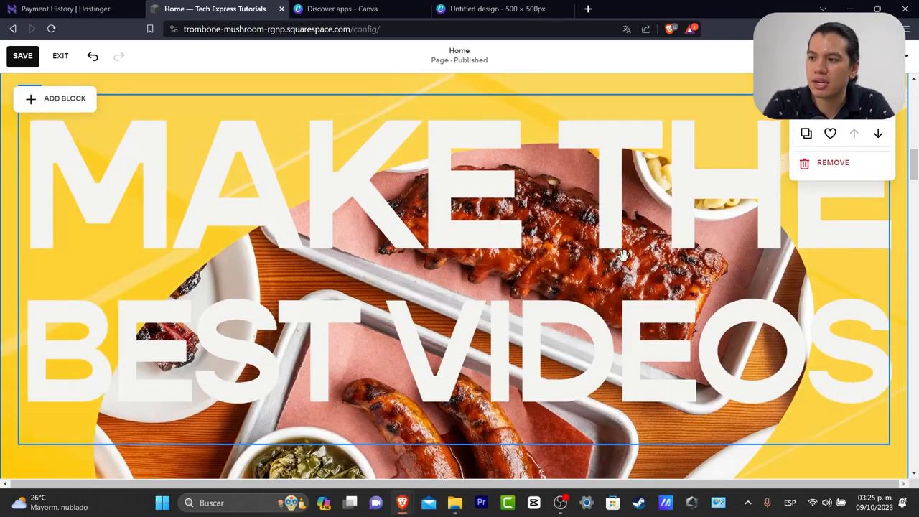
{"action": "scroll", "coordinate": [709, 269], "scroll_direction": "down", "scroll_amount": 2}
{"action": "left_click", "coordinate": [96, 138]}
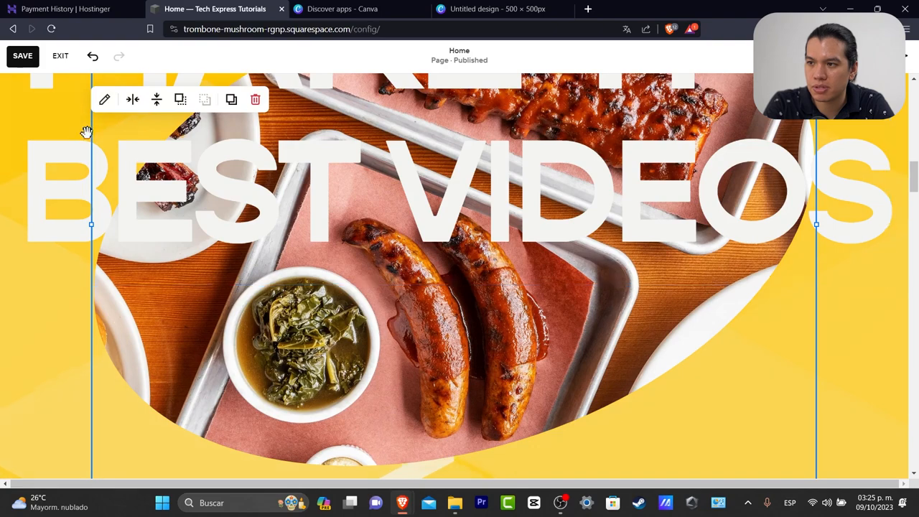
{"action": "left_click", "coordinate": [104, 101]}
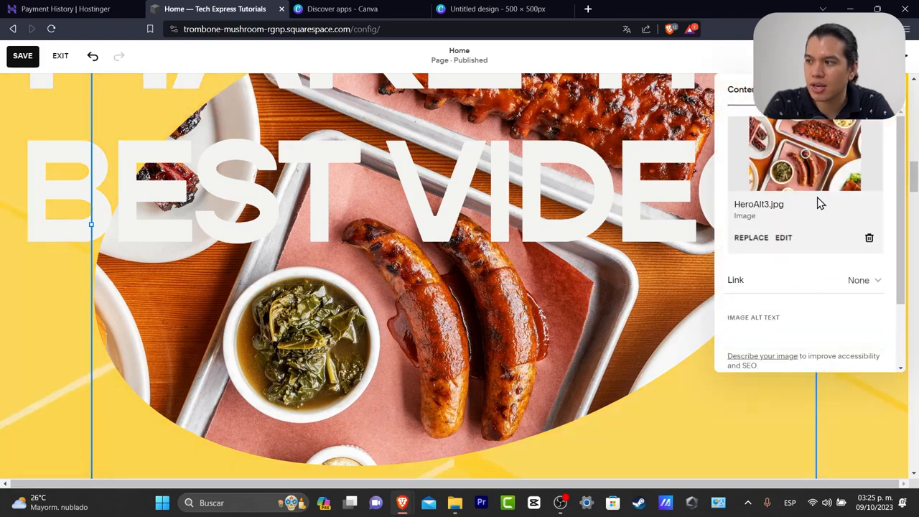
{"action": "left_click", "coordinate": [749, 237]}
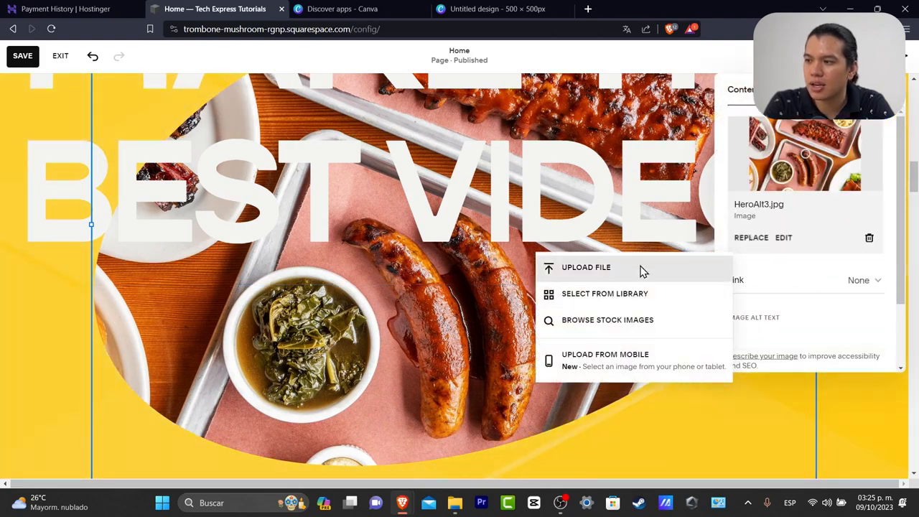
{"action": "left_click", "coordinate": [659, 295]}
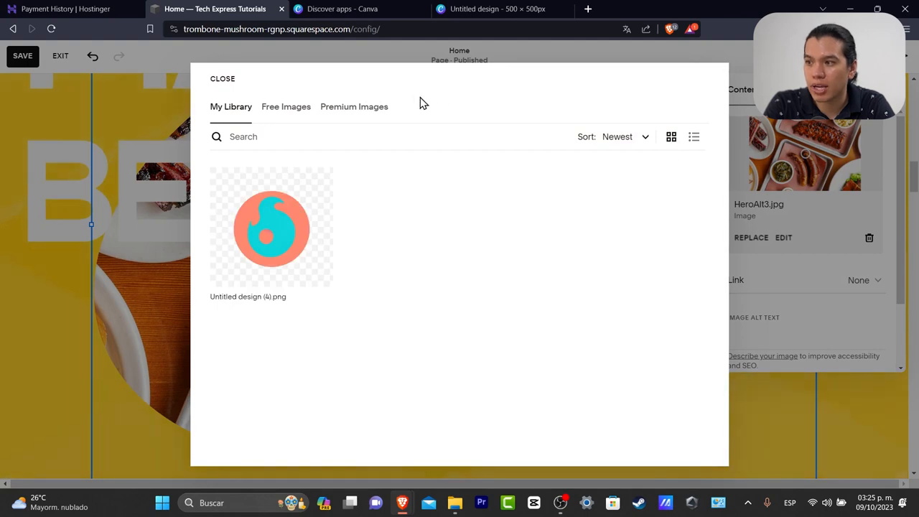
- Search the free images for MARKETING and use the photo of hands typing on a laptop as the replacement
{"action": "left_click", "coordinate": [298, 115]}
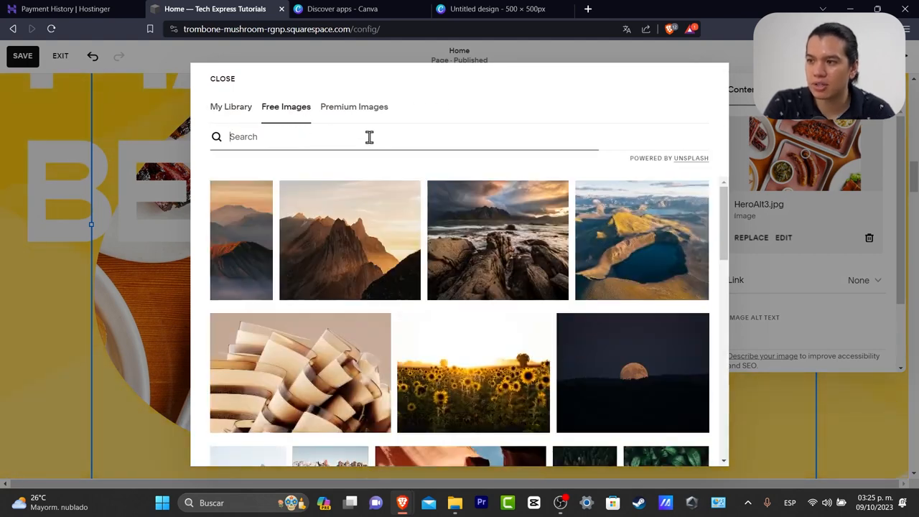
{"action": "left_click", "coordinate": [369, 136]}
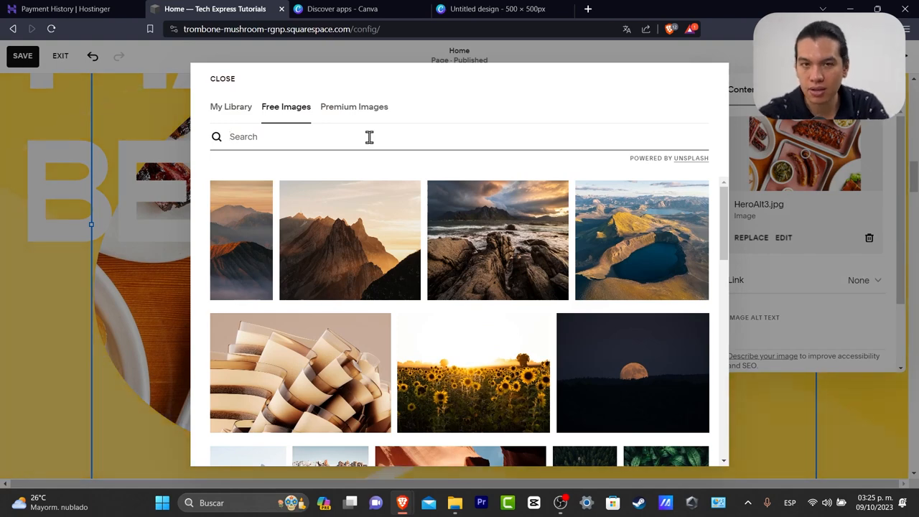
{"action": "type", "text": "MARKET"}
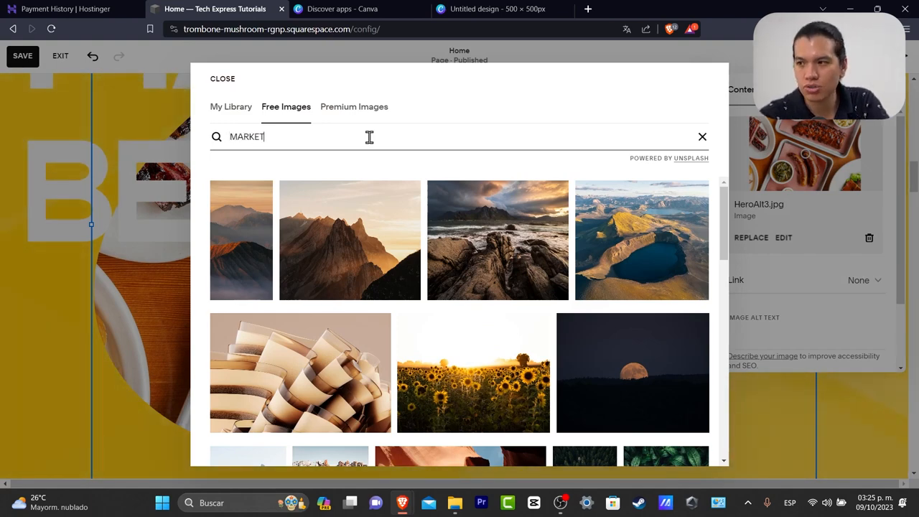
{"action": "type", "text": "ING"}
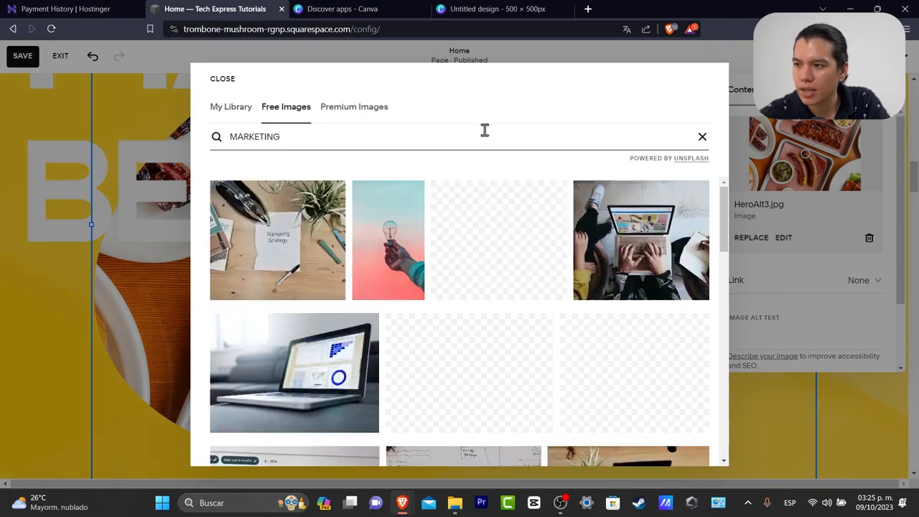
{"action": "left_click", "coordinate": [650, 264]}
{"action": "left_click", "coordinate": [652, 316]}
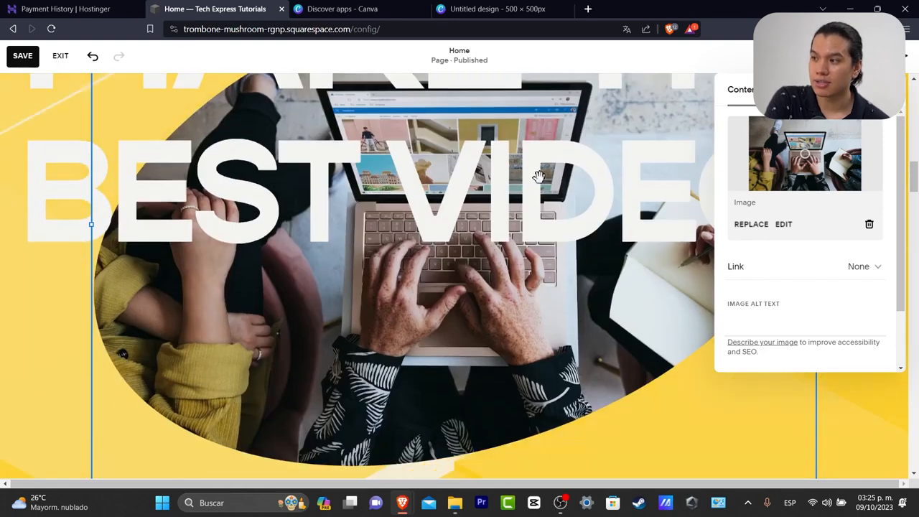
- Examine the laptop image's design options and the yellow section's format, background and color settings
{"action": "left_click", "coordinate": [785, 90]}
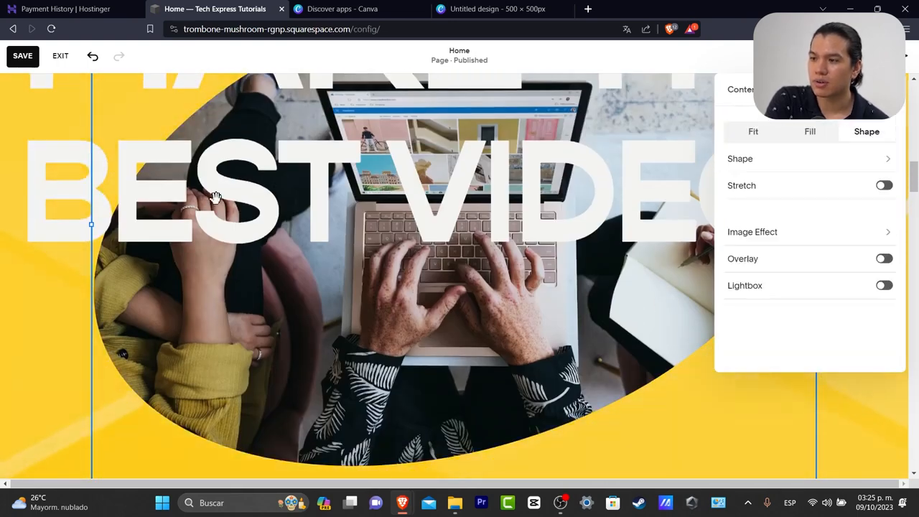
{"action": "left_click", "coordinate": [47, 189]}
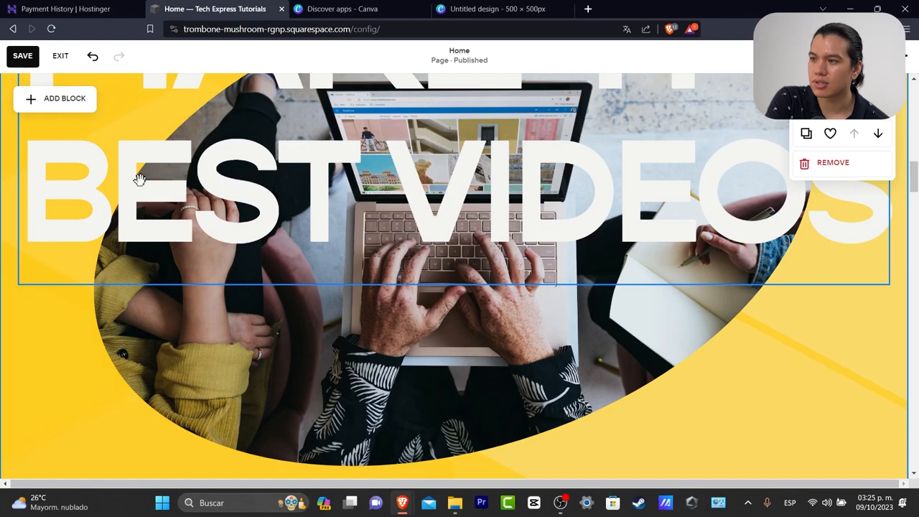
{"action": "left_click", "coordinate": [834, 106]}
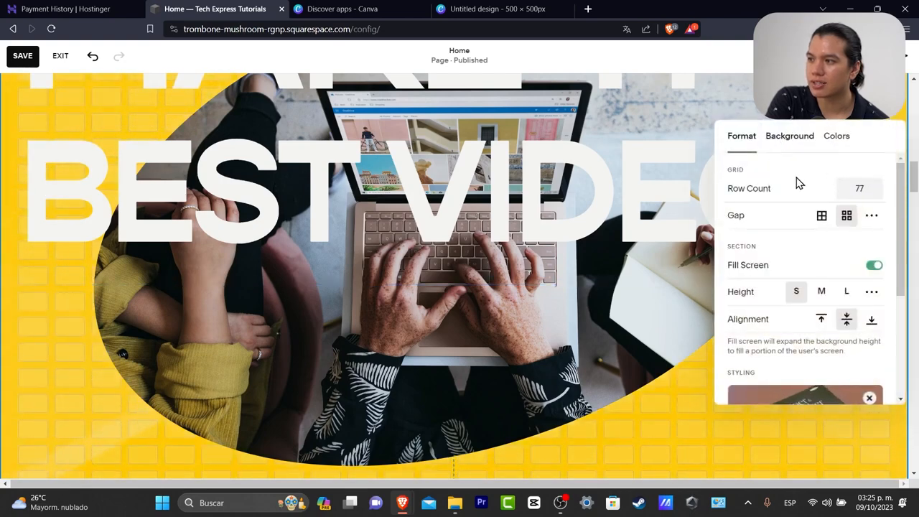
{"action": "scroll", "coordinate": [760, 337], "scroll_direction": "down", "scroll_amount": 5}
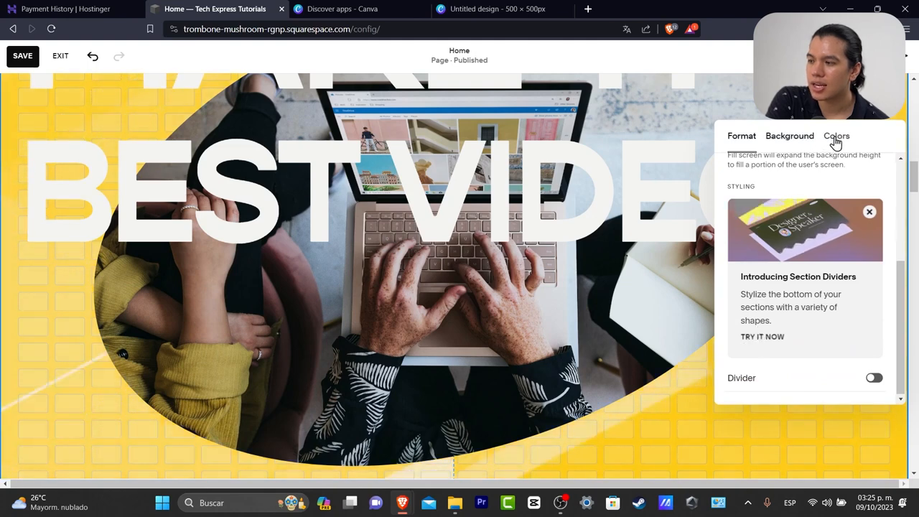
{"action": "left_click", "coordinate": [790, 135]}
{"action": "scroll", "coordinate": [864, 290], "scroll_direction": "down", "scroll_amount": 1}
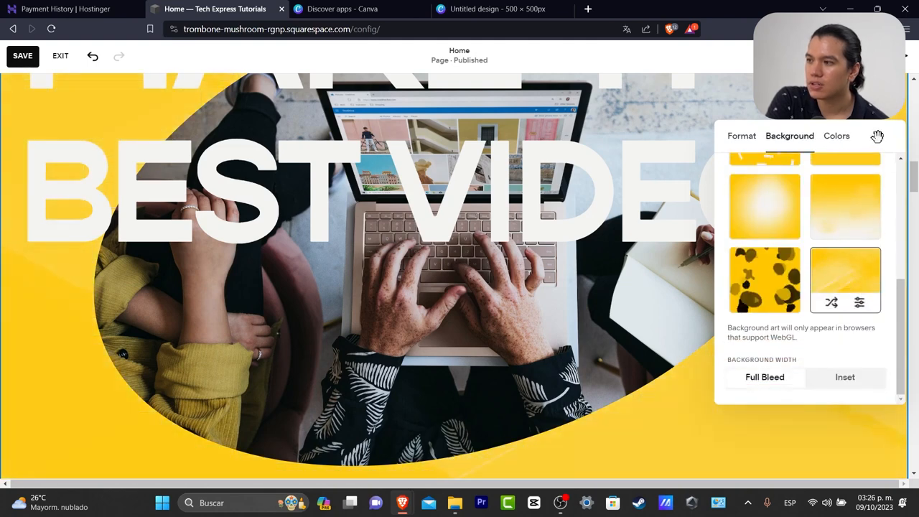
{"action": "left_click", "coordinate": [838, 140]}
{"action": "left_click", "coordinate": [743, 140]}
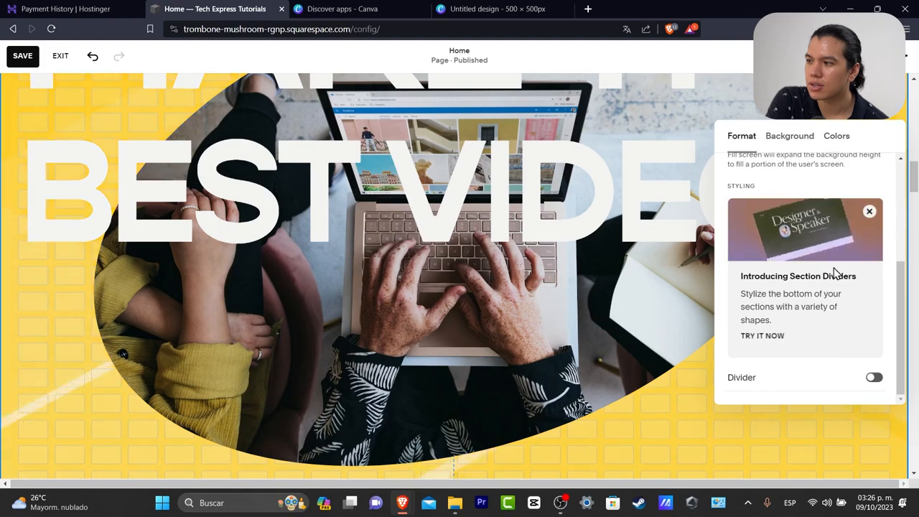
{"action": "scroll", "coordinate": [836, 273], "scroll_direction": "up", "scroll_amount": 5}
{"action": "left_click", "coordinate": [556, 279]}
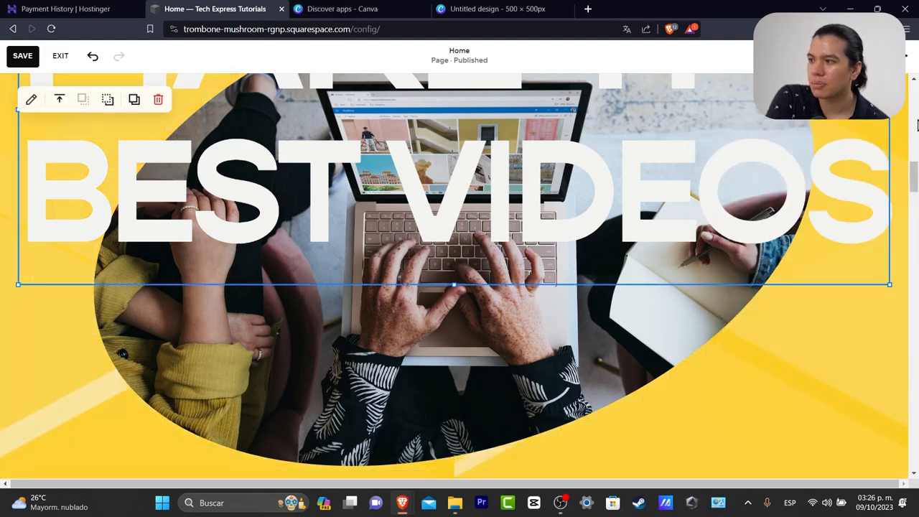
- Review the page's sections from the Subscribe form down to the sauce products and the barbecue ribs photo
{"action": "scroll", "coordinate": [852, 244], "scroll_direction": "up", "scroll_amount": 6}
{"action": "scroll", "coordinate": [852, 269], "scroll_direction": "up", "scroll_amount": 6}
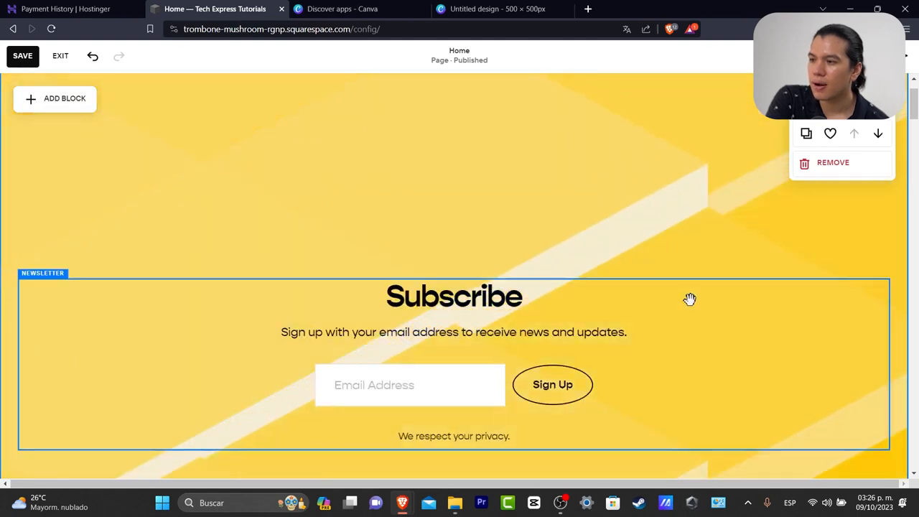
{"action": "left_click", "coordinate": [689, 299]}
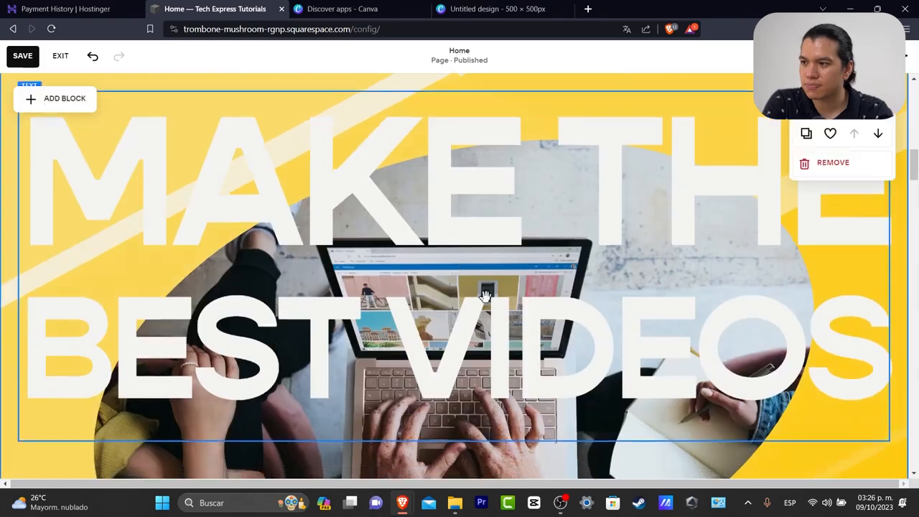
{"action": "scroll", "coordinate": [485, 295], "scroll_direction": "down", "scroll_amount": 15}
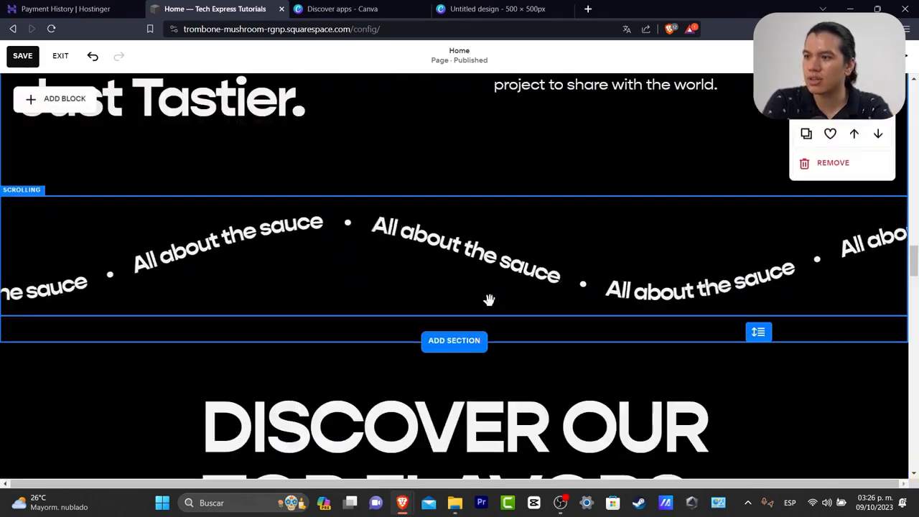
{"action": "scroll", "coordinate": [488, 300], "scroll_direction": "down", "scroll_amount": 10}
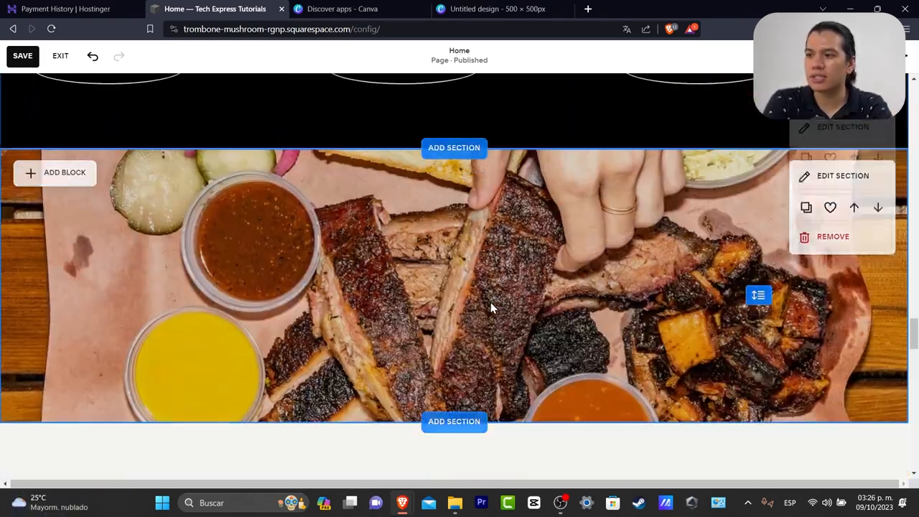
{"action": "scroll", "coordinate": [488, 300], "scroll_direction": "up", "scroll_amount": 8}
{"action": "scroll", "coordinate": [488, 299], "scroll_direction": "up", "scroll_amount": 2}
{"action": "scroll", "coordinate": [487, 300], "scroll_direction": "down", "scroll_amount": 3}
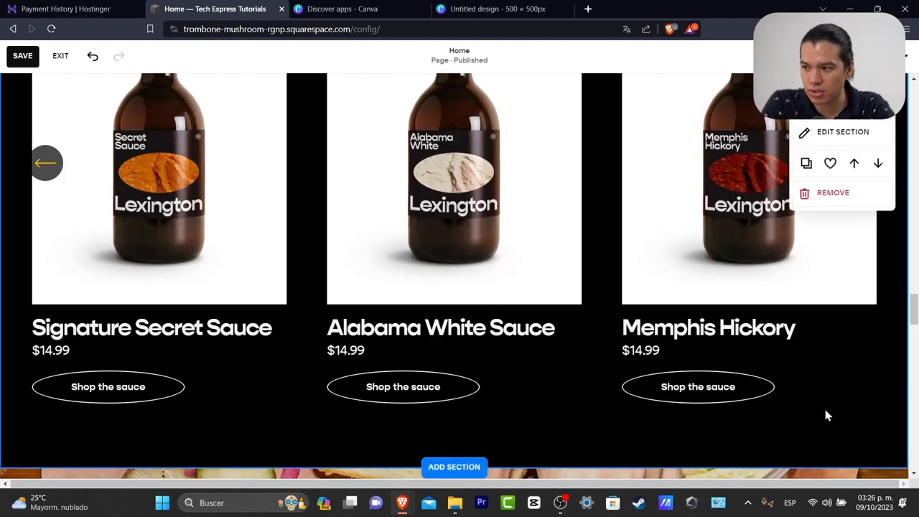
- Remove the section with the three sauce products beneath the "DISCOVER OUR TOP FLAVORS." heading
{"action": "scroll", "coordinate": [605, 330], "scroll_direction": "up", "scroll_amount": 5}
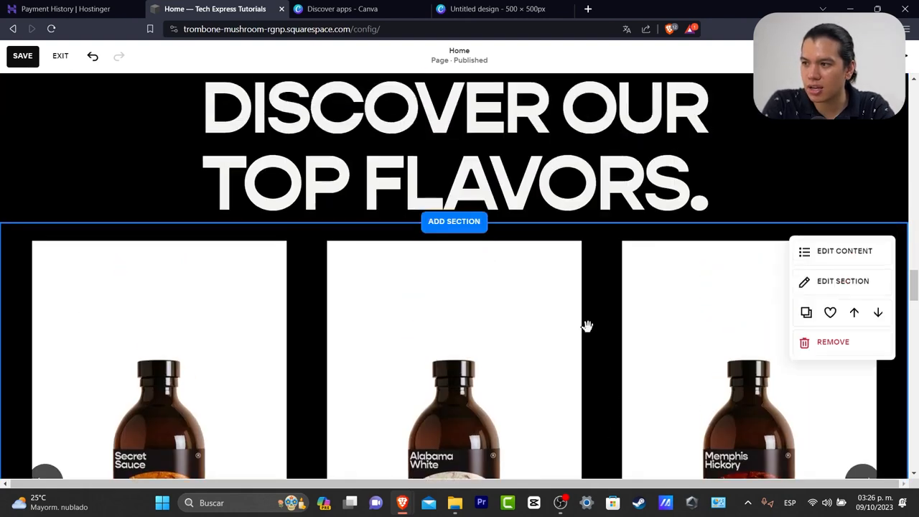
{"action": "left_click", "coordinate": [861, 351]}
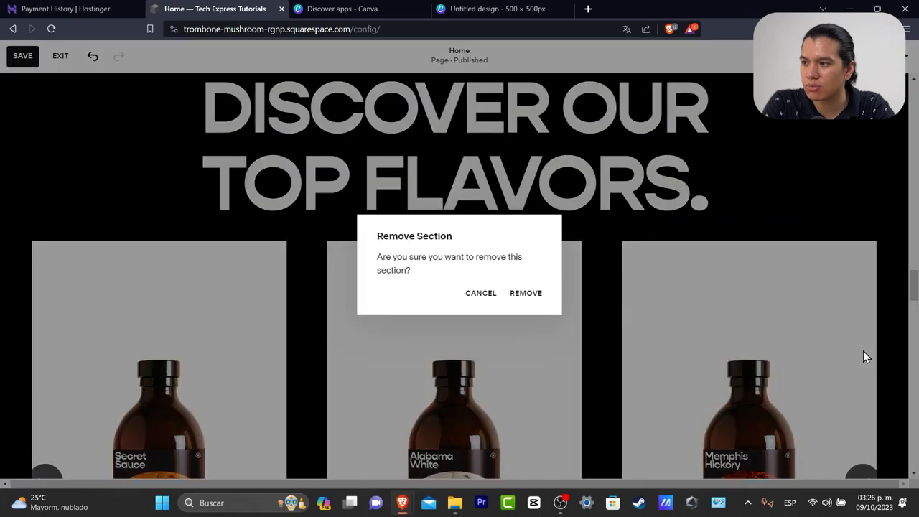
{"action": "left_click", "coordinate": [532, 295]}
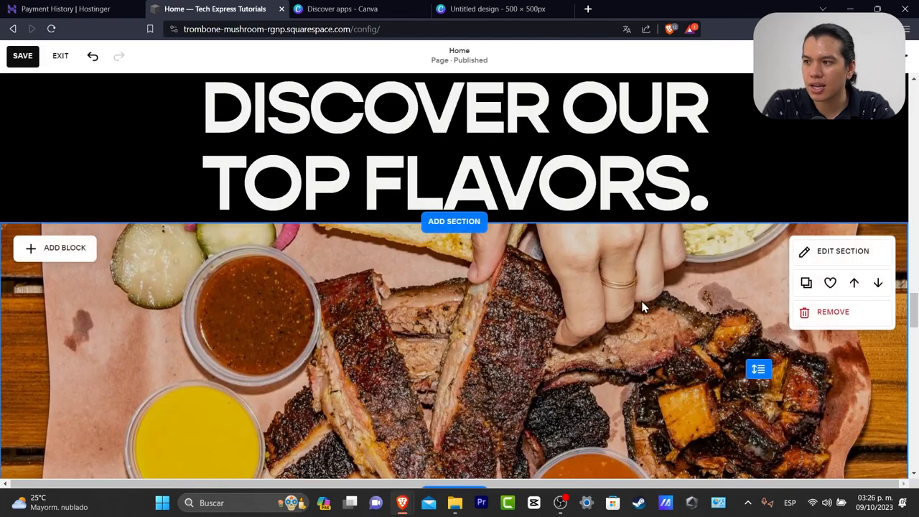
- Replace the "DISCOVER OUR TOP FLAVORS." heading text with "Discover our new Youtube videos..."
{"action": "scroll", "coordinate": [639, 298], "scroll_direction": "up", "scroll_amount": 2}
{"action": "double_click", "coordinate": [554, 318]}
{"action": "left_click_drag", "start_coordinate": [703, 345], "coordinate": [194, 239]}
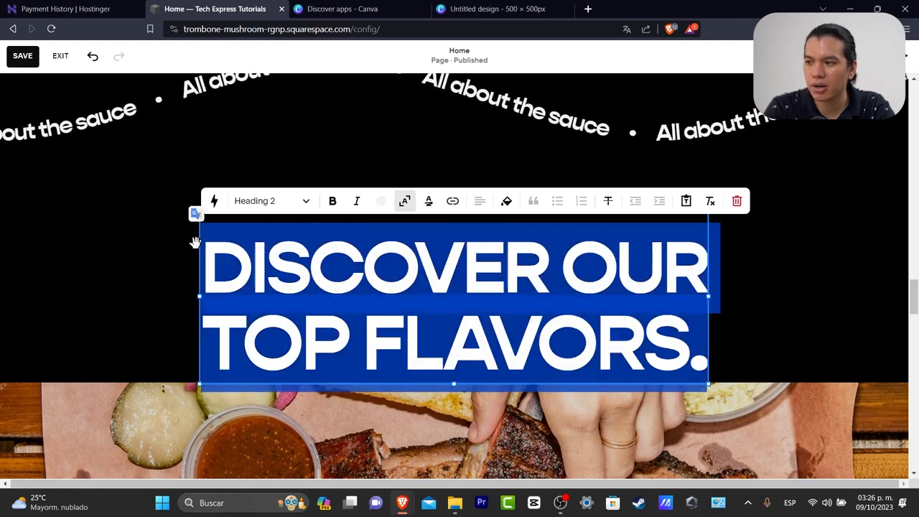
{"action": "type", "text": "disc"}
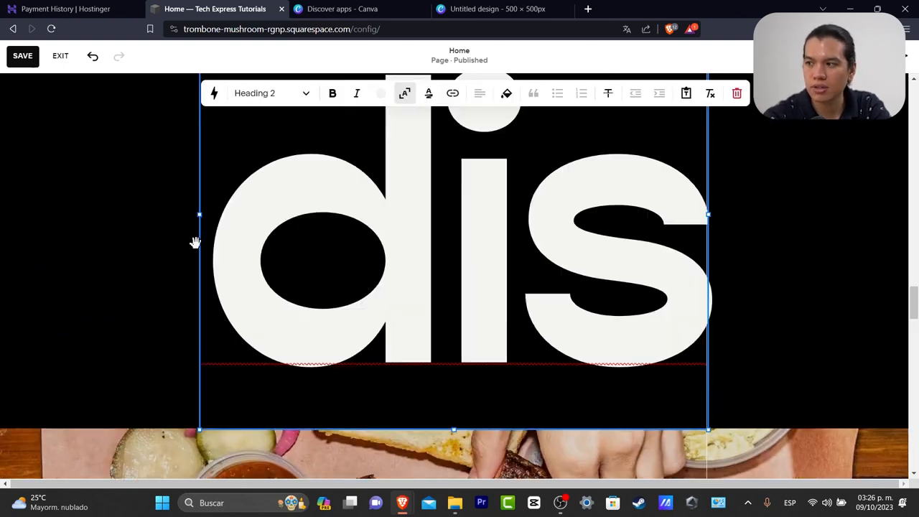
{"action": "key", "text": "BackSpace"}
{"action": "key", "text": "BackSpace"}
{"action": "key", "text": "BackSpace"}
{"action": "key", "text": "BackSpace"}
{"action": "type", "text": "Discover or"}
{"action": "key", "text": "BackSpace"}
{"action": "type", "text": "ur new Youtu"}
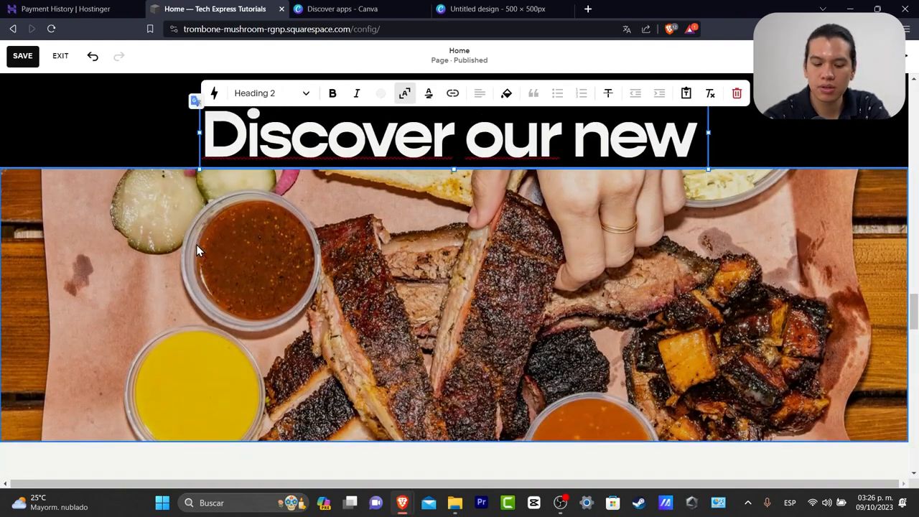
{"action": "type", "text": "be videos"}
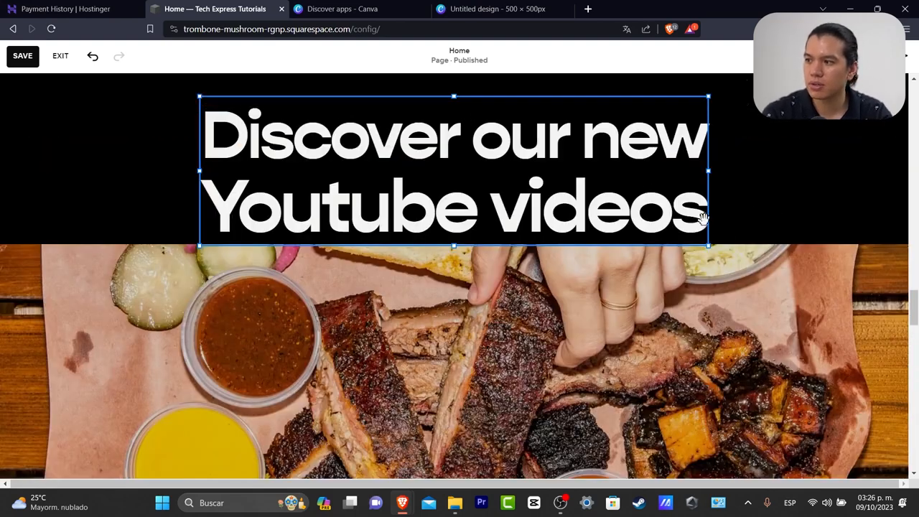
{"action": "type", "text": "..."}
{"action": "left_click", "coordinate": [826, 237]}
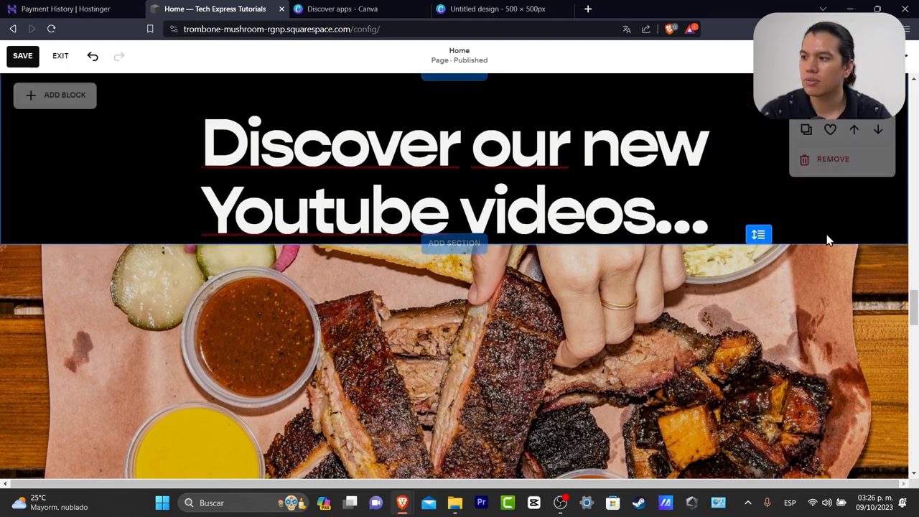
- Switch the background type of the barbecue ribs photo section from image to video
{"action": "scroll", "coordinate": [809, 253], "scroll_direction": "down", "scroll_amount": 2}
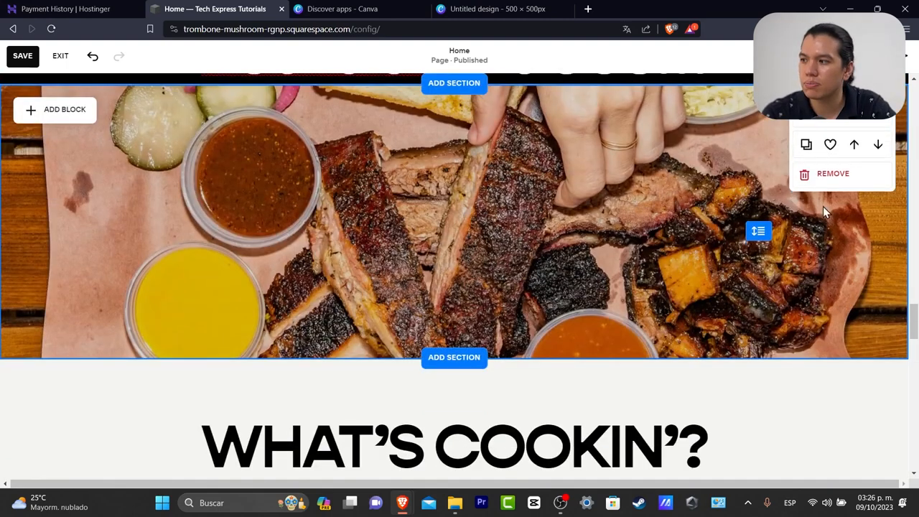
{"action": "left_click", "coordinate": [817, 125]}
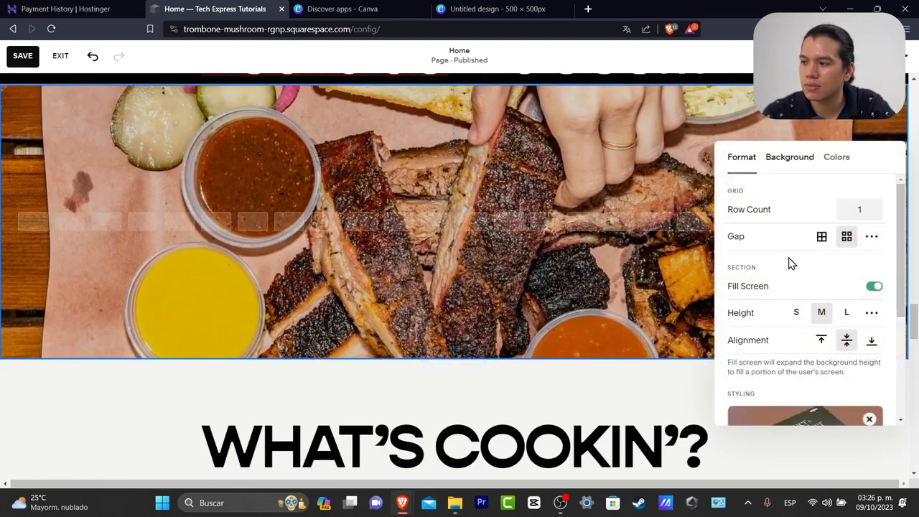
{"action": "scroll", "coordinate": [816, 344], "scroll_direction": "down", "scroll_amount": 4}
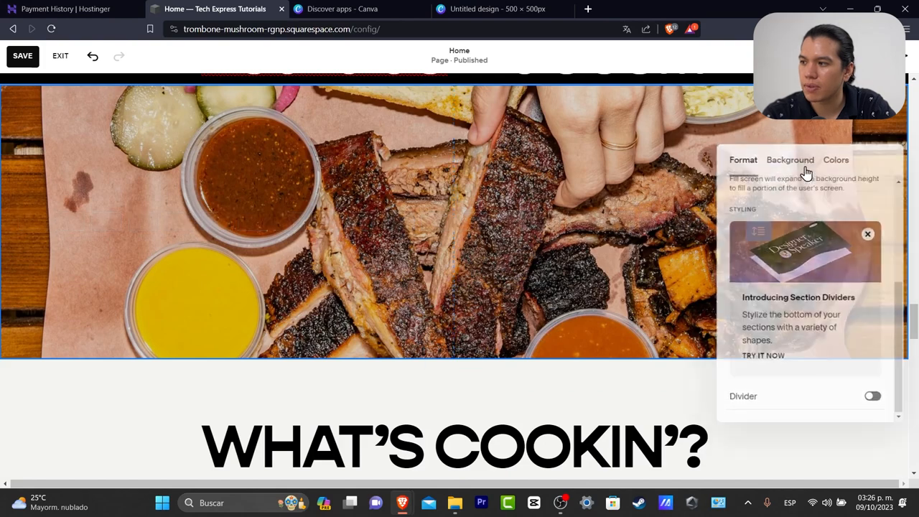
{"action": "left_click", "coordinate": [820, 123]}
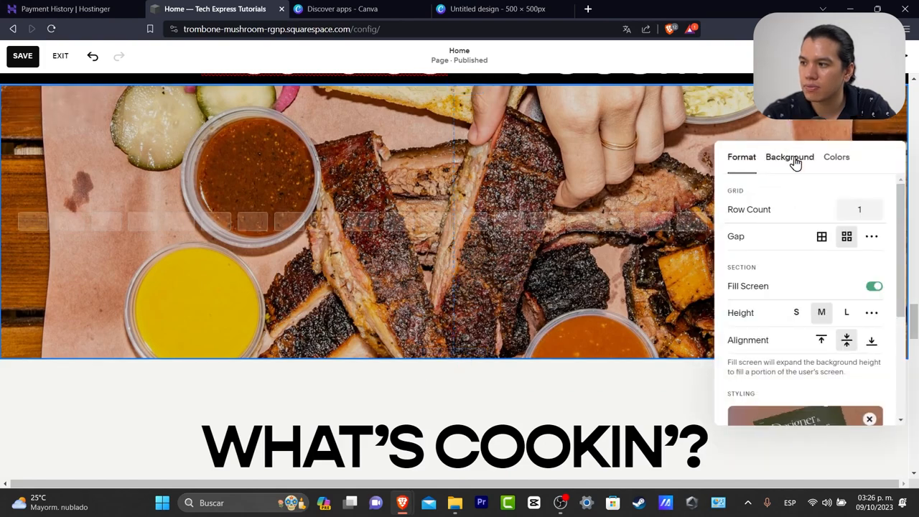
{"action": "left_click", "coordinate": [794, 157]}
{"action": "left_click", "coordinate": [805, 200]}
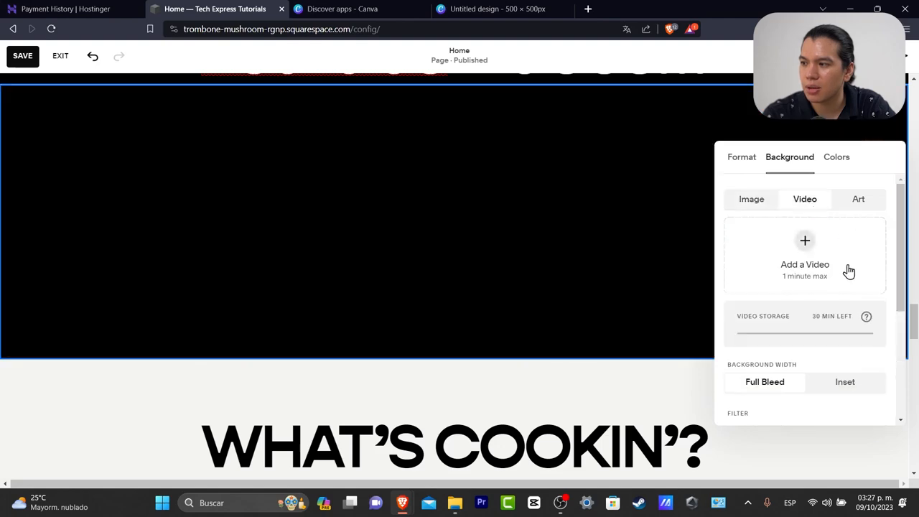
- Check the section's video background settings and start adding a video from a YouTube or Vimeo link
{"action": "scroll", "coordinate": [842, 300], "scroll_direction": "down", "scroll_amount": 2}
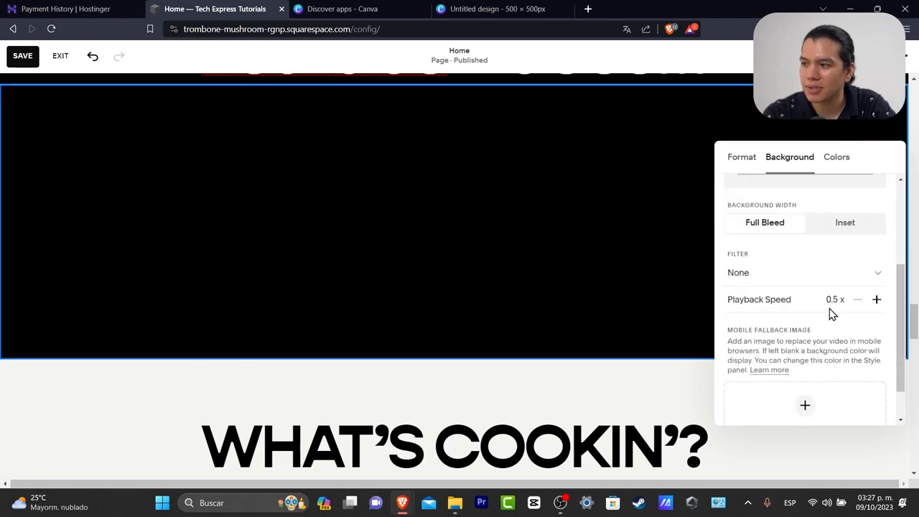
{"action": "scroll", "coordinate": [832, 301], "scroll_direction": "up", "scroll_amount": 2}
{"action": "left_click", "coordinate": [813, 252]}
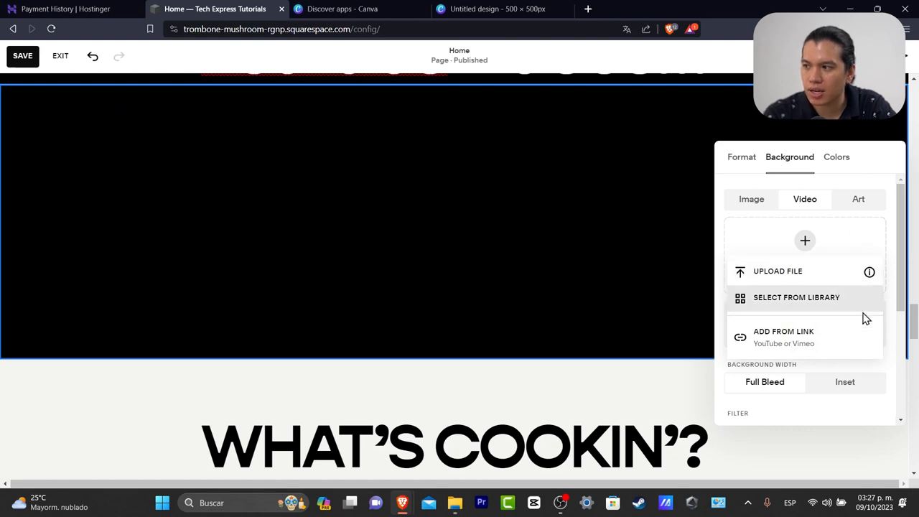
{"action": "left_click", "coordinate": [816, 346]}
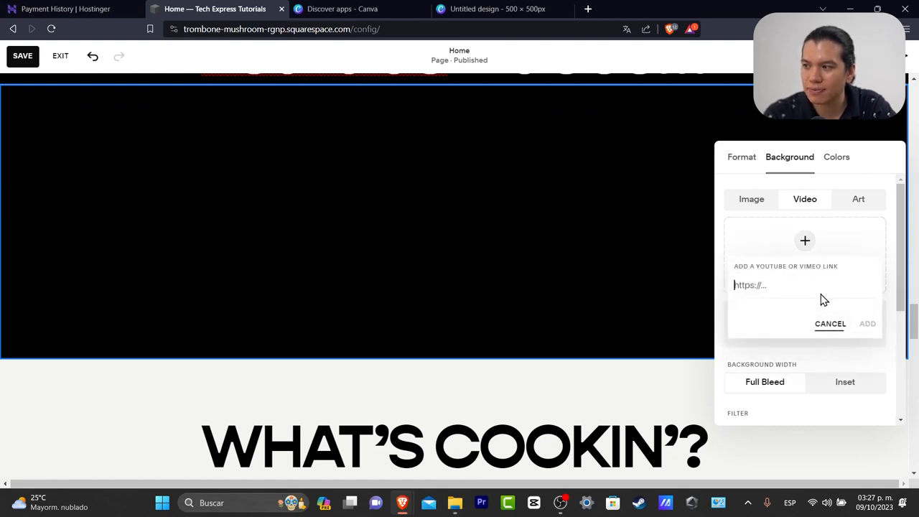
- Search Google for "gif of marketing" in a new browser tab and show the image results
{"action": "left_click", "coordinate": [588, 9]}
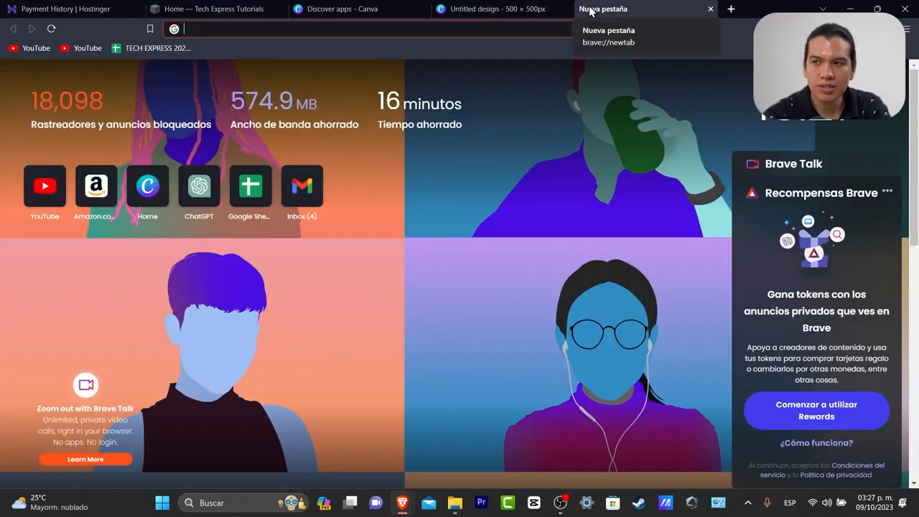
{"action": "type", "text": "gif o"}
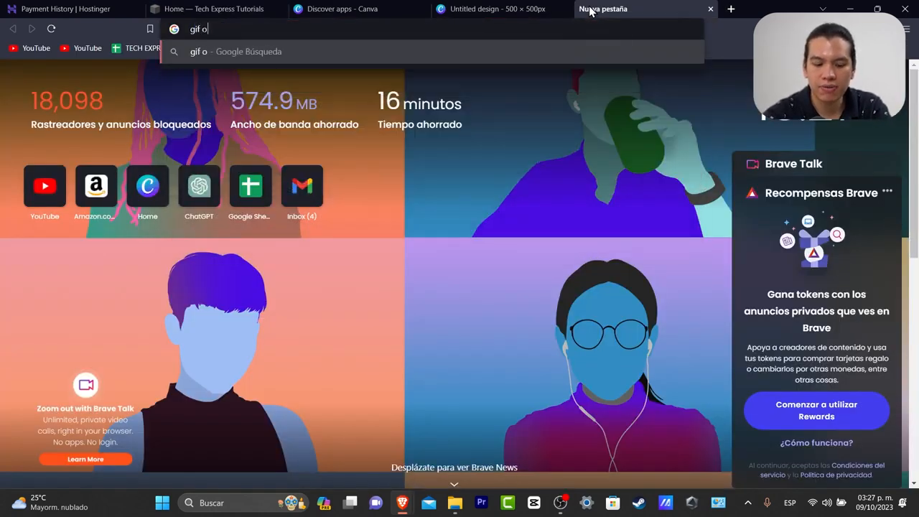
{"action": "type", "text": "f marketing"}
{"action": "key", "text": "Return"}
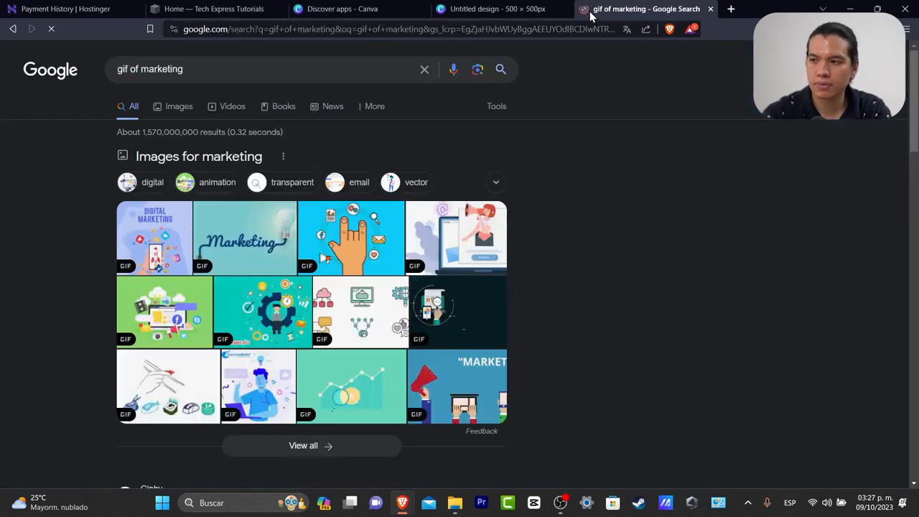
{"action": "left_click", "coordinate": [191, 109]}
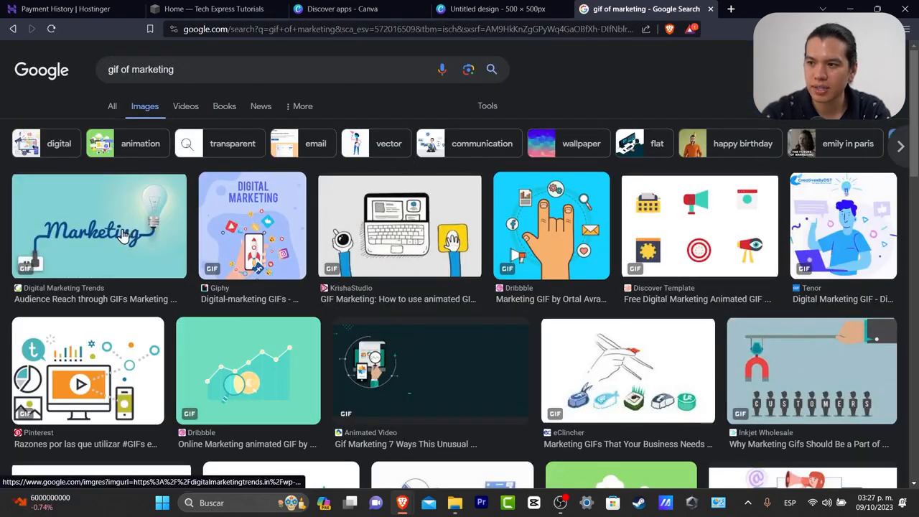
- Copy the image address of the Tenor "Seo Digital Marketing" GIF and try it as the section's background video link in Squarespace
{"action": "left_click", "coordinate": [122, 236]}
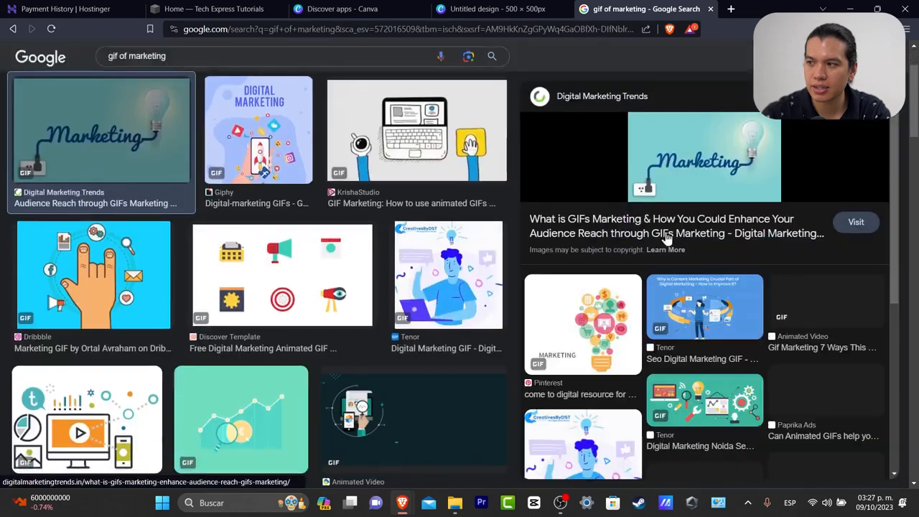
{"action": "left_click", "coordinate": [694, 302]}
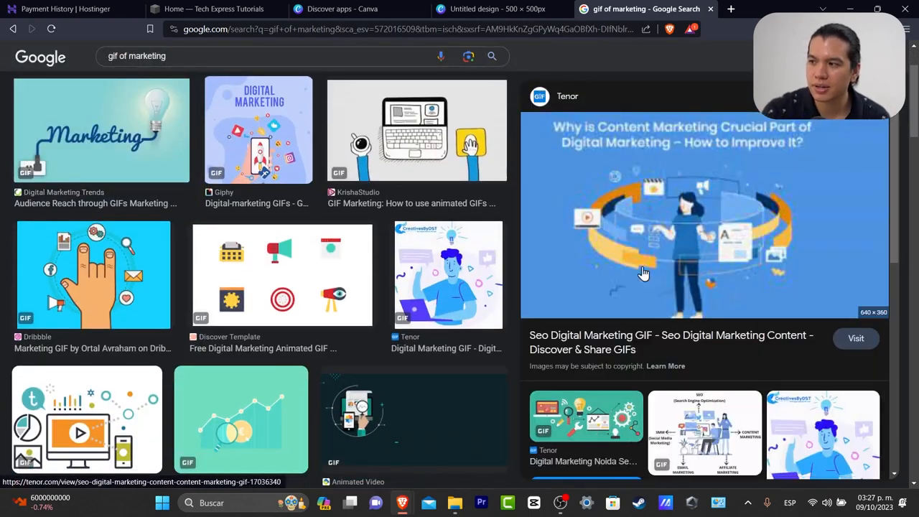
{"action": "right_click", "coordinate": [681, 250]}
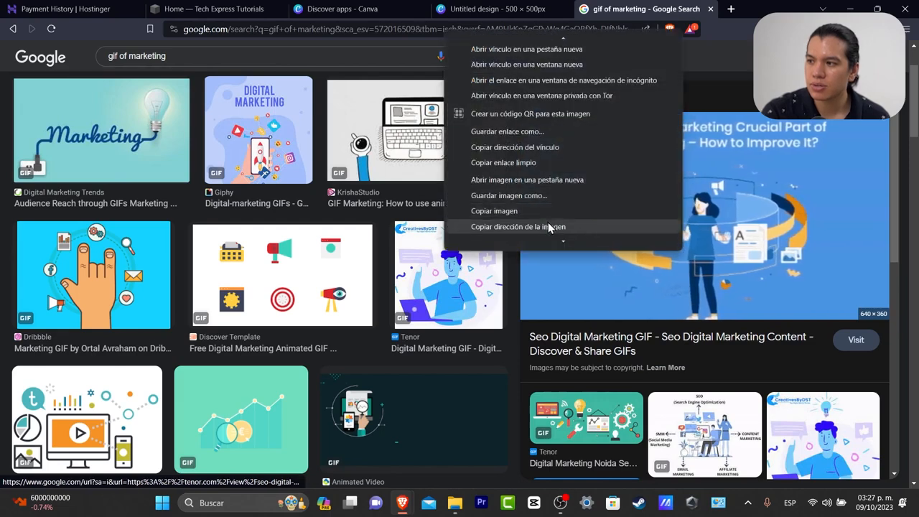
{"action": "left_click", "coordinate": [548, 226]}
{"action": "left_click", "coordinate": [496, 8]}
{"action": "left_click", "coordinate": [216, 9]}
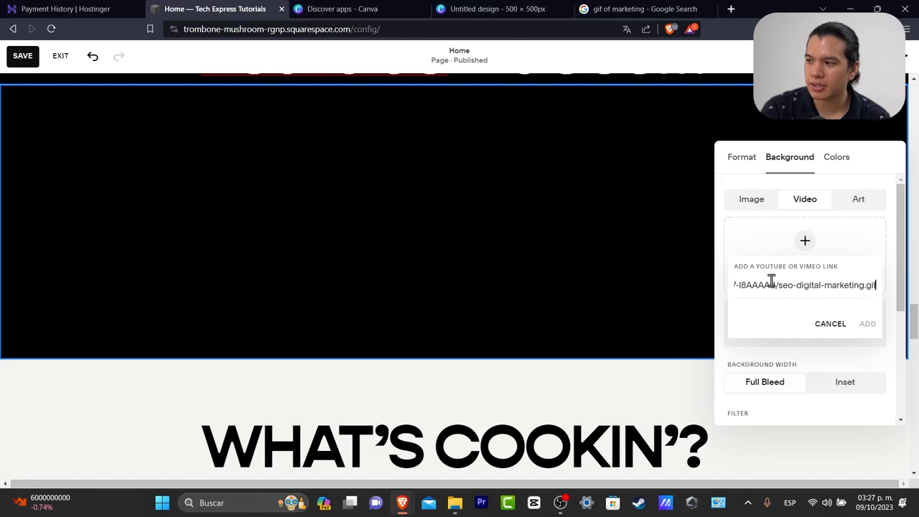
- Open "The Best Shopify Tutorial to Set Up Your Store Correctly (2023)" on the Tech Express YouTube channel and copy its link
{"action": "left_click", "coordinate": [702, 9]}
{"action": "left_click", "coordinate": [436, 29]}
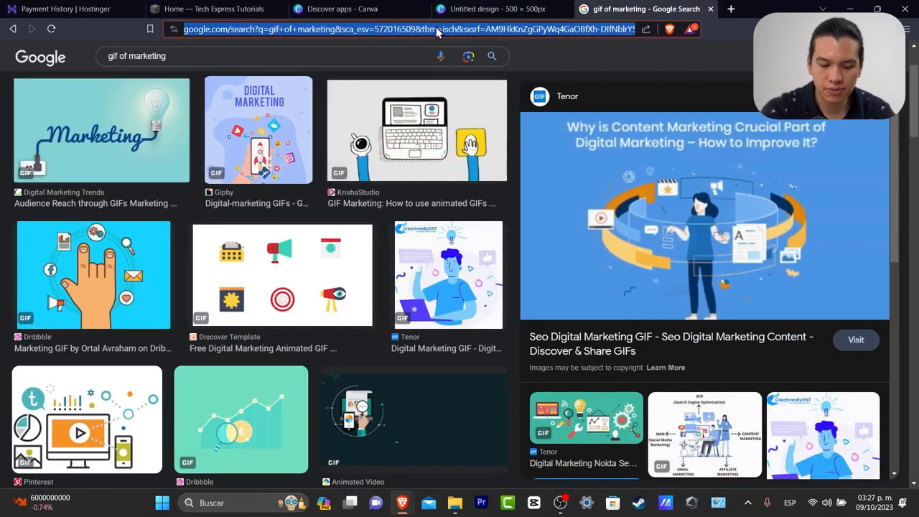
{"action": "type", "text": "tech express tutorials"}
{"action": "key", "text": "Return"}
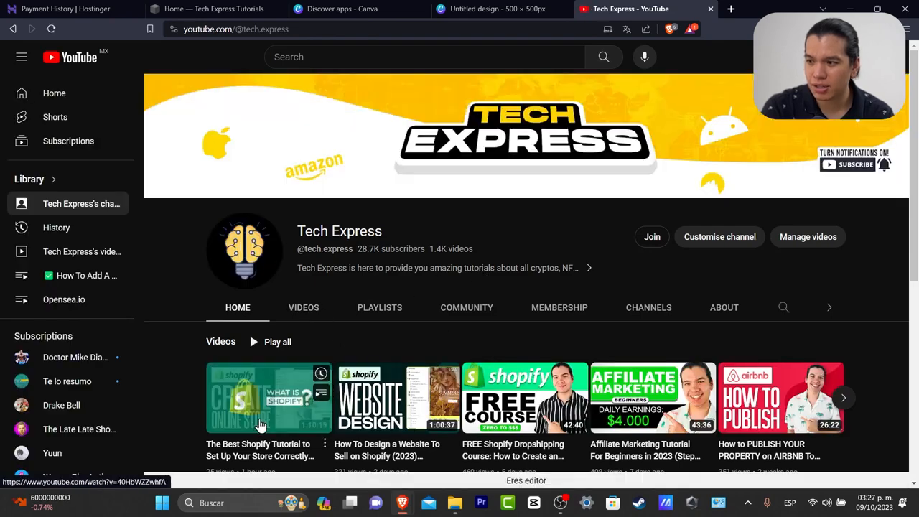
{"action": "left_click", "coordinate": [253, 442]}
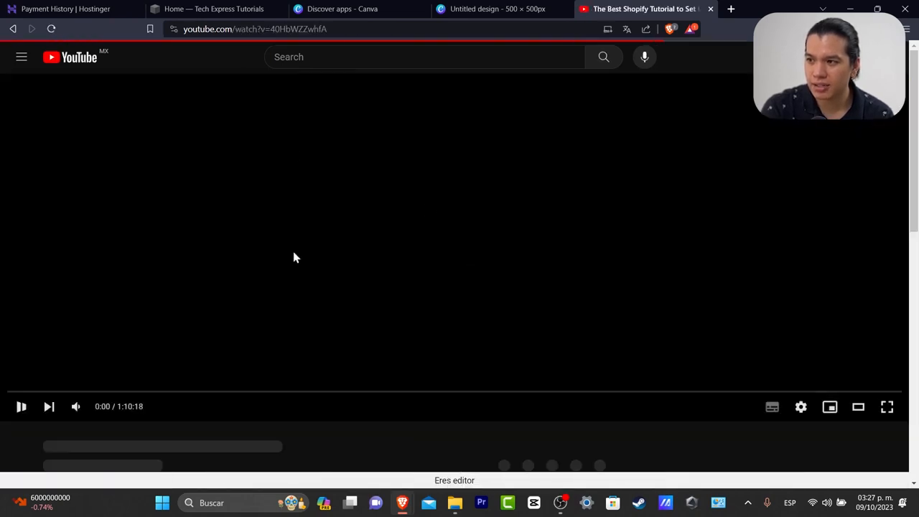
{"action": "left_click", "coordinate": [342, 29]}
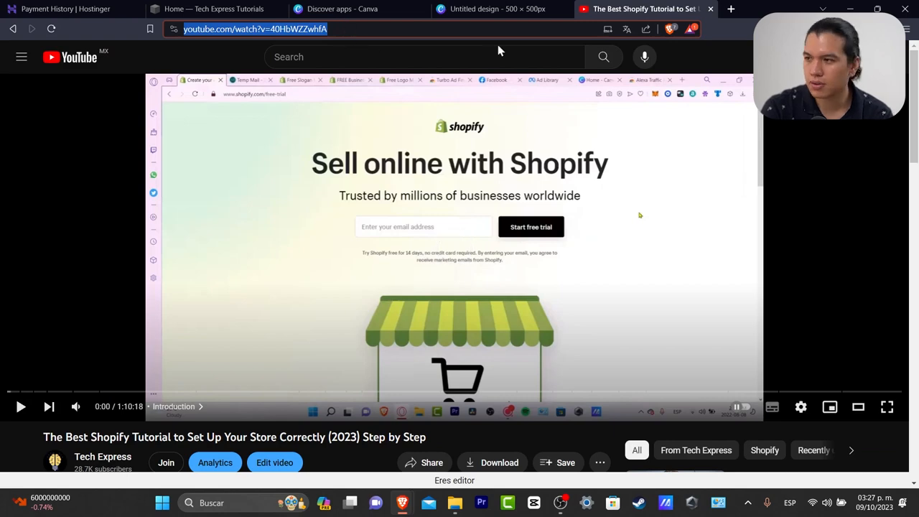
- Back in Squarespace, replace the GIF link with the copied YouTube link, add it as the section's background video and check the playback
{"action": "left_click", "coordinate": [495, 8]}
{"action": "left_click", "coordinate": [337, 9]}
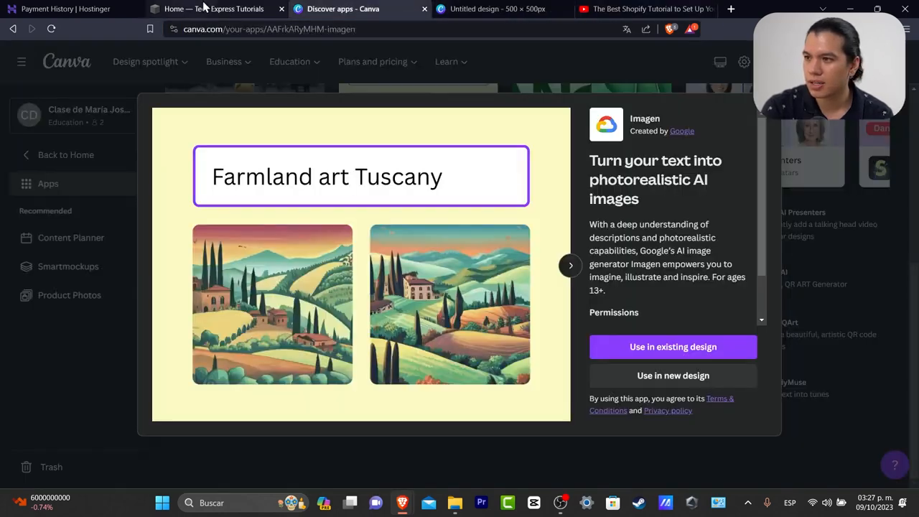
{"action": "left_click", "coordinate": [219, 9]}
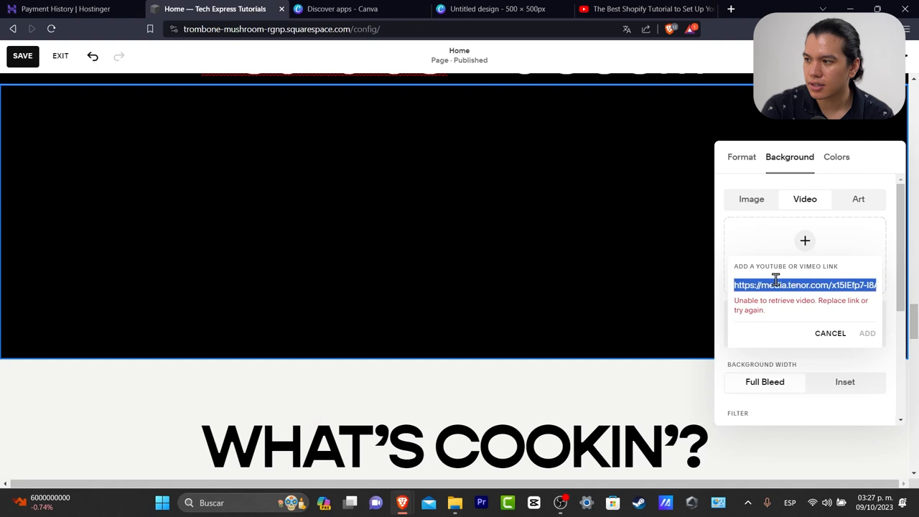
{"action": "left_click", "coordinate": [867, 324]}
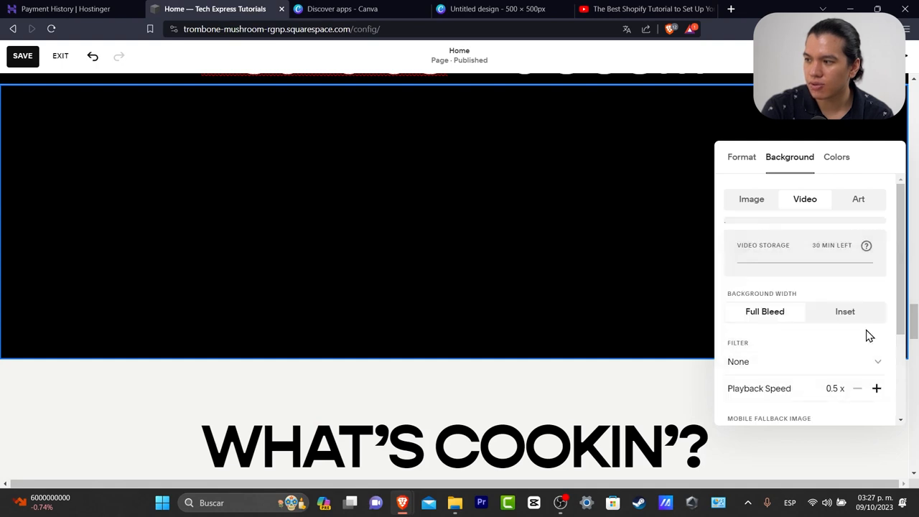
{"action": "scroll", "coordinate": [830, 353], "scroll_direction": "down", "scroll_amount": 3}
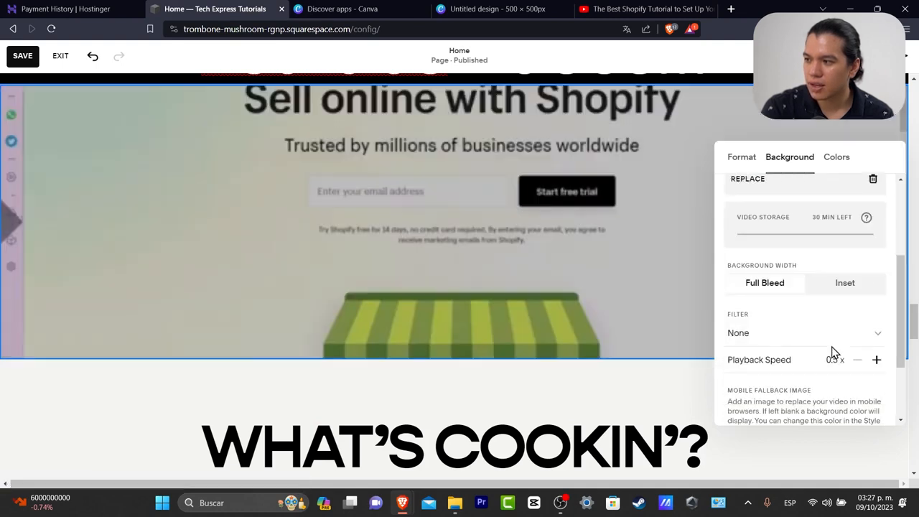
{"action": "scroll", "coordinate": [772, 349], "scroll_direction": "up", "scroll_amount": 3}
{"action": "scroll", "coordinate": [635, 351], "scroll_direction": "up", "scroll_amount": 3}
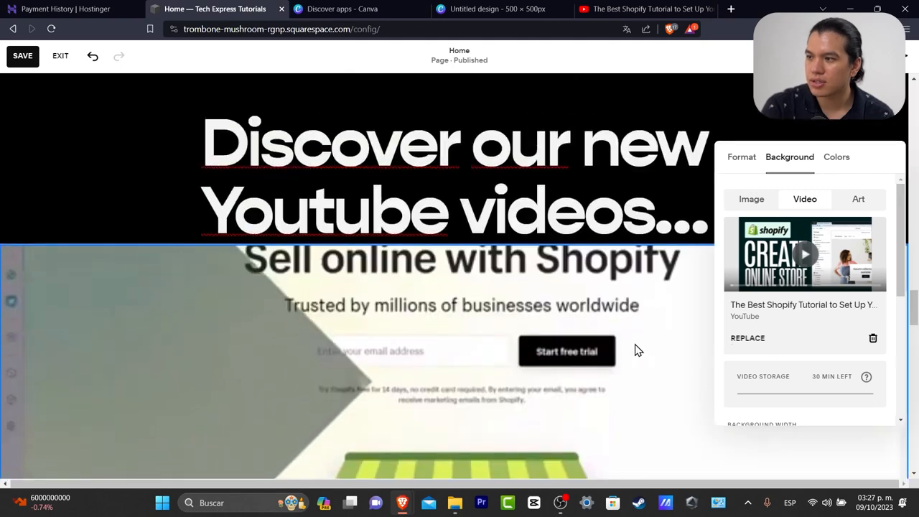
{"action": "scroll", "coordinate": [521, 334], "scroll_direction": "down", "scroll_amount": 2}
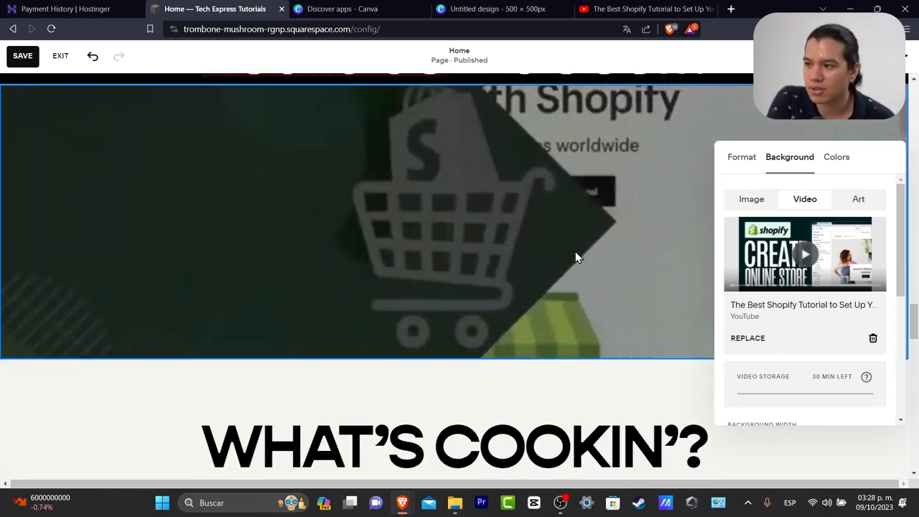
{"action": "scroll", "coordinate": [803, 356], "scroll_direction": "down", "scroll_amount": 2}
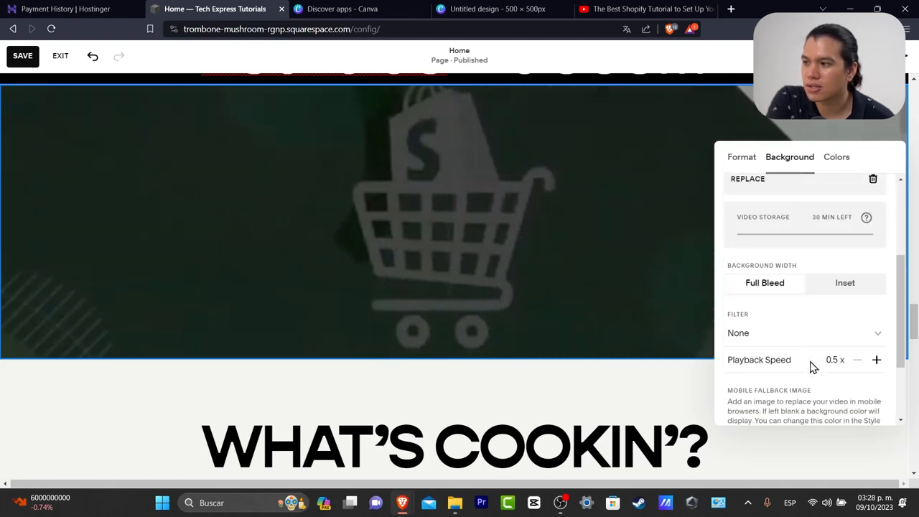
- Set the video background's width to Inset, keep the filter at None and set the playback speed to 1x
{"action": "left_click", "coordinate": [844, 286]}
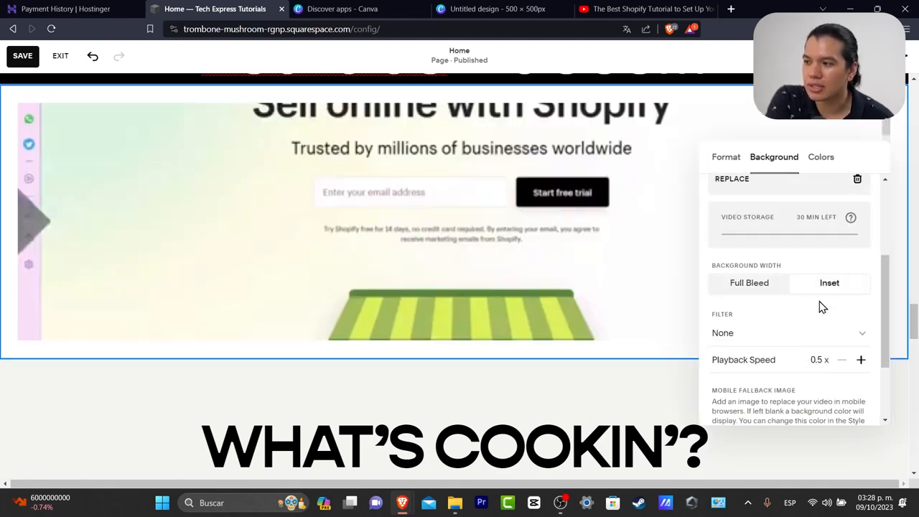
{"action": "left_click", "coordinate": [787, 330]}
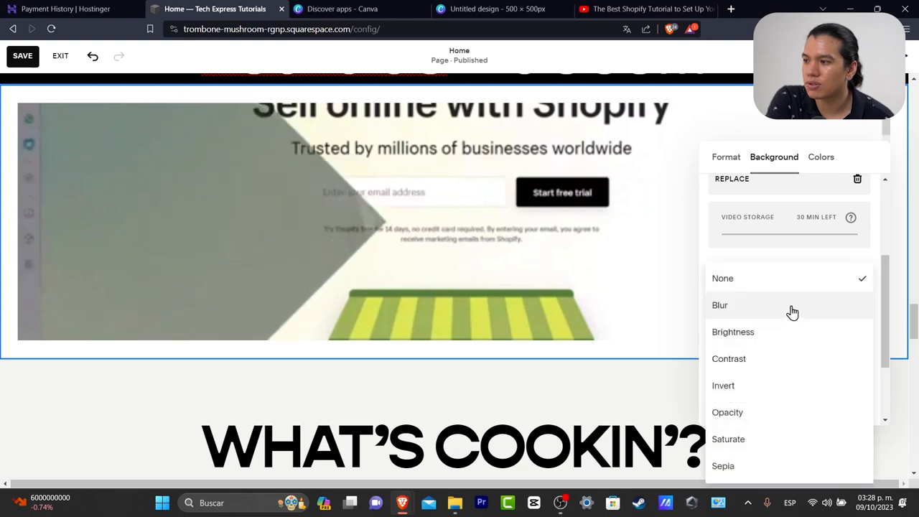
{"action": "left_click", "coordinate": [805, 285]}
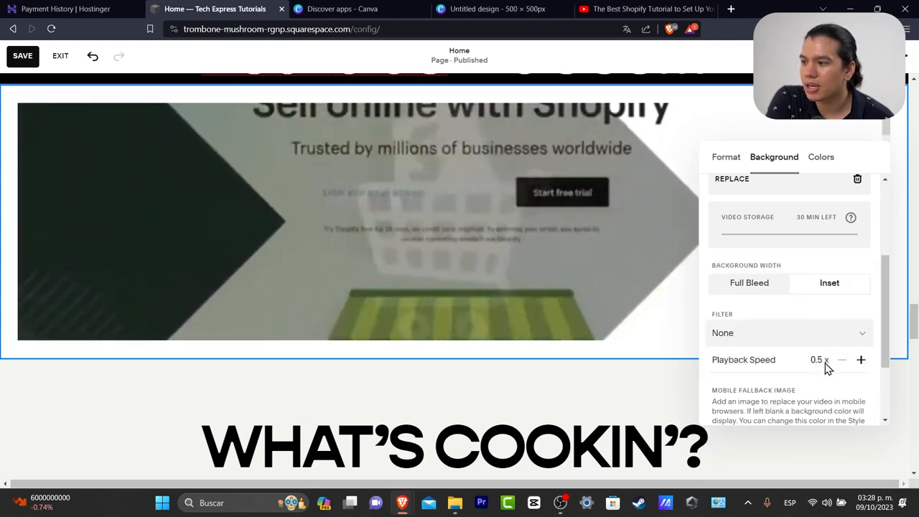
{"action": "left_click", "coordinate": [861, 361]}
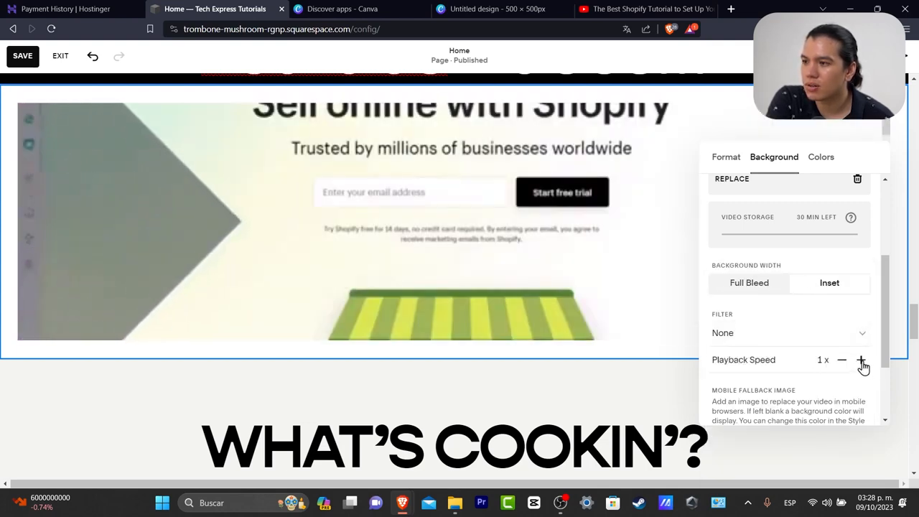
{"action": "left_click", "coordinate": [861, 362]}
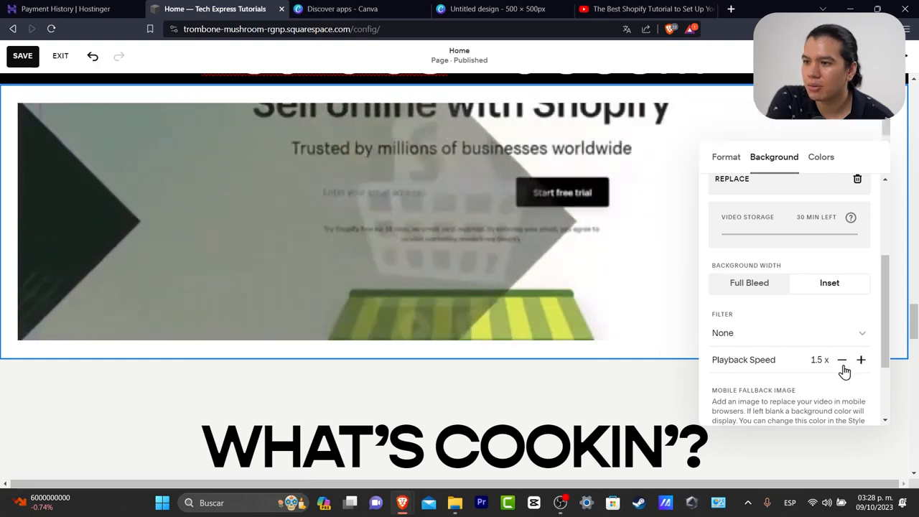
{"action": "left_click", "coordinate": [842, 361]}
{"action": "scroll", "coordinate": [748, 375], "scroll_direction": "down", "scroll_amount": 2}
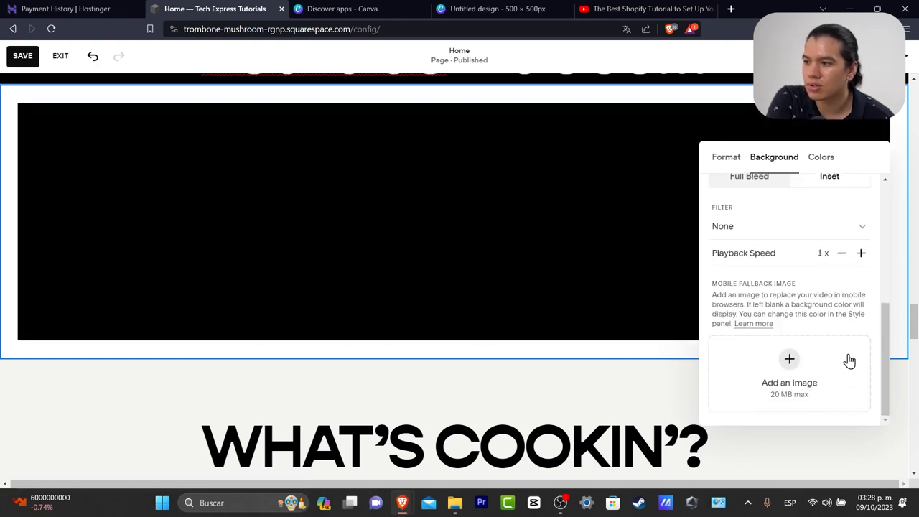
{"action": "scroll", "coordinate": [848, 360], "scroll_direction": "up", "scroll_amount": 4}
{"action": "left_click", "coordinate": [859, 132]}
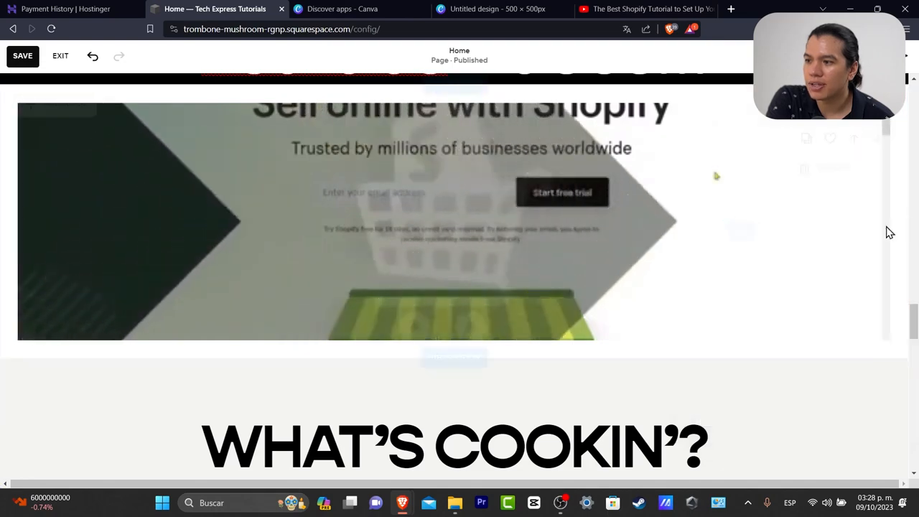
- Remove the "WHAT'S COOKIN'?" section and the section with the three cooking videos below it
{"action": "scroll", "coordinate": [780, 268], "scroll_direction": "down", "scroll_amount": 6}
{"action": "scroll", "coordinate": [667, 257], "scroll_direction": "up", "scroll_amount": 2}
{"action": "left_click", "coordinate": [629, 155]}
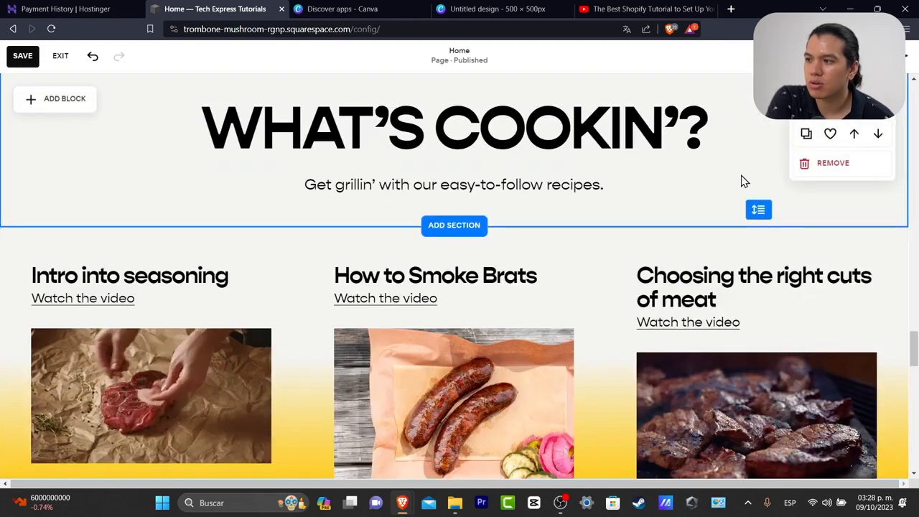
{"action": "left_click", "coordinate": [836, 166]}
{"action": "left_click", "coordinate": [528, 292]}
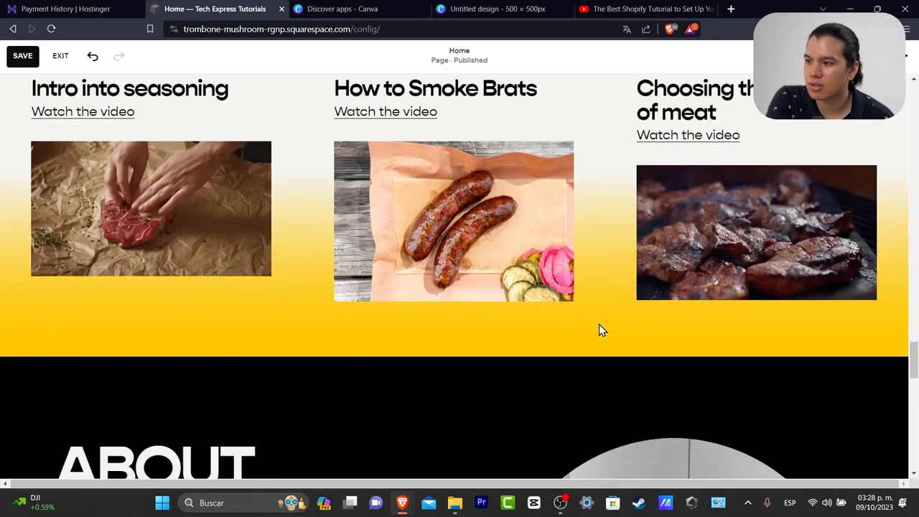
{"action": "left_click", "coordinate": [803, 192]}
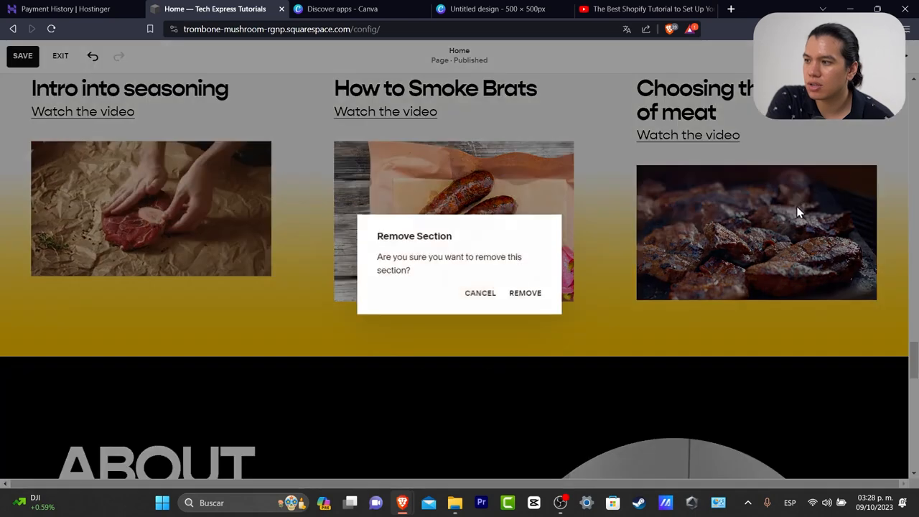
{"action": "left_click", "coordinate": [525, 293]}
- Change the About section's heading to "ABOUT TECH XP"
{"action": "scroll", "coordinate": [244, 215], "scroll_direction": "down", "scroll_amount": 3}
{"action": "scroll", "coordinate": [244, 215], "scroll_direction": "up", "scroll_amount": 1}
{"action": "double_click", "coordinate": [244, 199]}
{"action": "type", "text": "tec"}
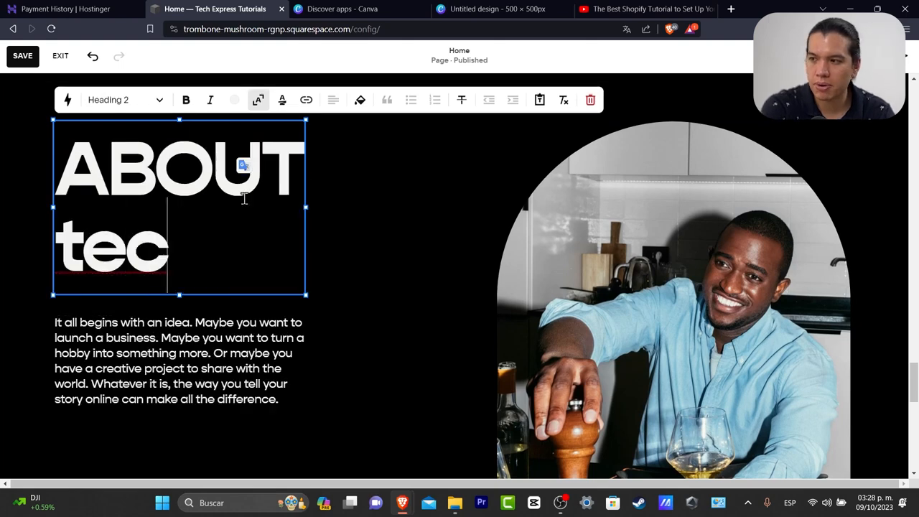
{"action": "type", "text": "h x"}
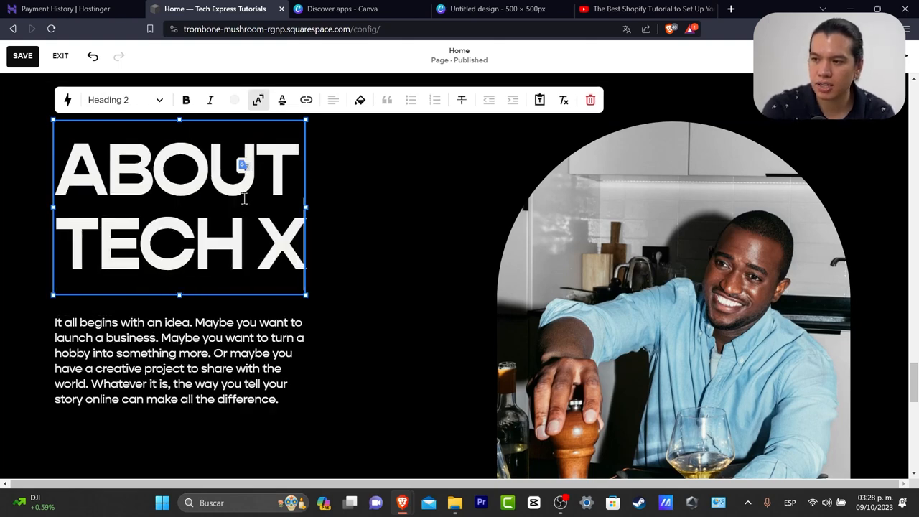
{"action": "type", "text": "p"}
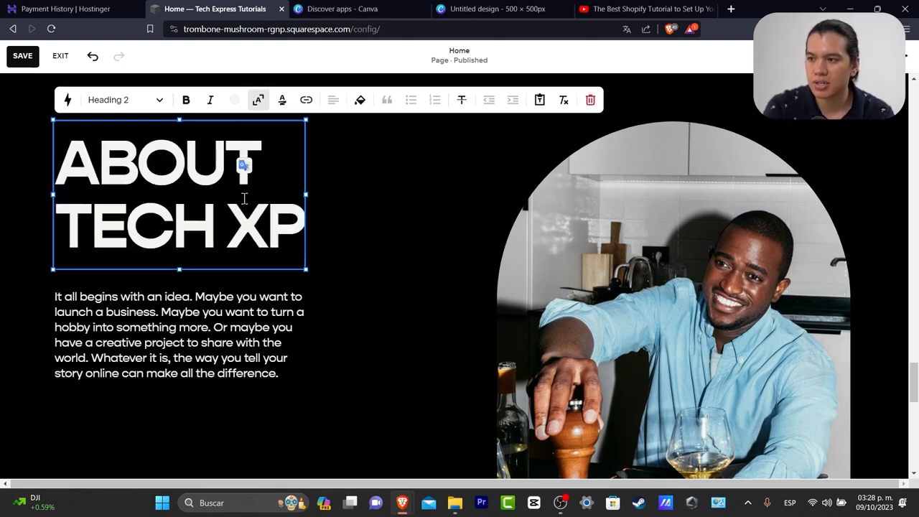
{"action": "left_click", "coordinate": [538, 358]}
- Start editing the site footer and inspect the link settings of its Contact entry, leaving the link as it is
{"action": "scroll", "coordinate": [281, 343], "scroll_direction": "down", "scroll_amount": 7}
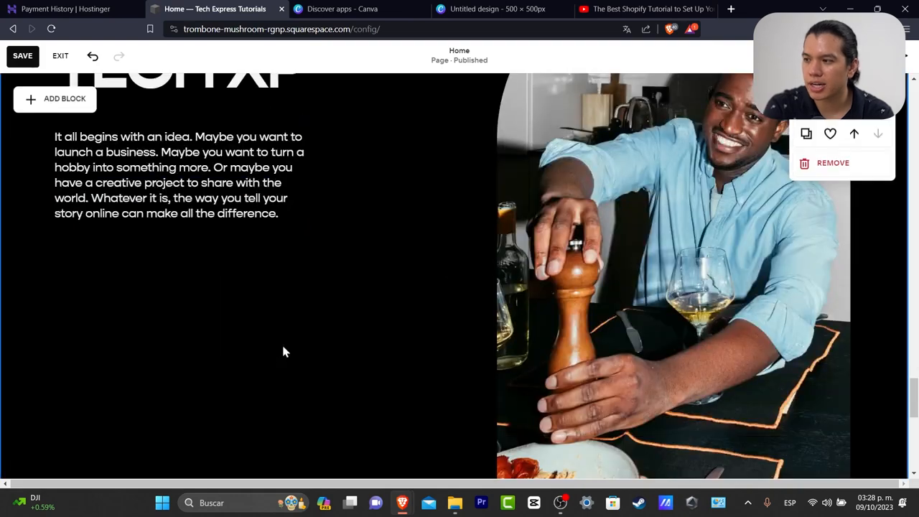
{"action": "scroll", "coordinate": [440, 382], "scroll_direction": "down", "scroll_amount": 2}
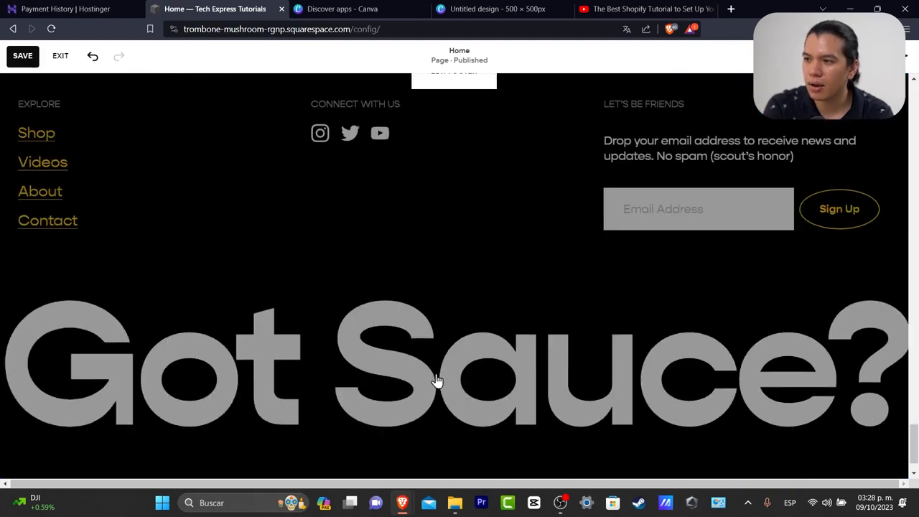
{"action": "scroll", "coordinate": [437, 380], "scroll_direction": "up", "scroll_amount": 2}
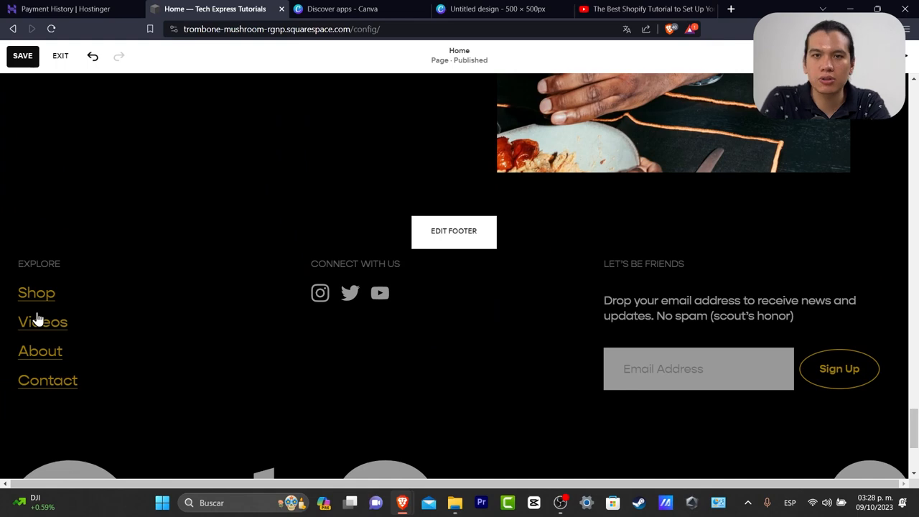
{"action": "scroll", "coordinate": [287, 350], "scroll_direction": "down", "scroll_amount": 3}
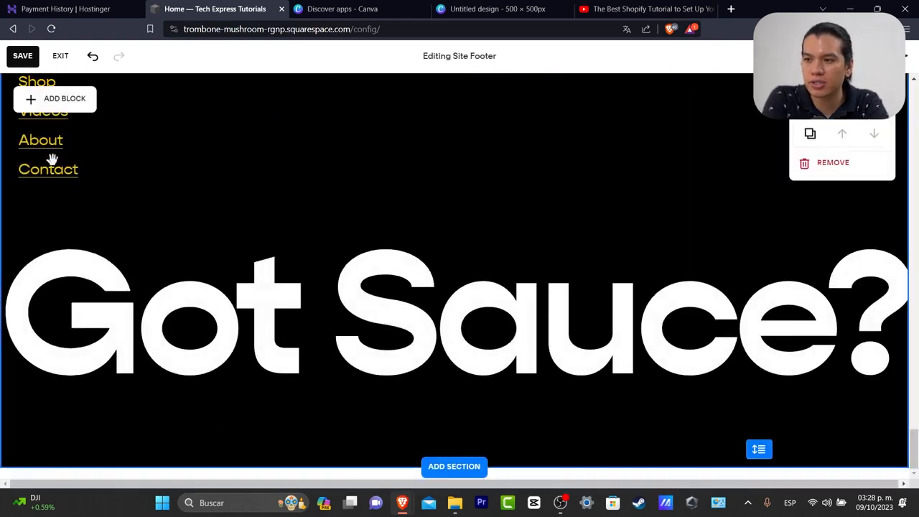
{"action": "left_click", "coordinate": [50, 154]}
{"action": "left_click", "coordinate": [48, 139]}
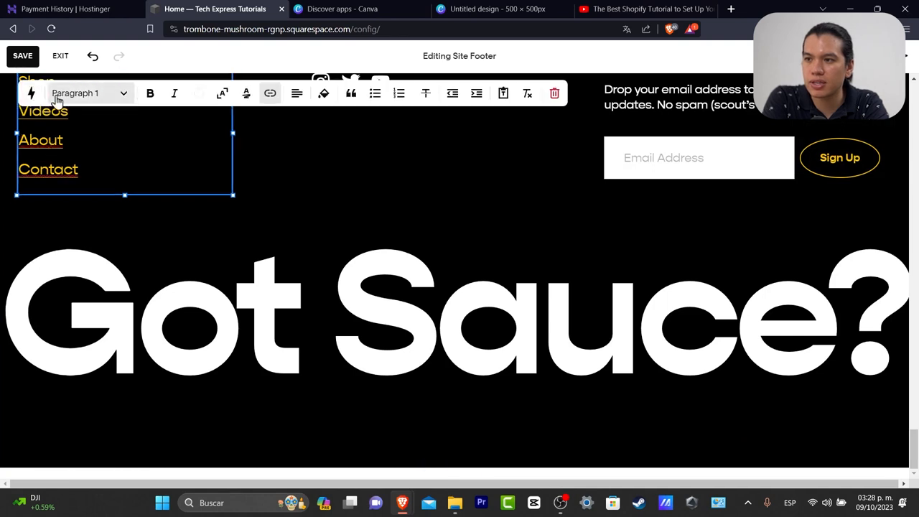
{"action": "left_click", "coordinate": [91, 185]}
{"action": "left_click", "coordinate": [88, 168]}
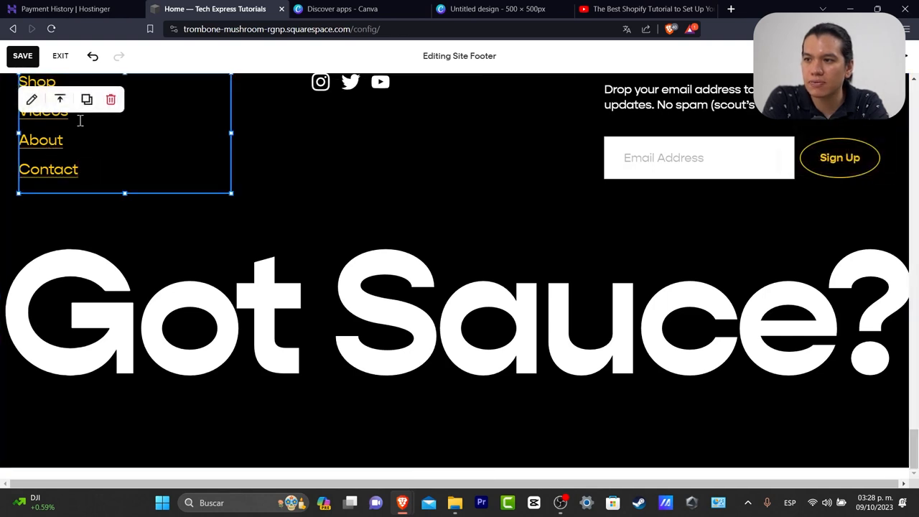
{"action": "left_click", "coordinate": [32, 100]}
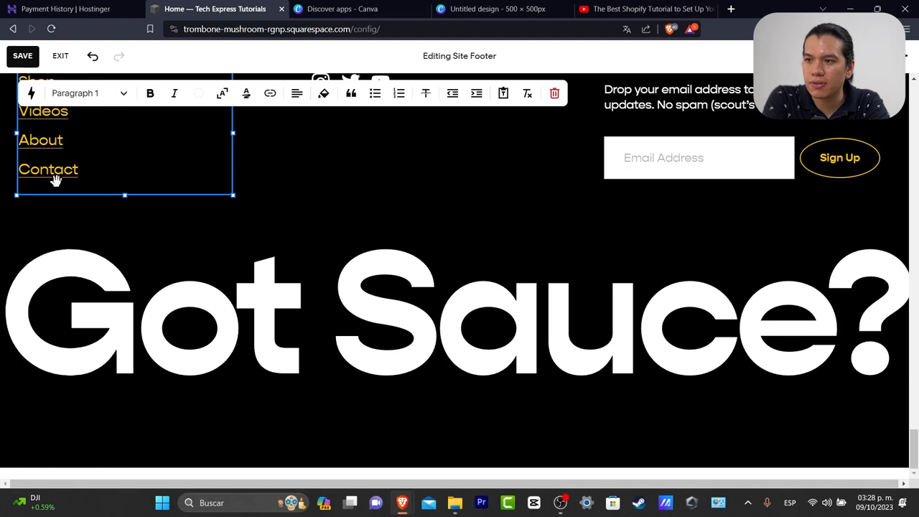
{"action": "left_click", "coordinate": [269, 94]}
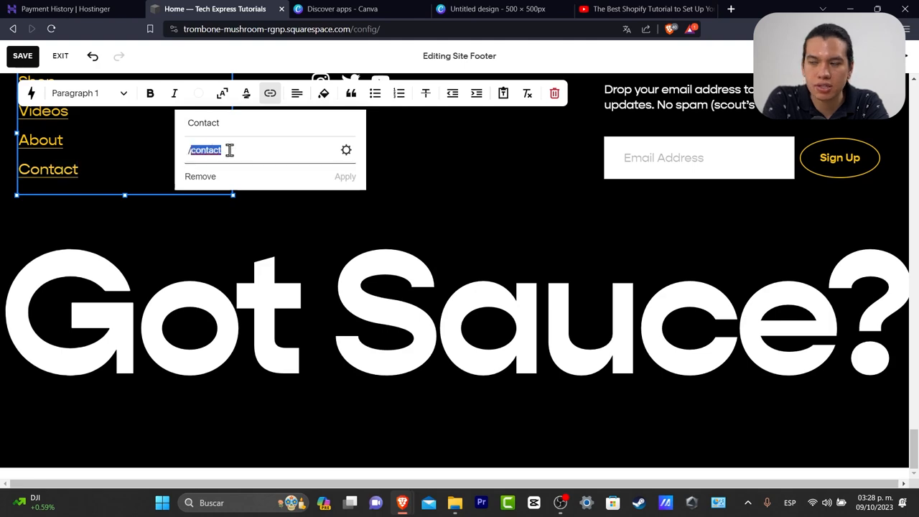
{"action": "left_click", "coordinate": [420, 281]}
{"action": "left_click", "coordinate": [421, 281]}
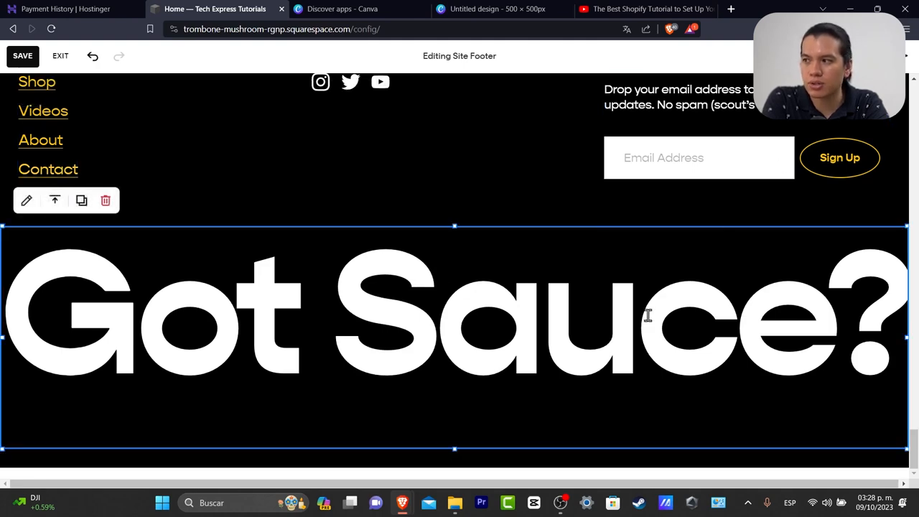
- Save the site changes and switch the editor to the mobile view
{"action": "scroll", "coordinate": [653, 309], "scroll_direction": "up", "scroll_amount": 6}
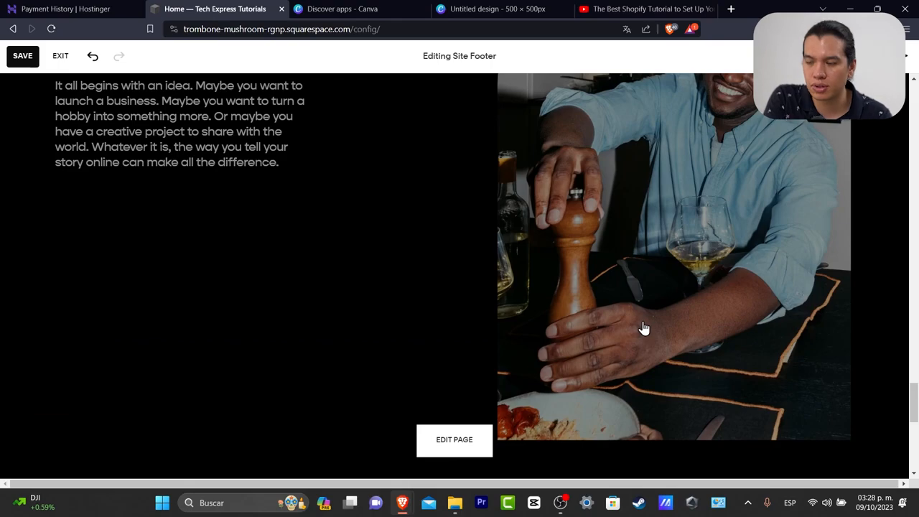
{"action": "scroll", "coordinate": [622, 361], "scroll_direction": "up", "scroll_amount": 15}
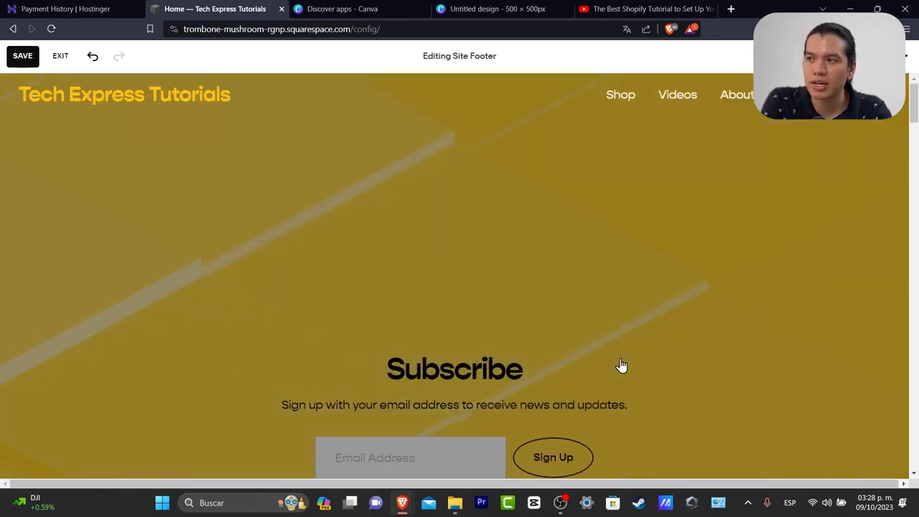
{"action": "scroll", "coordinate": [662, 269], "scroll_direction": "down", "scroll_amount": 20}
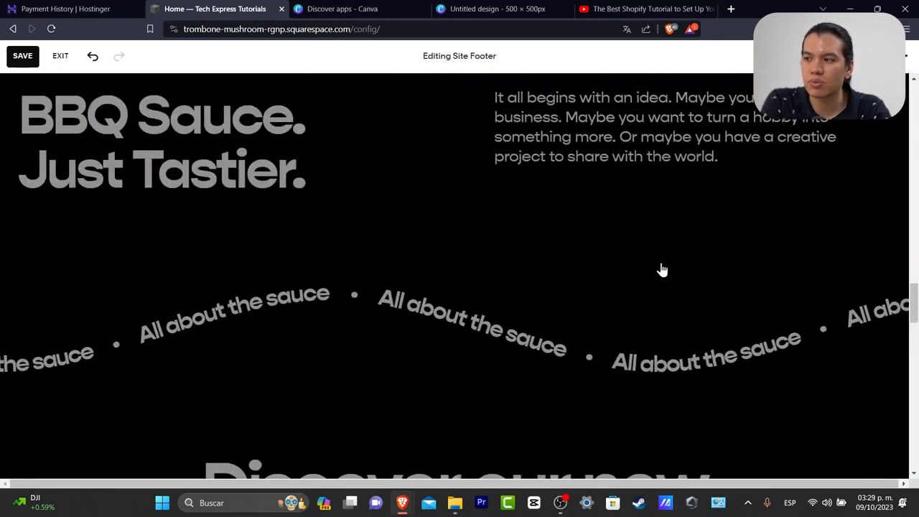
{"action": "scroll", "coordinate": [220, 145], "scroll_direction": "up", "scroll_amount": 5}
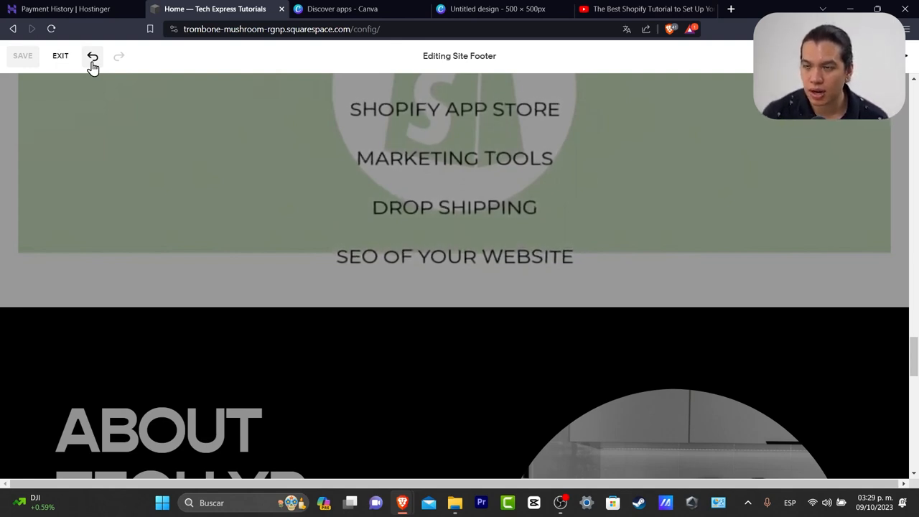
{"action": "scroll", "coordinate": [597, 297], "scroll_direction": "up", "scroll_amount": 10}
{"action": "scroll", "coordinate": [597, 296], "scroll_direction": "up", "scroll_amount": 20}
{"action": "left_click", "coordinate": [846, 56]}
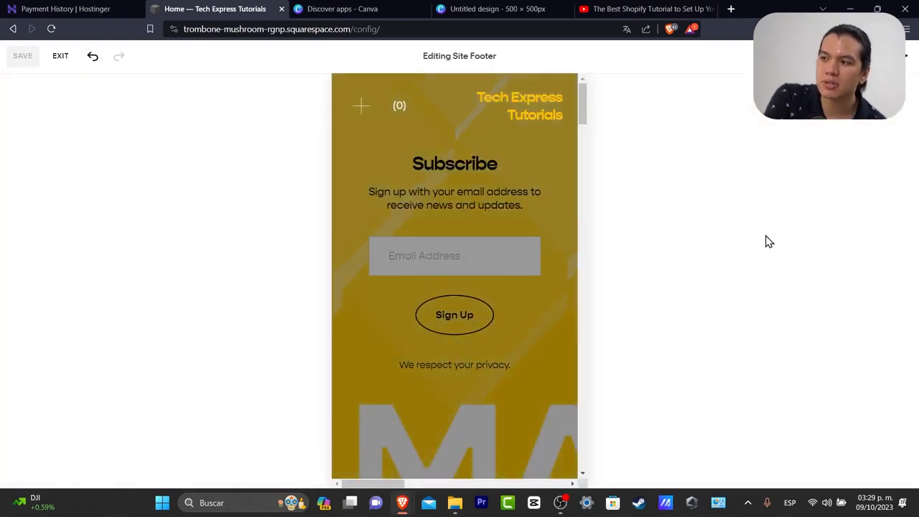
- Return to editing the Home page and examine the mobile layout of its sections from Subscribe down to the About section
{"action": "mouse_move", "coordinate": [514, 111]}
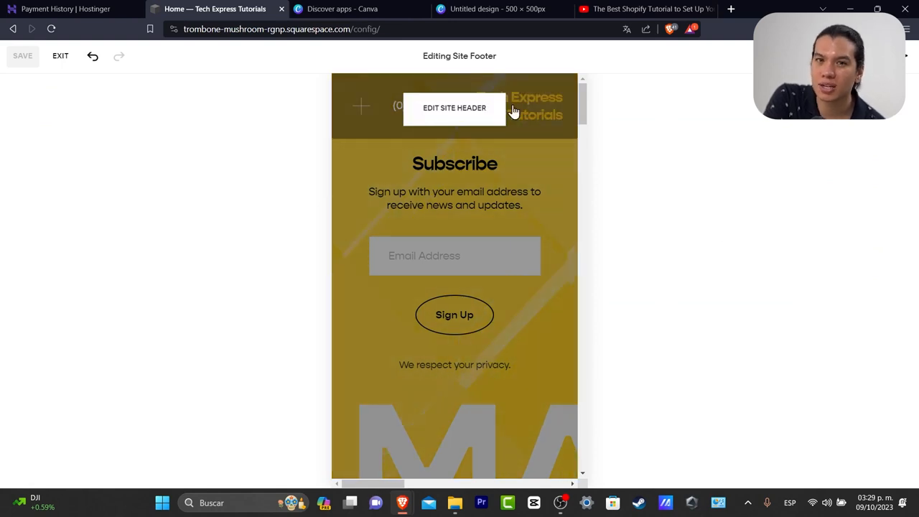
{"action": "scroll", "coordinate": [532, 271], "scroll_direction": "down", "scroll_amount": 2}
{"action": "scroll", "coordinate": [532, 272], "scroll_direction": "down", "scroll_amount": 4}
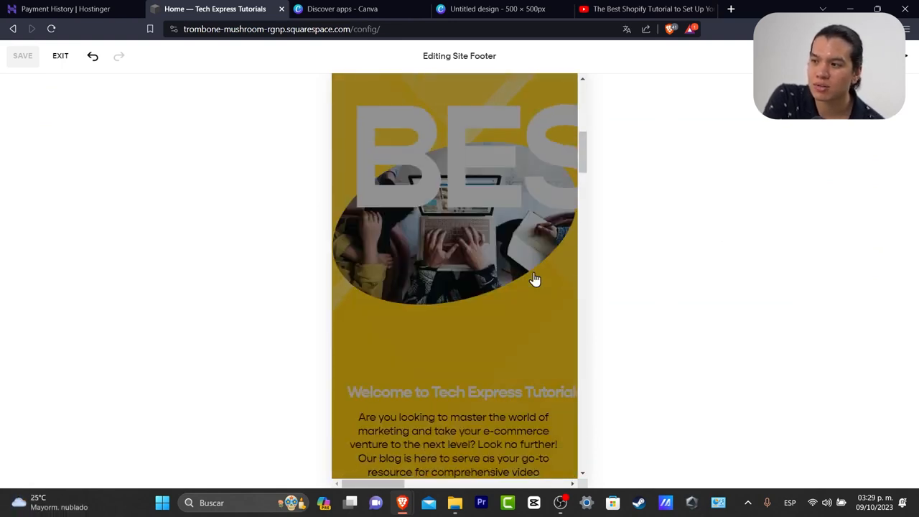
{"action": "scroll", "coordinate": [533, 279], "scroll_direction": "up", "scroll_amount": 2}
{"action": "left_click", "coordinate": [450, 187]}
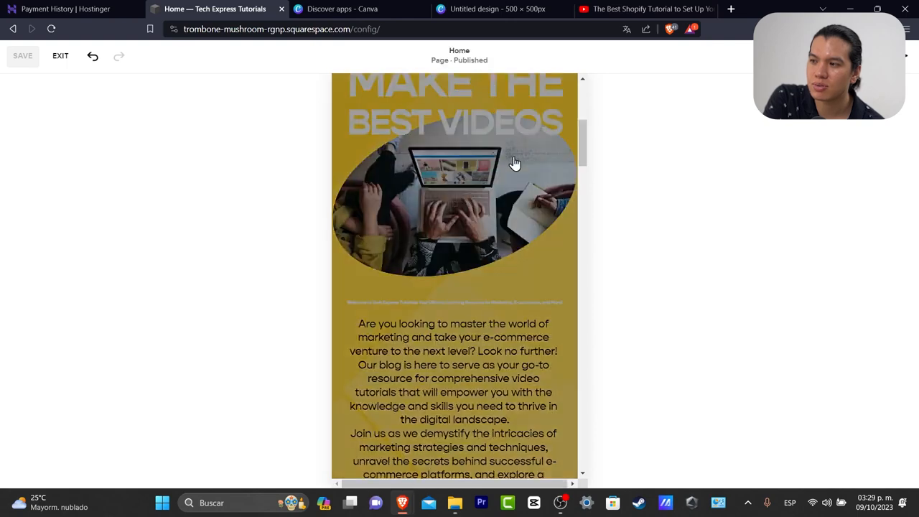
{"action": "scroll", "coordinate": [492, 279], "scroll_direction": "up", "scroll_amount": 4}
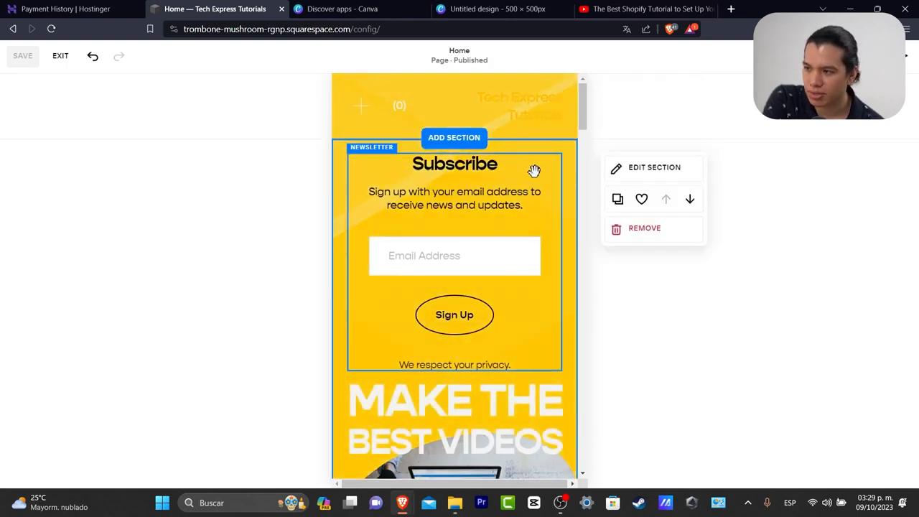
{"action": "scroll", "coordinate": [543, 197], "scroll_direction": "down", "scroll_amount": 6}
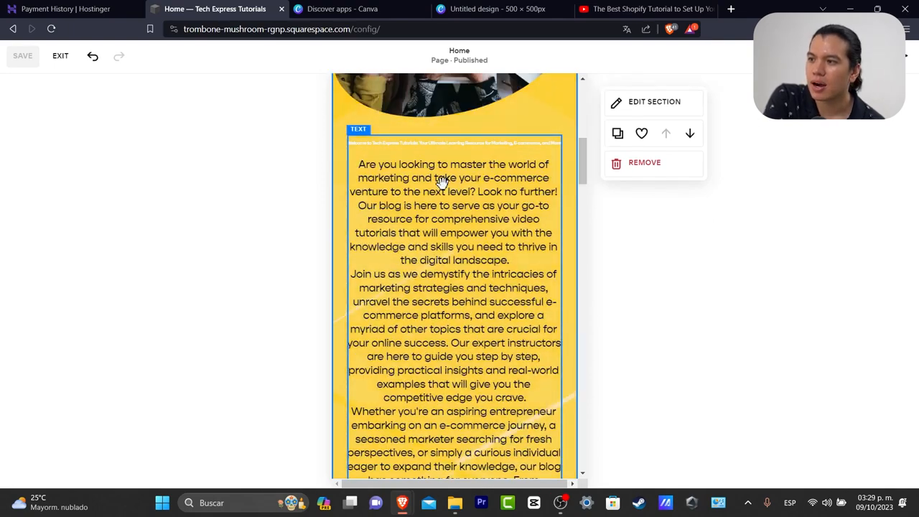
{"action": "scroll", "coordinate": [514, 174], "scroll_direction": "down", "scroll_amount": 10}
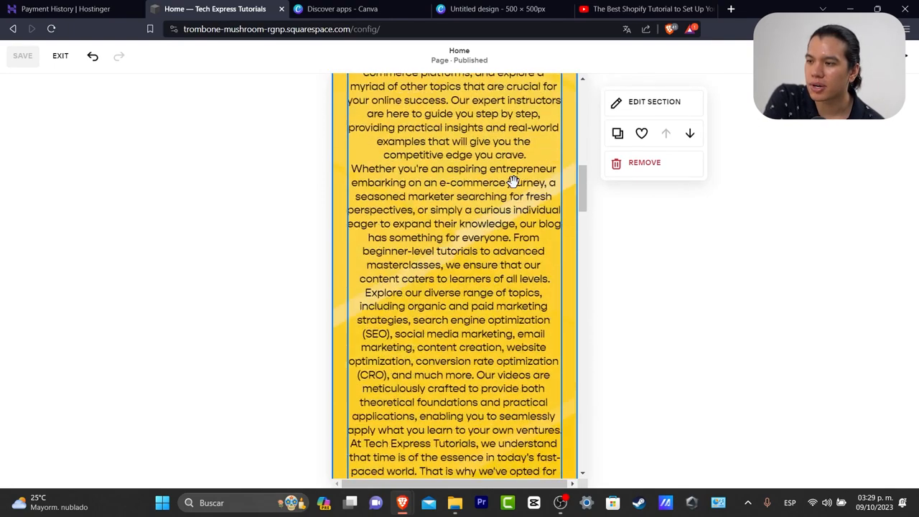
{"action": "scroll", "coordinate": [531, 273], "scroll_direction": "down", "scroll_amount": 8}
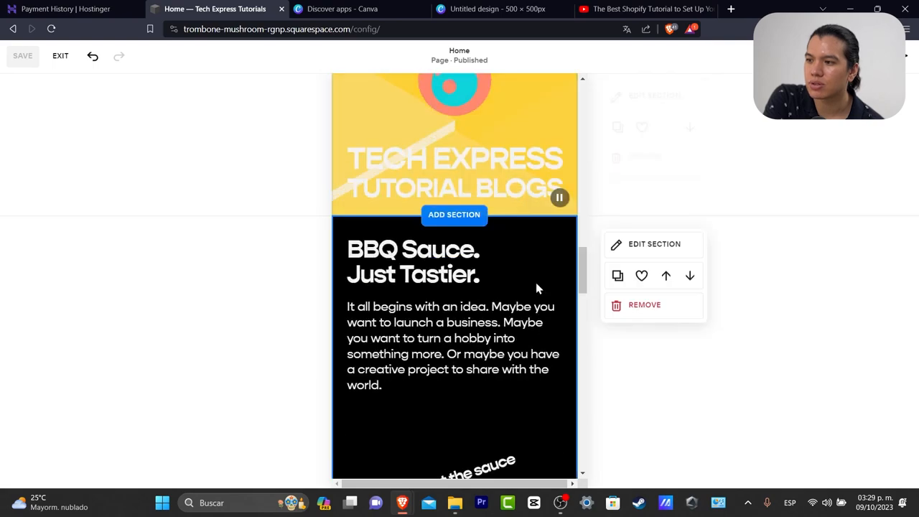
{"action": "scroll", "coordinate": [537, 287], "scroll_direction": "down", "scroll_amount": 5}
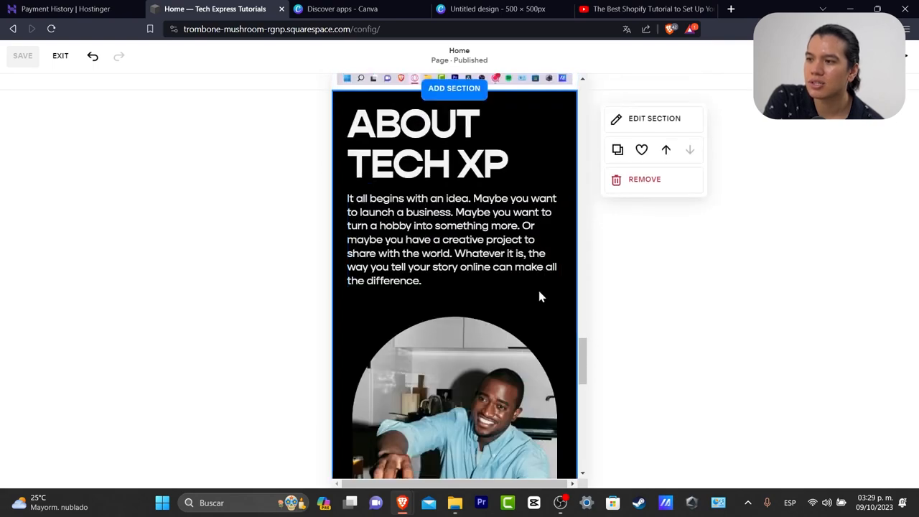
{"action": "scroll", "coordinate": [538, 295], "scroll_direction": "up", "scroll_amount": 5}
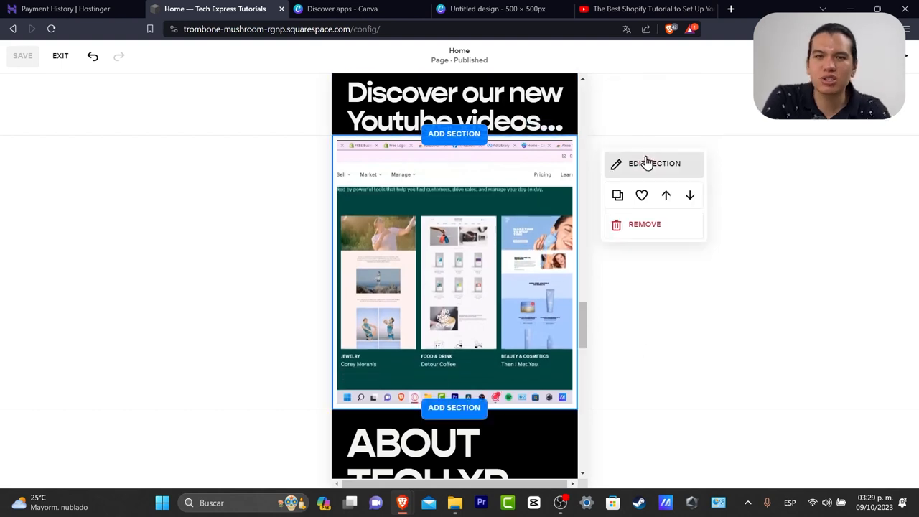
- In the mobile layout, make the "Discover our new Youtube videos..." section taller and move its heading down to leave space around it
{"action": "left_click", "coordinate": [562, 109]}
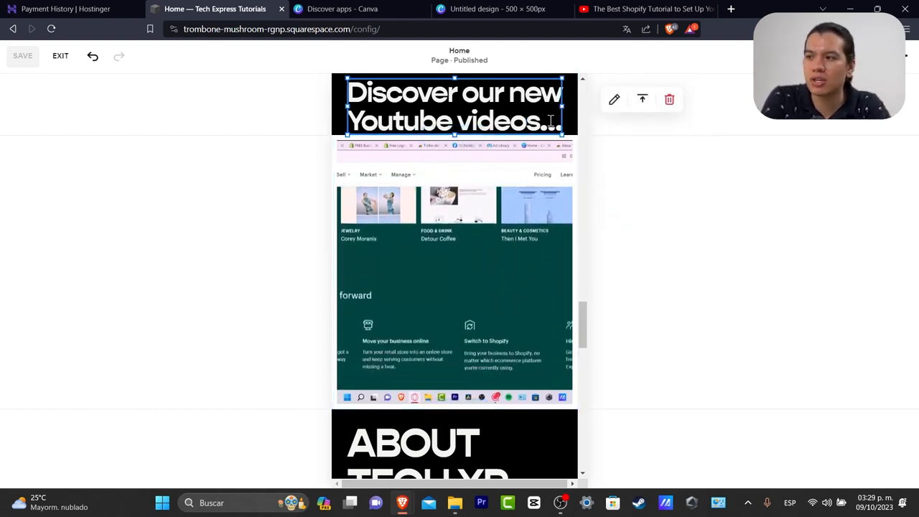
{"action": "left_click", "coordinate": [567, 126]}
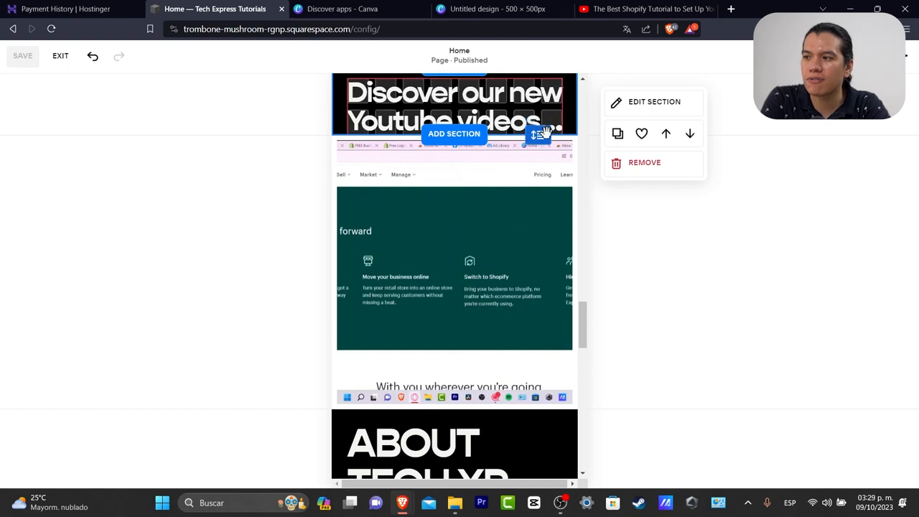
{"action": "left_click_drag", "start_coordinate": [538, 155], "coordinate": [538, 213]}
{"action": "left_click_drag", "start_coordinate": [516, 103], "coordinate": [516, 139]}
{"action": "left_click", "coordinate": [493, 177]}
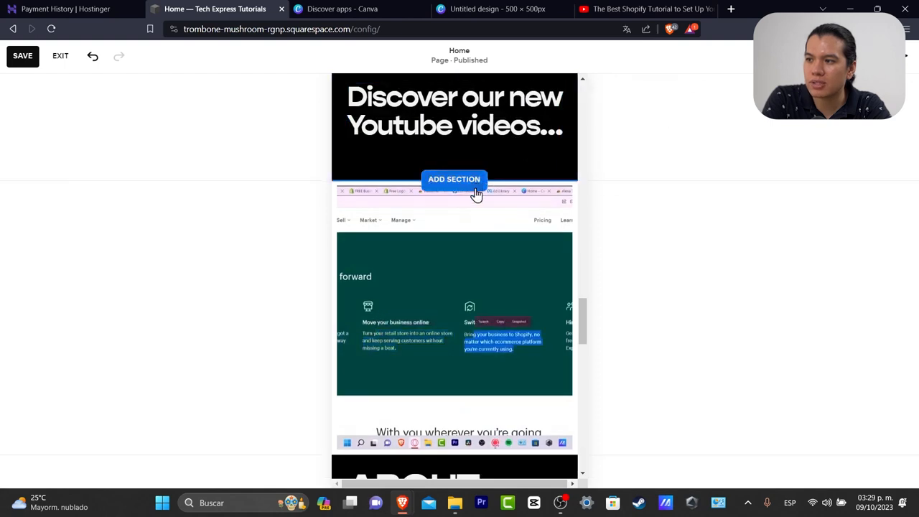
{"action": "left_click_drag", "start_coordinate": [537, 170], "coordinate": [538, 212]}
{"action": "left_click_drag", "start_coordinate": [539, 168], "coordinate": [529, 181]}
{"action": "scroll", "coordinate": [677, 236], "scroll_direction": "up", "scroll_amount": 3}
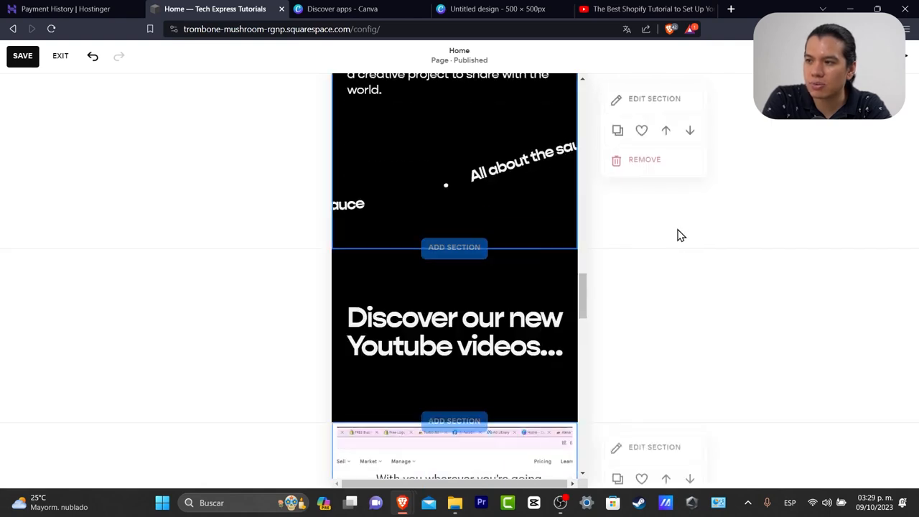
- Extend the mobile About section's height and move its arched photo further down
{"action": "scroll", "coordinate": [621, 316], "scroll_direction": "down", "scroll_amount": 6}
{"action": "scroll", "coordinate": [621, 315], "scroll_direction": "down", "scroll_amount": 3}
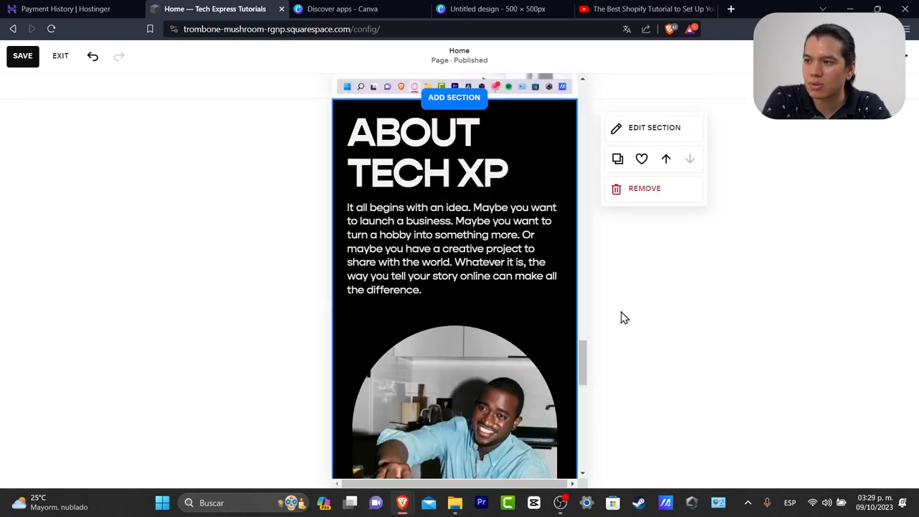
{"action": "scroll", "coordinate": [533, 176], "scroll_direction": "down", "scroll_amount": 6}
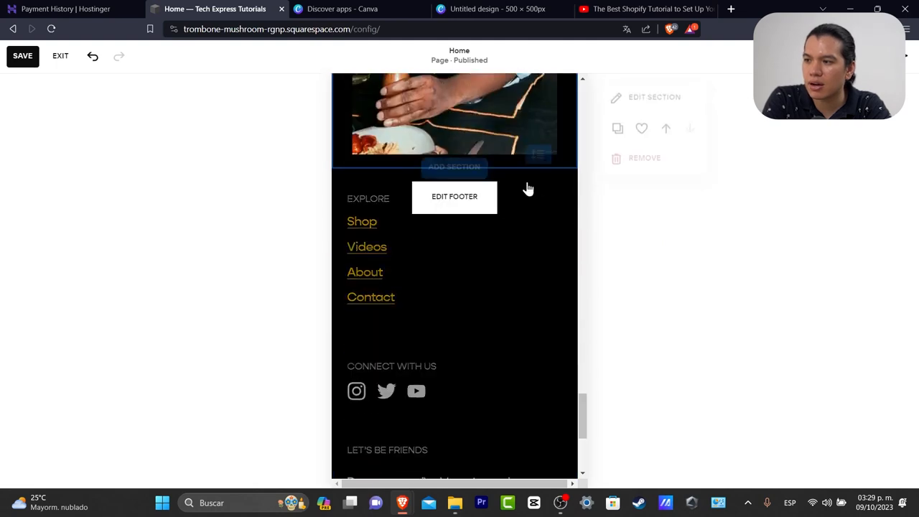
{"action": "left_click", "coordinate": [523, 175]}
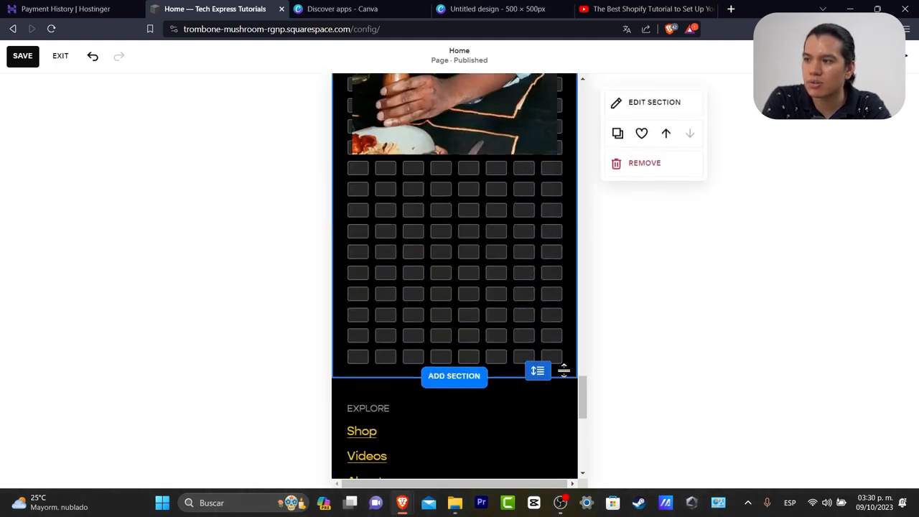
{"action": "scroll", "coordinate": [507, 184], "scroll_direction": "up", "scroll_amount": 4}
{"action": "scroll", "coordinate": [469, 244], "scroll_direction": "down", "scroll_amount": 2}
{"action": "left_click_drag", "start_coordinate": [475, 267], "coordinate": [483, 379]}
{"action": "scroll", "coordinate": [482, 373], "scroll_direction": "down", "scroll_amount": 3}
- Move the About paragraph and the "ABOUT TECH XP" heading down, leaving space above the heading and between the blocks
{"action": "scroll", "coordinate": [488, 328], "scroll_direction": "up", "scroll_amount": 6}
{"action": "scroll", "coordinate": [489, 329], "scroll_direction": "up", "scroll_amount": 3}
{"action": "left_click_drag", "start_coordinate": [478, 277], "coordinate": [477, 388]}
{"action": "left_click_drag", "start_coordinate": [473, 226], "coordinate": [481, 331]}
{"action": "left_click", "coordinate": [548, 270]}
{"action": "scroll", "coordinate": [549, 244], "scroll_direction": "down", "scroll_amount": 2}
{"action": "scroll", "coordinate": [549, 243], "scroll_direction": "up", "scroll_amount": 6}
{"action": "scroll", "coordinate": [551, 244], "scroll_direction": "down", "scroll_amount": 2}
{"action": "scroll", "coordinate": [550, 244], "scroll_direction": "down", "scroll_amount": 5}
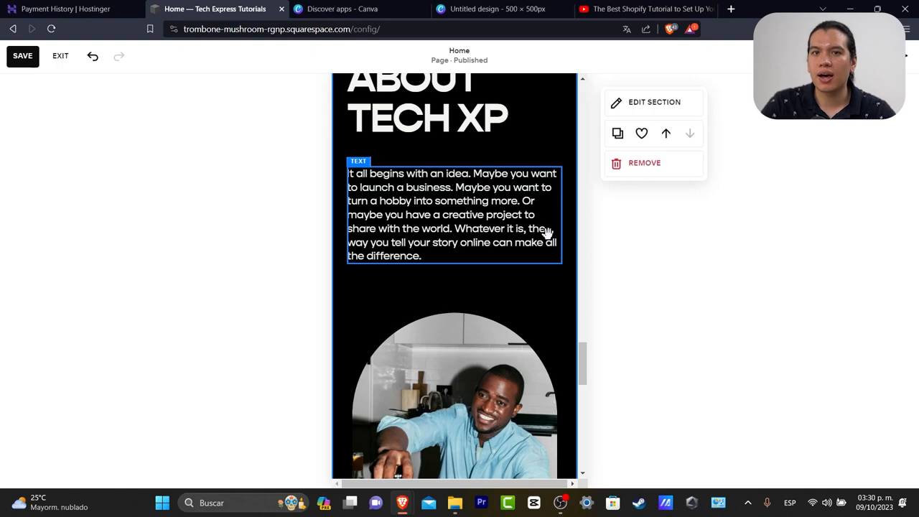
- Review the adjusted mobile page from the About section up to the welcome text
{"action": "scroll", "coordinate": [548, 234], "scroll_direction": "up", "scroll_amount": 6}
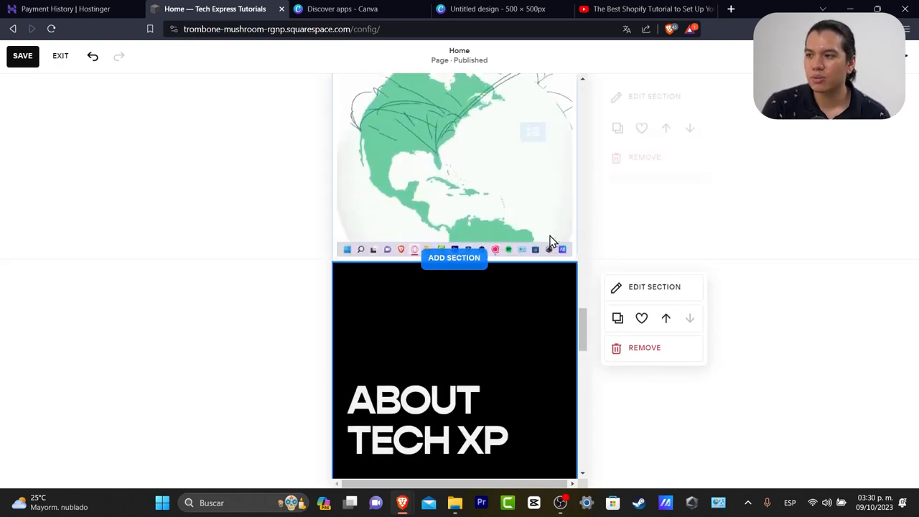
{"action": "scroll", "coordinate": [548, 233], "scroll_direction": "down", "scroll_amount": 8}
{"action": "scroll", "coordinate": [549, 233], "scroll_direction": "up", "scroll_amount": 2}
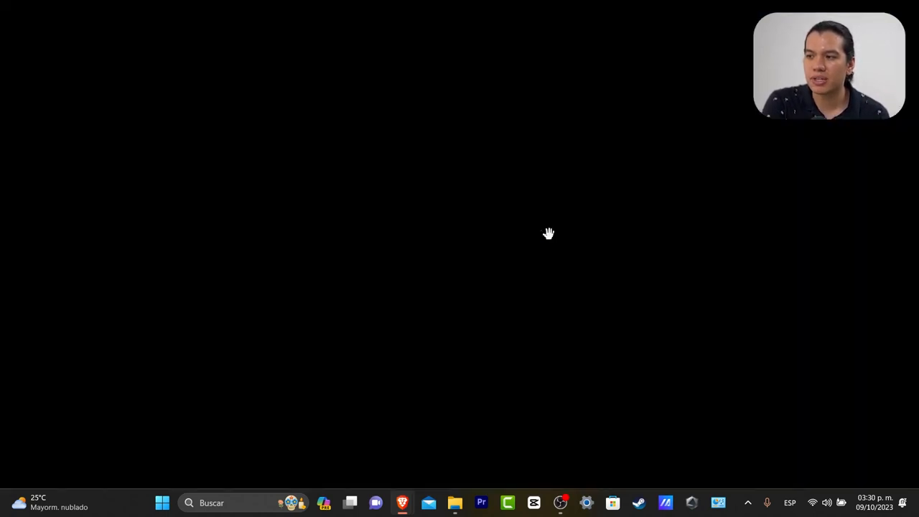
{"action": "scroll", "coordinate": [546, 232], "scroll_direction": "up", "scroll_amount": 3}
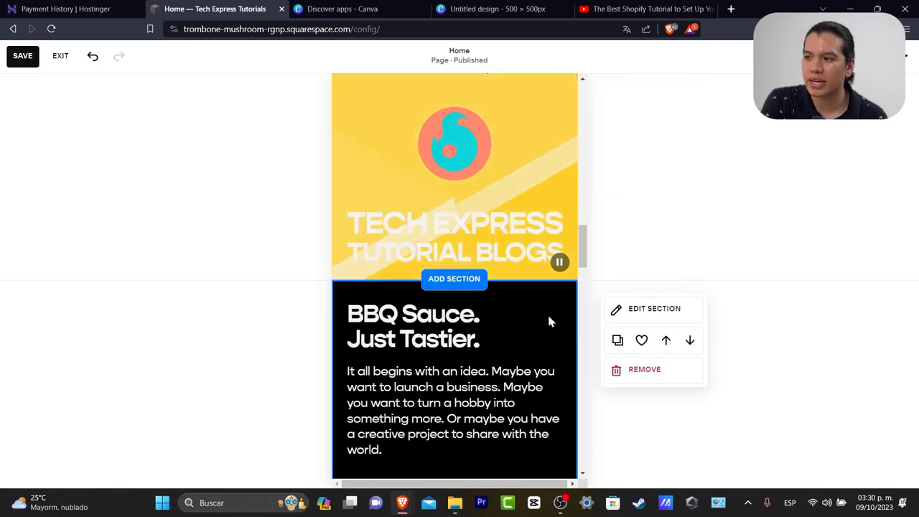
{"action": "scroll", "coordinate": [546, 312], "scroll_direction": "up", "scroll_amount": 10}
{"action": "scroll", "coordinate": [547, 310], "scroll_direction": "down", "scroll_amount": 10}
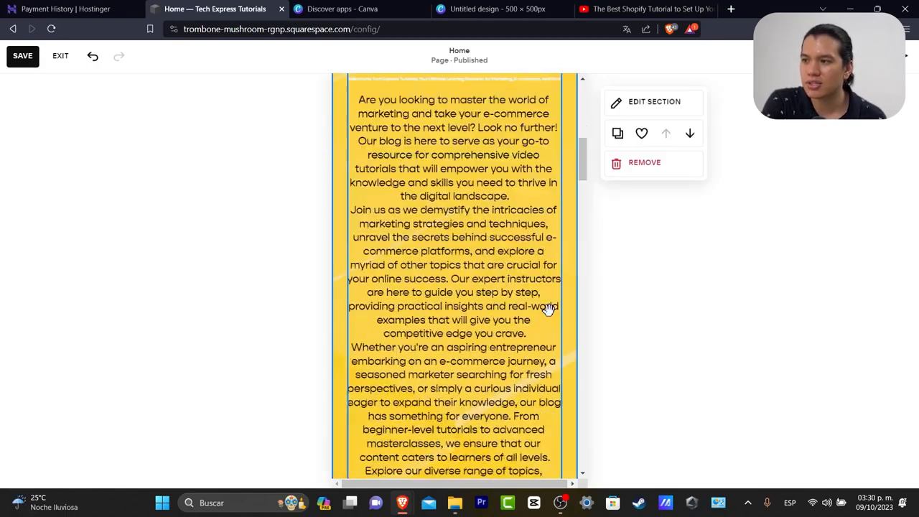
- Extend the mobile welcome section's height and overlay the "TECH EXPRESS TUTORIAL BLOGS" heading on the flame logo below the welcome text
{"action": "left_click", "coordinate": [505, 167]}
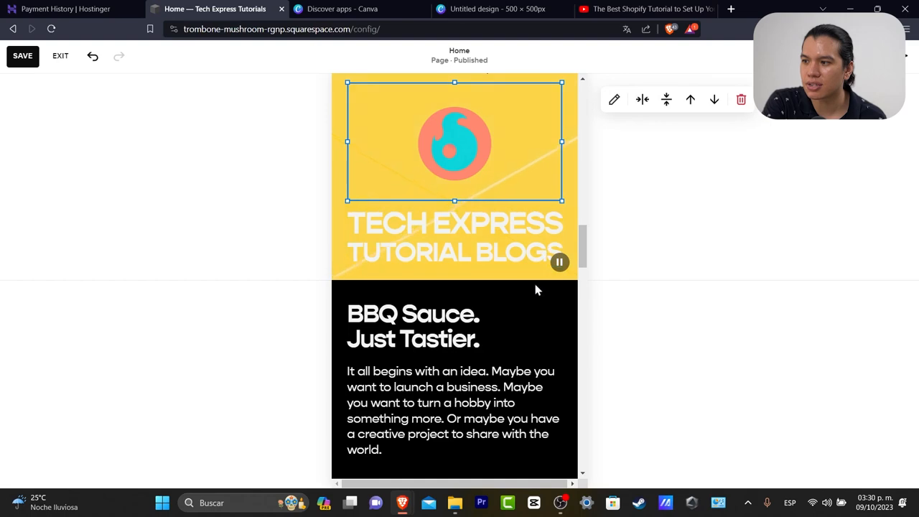
{"action": "left_click_drag", "start_coordinate": [537, 264], "coordinate": [538, 446]}
{"action": "left_click", "coordinate": [526, 248]}
{"action": "scroll", "coordinate": [529, 277], "scroll_direction": "up", "scroll_amount": 7}
{"action": "scroll", "coordinate": [529, 277], "scroll_direction": "down", "scroll_amount": 20}
{"action": "left_click_drag", "start_coordinate": [471, 183], "coordinate": [476, 178]}
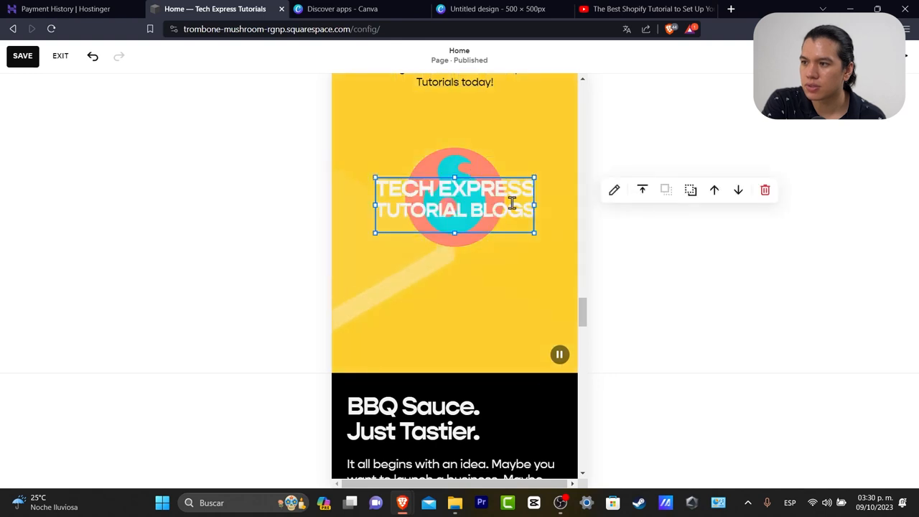
{"action": "left_click", "coordinate": [687, 303]}
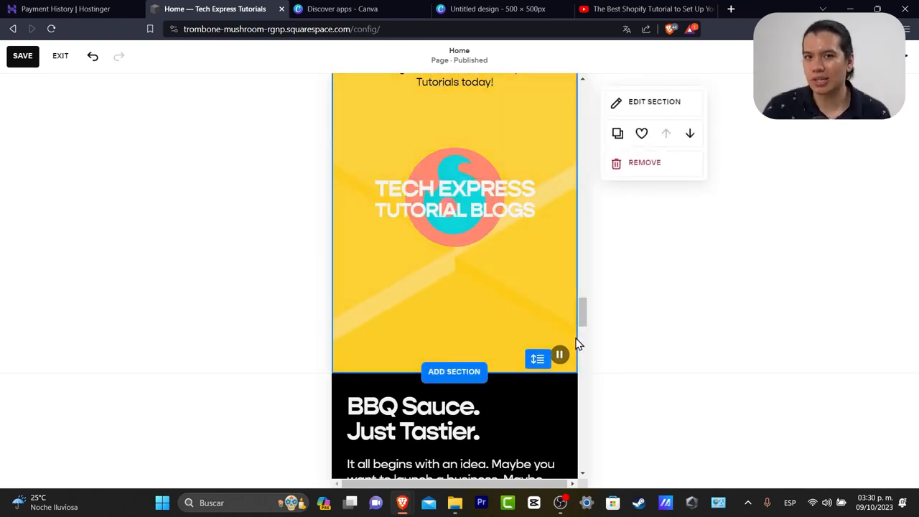
- Review the mobile page up to the Subscribe form and compare it with the desktop layout from the logo section downward
{"action": "scroll", "coordinate": [699, 277], "scroll_direction": "up", "scroll_amount": 5}
{"action": "scroll", "coordinate": [541, 302], "scroll_direction": "up", "scroll_amount": 10}
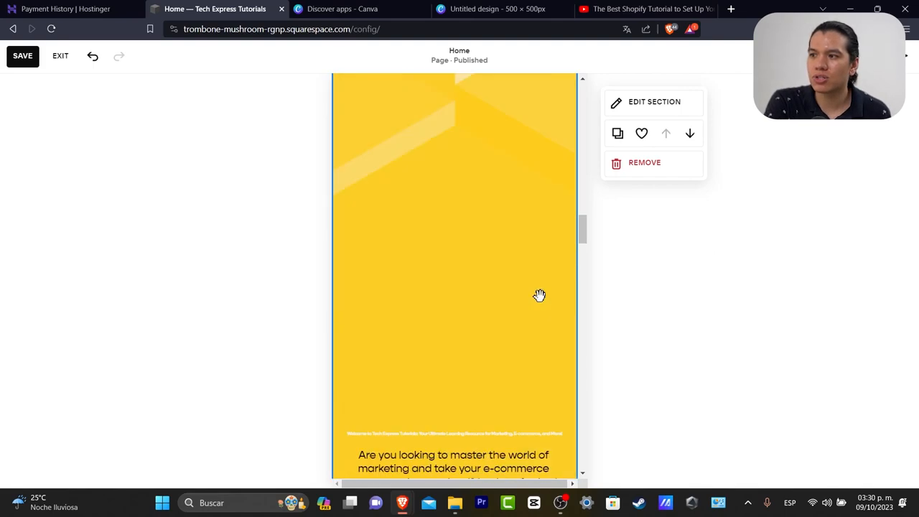
{"action": "scroll", "coordinate": [524, 280], "scroll_direction": "down", "scroll_amount": 5}
{"action": "scroll", "coordinate": [523, 279], "scroll_direction": "up", "scroll_amount": 5}
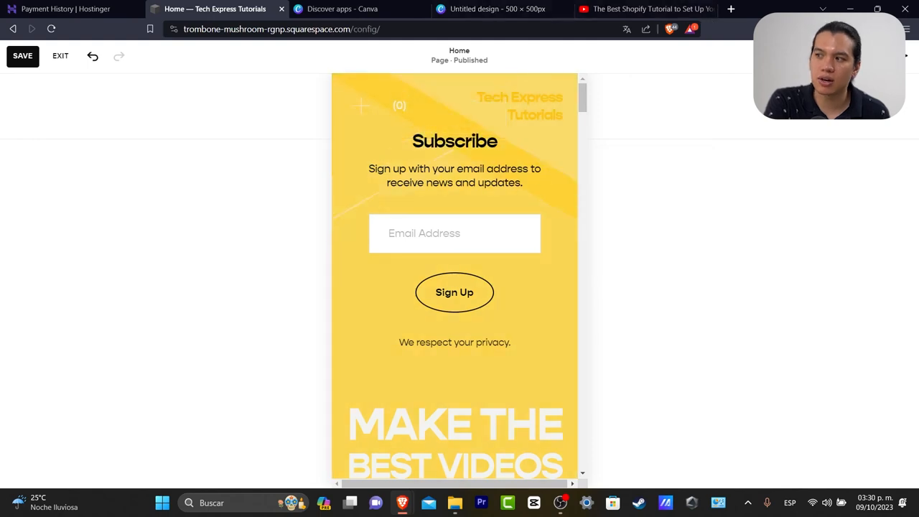
{"action": "left_click", "coordinate": [825, 56]}
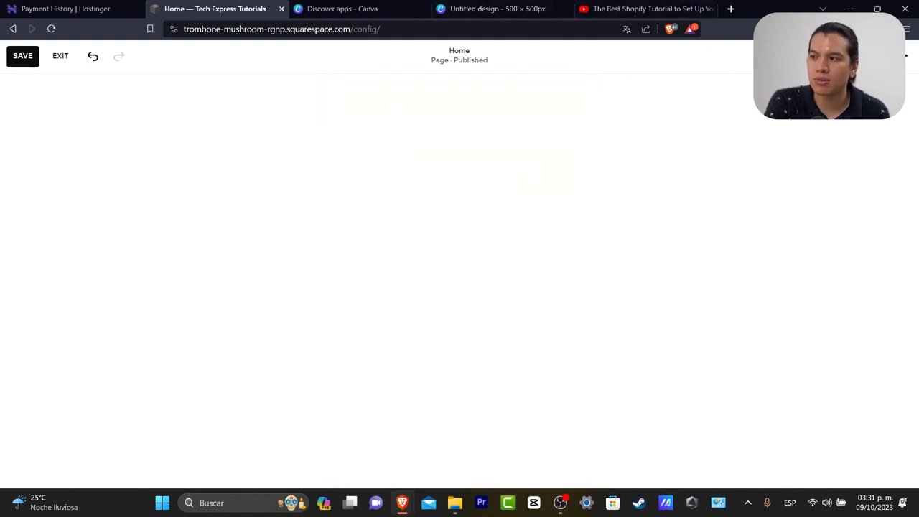
{"action": "scroll", "coordinate": [708, 263], "scroll_direction": "down", "scroll_amount": 6}
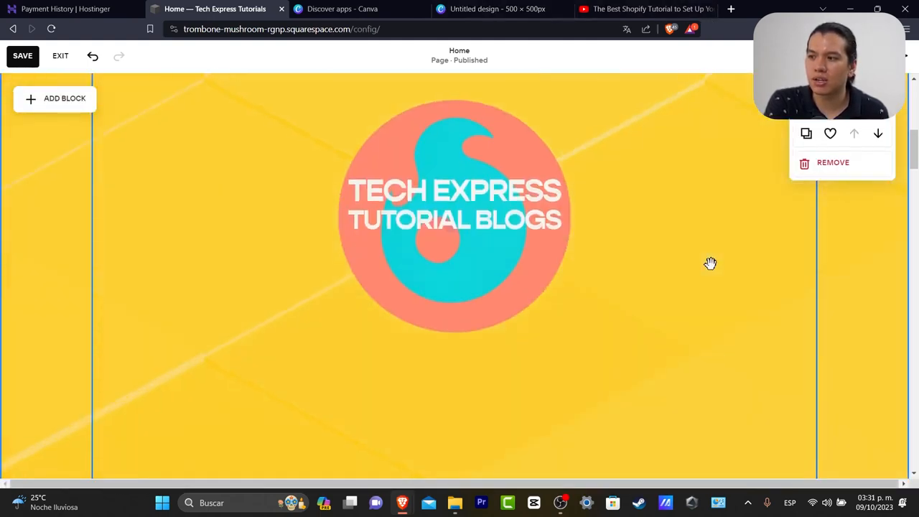
{"action": "scroll", "coordinate": [709, 263], "scroll_direction": "down", "scroll_amount": 10}
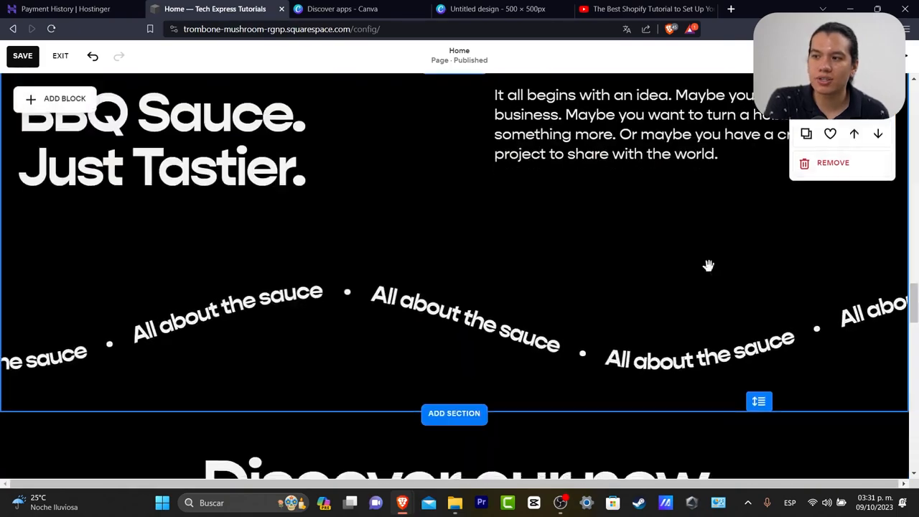
{"action": "scroll", "coordinate": [709, 269], "scroll_direction": "down", "scroll_amount": 12}
{"action": "scroll", "coordinate": [709, 265], "scroll_direction": "up", "scroll_amount": 14}
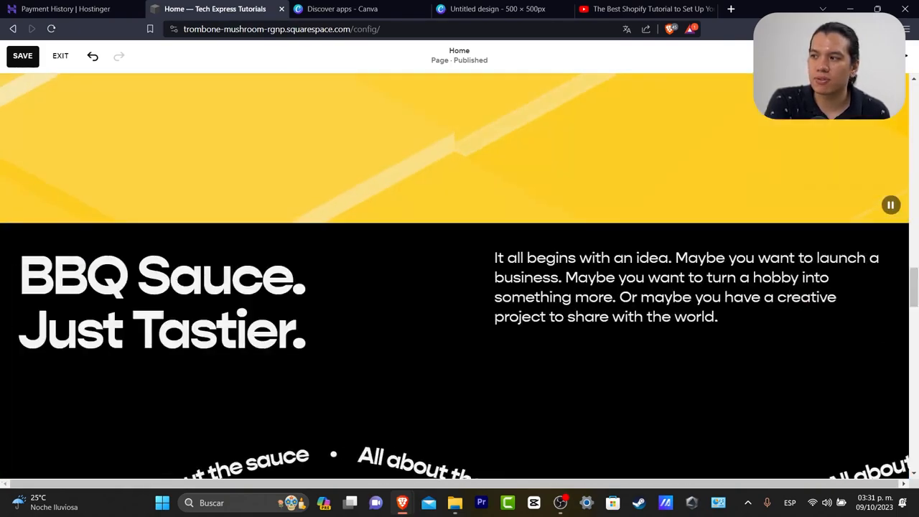
- Return to the mobile view, check it down to the footer, and save the page before exiting the editor
{"action": "left_click", "coordinate": [851, 56]}
{"action": "scroll", "coordinate": [630, 194], "scroll_direction": "down", "scroll_amount": 4}
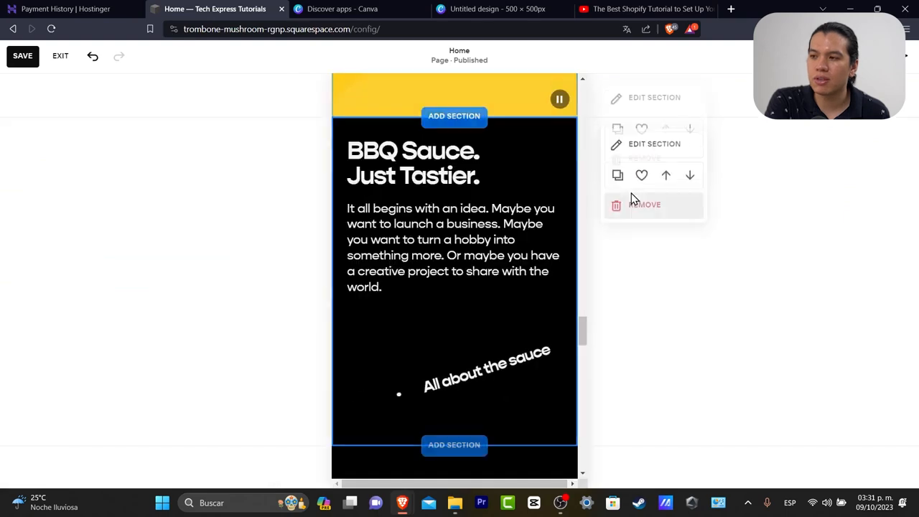
{"action": "scroll", "coordinate": [630, 197], "scroll_direction": "up", "scroll_amount": 3}
{"action": "scroll", "coordinate": [549, 280], "scroll_direction": "down", "scroll_amount": 8}
{"action": "scroll", "coordinate": [554, 291], "scroll_direction": "down", "scroll_amount": 12}
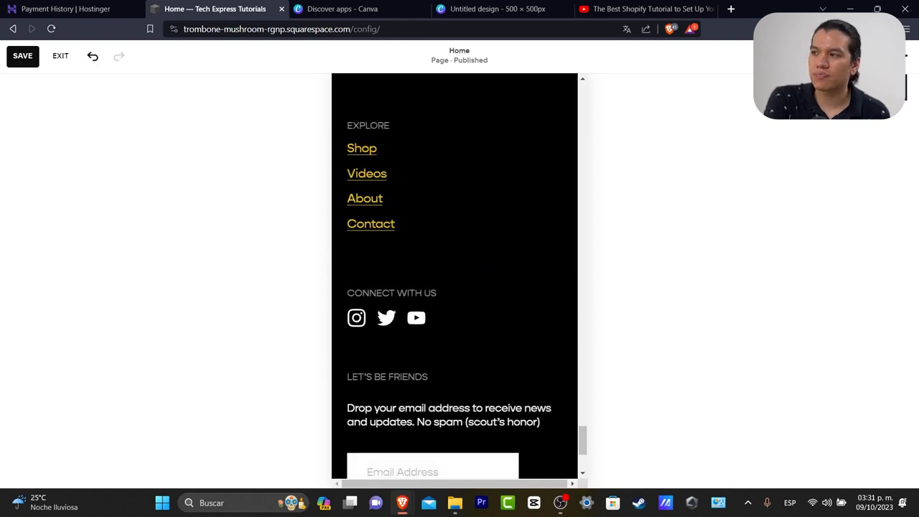
{"action": "left_click", "coordinate": [28, 58]}
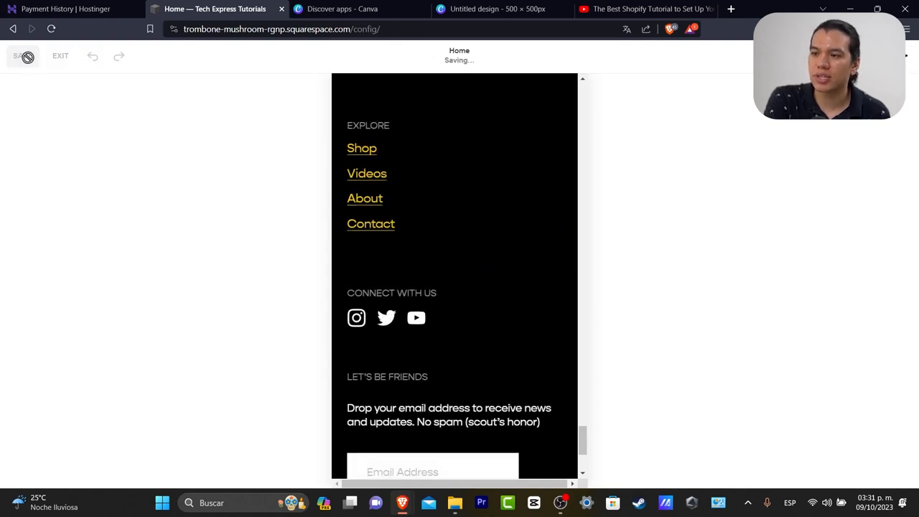
{"action": "left_click", "coordinate": [60, 64]}
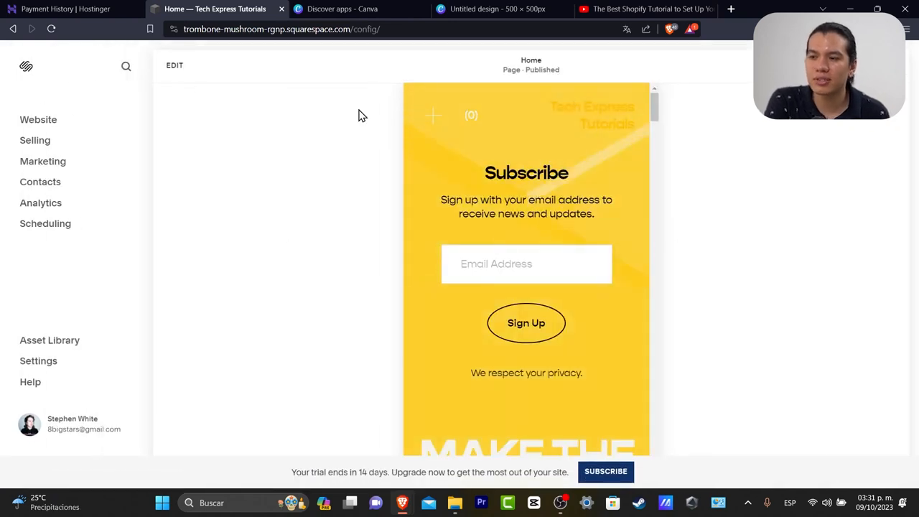
- Open the Selling overview and view the product types the store can offer
{"action": "left_click", "coordinate": [48, 142]}
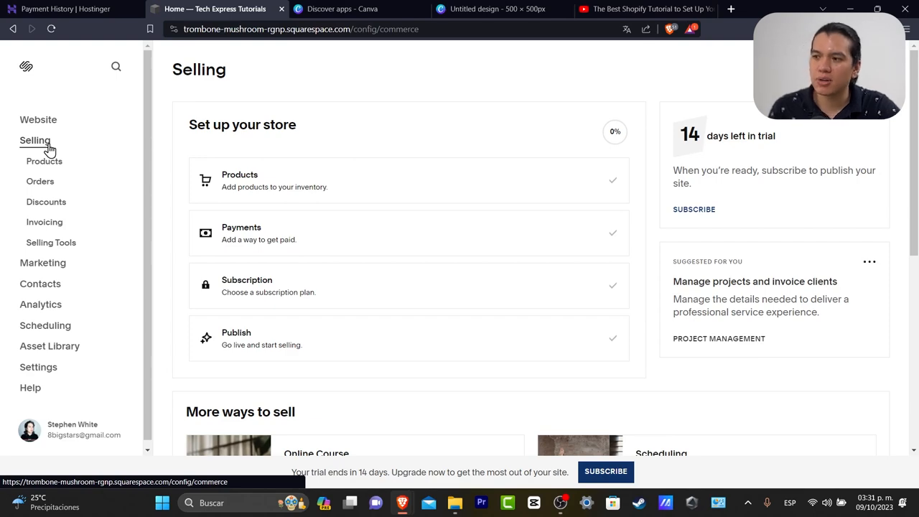
{"action": "left_click", "coordinate": [335, 179]}
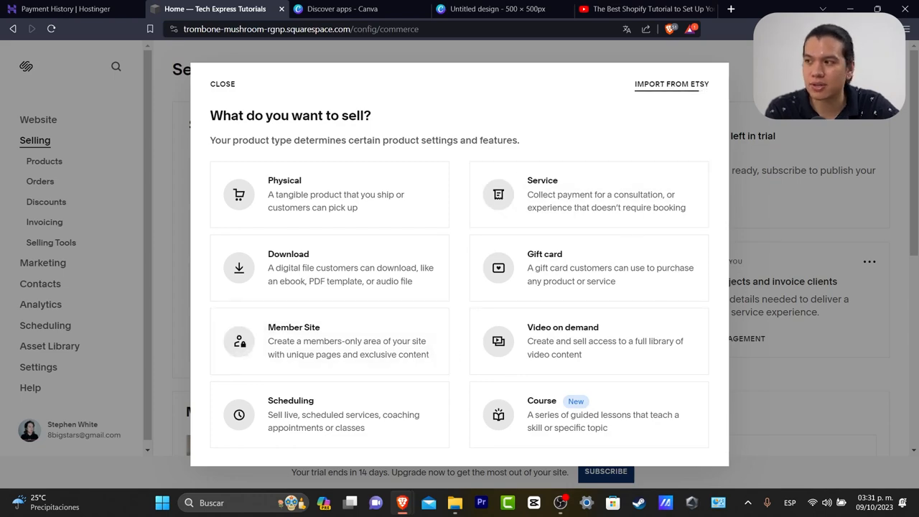
{"action": "left_click", "coordinate": [778, 94]}
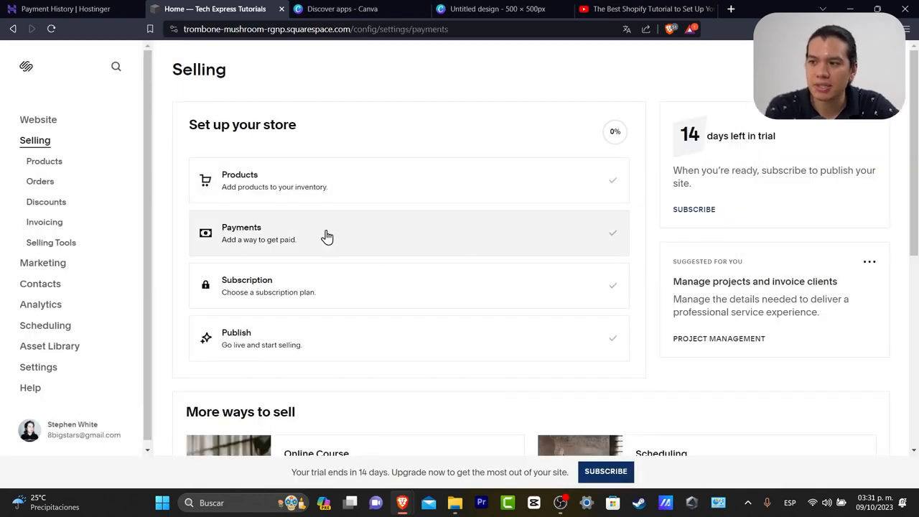
- Examine the Store Payments settings for the available payment processors and the store currency
{"action": "left_click", "coordinate": [326, 238]}
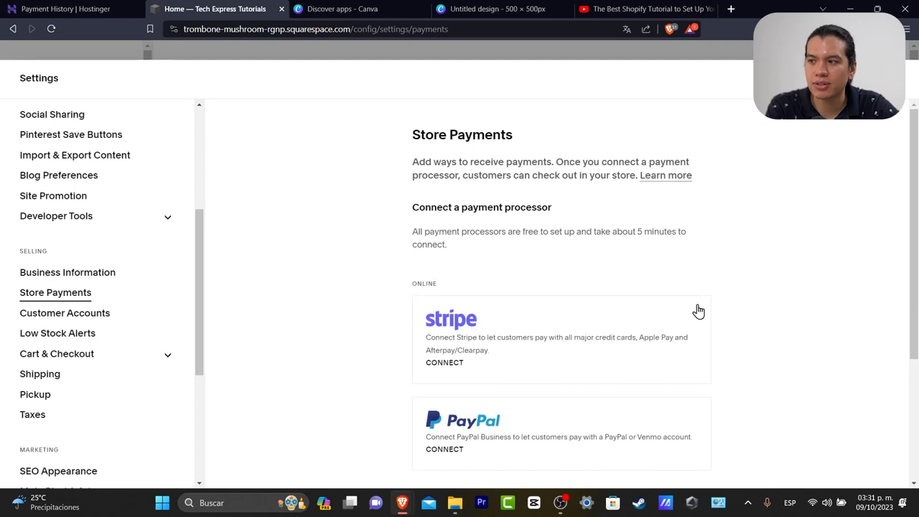
{"action": "scroll", "coordinate": [603, 327], "scroll_direction": "down", "scroll_amount": 2}
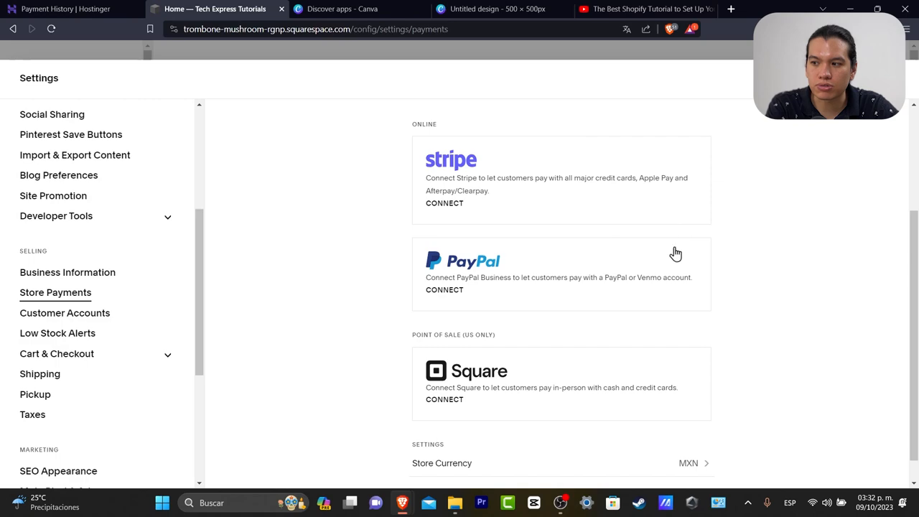
{"action": "scroll", "coordinate": [674, 255], "scroll_direction": "down", "scroll_amount": 1}
{"action": "left_click", "coordinate": [892, 78]}
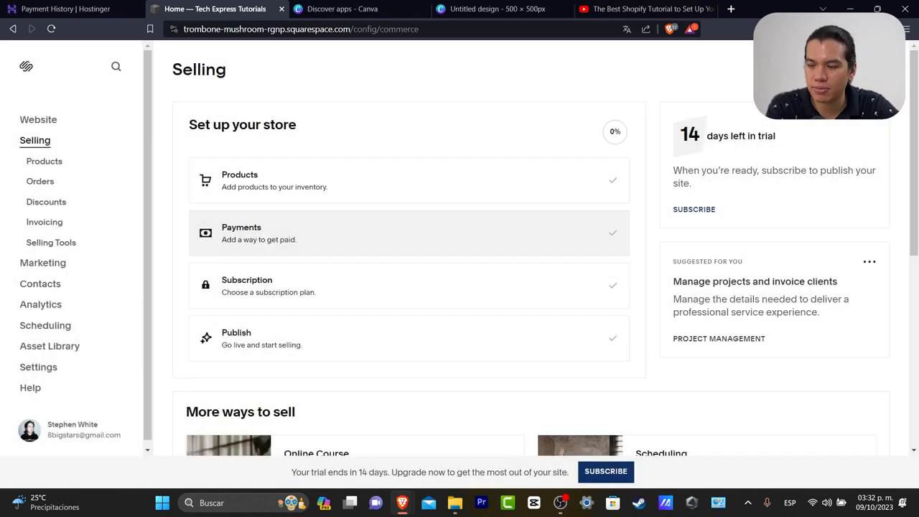
- Compare the prices and features of the Personal, Business, Basic and Advanced subscription plans
{"action": "left_click", "coordinate": [378, 282]}
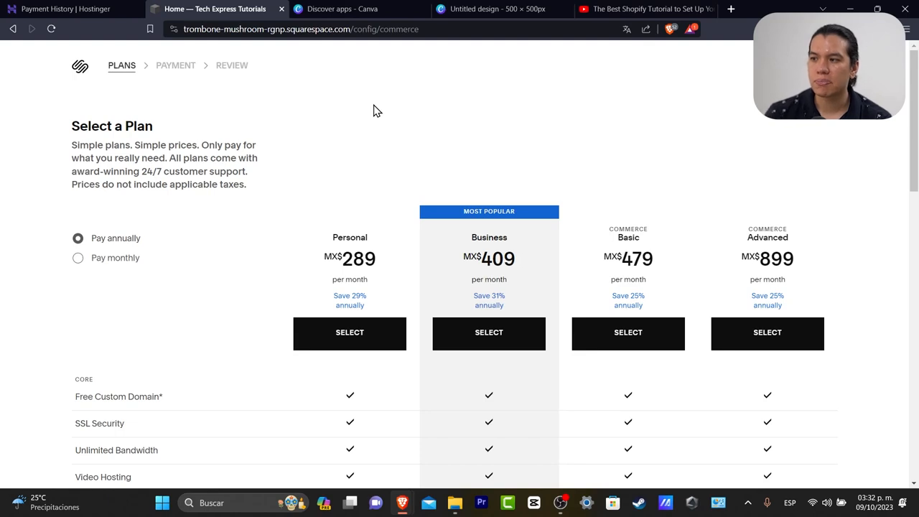
{"action": "scroll", "coordinate": [420, 171], "scroll_direction": "down", "scroll_amount": 5}
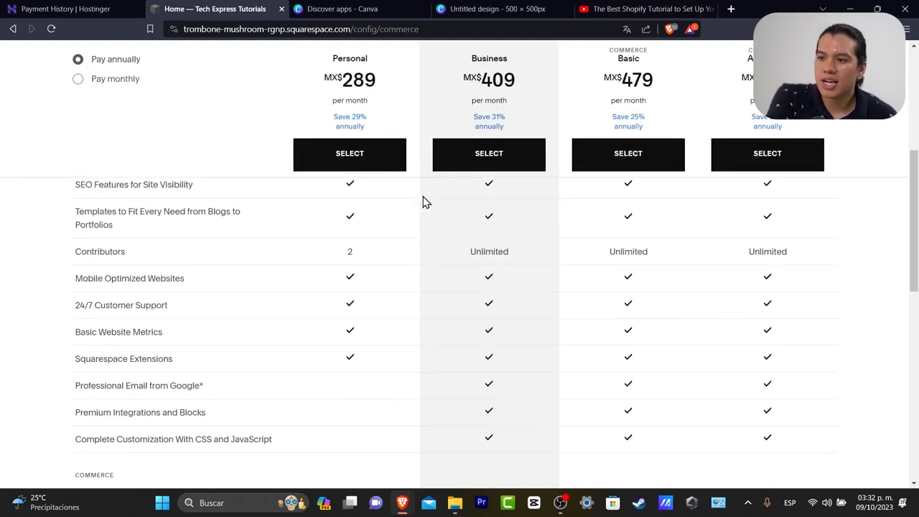
{"action": "scroll", "coordinate": [448, 215], "scroll_direction": "down", "scroll_amount": 3}
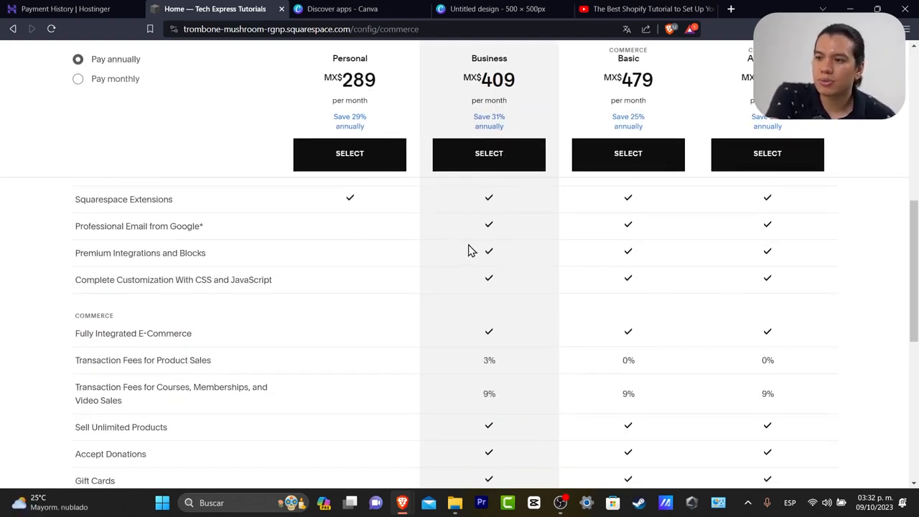
{"action": "scroll", "coordinate": [470, 251], "scroll_direction": "down", "scroll_amount": 7}
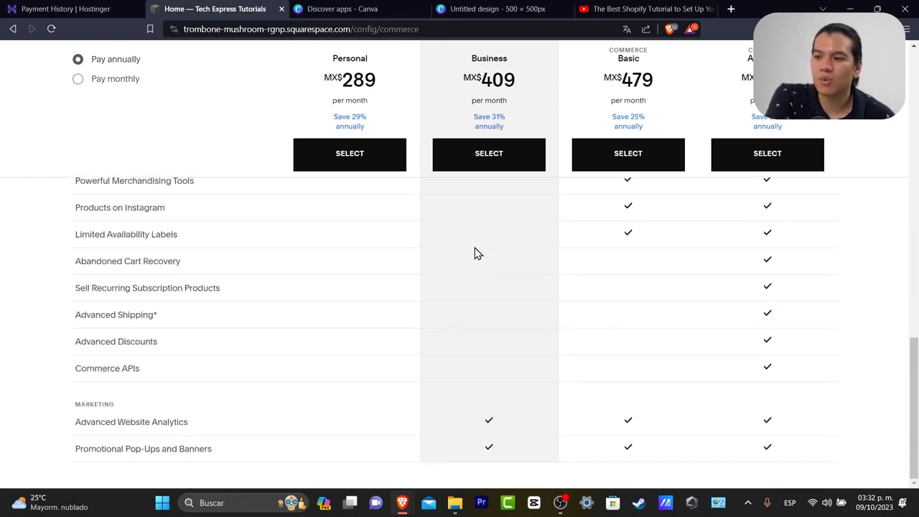
{"action": "scroll", "coordinate": [479, 255], "scroll_direction": "up", "scroll_amount": 15}
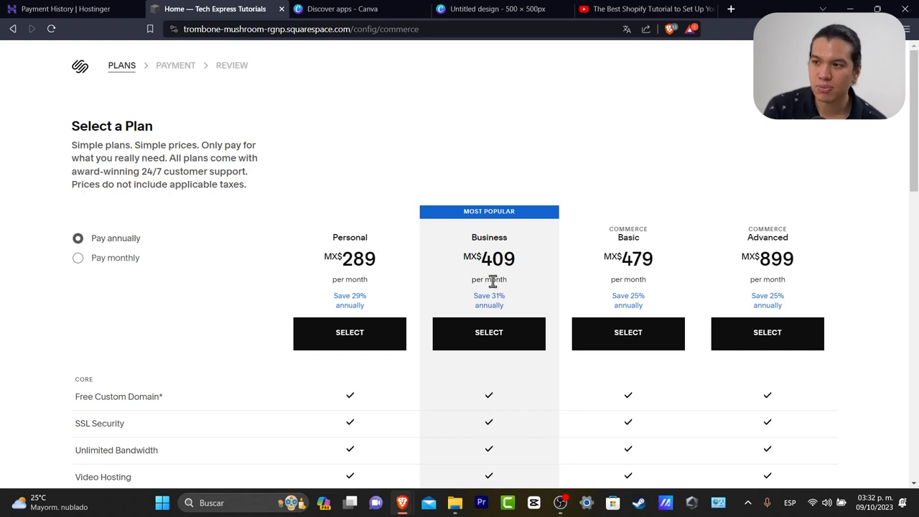
{"action": "scroll", "coordinate": [533, 291], "scroll_direction": "down", "scroll_amount": 2}
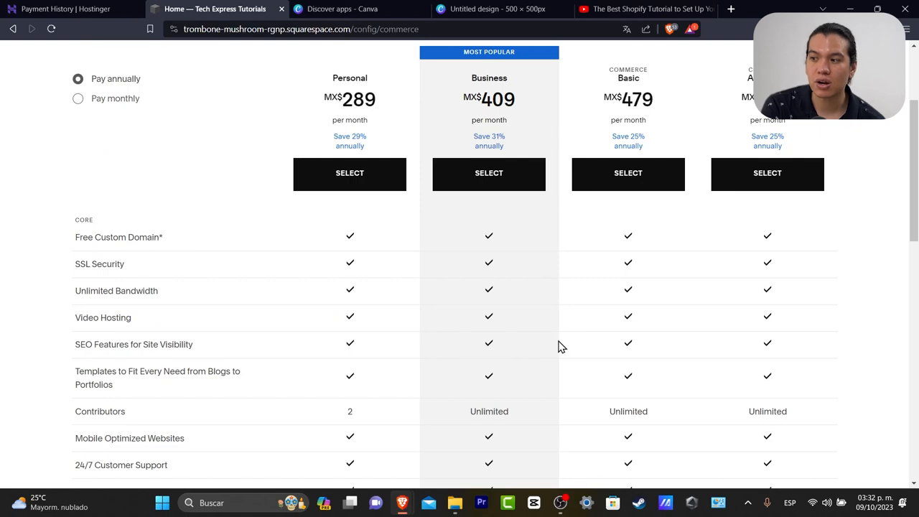
{"action": "scroll", "coordinate": [563, 357], "scroll_direction": "down", "scroll_amount": 4}
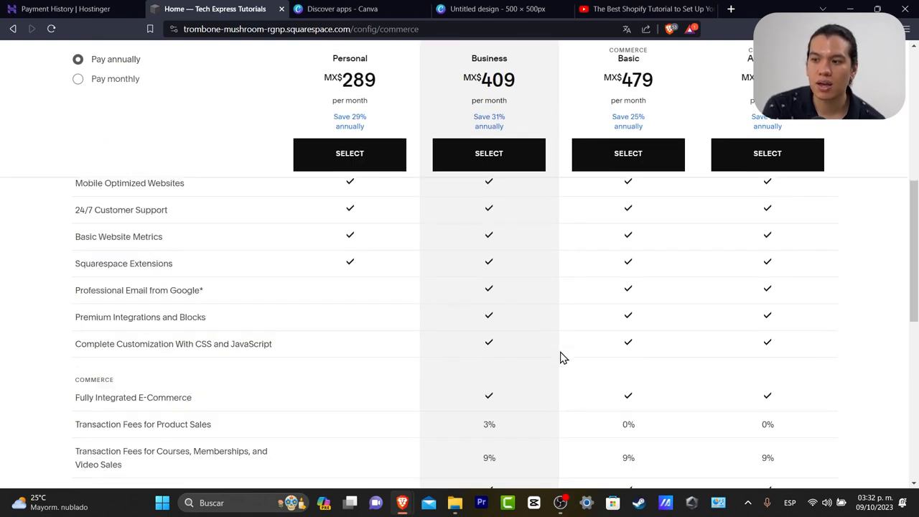
{"action": "scroll", "coordinate": [564, 354], "scroll_direction": "down", "scroll_amount": 3}
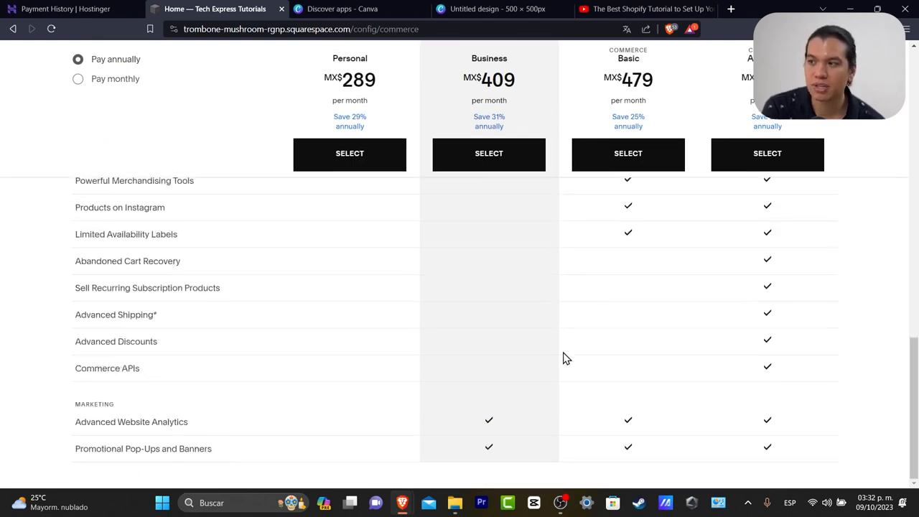
{"action": "scroll", "coordinate": [560, 346], "scroll_direction": "up", "scroll_amount": 15}
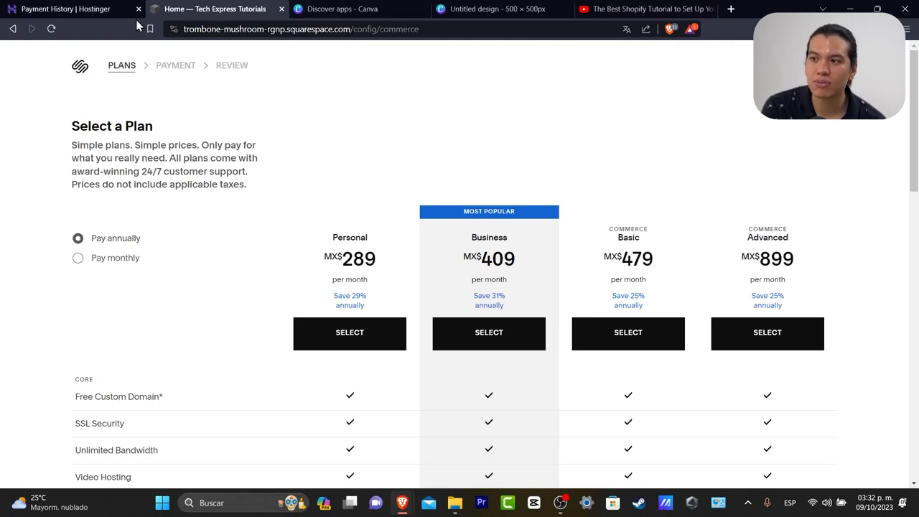
- Return to the store settings and view the Customer Accounts, Low Stock Alerts and Cart & Checkout options
{"action": "left_click", "coordinate": [13, 29]}
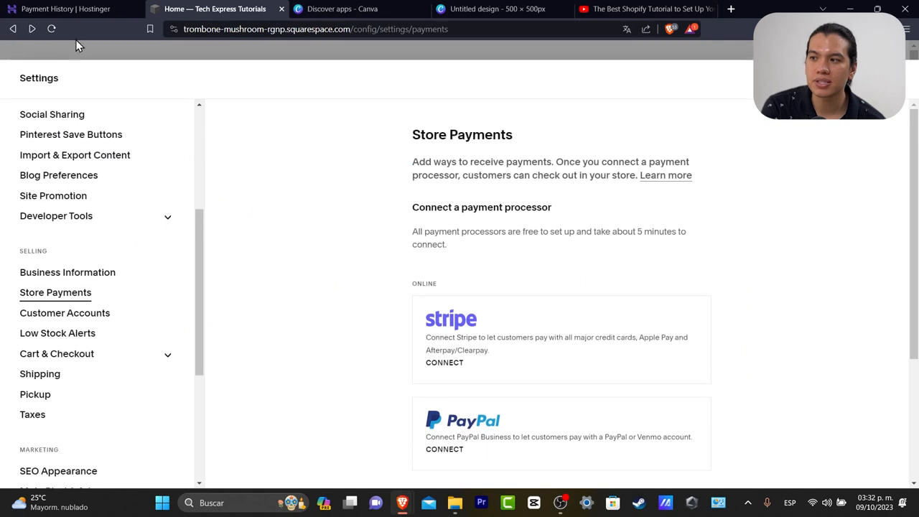
{"action": "left_click", "coordinate": [119, 323]}
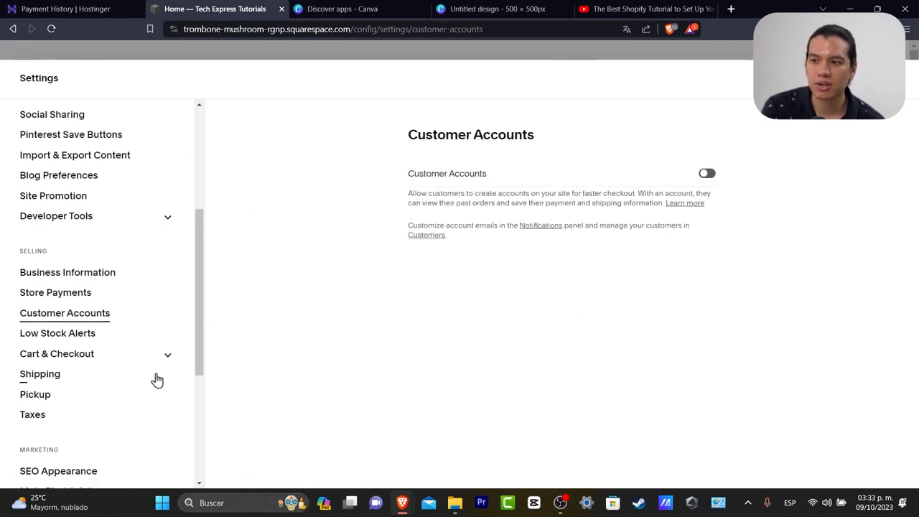
{"action": "left_click", "coordinate": [75, 334]}
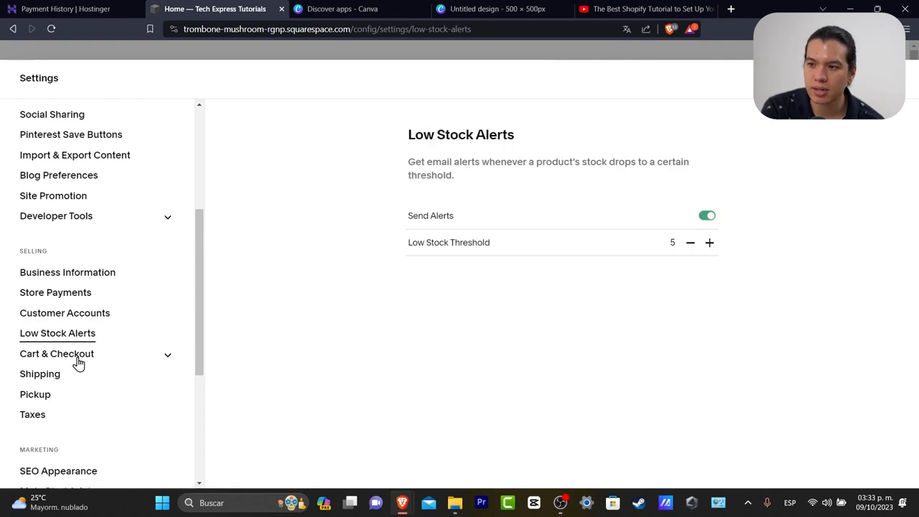
{"action": "left_click", "coordinate": [79, 361]}
{"action": "scroll", "coordinate": [74, 384], "scroll_direction": "down", "scroll_amount": 2}
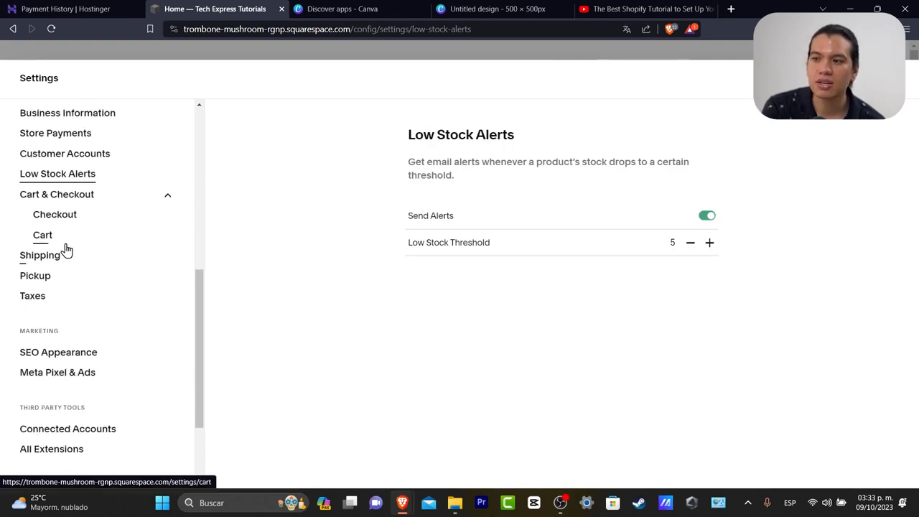
- View the Taxes settings and the site's SEO Appearance settings
{"action": "left_click", "coordinate": [51, 300]}
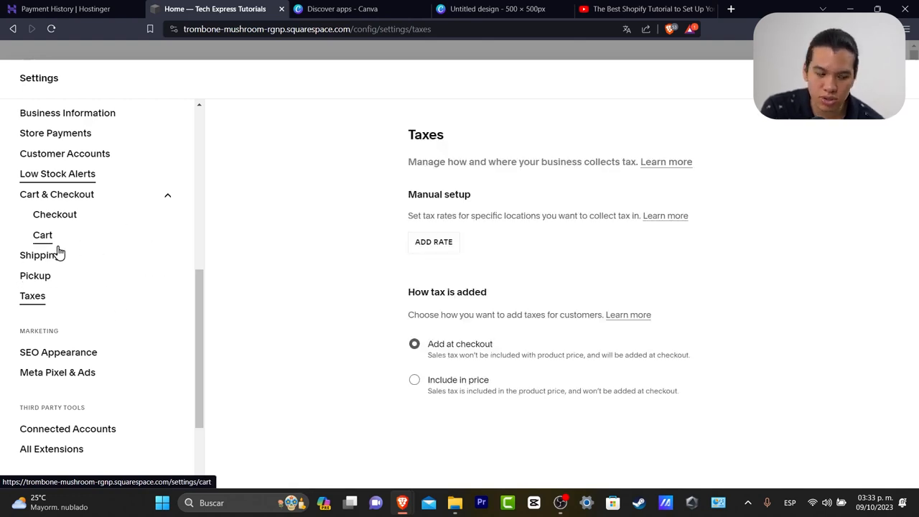
{"action": "scroll", "coordinate": [92, 304], "scroll_direction": "down", "scroll_amount": 2}
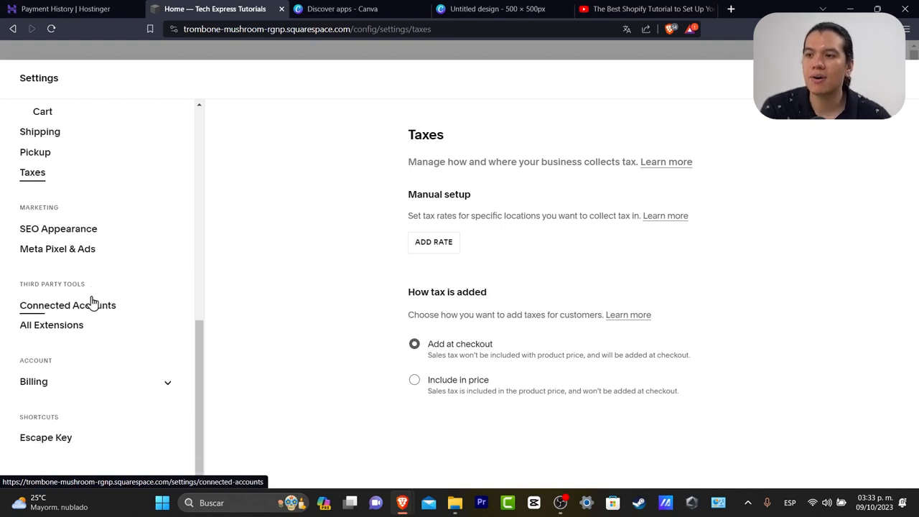
{"action": "left_click", "coordinate": [112, 231]}
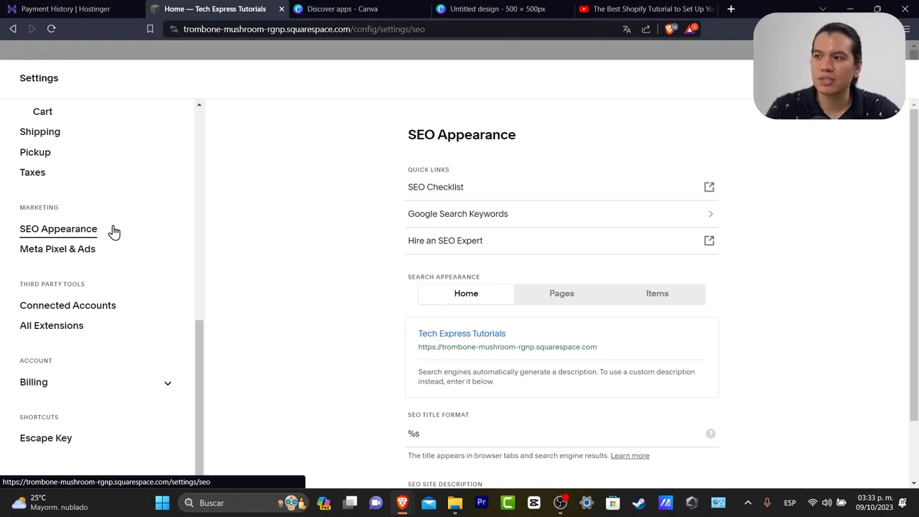
- Examine the SEO Appearance search previews and title formats for Home, Pages and Items
{"action": "scroll", "coordinate": [677, 285], "scroll_direction": "down", "scroll_amount": 1}
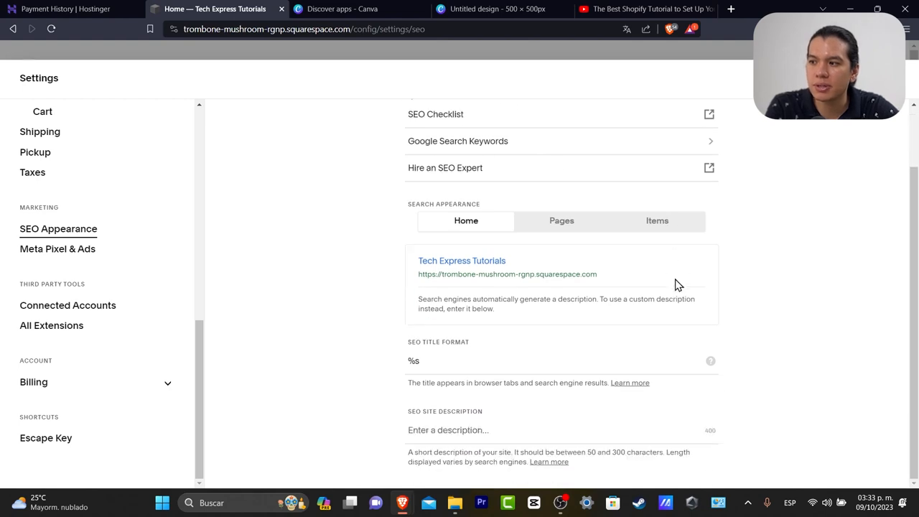
{"action": "left_click_drag", "start_coordinate": [416, 260], "coordinate": [613, 279]}
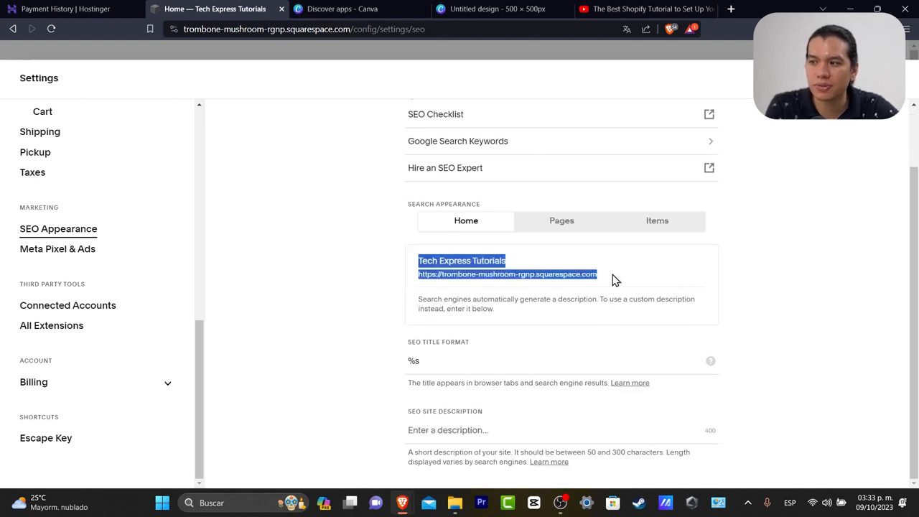
{"action": "left_click", "coordinate": [745, 277]}
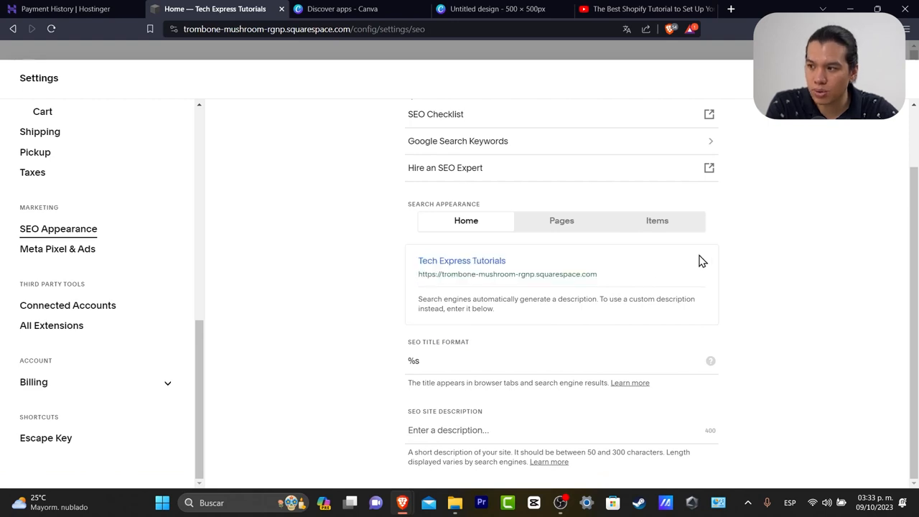
{"action": "left_click", "coordinate": [572, 234]}
{"action": "scroll", "coordinate": [519, 277], "scroll_direction": "up", "scroll_amount": 1}
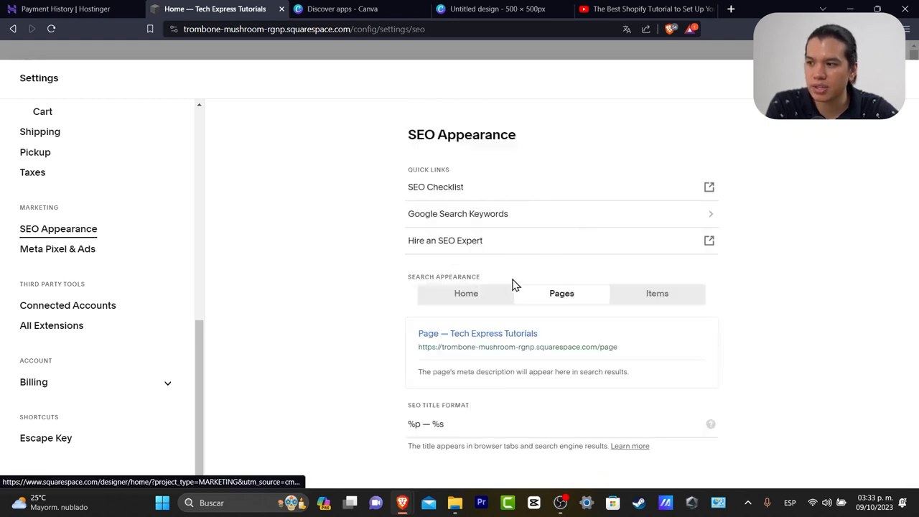
{"action": "left_click", "coordinate": [485, 301]}
{"action": "left_click", "coordinate": [567, 300]}
{"action": "left_click", "coordinate": [656, 295]}
{"action": "left_click", "coordinate": [482, 303]}
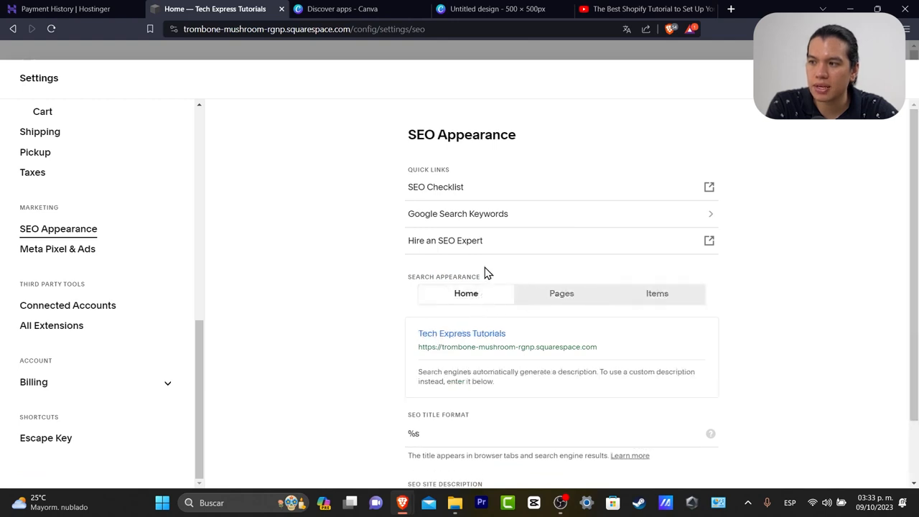
- Follow Google Search Keywords through the Analytics introduction to the plan selection page, and return to the SEO Appearance settings
{"action": "left_click", "coordinate": [476, 216]}
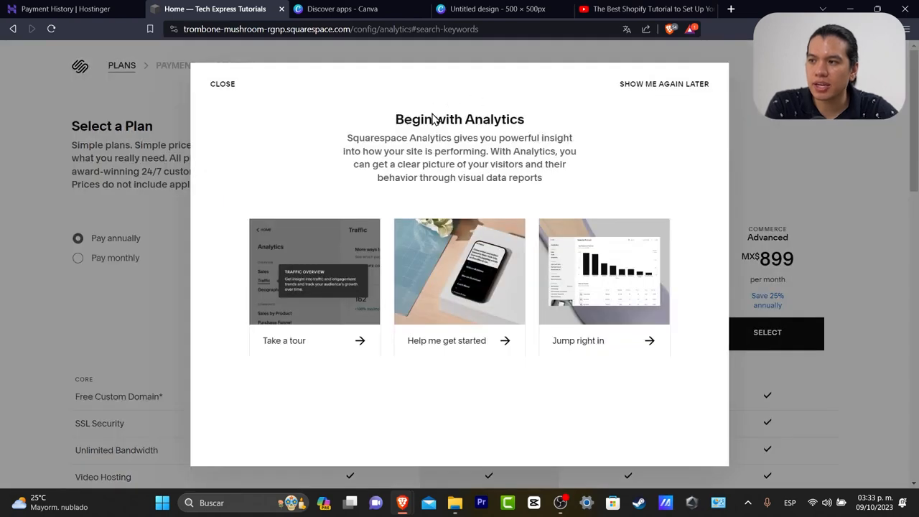
{"action": "left_click_drag", "start_coordinate": [433, 119], "coordinate": [543, 138]}
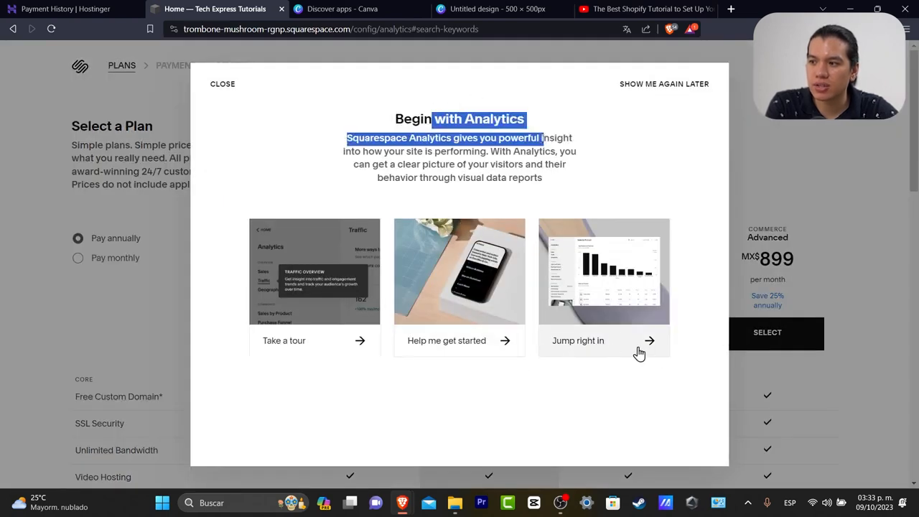
{"action": "left_click", "coordinate": [614, 336]}
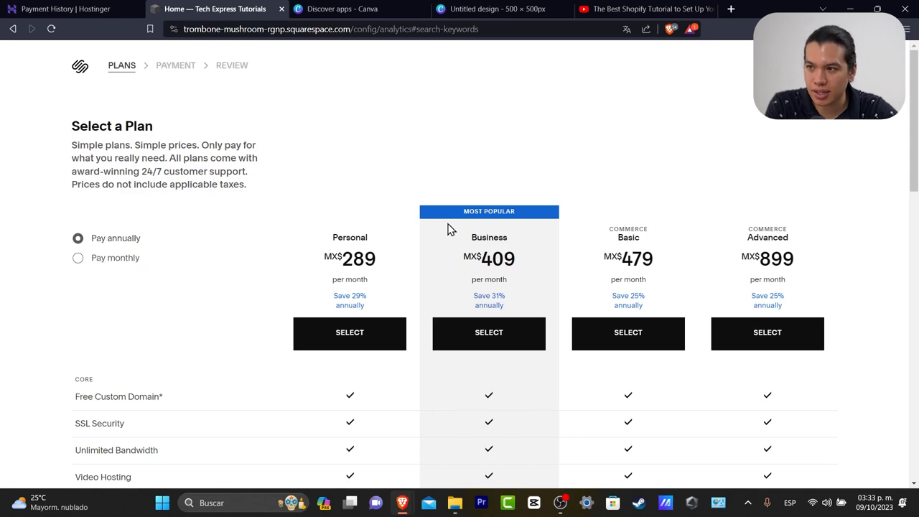
{"action": "scroll", "coordinate": [684, 180], "scroll_direction": "down", "scroll_amount": 8}
{"action": "scroll", "coordinate": [685, 180], "scroll_direction": "up", "scroll_amount": 8}
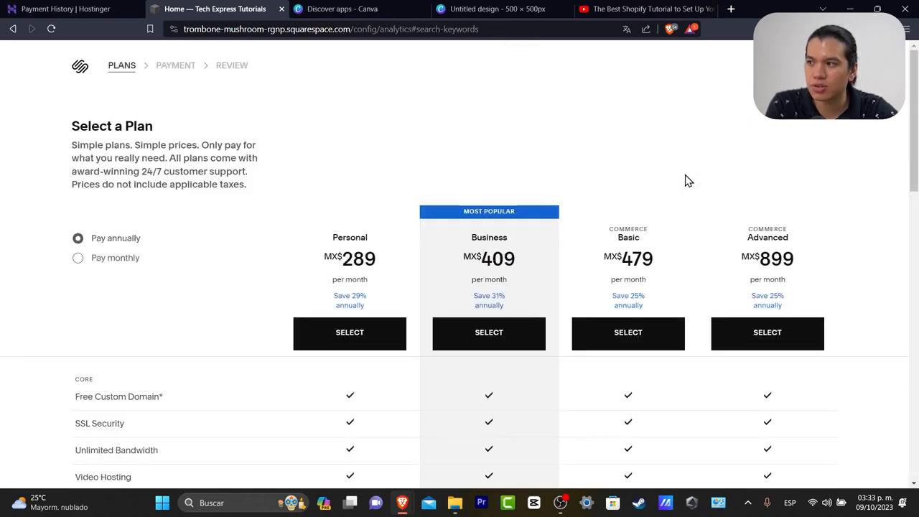
{"action": "left_click", "coordinate": [13, 29]}
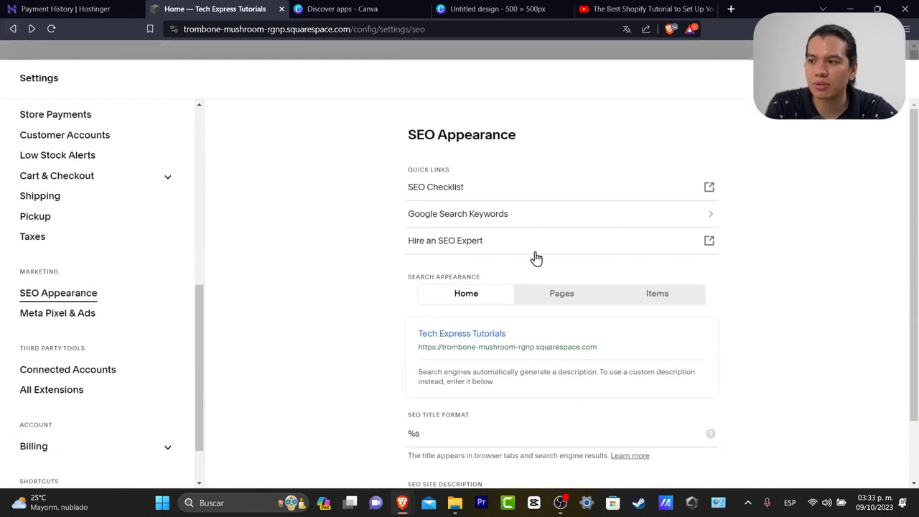
- Set the home page's SEO title format to "%s for beginners in ecommerce"
{"action": "scroll", "coordinate": [536, 258], "scroll_direction": "down", "scroll_amount": 1}
{"action": "left_click", "coordinate": [476, 361]}
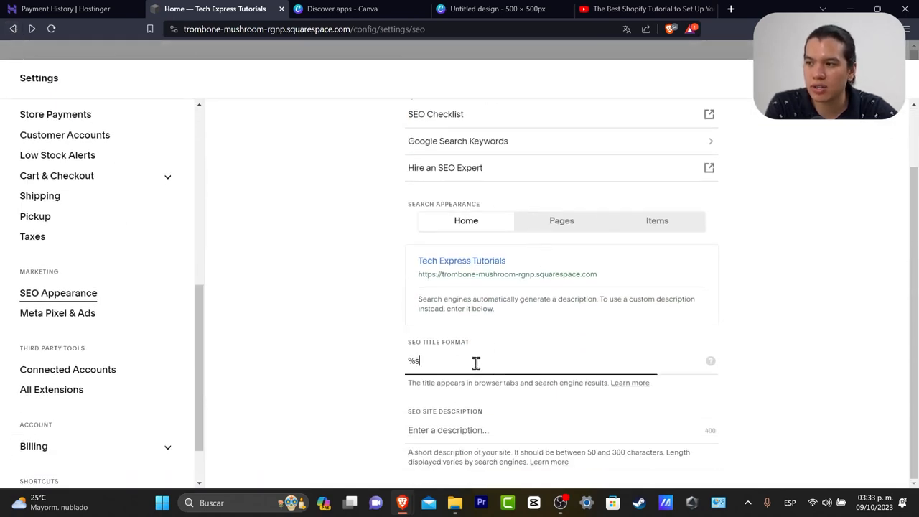
{"action": "type", "text": "h"}
{"action": "key", "text": "BackSpace"}
{"action": "type", "text": "tech express"}
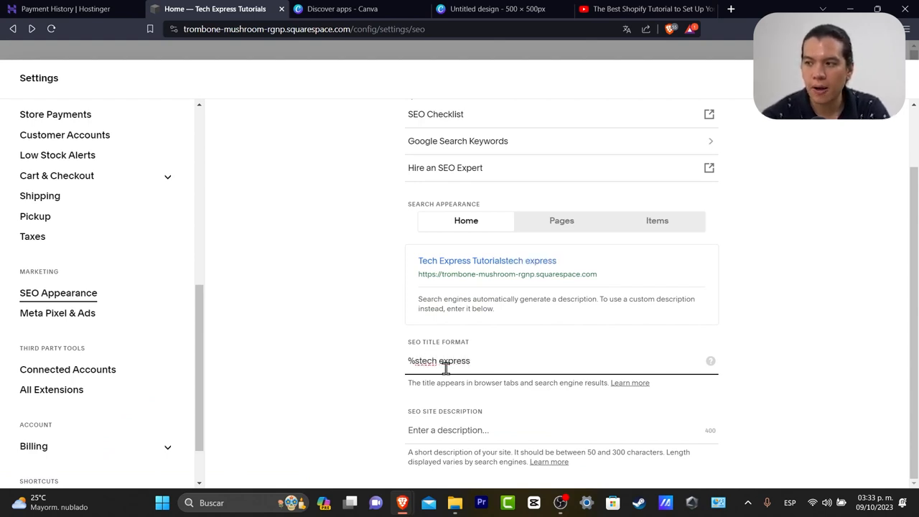
{"action": "key", "text": "BackSpace"}
{"action": "key", "text": "BackSpace"}
{"action": "key", "text": "BackSpace"}
{"action": "key", "text": "BackSpace"}
{"action": "key", "text": "BackSpace"}
{"action": "key", "text": "BackSpace"}
{"action": "key", "text": "BackSpace"}
{"action": "key", "text": "BackSpace"}
{"action": "key", "text": "BackSpace"}
{"action": "key", "text": "BackSpace"}
{"action": "key", "text": "BackSpace"}
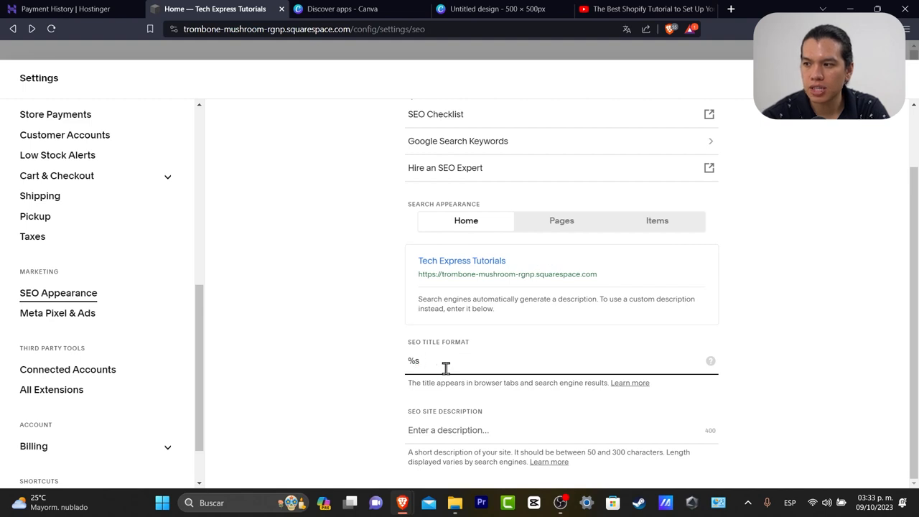
{"action": "type", "text": "for be"}
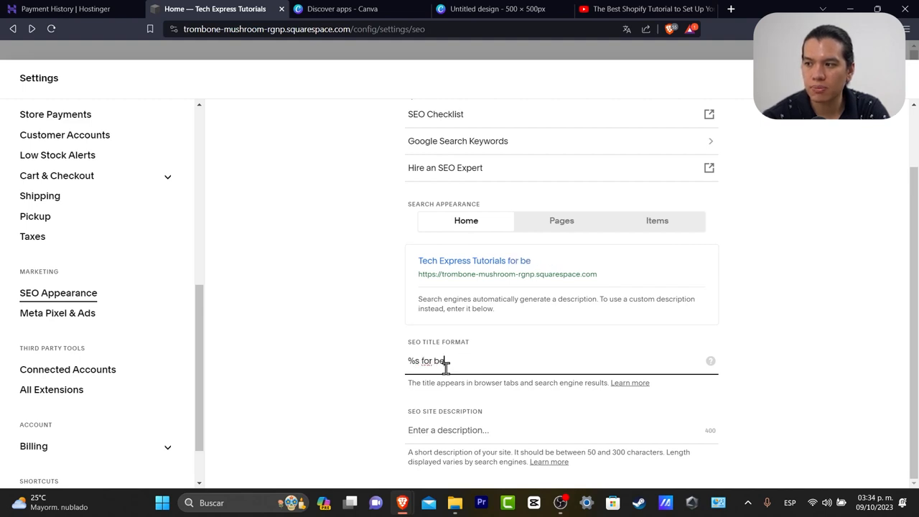
{"action": "type", "text": "ginners in ecommerce"}
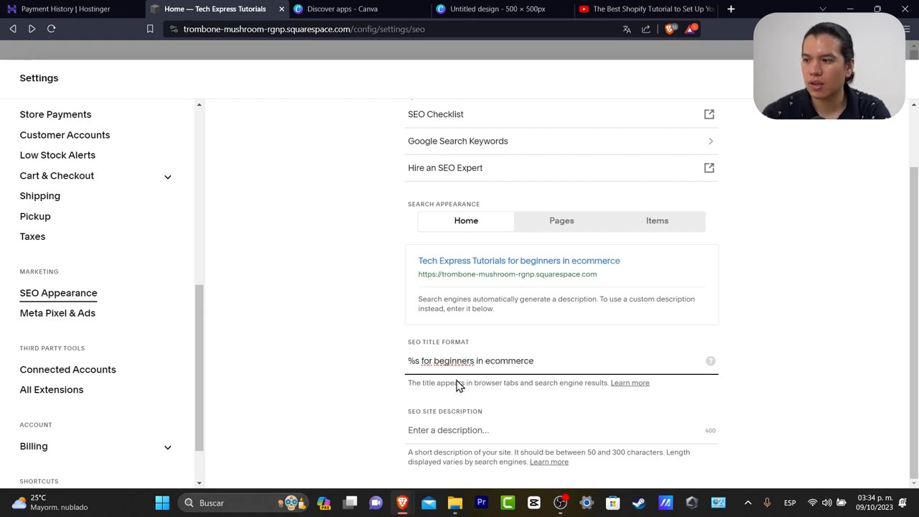
- Enter the SEO site description "This is a website designed to help people how are just getting started in the ecommerce world."
{"action": "left_click", "coordinate": [503, 435]}
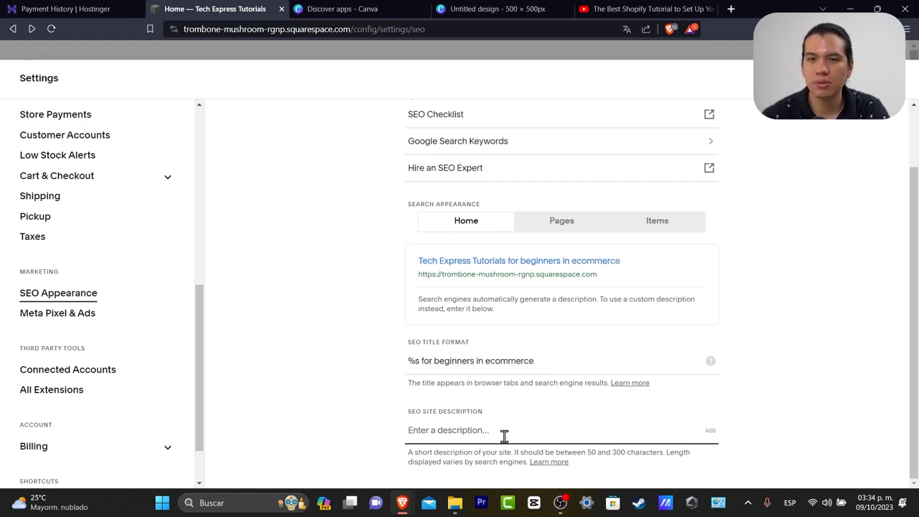
{"action": "type", "text": "This is a"}
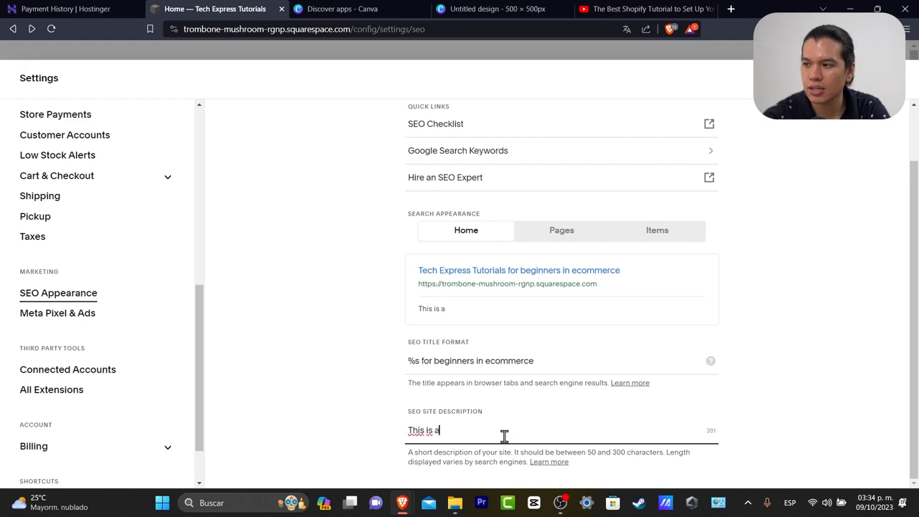
{"action": "type", "text": " website design"}
{"action": "key", "text": "BackSpace"}
{"action": "type", "text": "gned to help people "}
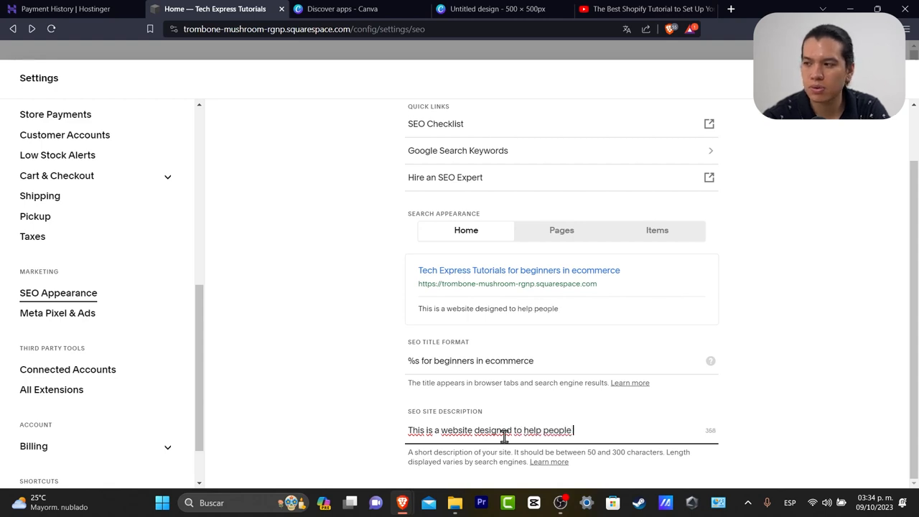
{"action": "type", "text": "how are h"}
{"action": "key", "text": "BackSpace"}
{"action": "type", "text": "just getting started"}
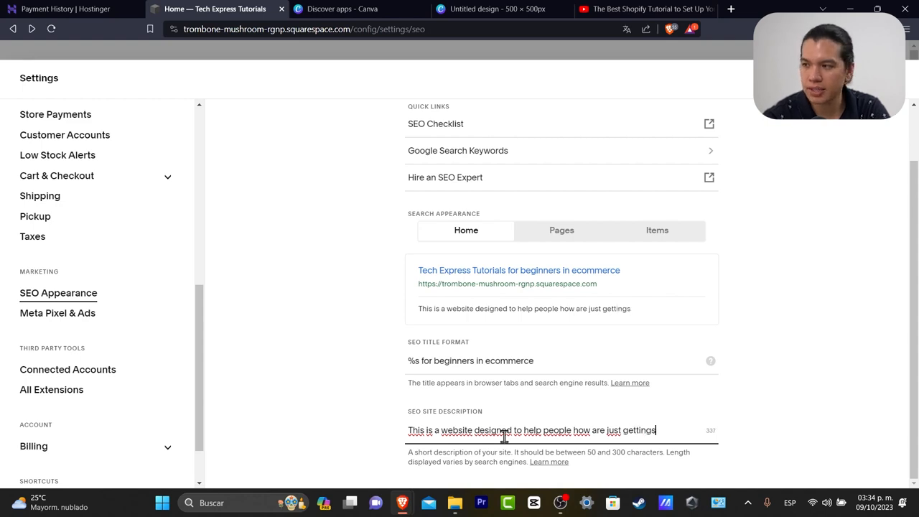
{"action": "type", "text": " in"}
{"action": "key", "text": "BackSpace"}
{"action": "key", "text": "BackSpace"}
{"action": "type", "text": "in the ecommerce wirlds"}
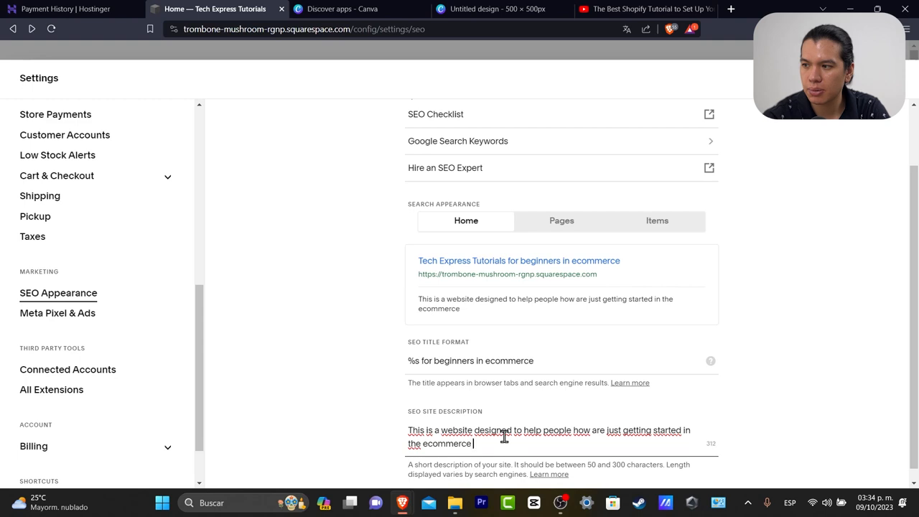
{"action": "key", "text": "BackSpace"}
{"action": "key", "text": "BackSpace"}
{"action": "key", "text": "BackSpace"}
{"action": "key", "text": "BackSpace"}
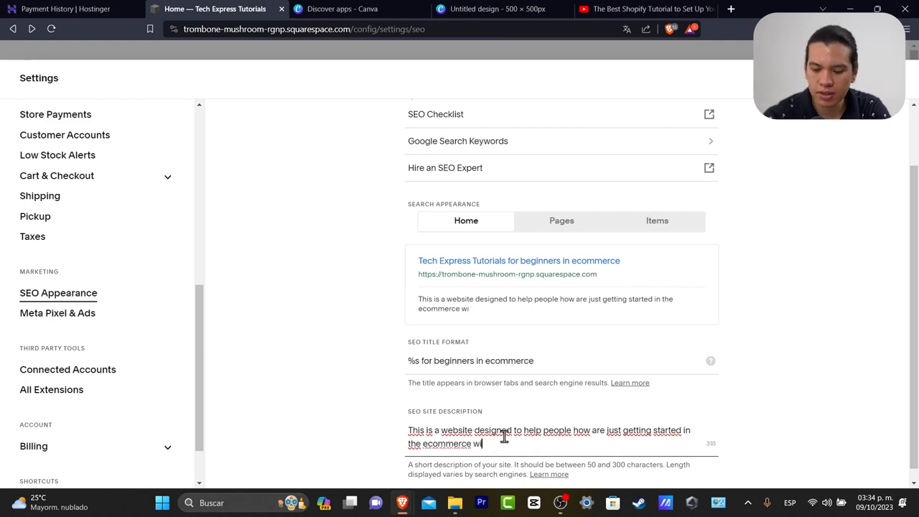
{"action": "type", "text": "orld."}
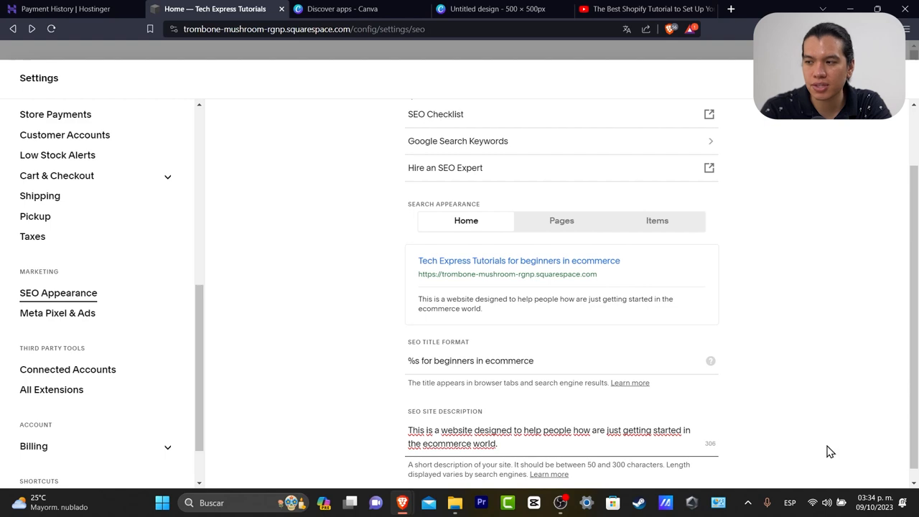
{"action": "scroll", "coordinate": [780, 340], "scroll_direction": "down", "scroll_amount": 1}
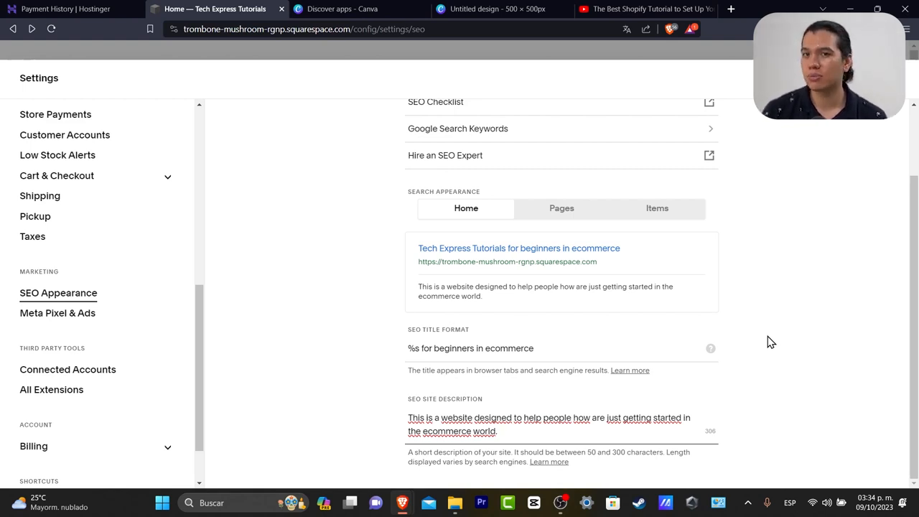
- Leave the SEO settings without saving and view the Pixel ID and data feed URL fields under Meta Pixel & Ads
{"action": "left_click", "coordinate": [67, 316]}
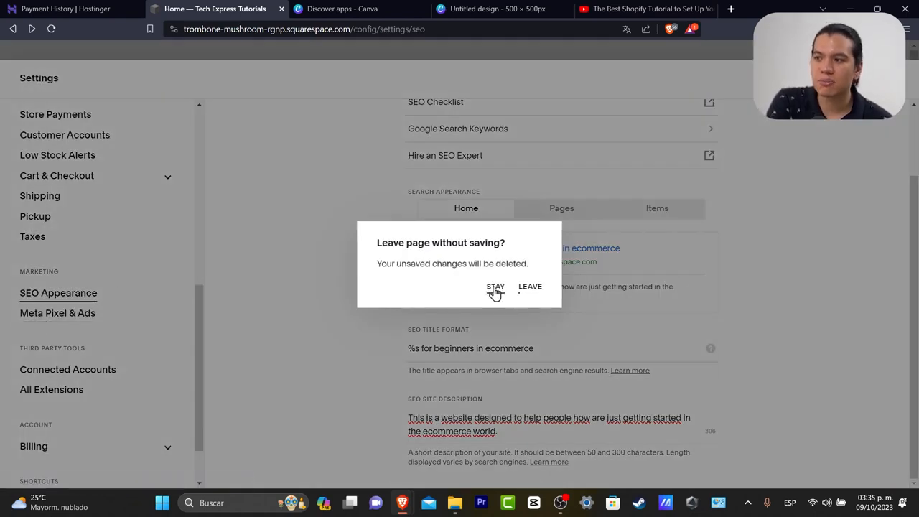
{"action": "left_click", "coordinate": [529, 287]}
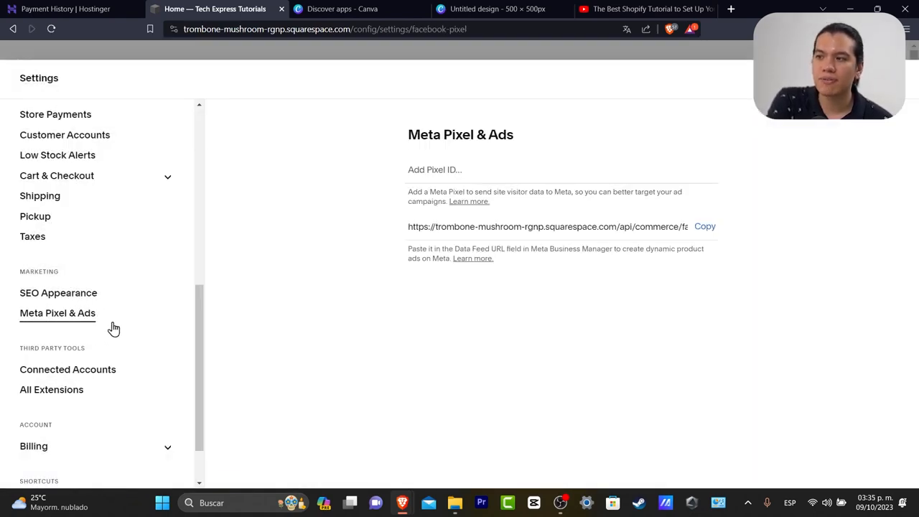
{"action": "left_click", "coordinate": [470, 168]}
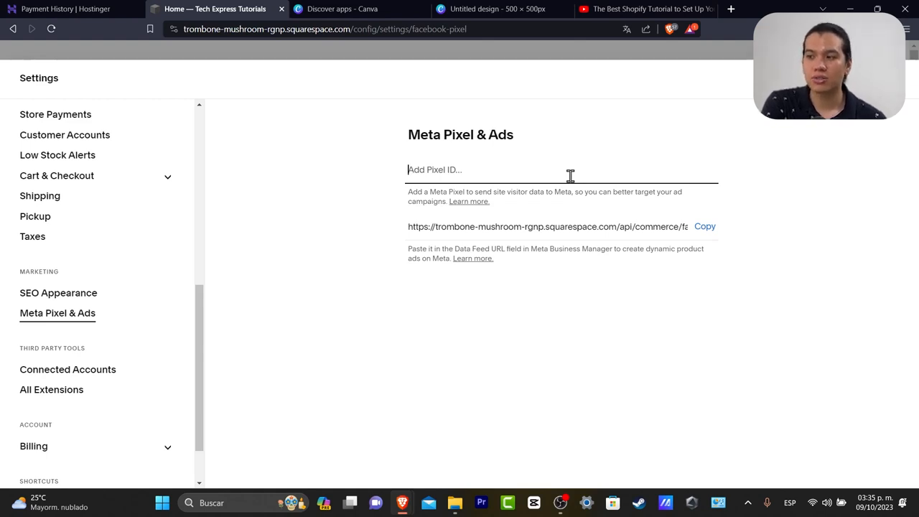
{"action": "left_click", "coordinate": [638, 229]}
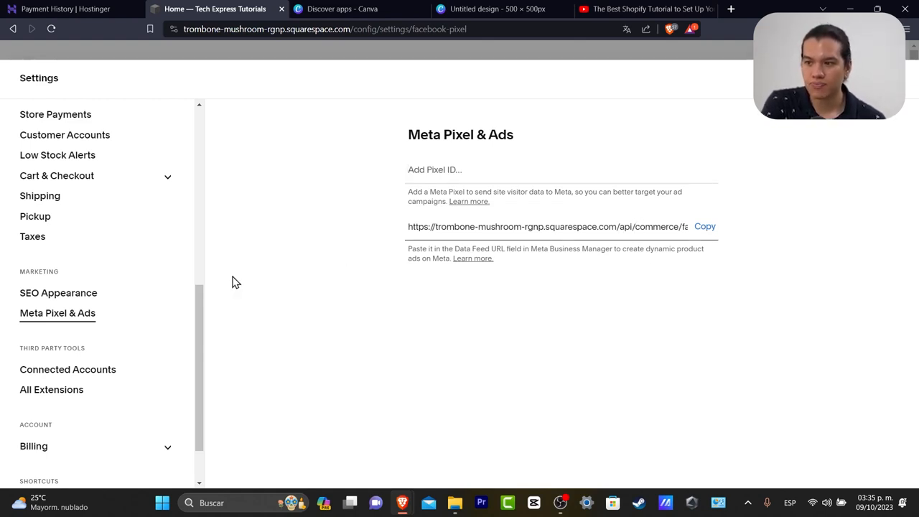
- View the Connected Accounts settings under the third-party tools
{"action": "scroll", "coordinate": [172, 354], "scroll_direction": "down", "scroll_amount": 1}
{"action": "scroll", "coordinate": [172, 353], "scroll_direction": "down", "scroll_amount": 2}
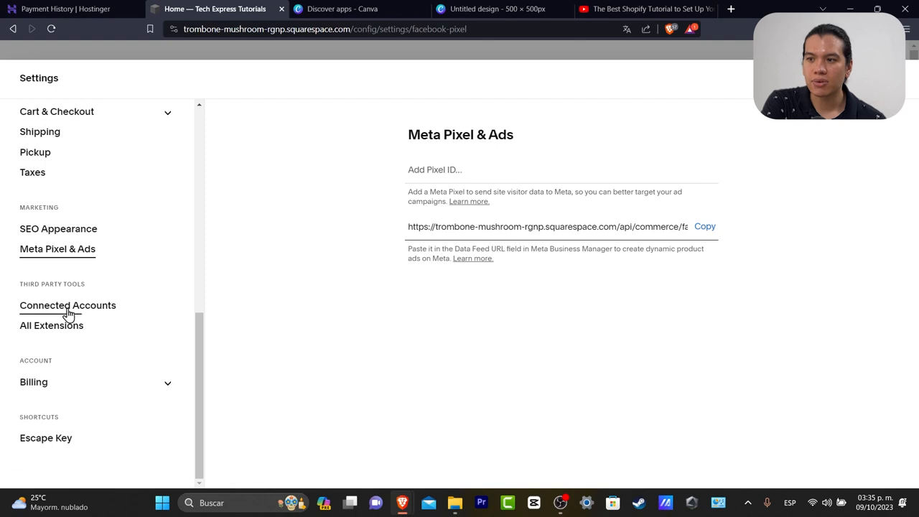
{"action": "left_click", "coordinate": [104, 314]}
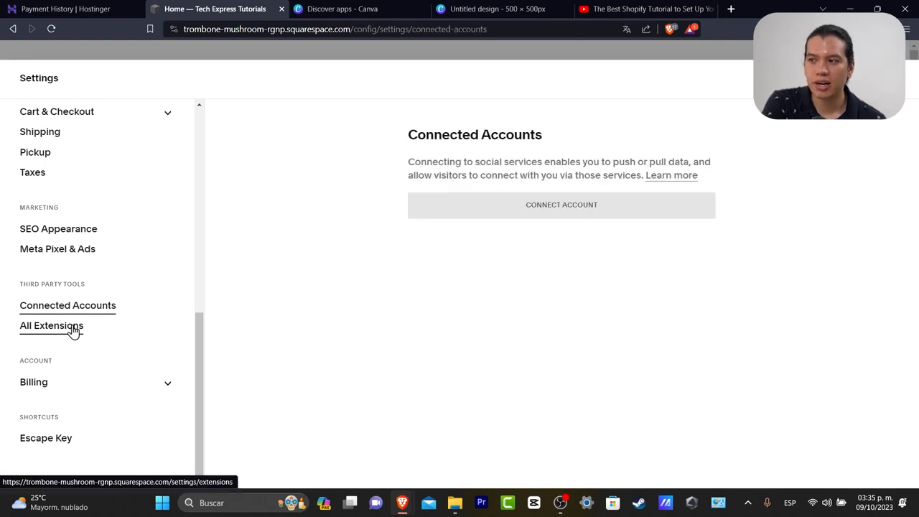
- Search all Squarespace extensions for "seo" and view the Business Tools extensions
{"action": "left_click", "coordinate": [72, 330]}
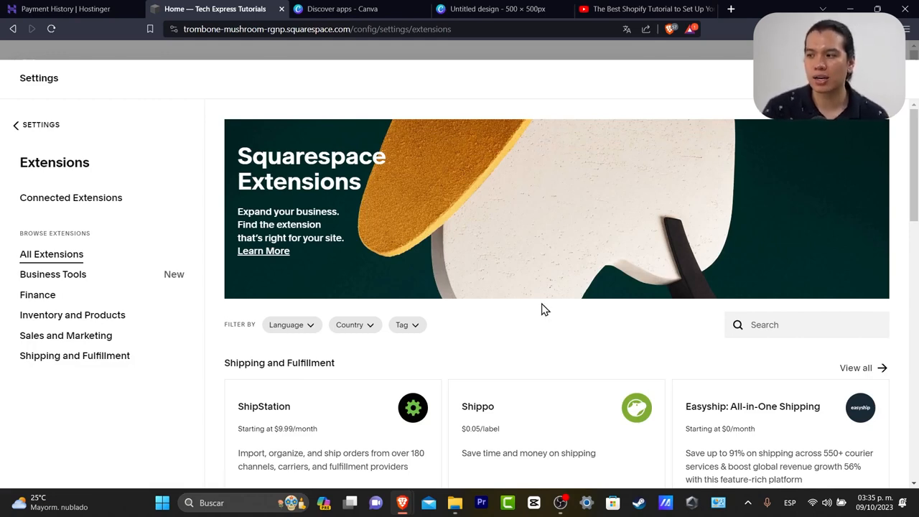
{"action": "left_click", "coordinate": [788, 322]}
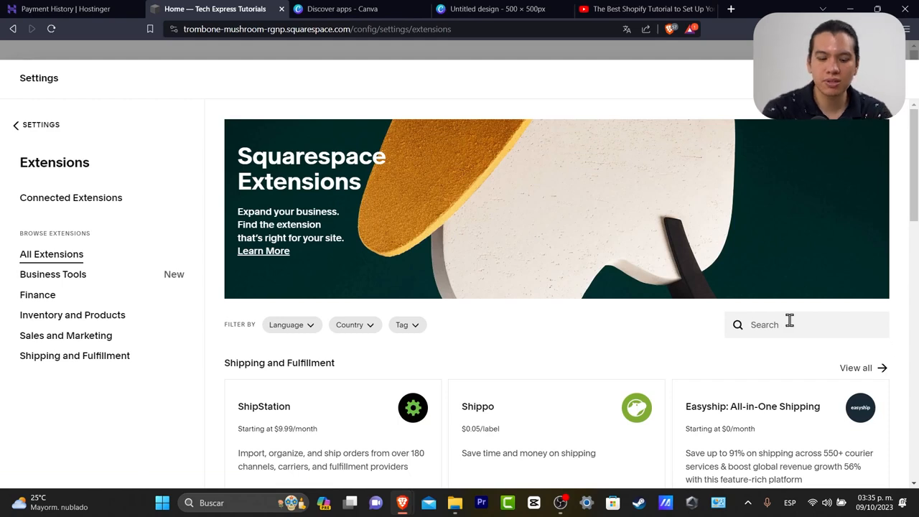
{"action": "type", "text": "seo"}
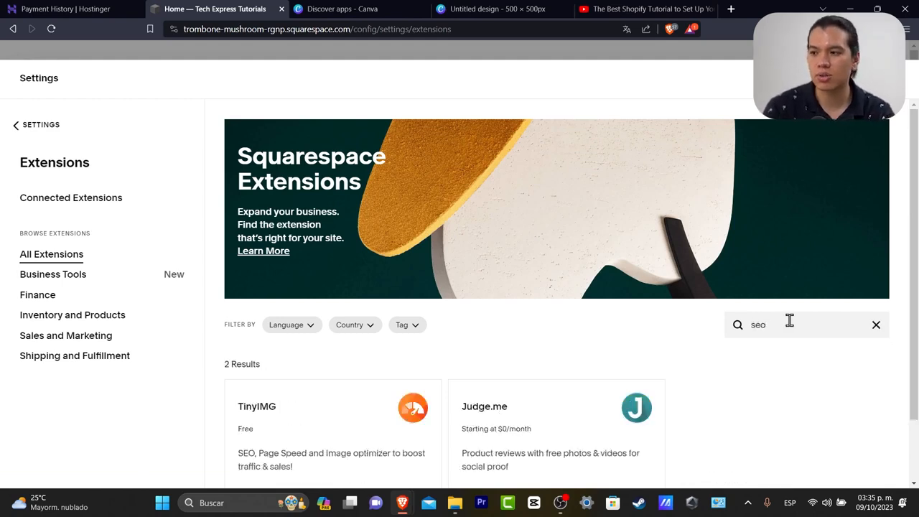
{"action": "scroll", "coordinate": [546, 297], "scroll_direction": "down", "scroll_amount": 1}
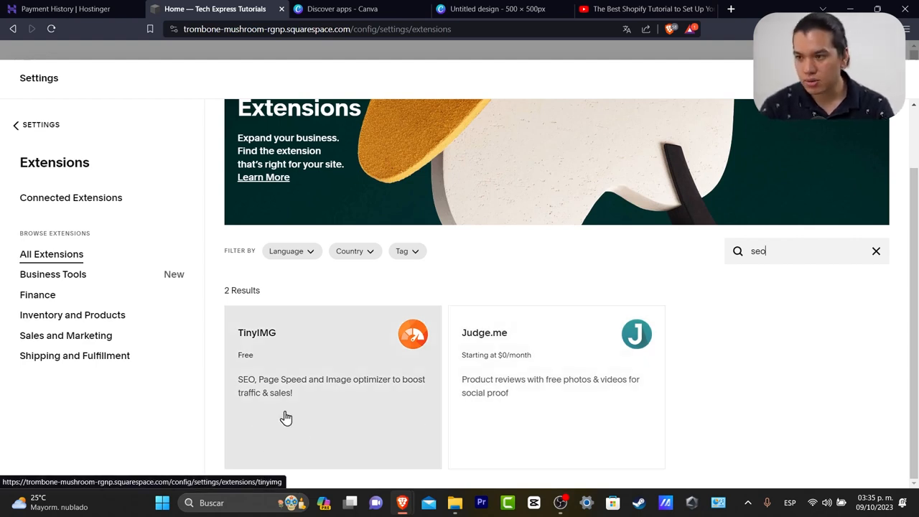
{"action": "left_click", "coordinate": [71, 277]}
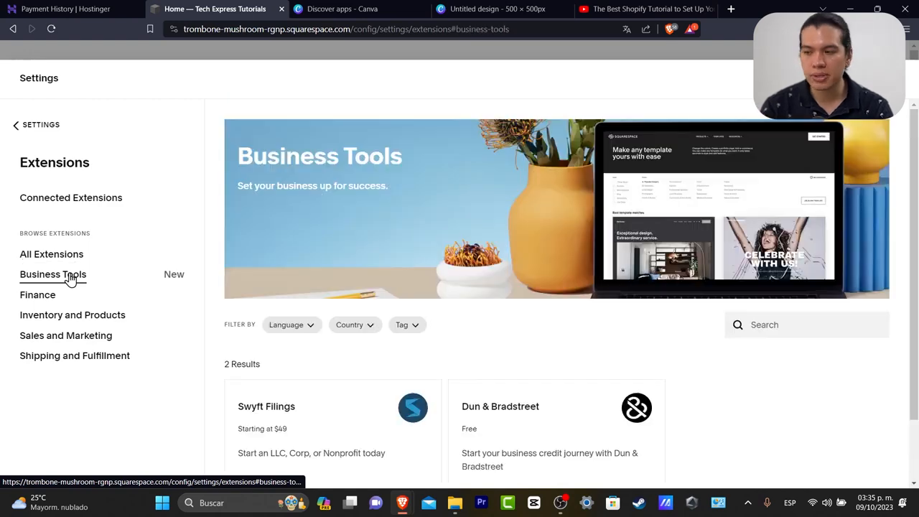
{"action": "scroll", "coordinate": [366, 332], "scroll_direction": "down", "scroll_amount": 1}
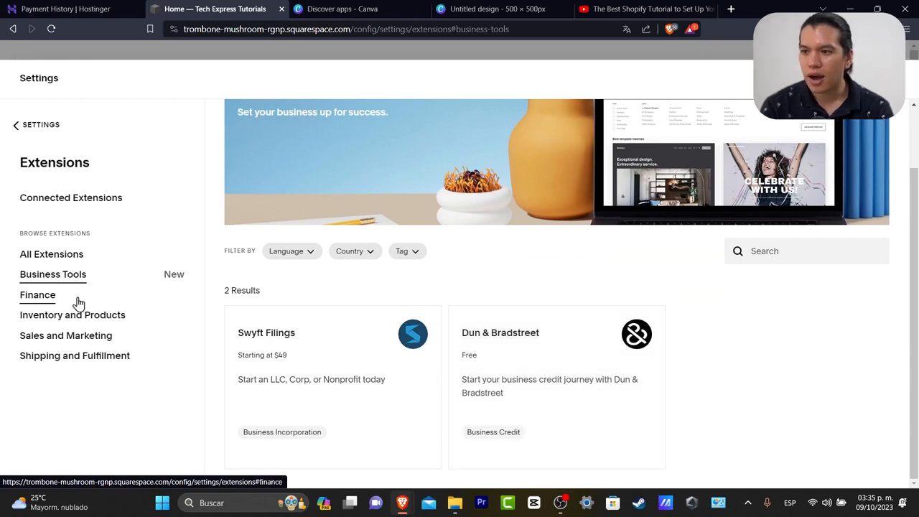
- Browse the Sales and Marketing extensions
{"action": "left_click", "coordinate": [99, 333]}
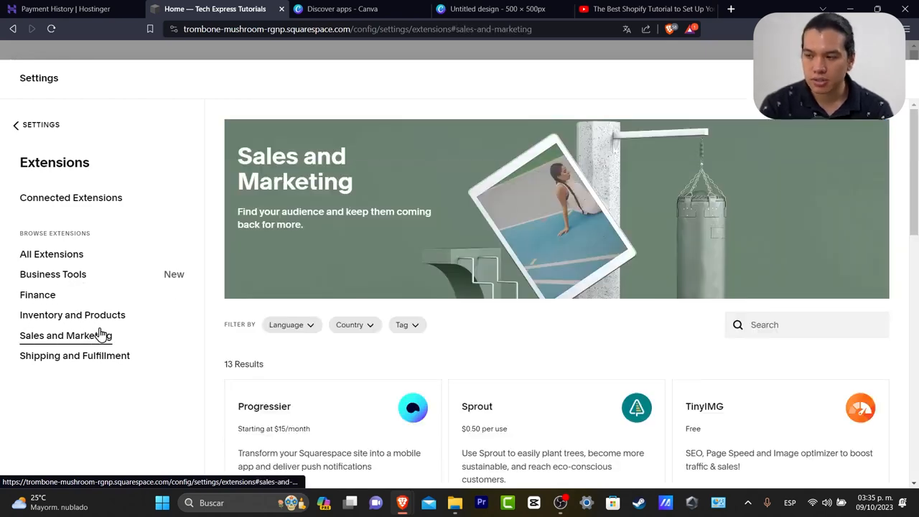
{"action": "scroll", "coordinate": [219, 371], "scroll_direction": "down", "scroll_amount": 2}
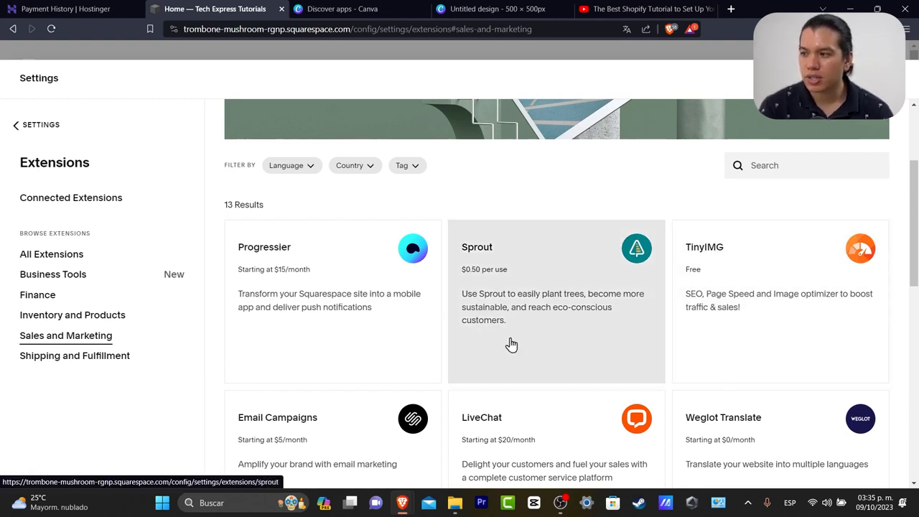
{"action": "scroll", "coordinate": [511, 346], "scroll_direction": "down", "scroll_amount": 4}
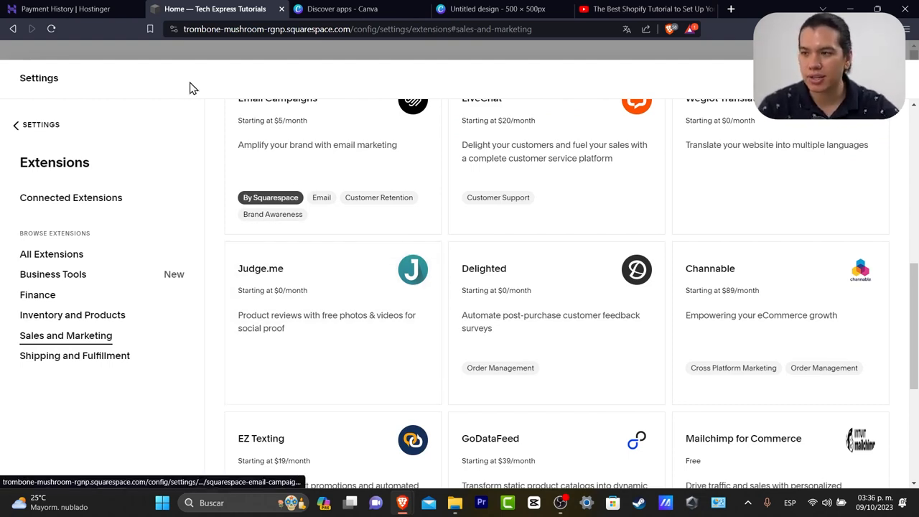
- Return to the main settings, view the suggested names and yearly prices for getting a new domain, and leave the domain purchase page
{"action": "left_click", "coordinate": [43, 127]}
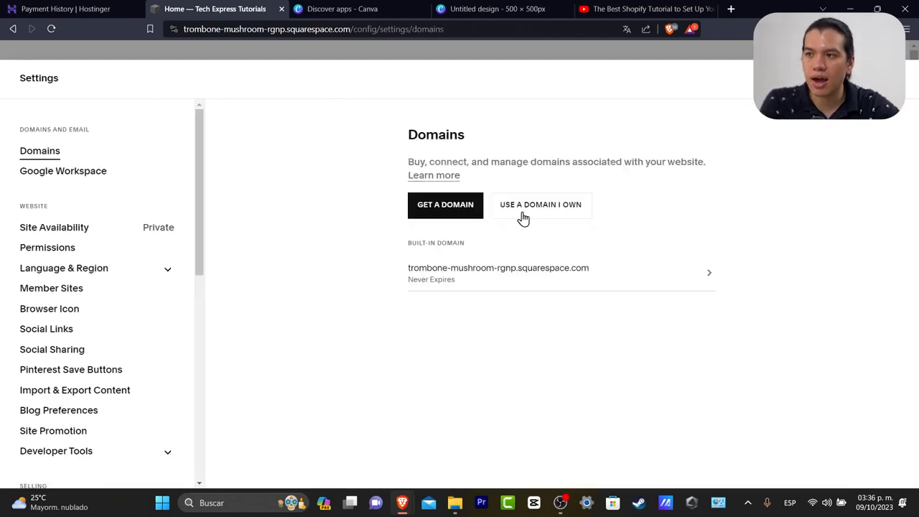
{"action": "scroll", "coordinate": [161, 302], "scroll_direction": "down", "scroll_amount": 10}
{"action": "scroll", "coordinate": [161, 301], "scroll_direction": "up", "scroll_amount": 10}
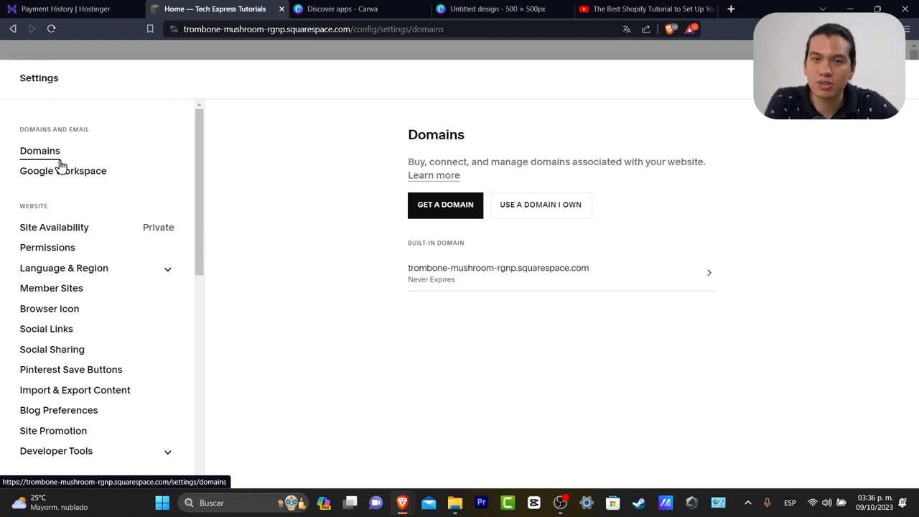
{"action": "left_click", "coordinate": [453, 216]}
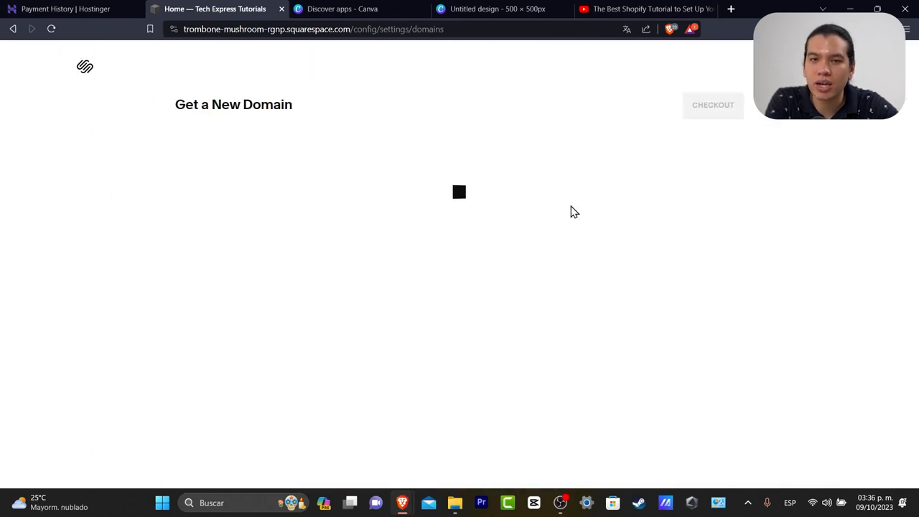
{"action": "left_click", "coordinate": [352, 144]}
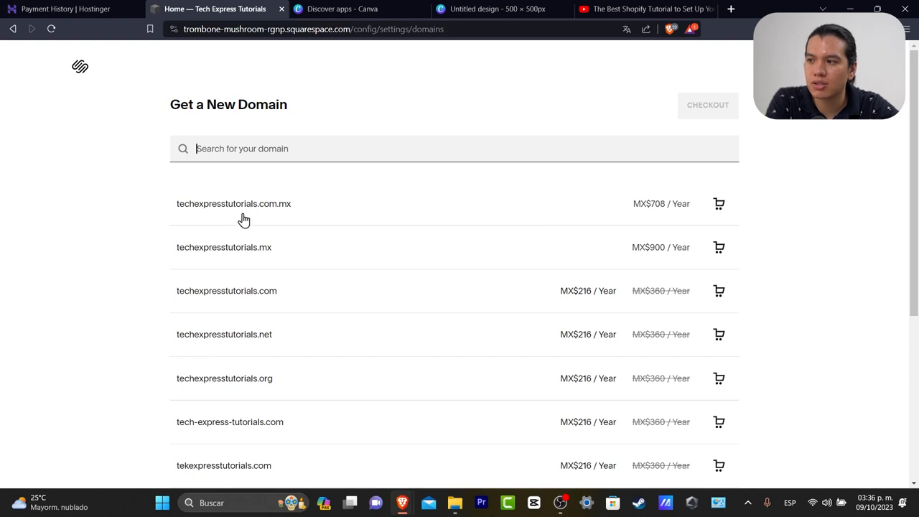
{"action": "scroll", "coordinate": [542, 322], "scroll_direction": "down", "scroll_amount": 3}
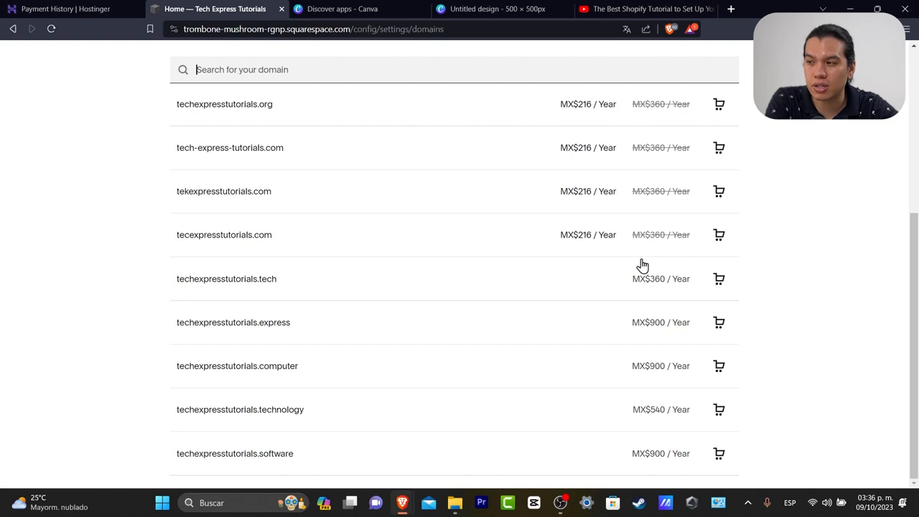
{"action": "scroll", "coordinate": [642, 266], "scroll_direction": "up", "scroll_amount": 5}
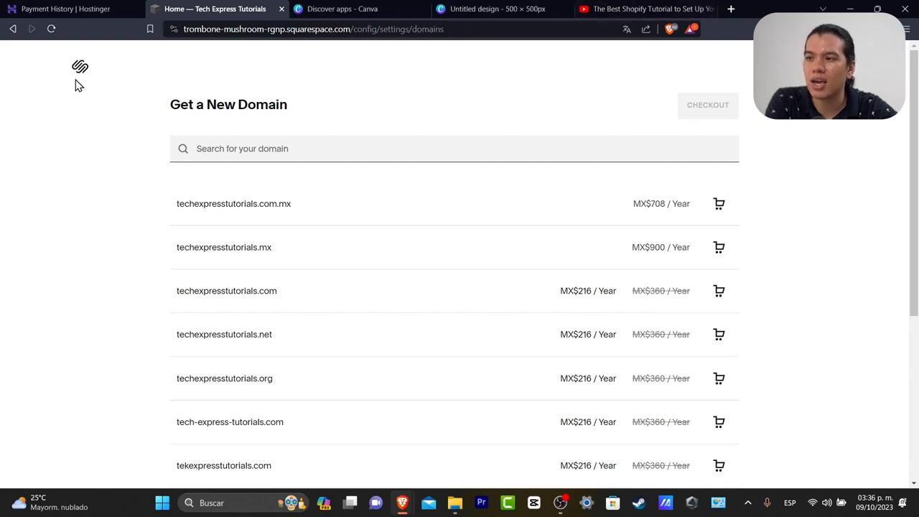
{"action": "left_click", "coordinate": [13, 29]}
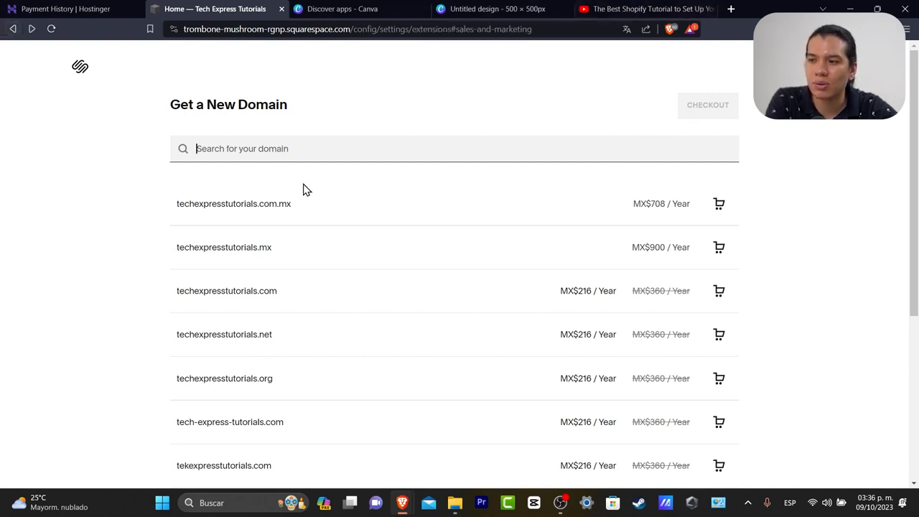
{"action": "left_click", "coordinate": [12, 30]}
{"action": "left_click", "coordinate": [87, 68]}
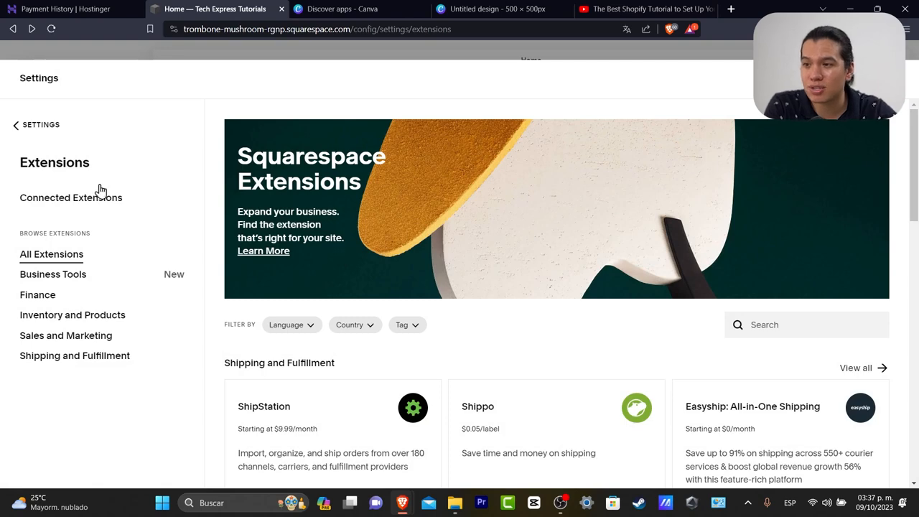
- Set the Site Availability to Password Protected, enter the site password and save the change
{"action": "left_click", "coordinate": [39, 126]}
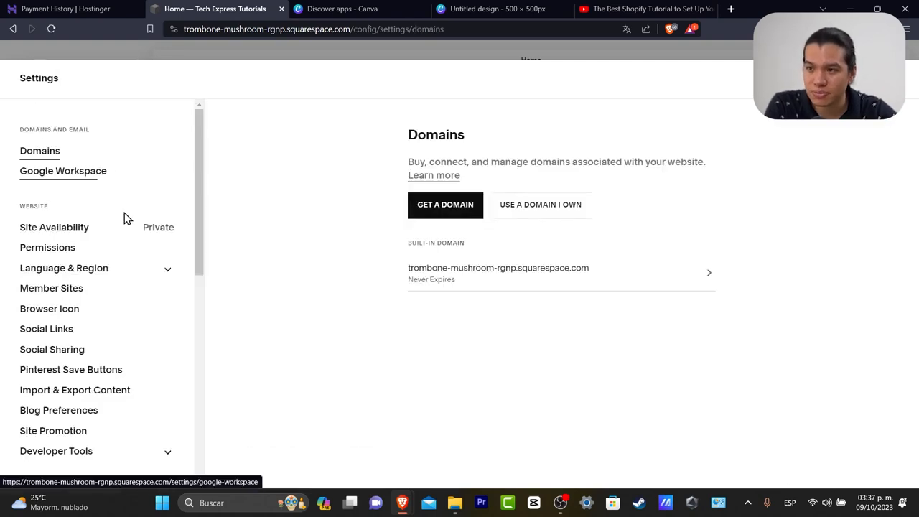
{"action": "left_click", "coordinate": [101, 232]}
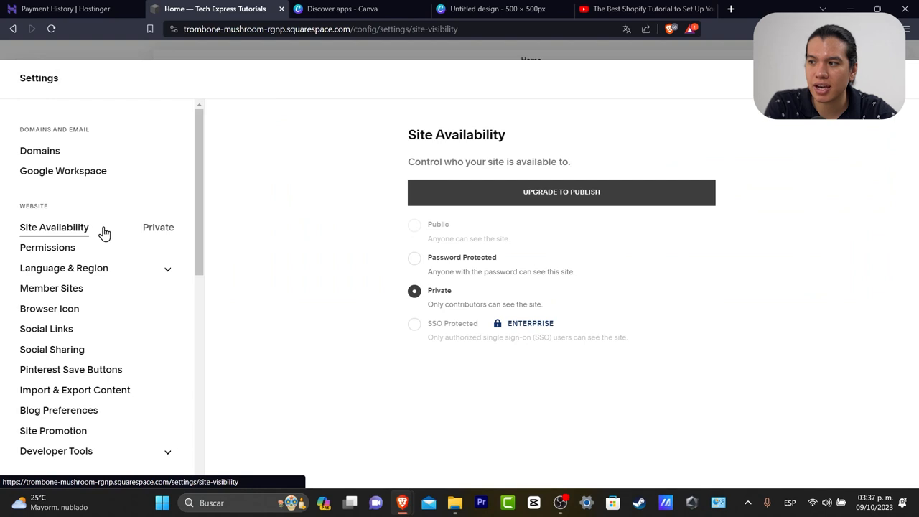
{"action": "left_click", "coordinate": [430, 230]}
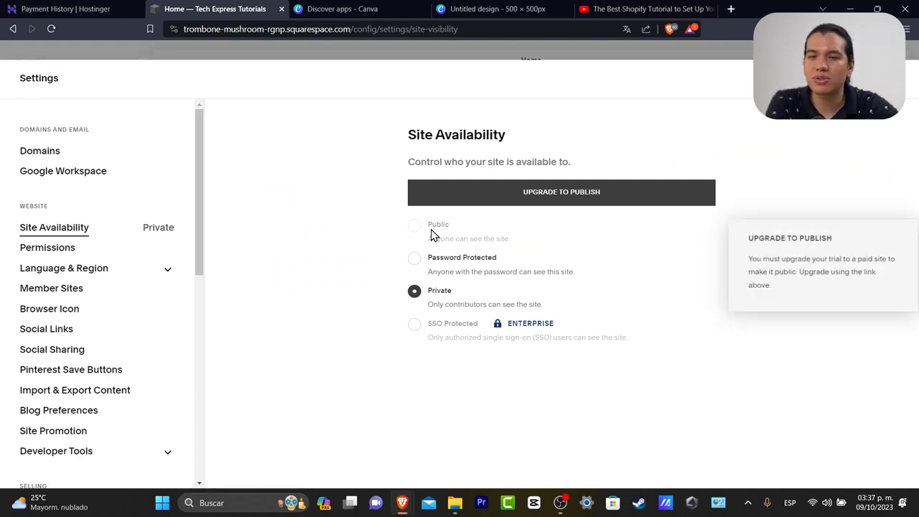
{"action": "left_click", "coordinate": [483, 268]}
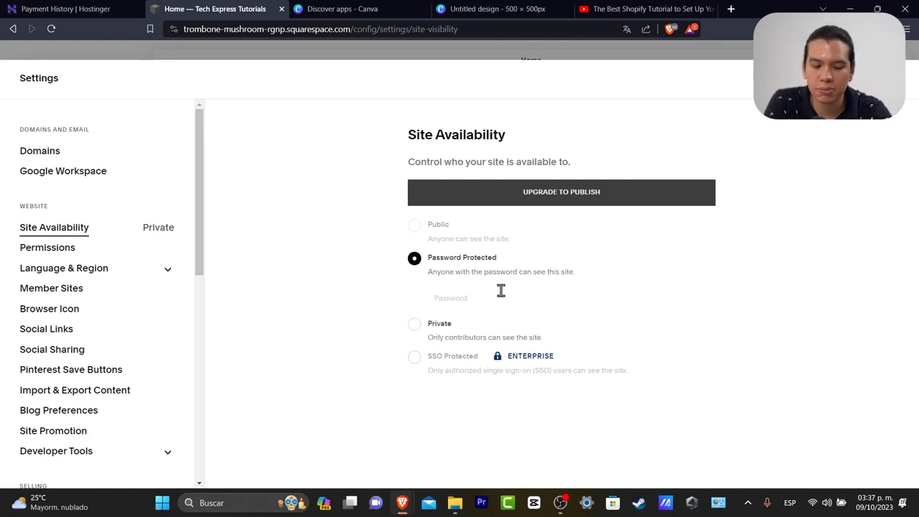
{"action": "type", "text": "••••"}
{"action": "left_click", "coordinate": [890, 78]}
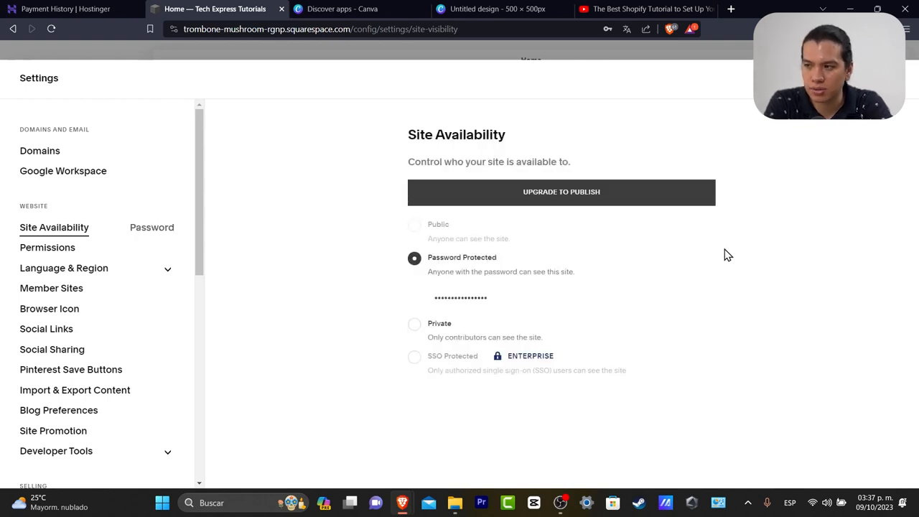
- Review the remaining settings categories and expand the Billing options under Account
{"action": "mouse_move", "coordinate": [432, 228]}
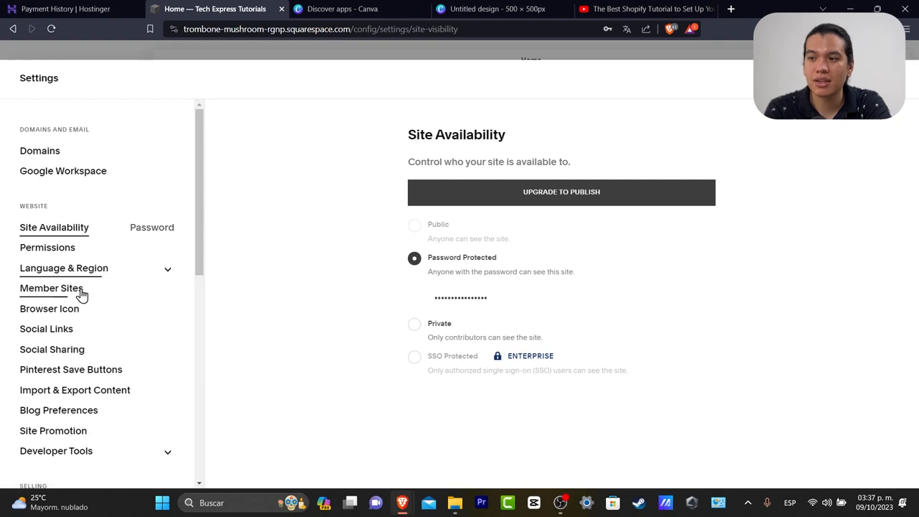
{"action": "scroll", "coordinate": [74, 334], "scroll_direction": "down", "scroll_amount": 2}
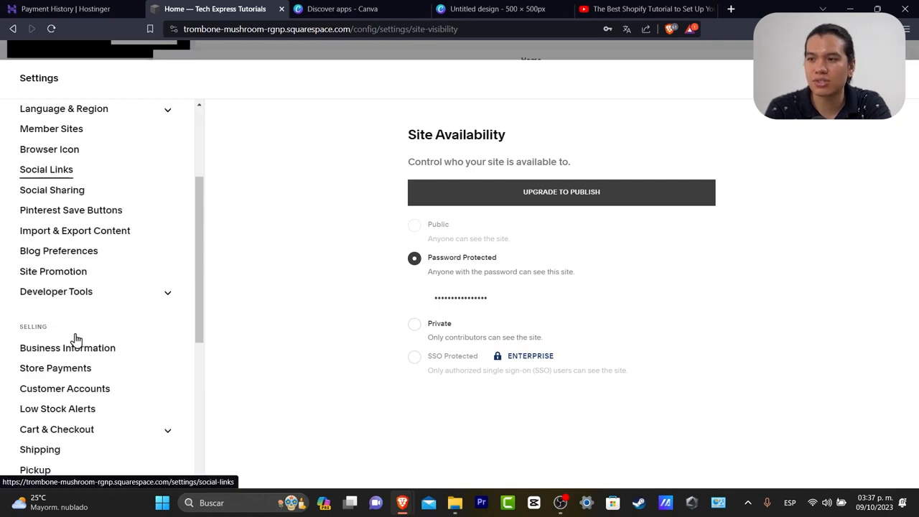
{"action": "scroll", "coordinate": [104, 344], "scroll_direction": "down", "scroll_amount": 2}
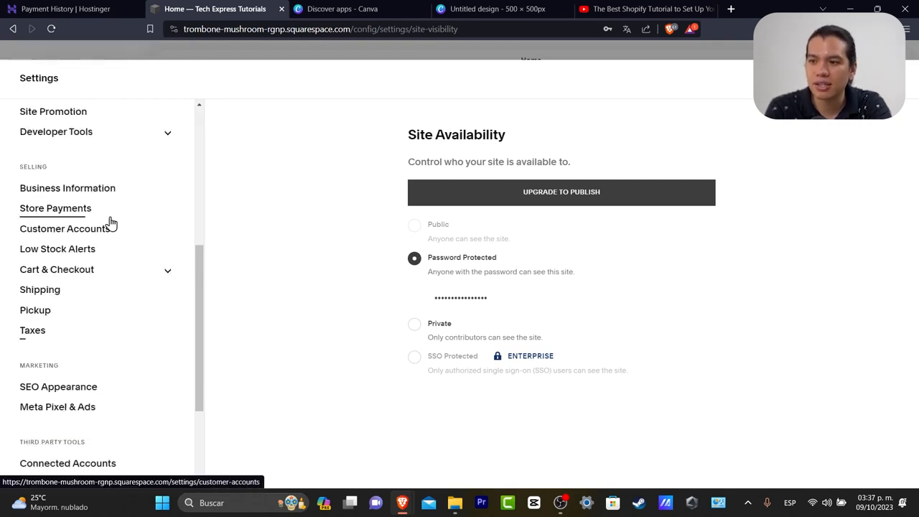
{"action": "scroll", "coordinate": [79, 258], "scroll_direction": "down", "scroll_amount": 2}
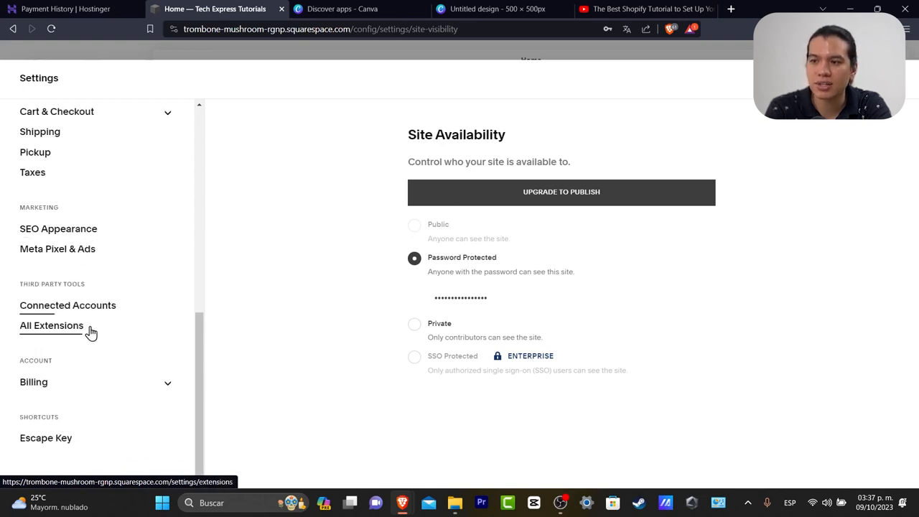
{"action": "left_click", "coordinate": [75, 382]}
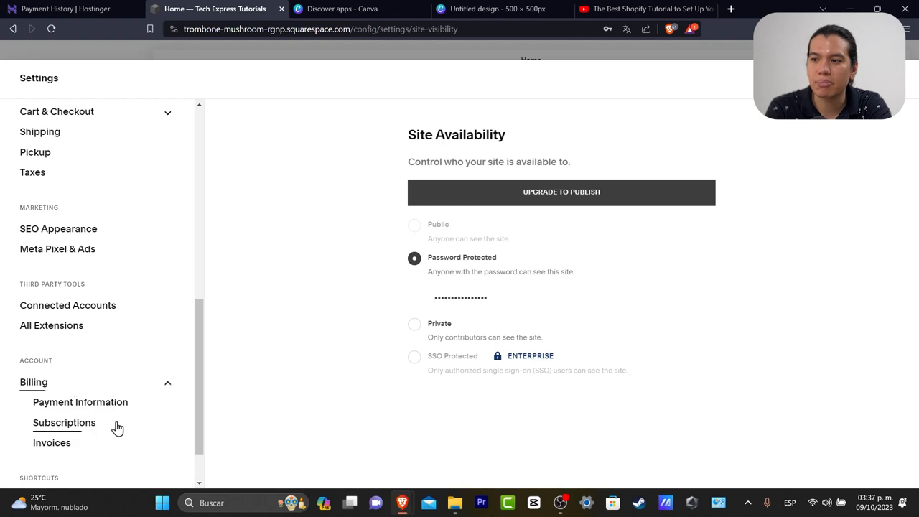
{"action": "scroll", "coordinate": [93, 444], "scroll_direction": "down", "scroll_amount": 1}
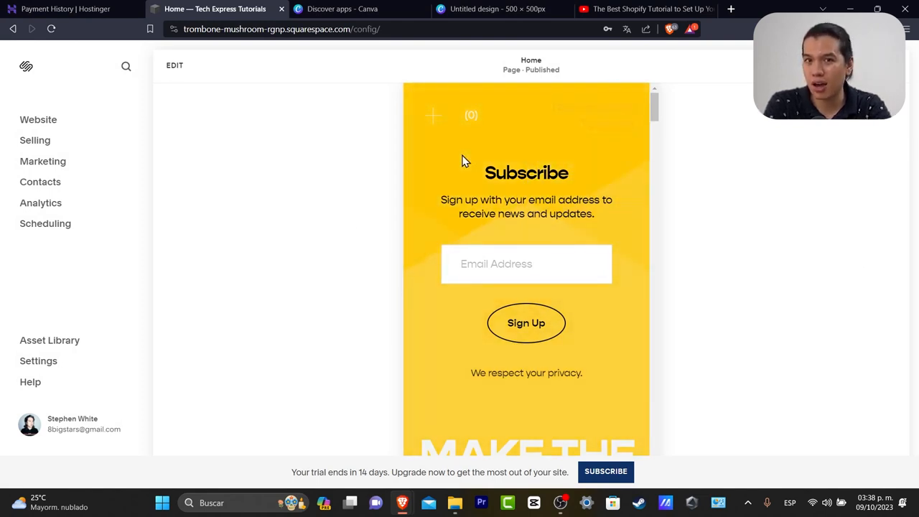
- View the Selling overview and its Products, Orders and Selling Tools pages
{"action": "left_click", "coordinate": [54, 144]}
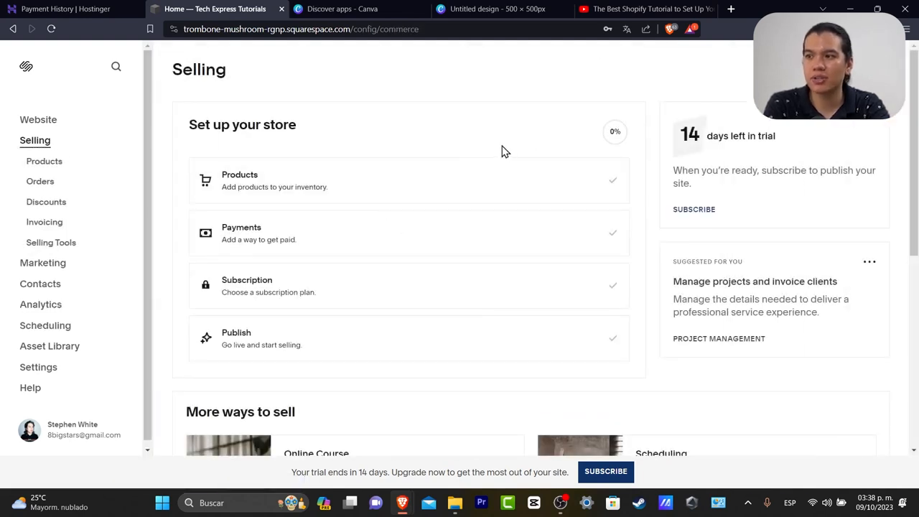
{"action": "scroll", "coordinate": [503, 152], "scroll_direction": "down", "scroll_amount": 5}
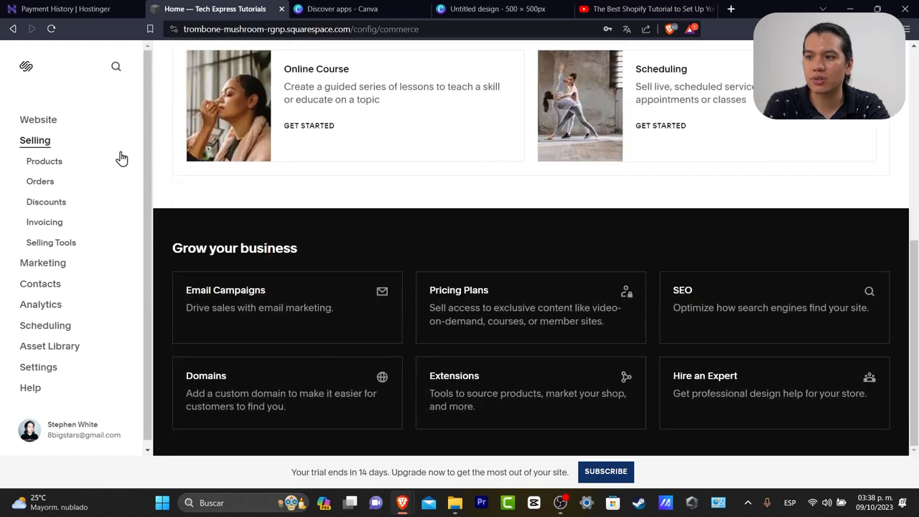
{"action": "left_click", "coordinate": [57, 159]}
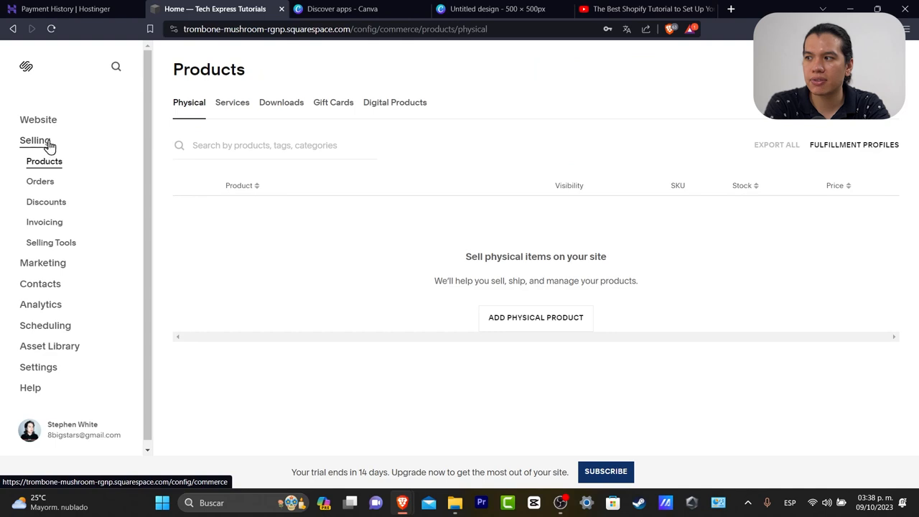
{"action": "left_click", "coordinate": [48, 184]}
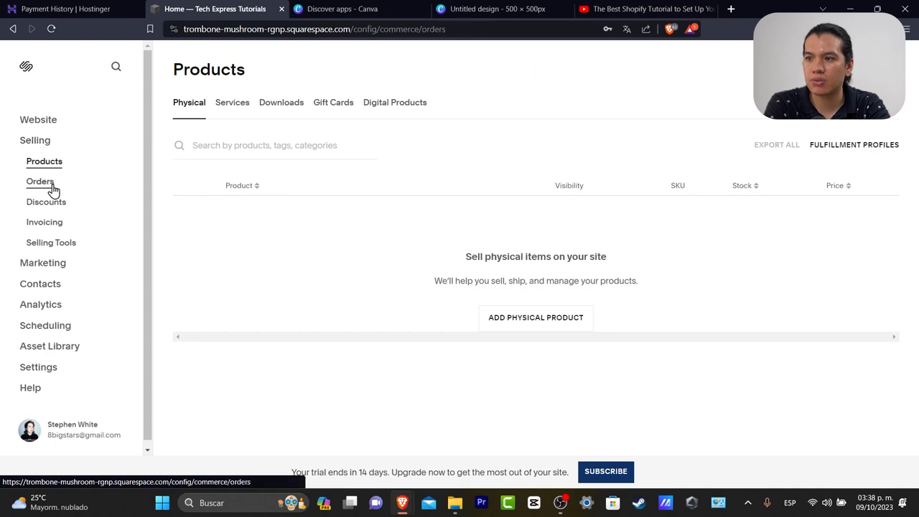
{"action": "left_click", "coordinate": [70, 247]}
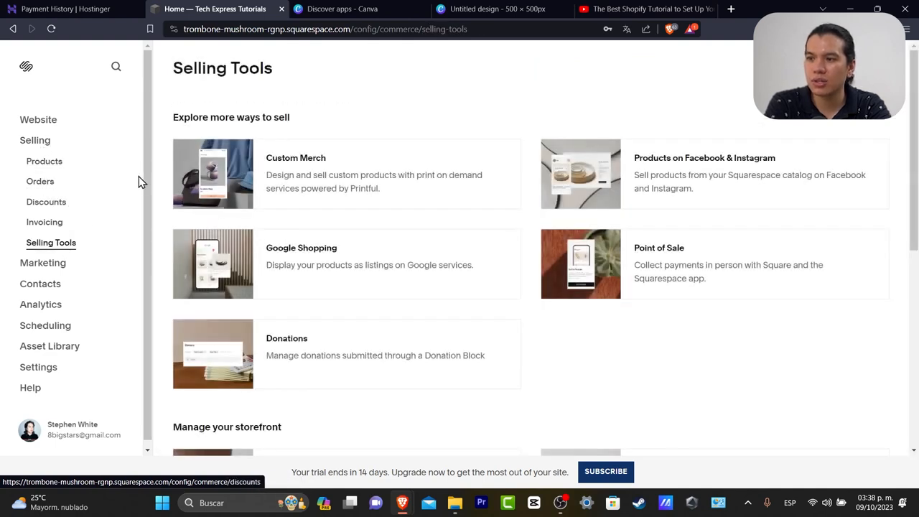
- Add products from the store setup by starting an Etsy import with the store name "Tech Expresstore"
{"action": "left_click", "coordinate": [55, 145]}
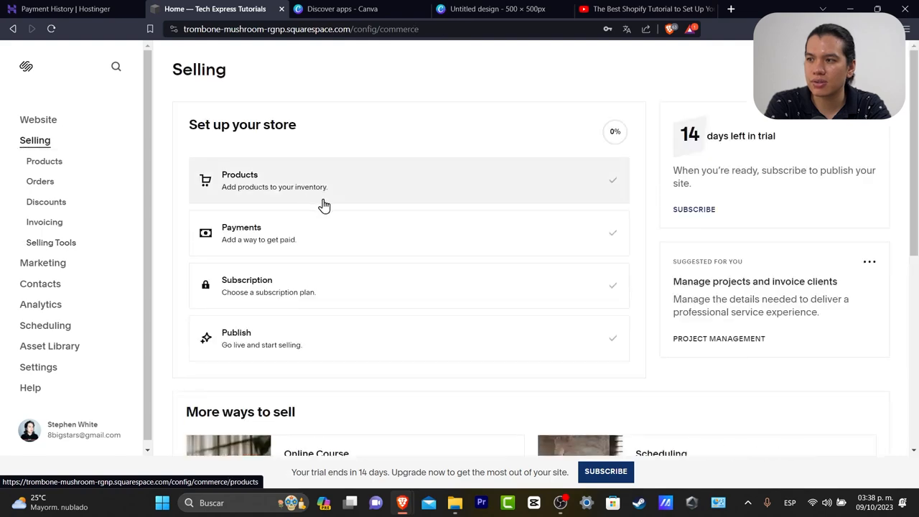
{"action": "left_click", "coordinate": [451, 193]}
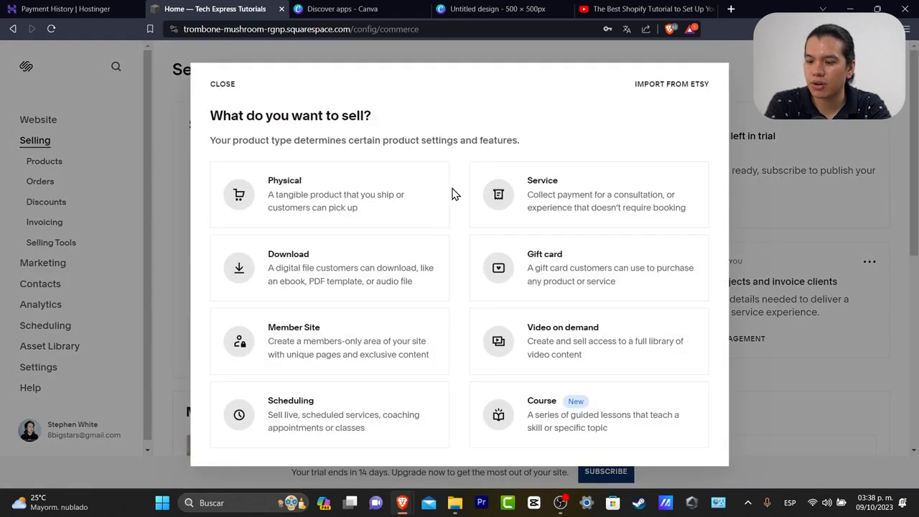
{"action": "left_click", "coordinate": [701, 84]}
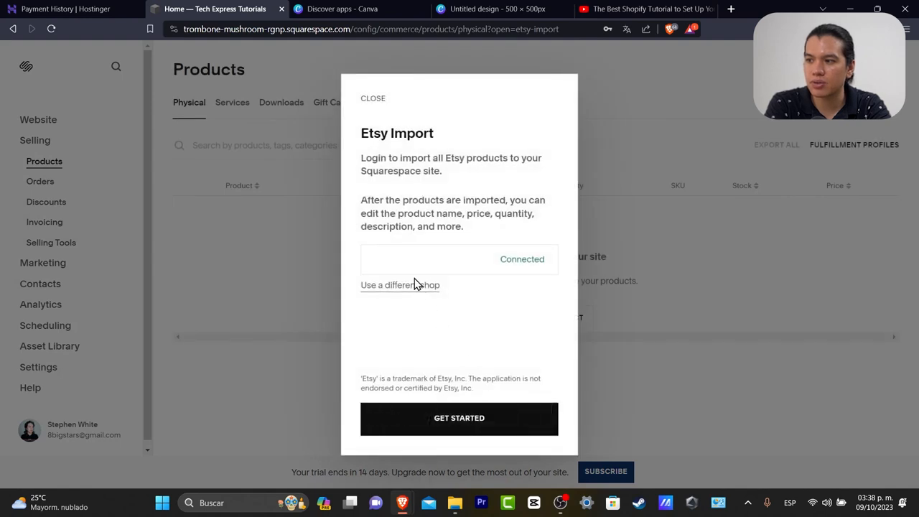
{"action": "left_click", "coordinate": [476, 422]}
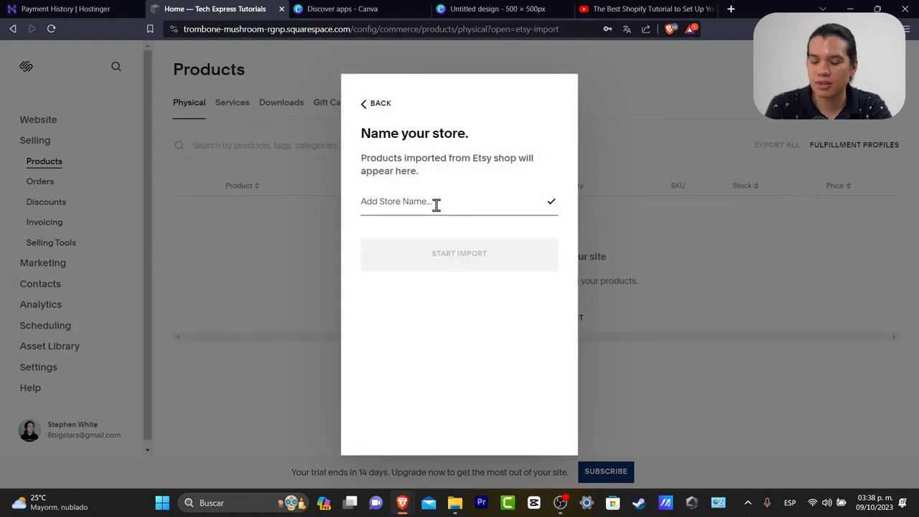
{"action": "type", "text": "Tech Expresstore"}
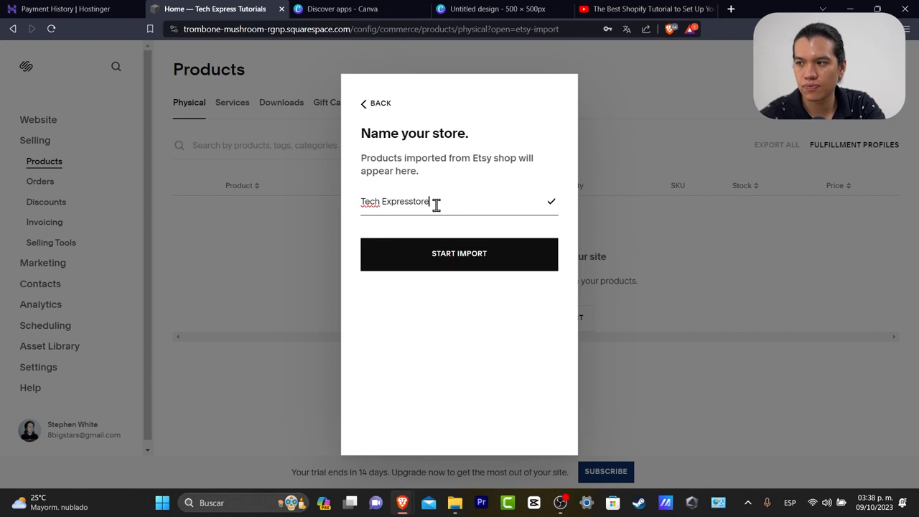
{"action": "left_click", "coordinate": [439, 262]}
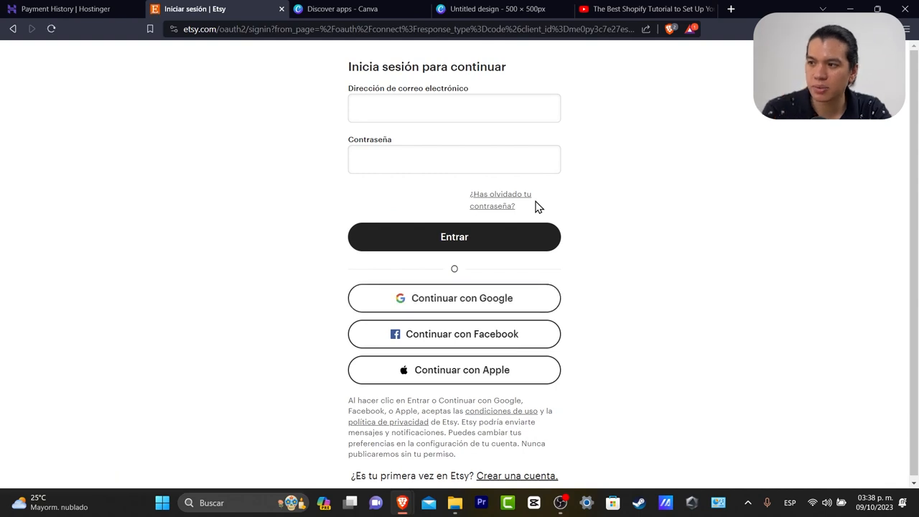
- Sign in to Etsy with the Google account
{"action": "left_click", "coordinate": [422, 316]}
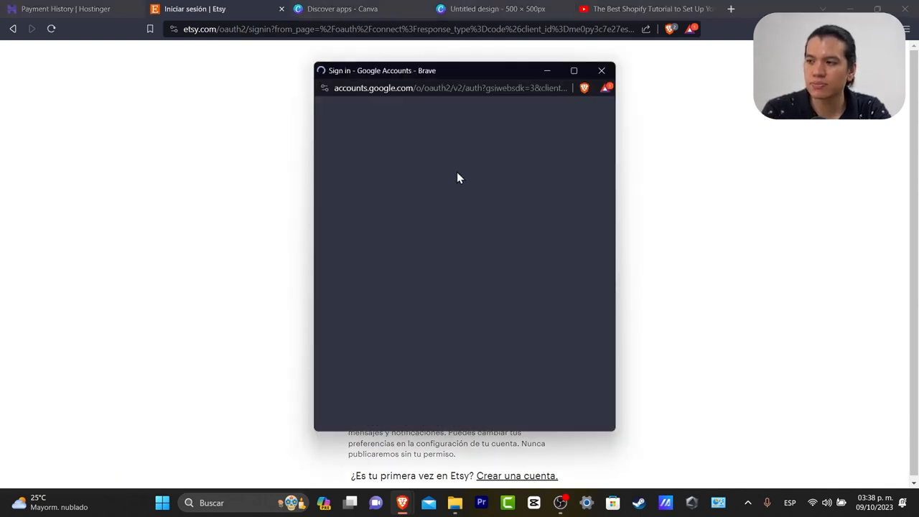
{"action": "left_click", "coordinate": [442, 219]}
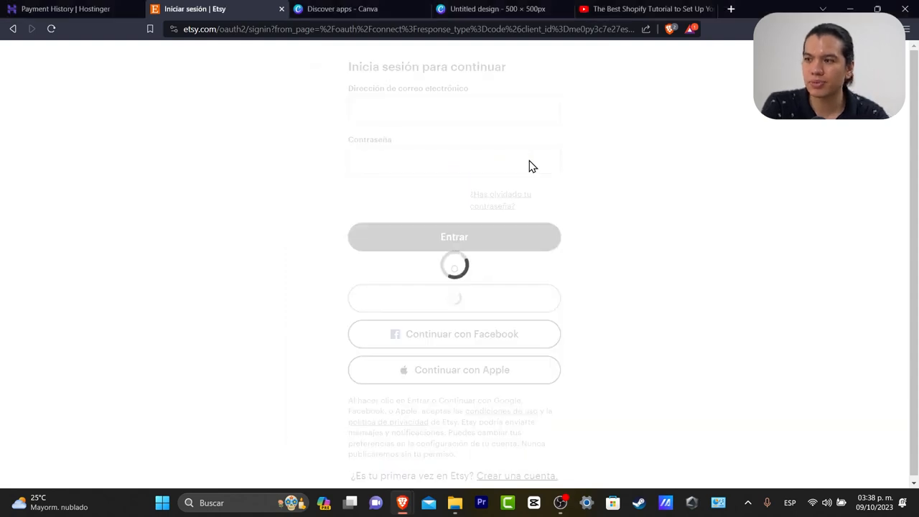
- Grant Squarespace access to the Etsy account and continue with the store setup
{"action": "scroll", "coordinate": [649, 201], "scroll_direction": "down", "scroll_amount": 10}
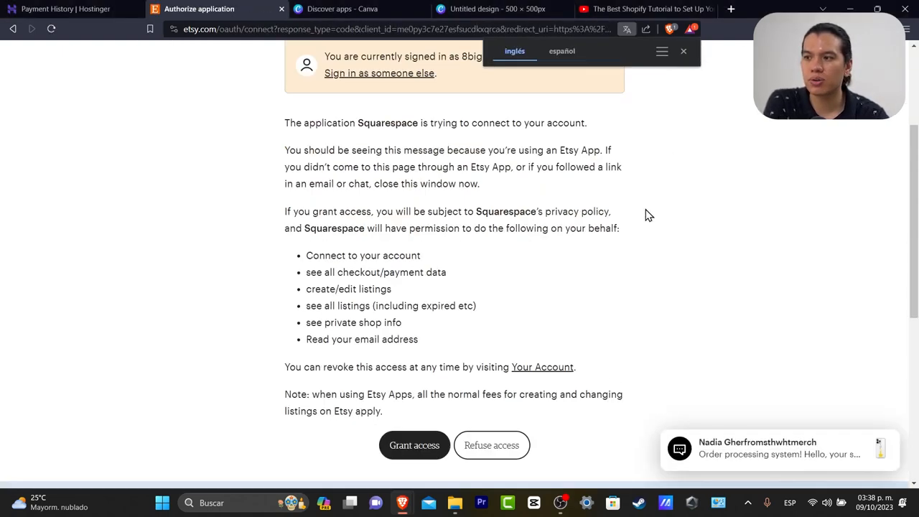
{"action": "left_click", "coordinate": [429, 147]}
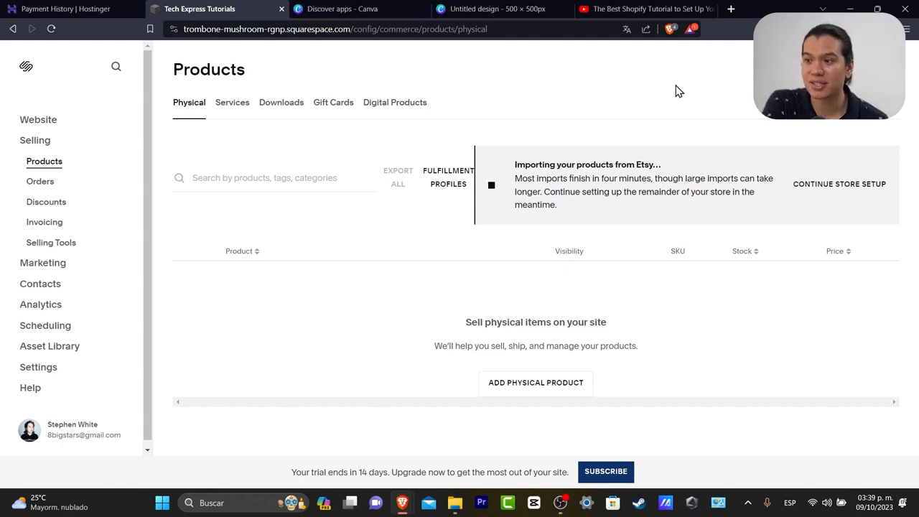
{"action": "left_click", "coordinate": [874, 185]}
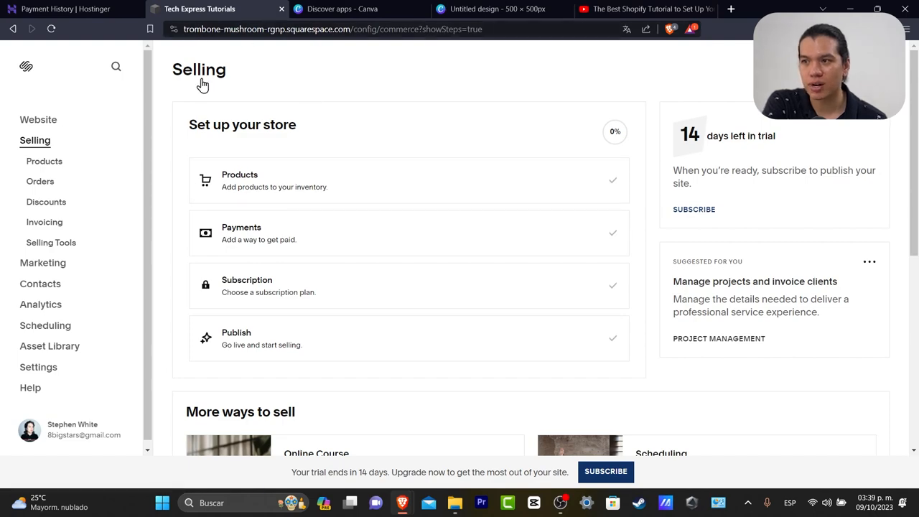
- Open the physical products list and preview the imported Camisa Estrella Clásica Negra shirt down to the page footer
{"action": "left_click", "coordinate": [375, 176]}
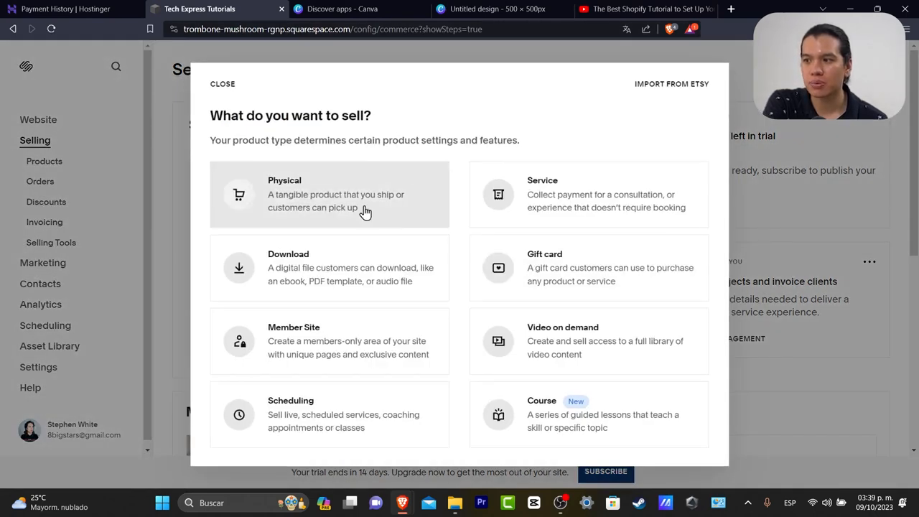
{"action": "key", "text": "Escape"}
{"action": "left_click", "coordinate": [52, 161]}
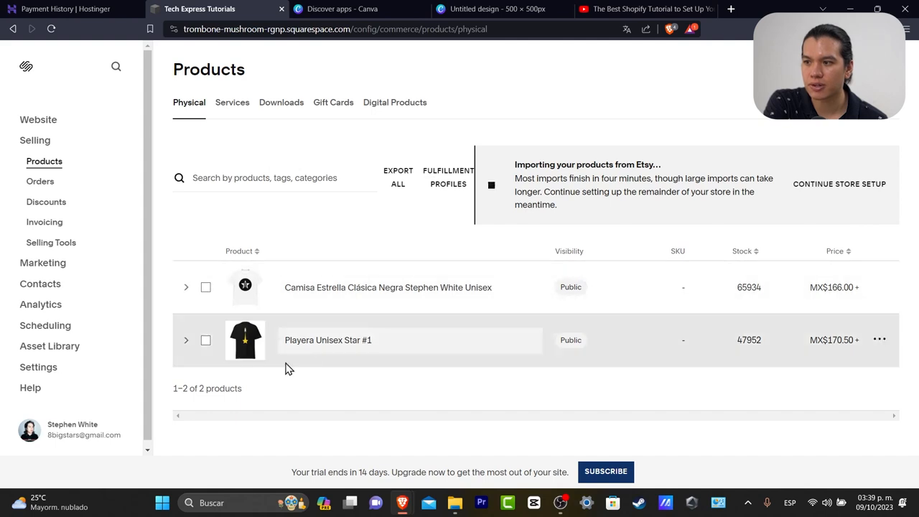
{"action": "left_click", "coordinate": [879, 286]}
{"action": "left_click", "coordinate": [849, 341]}
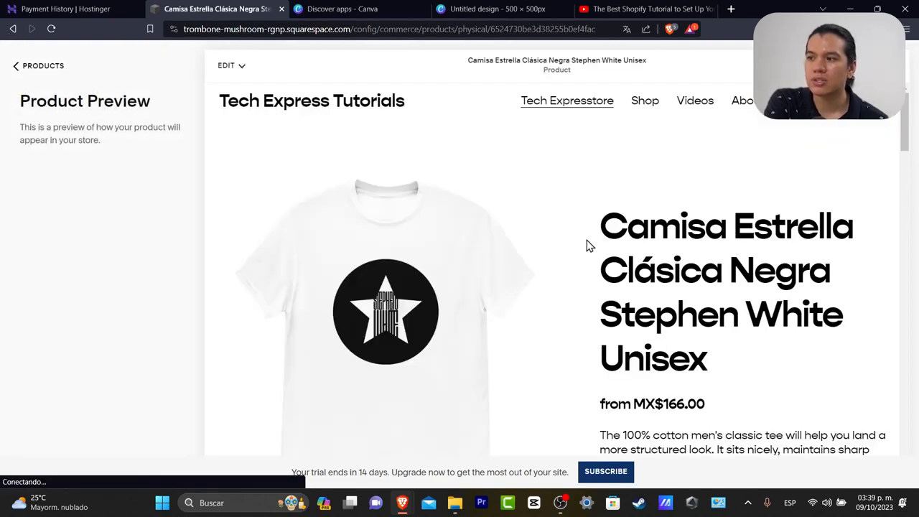
{"action": "scroll", "coordinate": [590, 246], "scroll_direction": "down", "scroll_amount": 6}
{"action": "scroll", "coordinate": [592, 251], "scroll_direction": "down", "scroll_amount": 12}
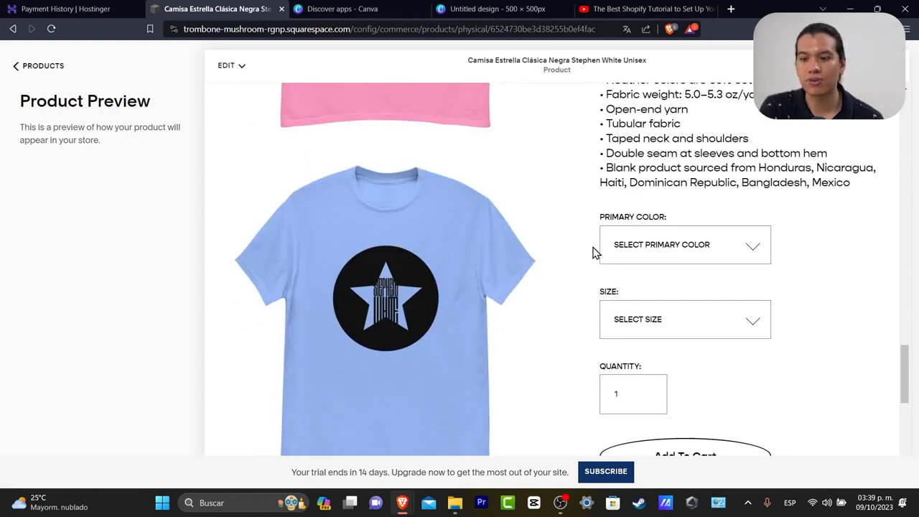
{"action": "scroll", "coordinate": [593, 252], "scroll_direction": "down", "scroll_amount": 5}
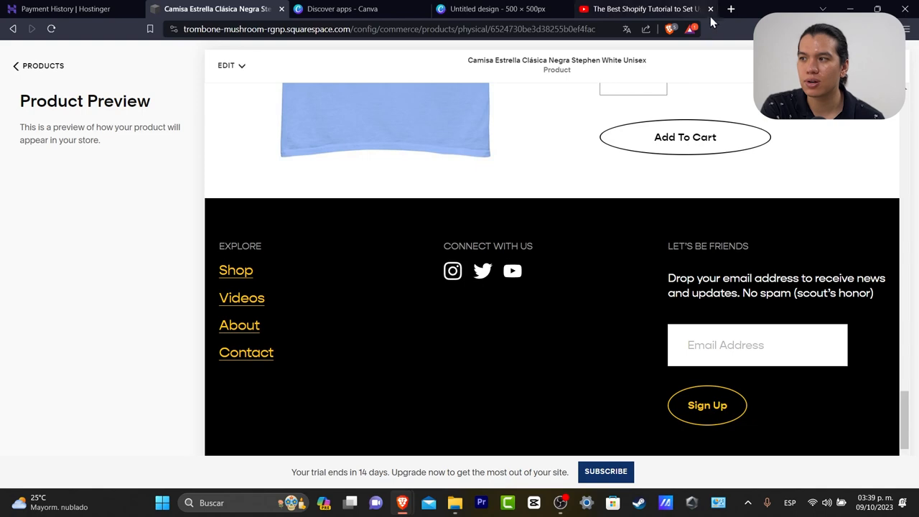
- Open Etsy in a new tab and view the Vetruvian Rock Star Classic T-Shirt listing
{"action": "left_click", "coordinate": [731, 10]}
{"action": "type", "text": "et"}
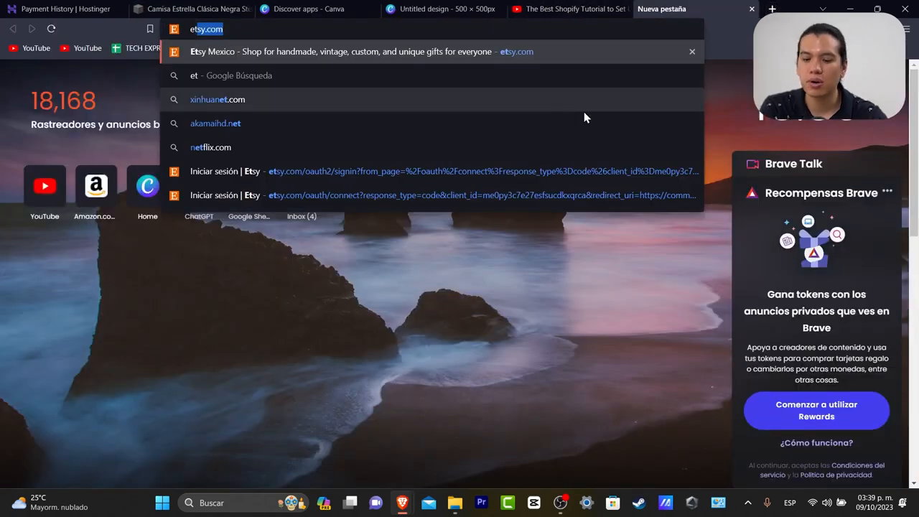
{"action": "key", "text": "Return"}
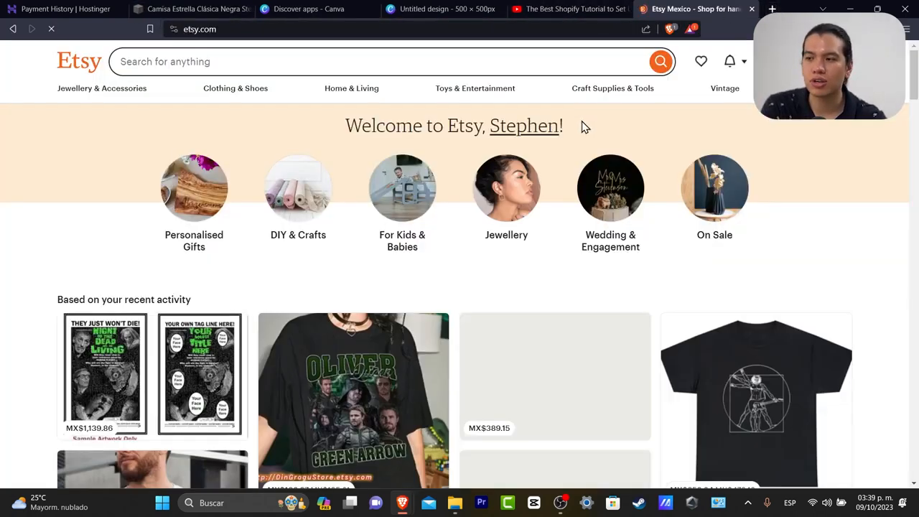
{"action": "left_click", "coordinate": [748, 378]}
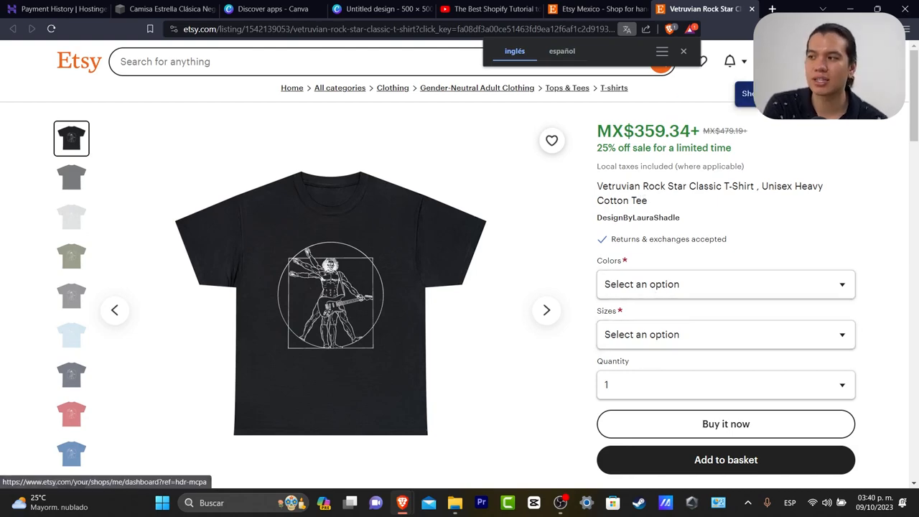
- Switch back to the Squarespace product preview and return to the Products list
{"action": "left_click", "coordinate": [596, 9]}
{"action": "left_click", "coordinate": [481, 9]}
{"action": "left_click", "coordinate": [387, 8]}
{"action": "left_click", "coordinate": [262, 8]}
{"action": "left_click", "coordinate": [171, 8]}
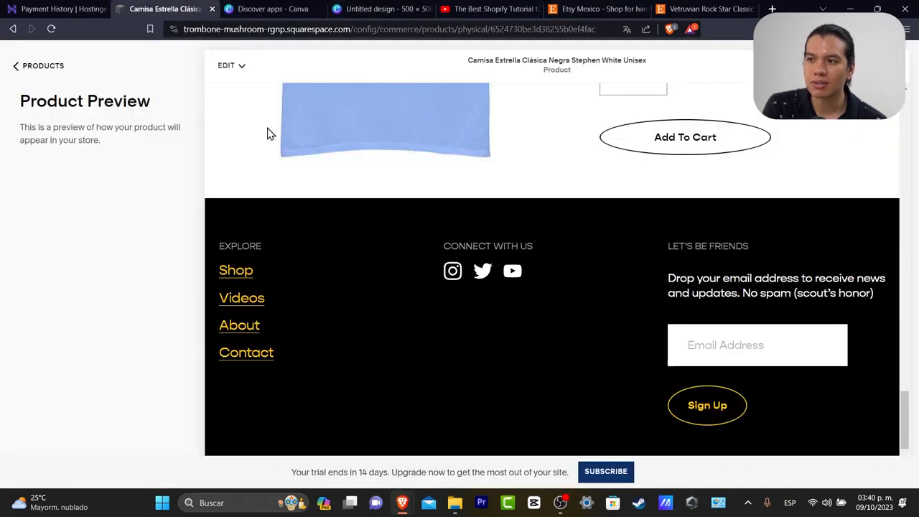
{"action": "left_click", "coordinate": [61, 67]}
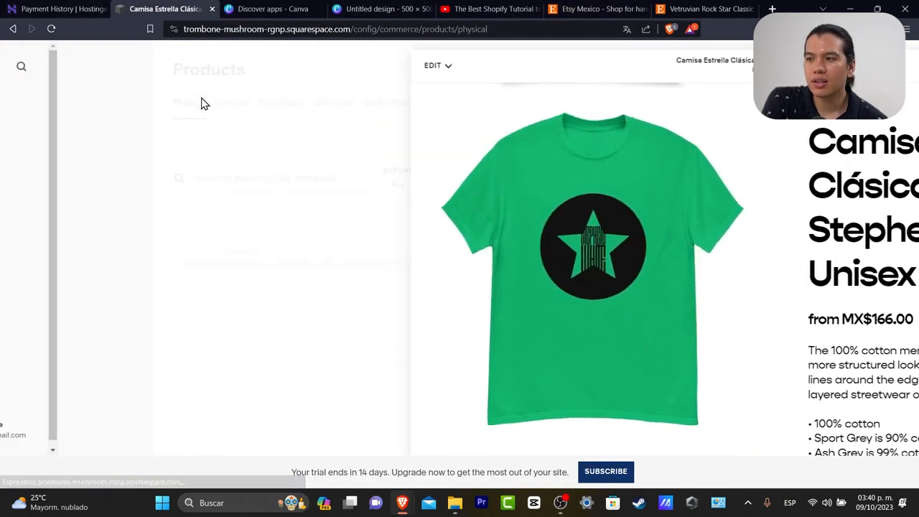
- View the Marketing Tools and look through the SEO Appearance settings
{"action": "left_click", "coordinate": [70, 270]}
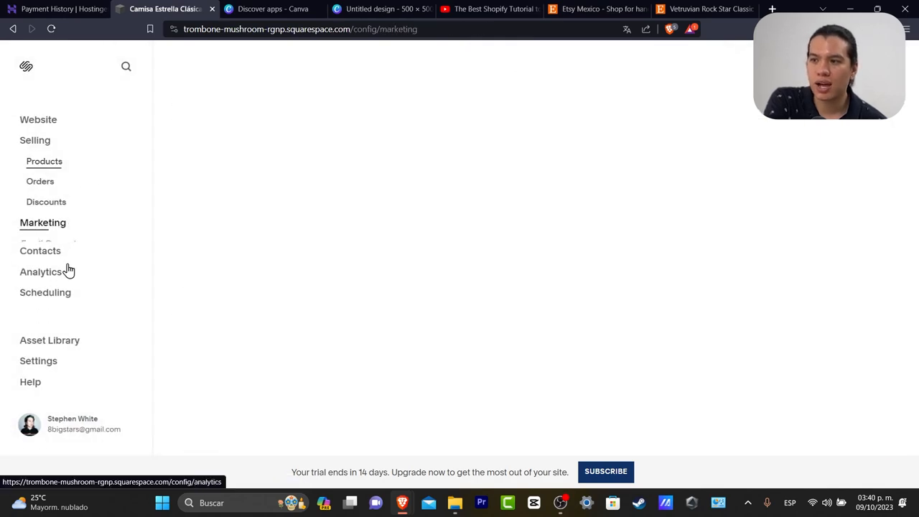
{"action": "left_click", "coordinate": [92, 204]}
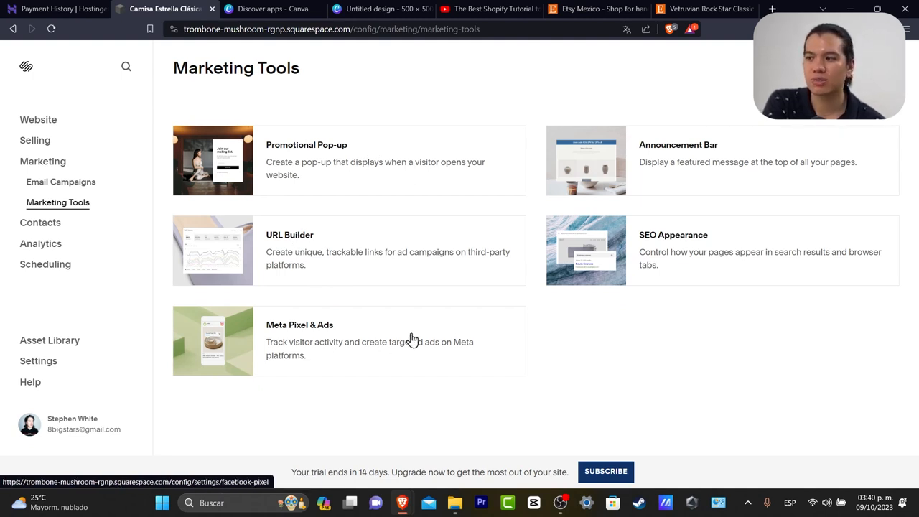
{"action": "left_click", "coordinate": [744, 236]}
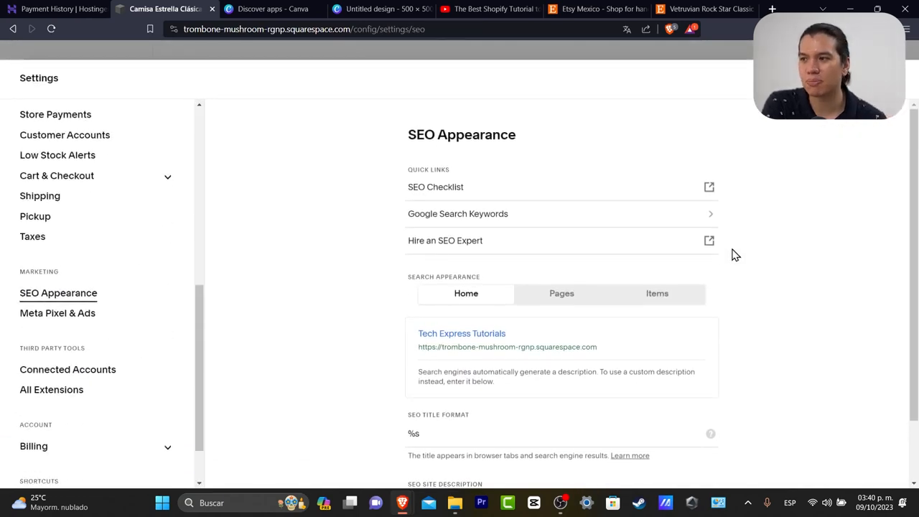
{"action": "scroll", "coordinate": [145, 289], "scroll_direction": "up", "scroll_amount": 8}
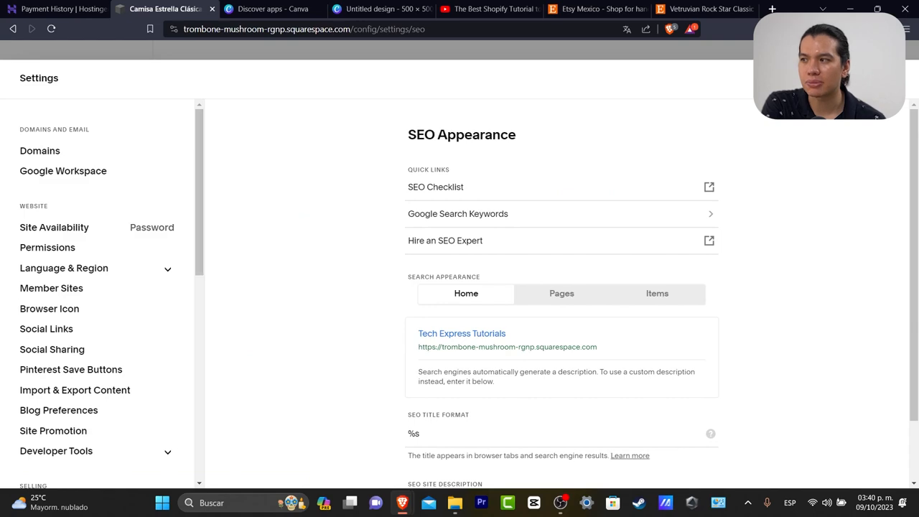
{"action": "left_click", "coordinate": [892, 79]}
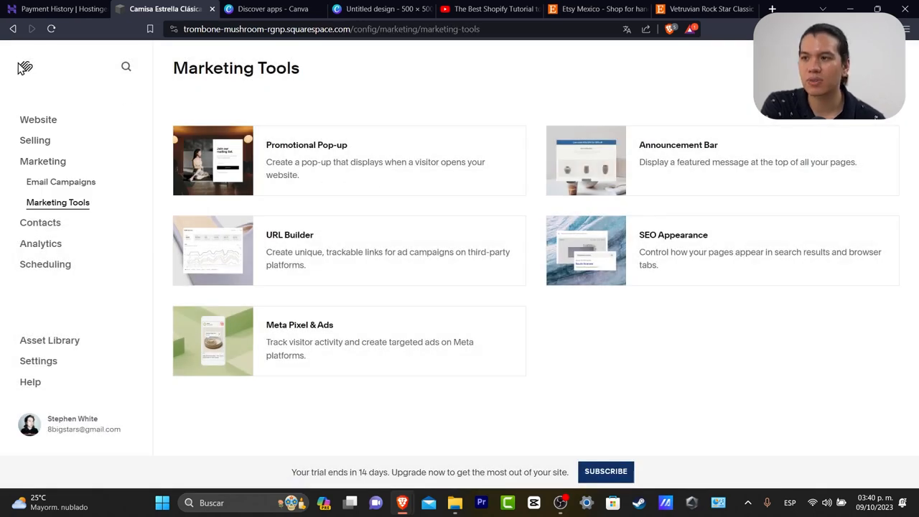
- View the Tech Expresstore page with its imported products from the site's pages and return to the main dashboard
{"action": "left_click", "coordinate": [22, 68]}
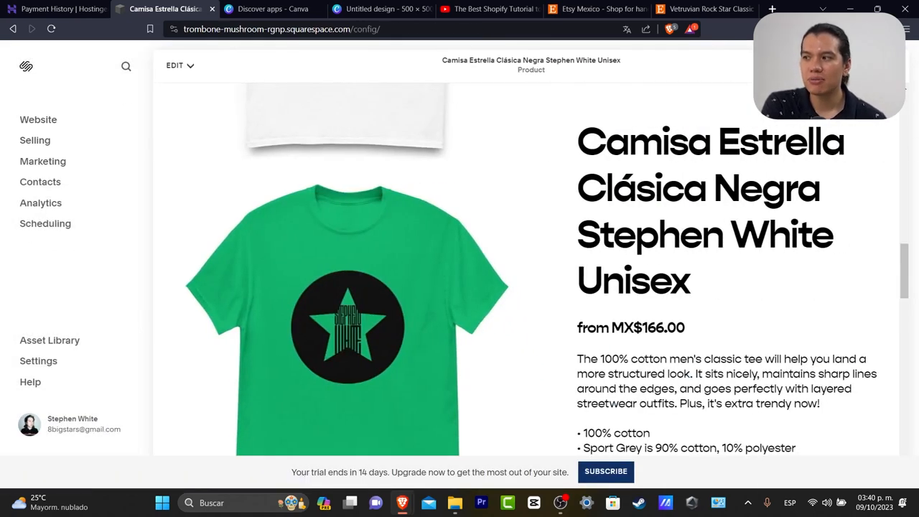
{"action": "left_click", "coordinate": [45, 119]}
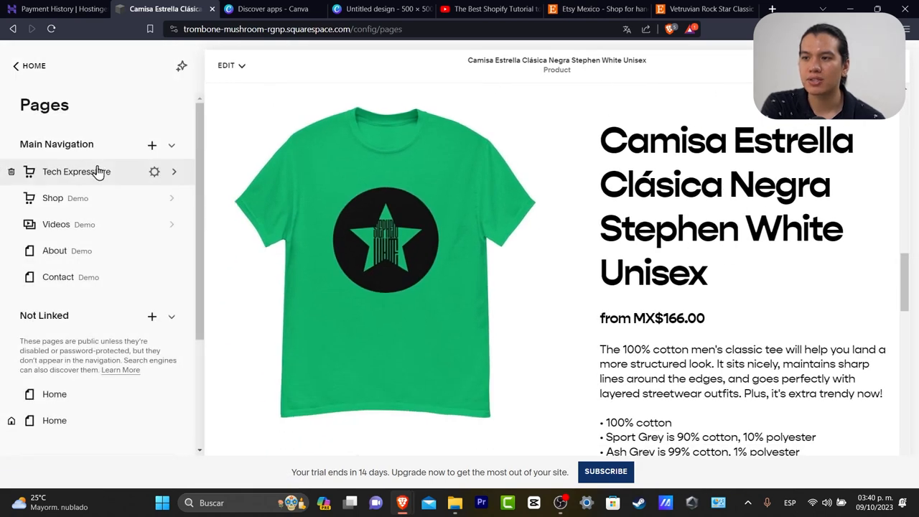
{"action": "left_click", "coordinate": [97, 172]}
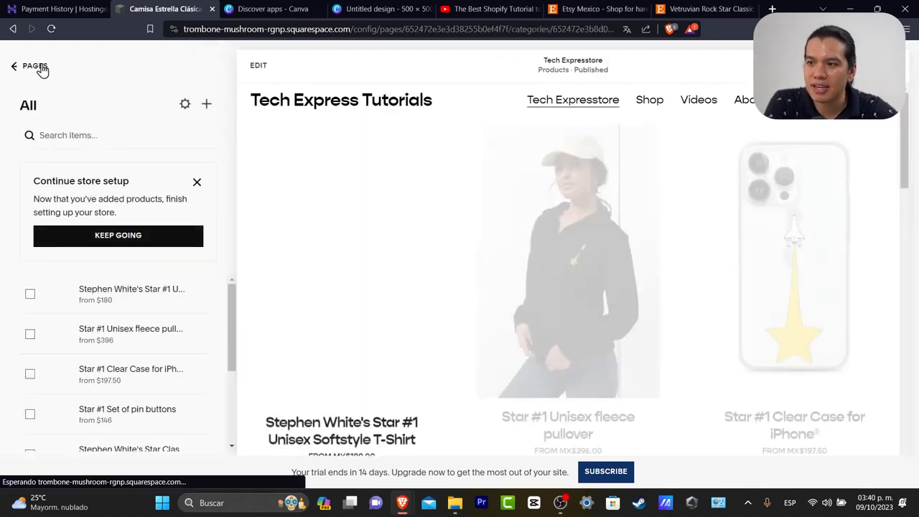
{"action": "left_click", "coordinate": [41, 67]}
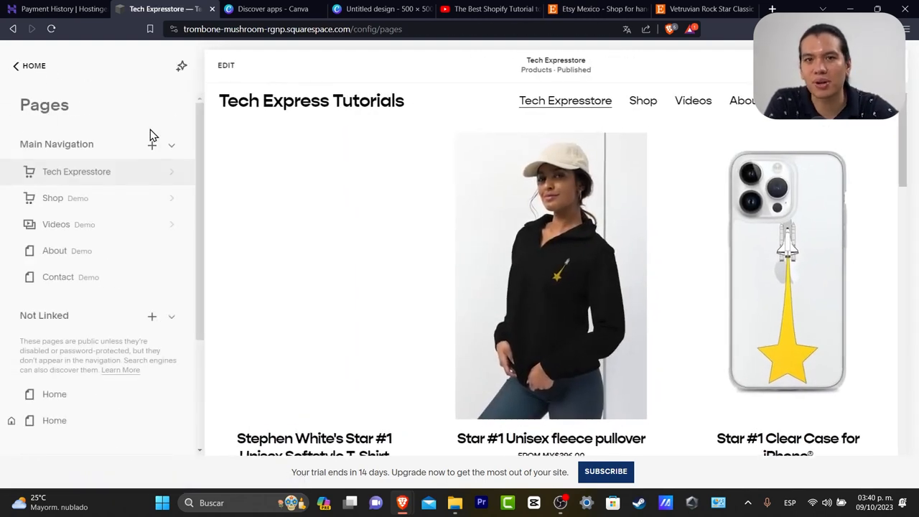
{"action": "left_click", "coordinate": [36, 67]}
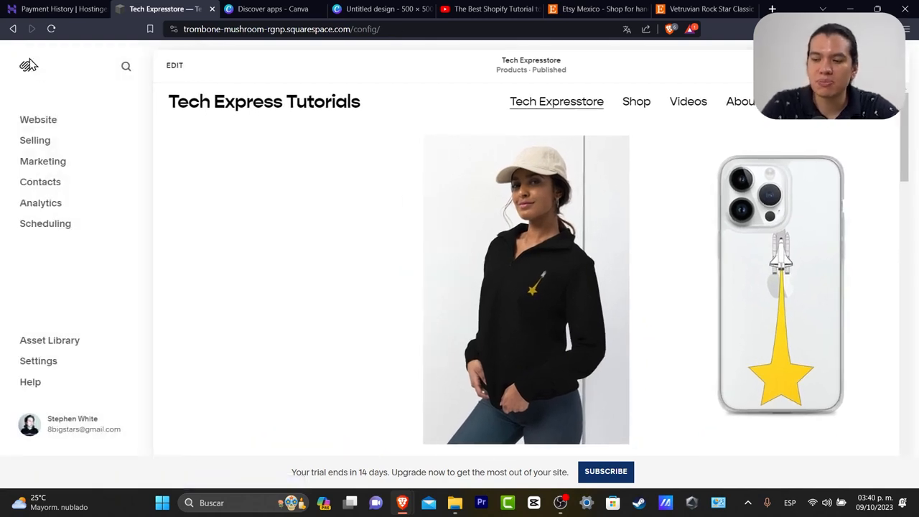
- Return to the website's page list and display the Home page under Not Linked
{"action": "left_click", "coordinate": [50, 123]}
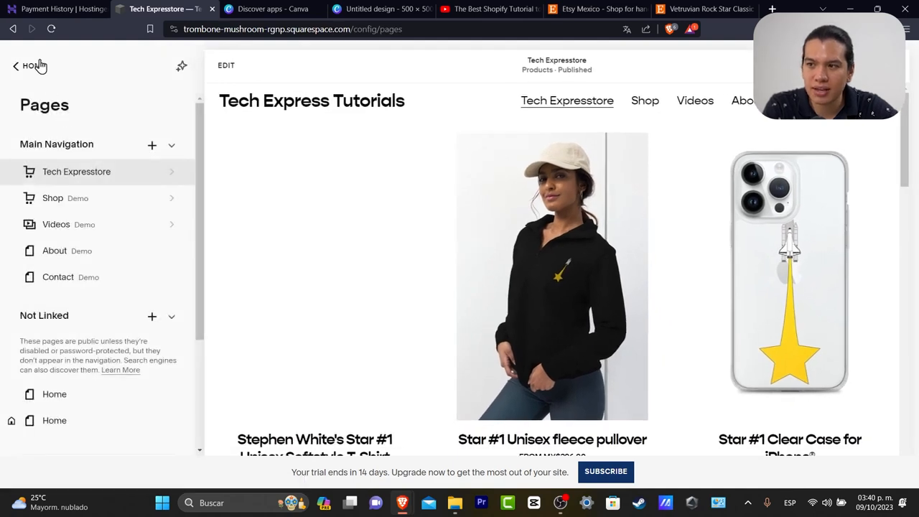
{"action": "left_click", "coordinate": [37, 65]}
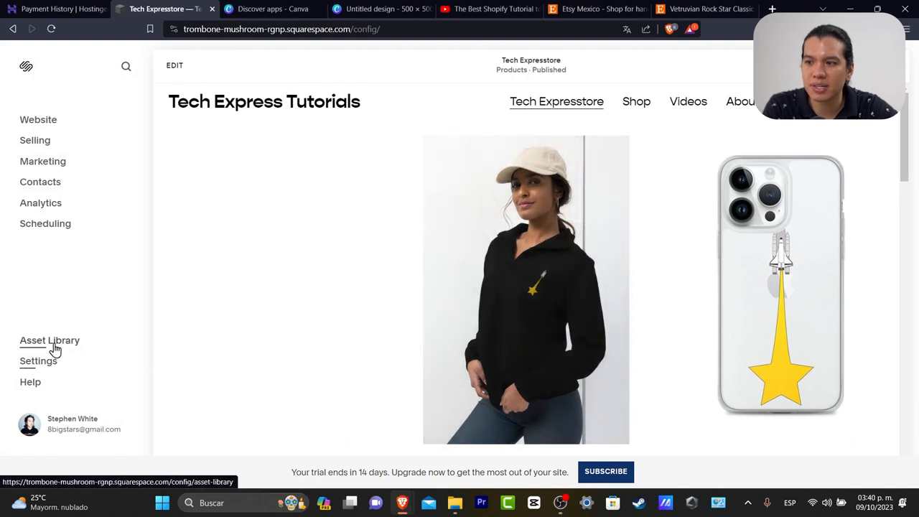
{"action": "left_click", "coordinate": [46, 122]}
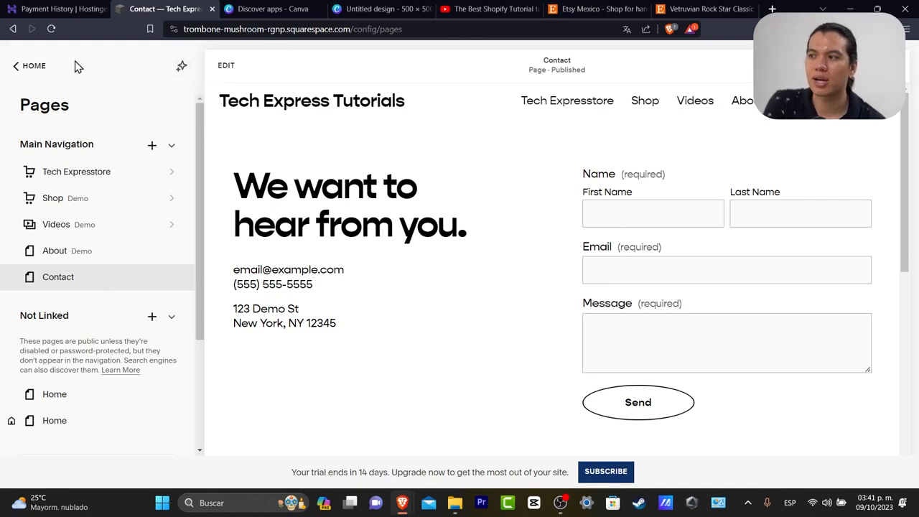
{"action": "left_click", "coordinate": [33, 71]}
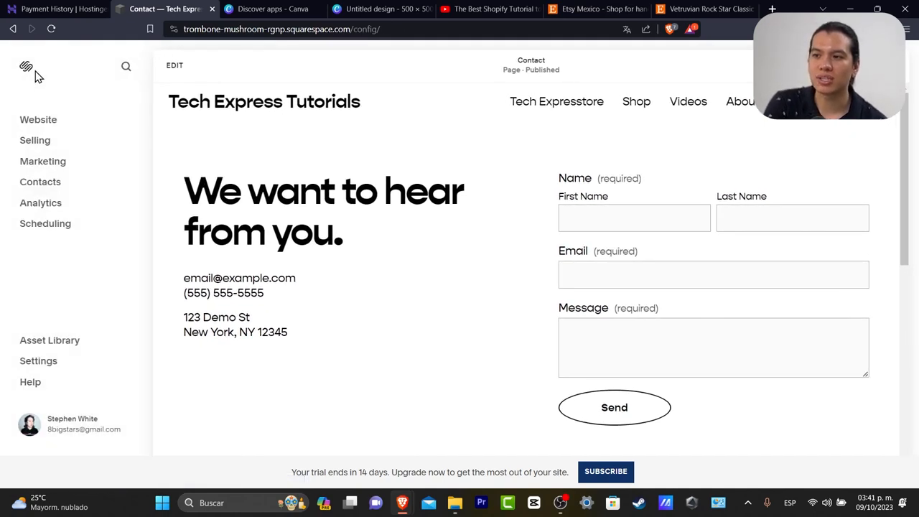
{"action": "left_click", "coordinate": [43, 121]}
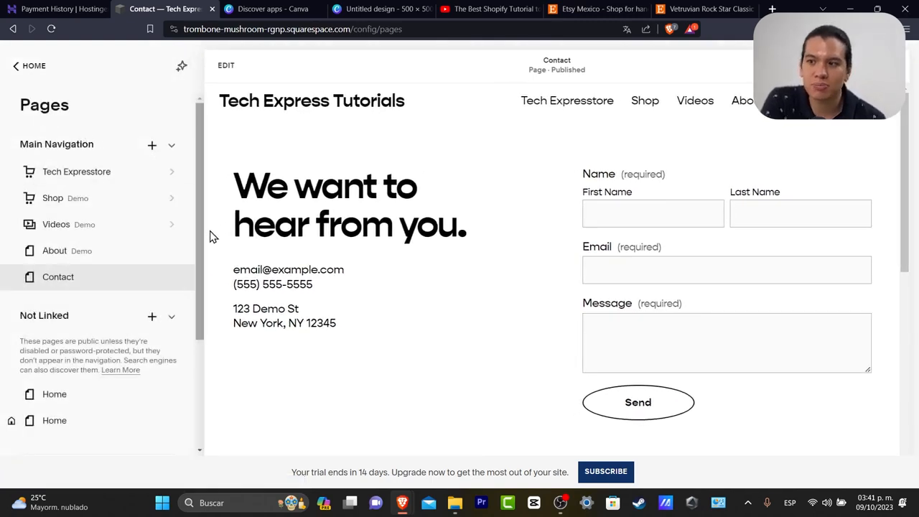
{"action": "left_click", "coordinate": [68, 423]}
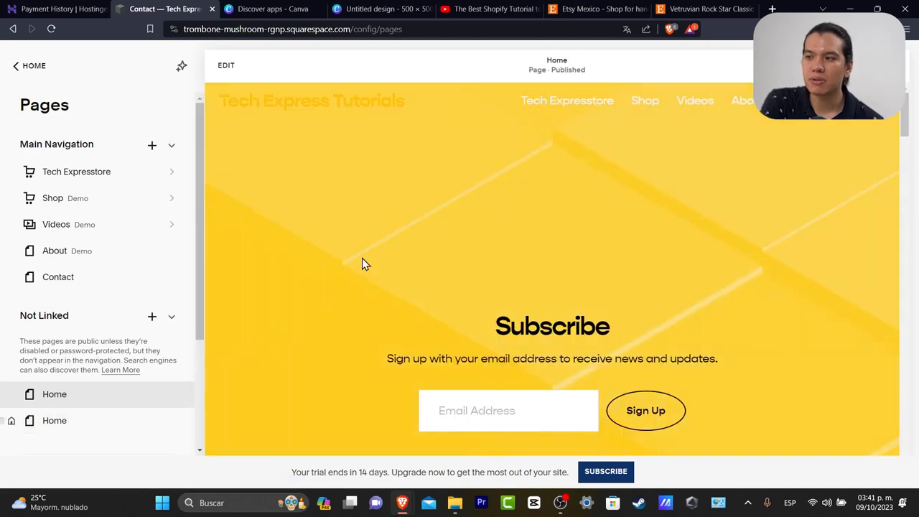